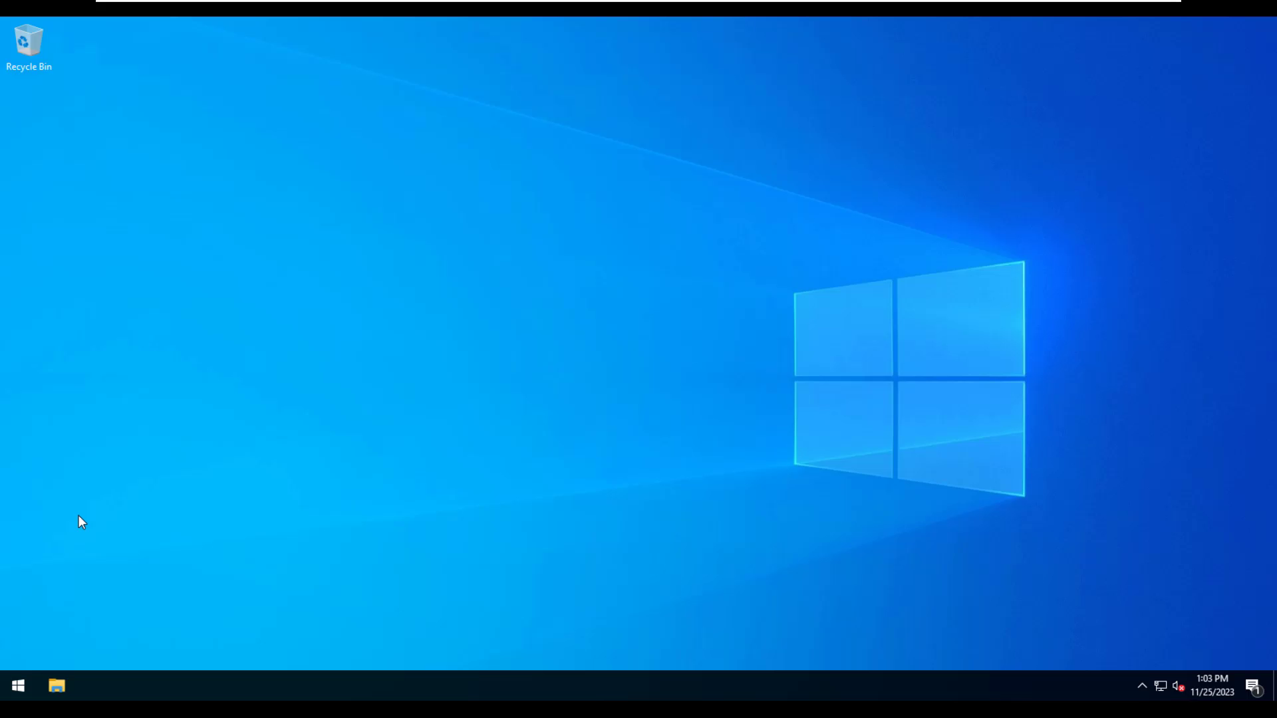
- Launch Server Manager from Start and open the Local Server properties
{"action": "left_click", "coordinate": [18, 687]}
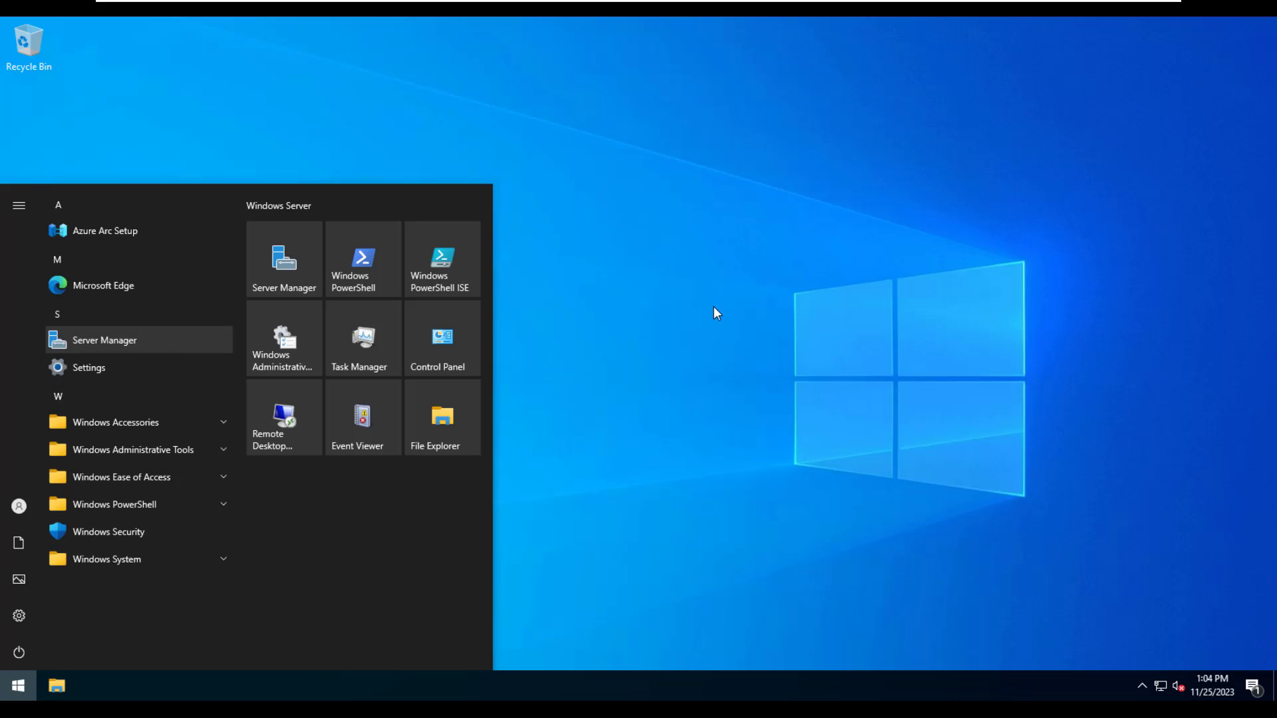
{"action": "left_click", "coordinate": [100, 340]}
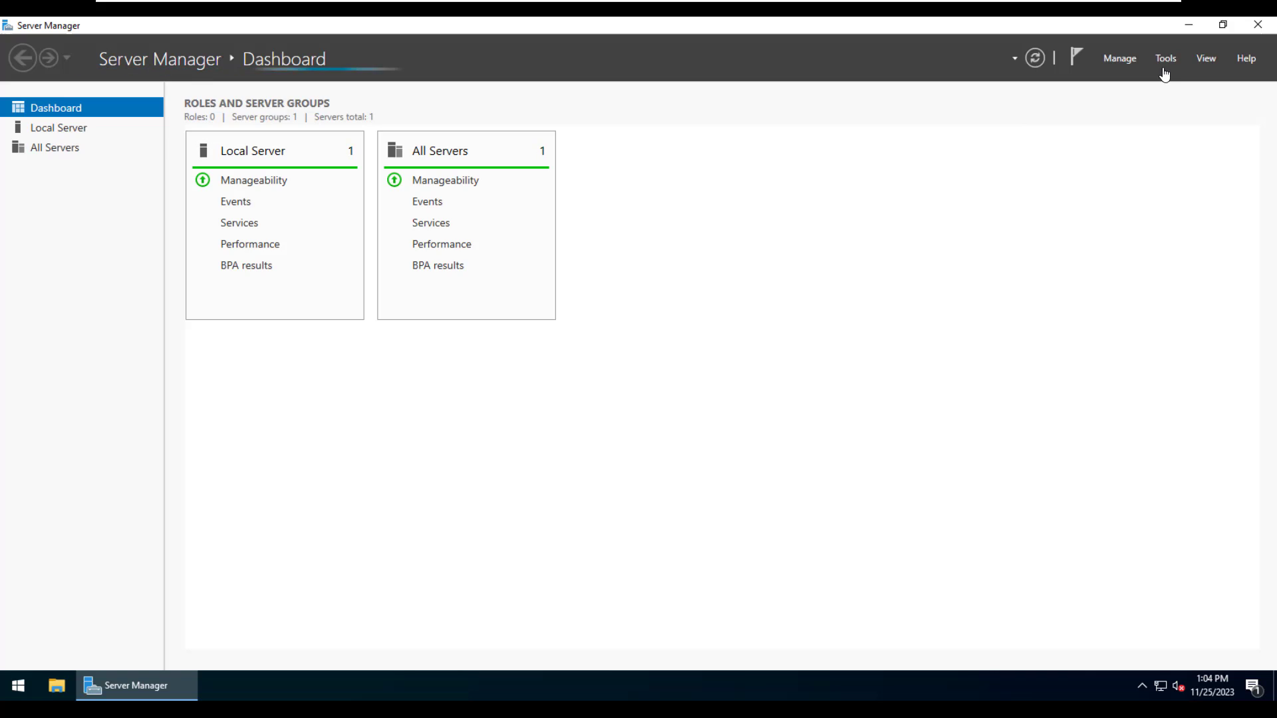
{"action": "left_click", "coordinate": [75, 128]}
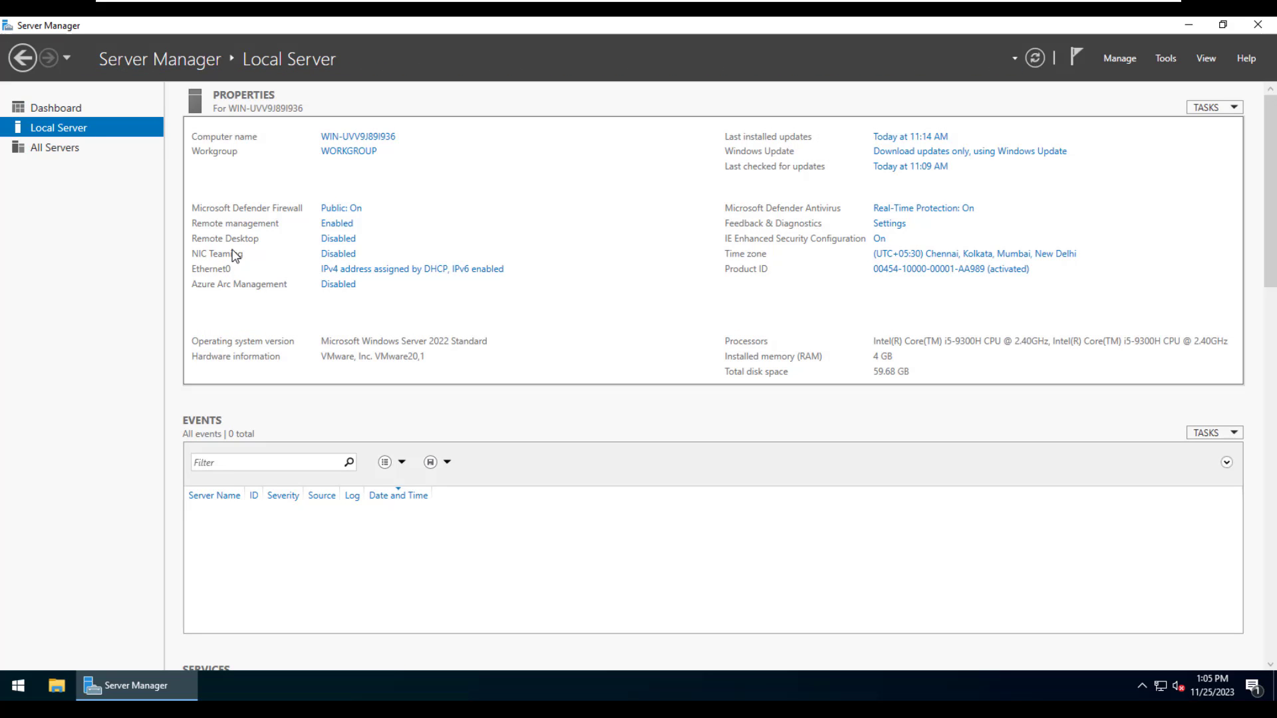
- Set IE Enhanced Security Configuration to Off for both administrators and users
{"action": "left_click", "coordinate": [879, 238]}
{"action": "left_click", "coordinate": [540, 331]}
{"action": "left_click", "coordinate": [540, 419]}
{"action": "left_click", "coordinate": [696, 495]}
{"action": "left_click", "coordinate": [879, 238]}
{"action": "key", "text": "Escape"}
- Minimize Server Manager and load google.com in Edge
{"action": "left_click", "coordinate": [1189, 24]}
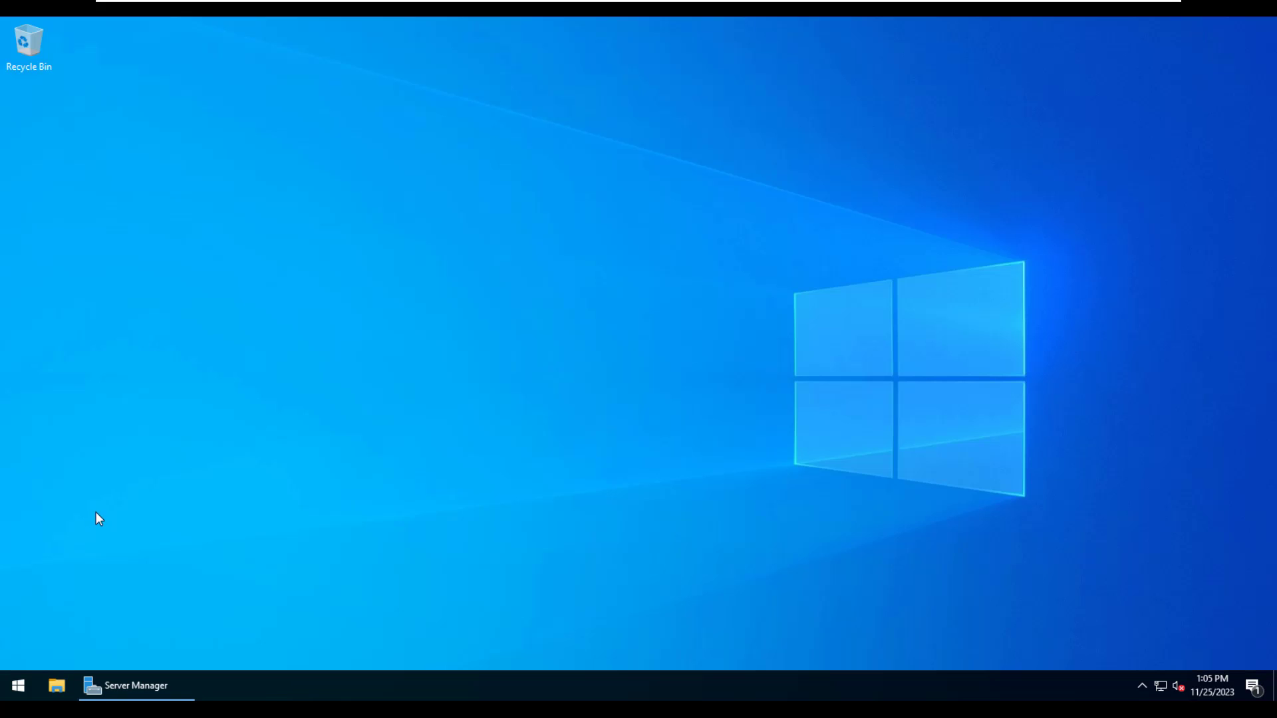
{"action": "left_click", "coordinate": [18, 685]}
{"action": "key", "text": "Escape"}
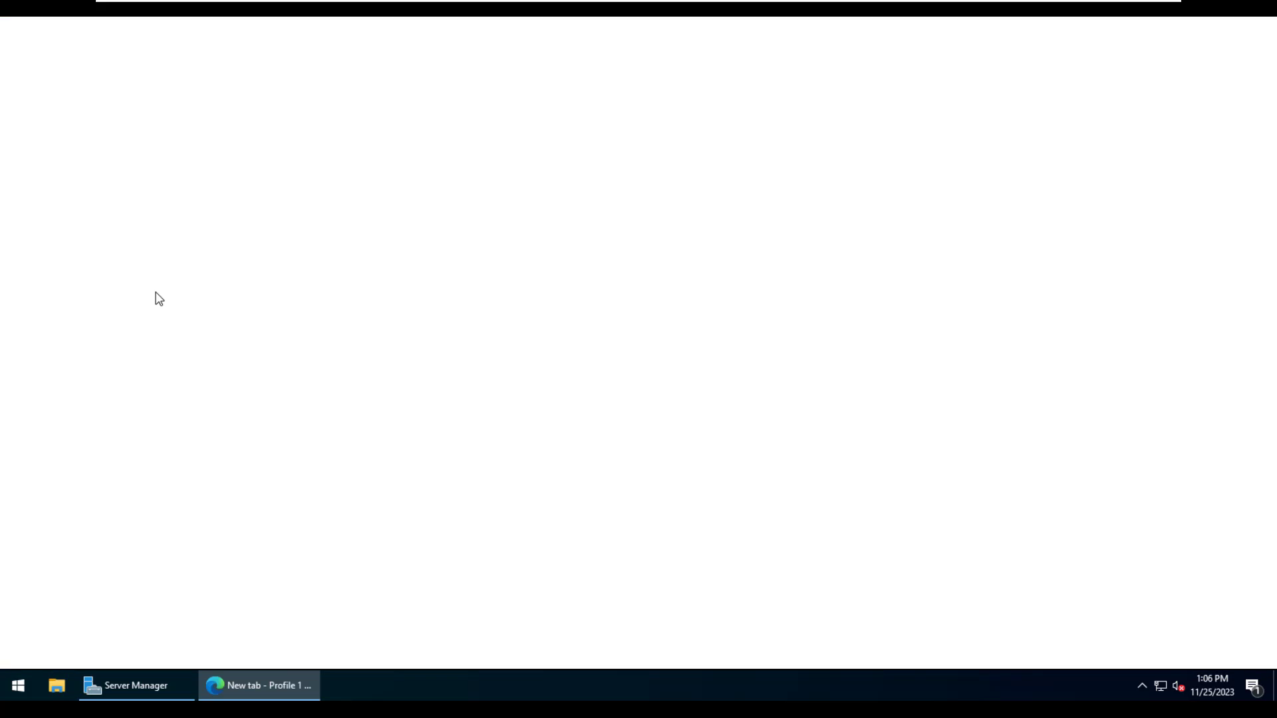
{"action": "type", "text": "google.com"}
{"action": "key", "text": "Return"}
- Search 'prtg download', open Paessler's PRTG page, start the free download and check the downloads list
{"action": "type", "text": "prtg download"}
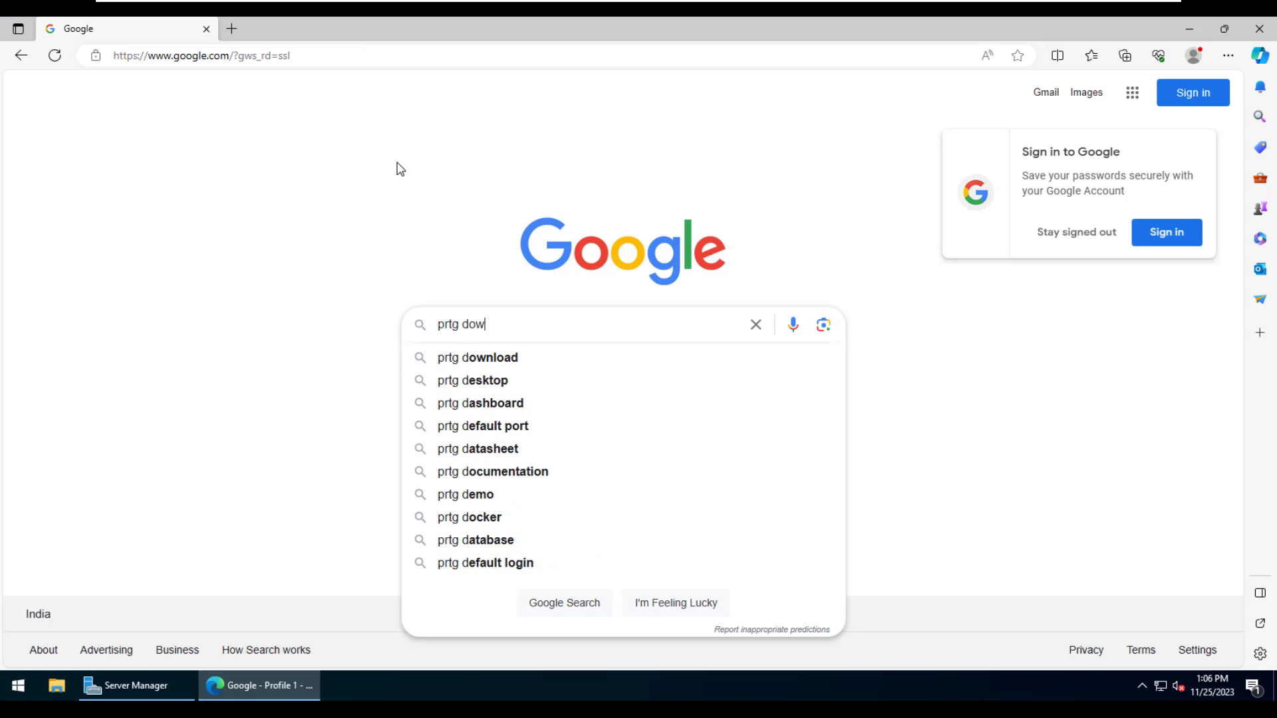
{"action": "key", "text": "Return"}
{"action": "left_click", "coordinate": [290, 274]}
{"action": "scroll", "coordinate": [313, 330], "scroll_direction": "down", "scroll_amount": 4}
{"action": "left_click", "coordinate": [312, 330]}
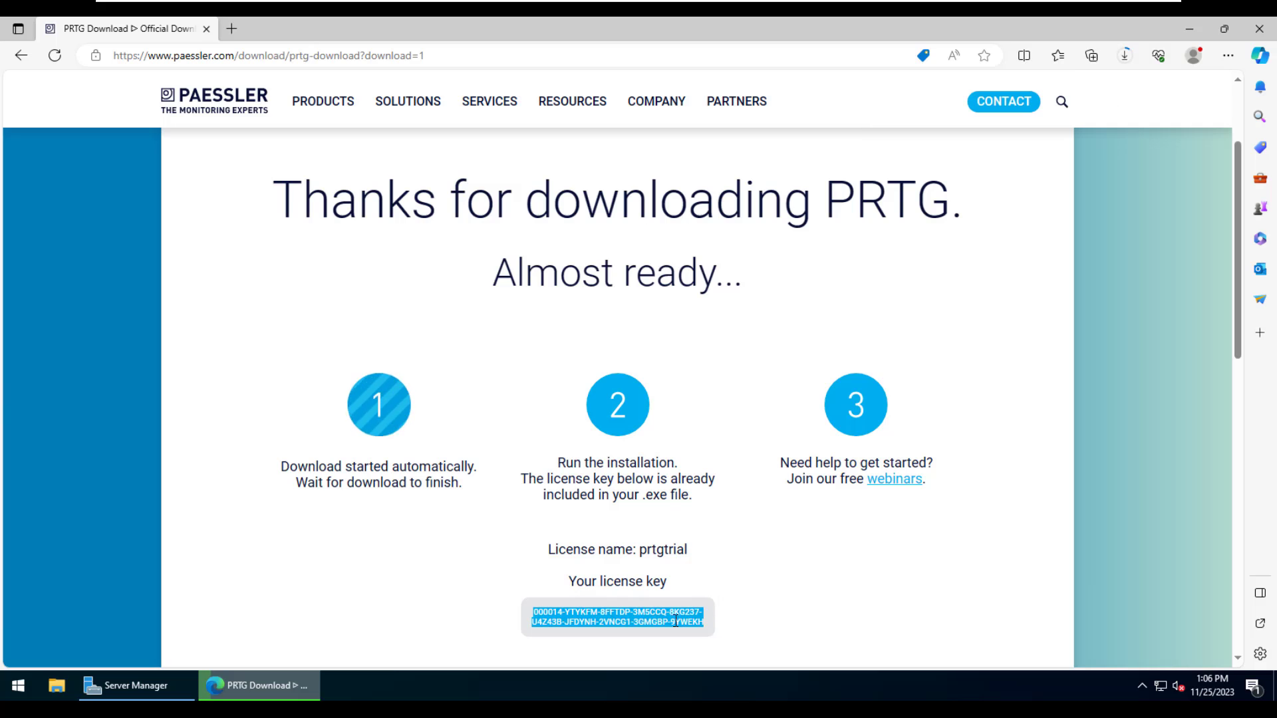
{"action": "left_click", "coordinate": [1136, 54]}
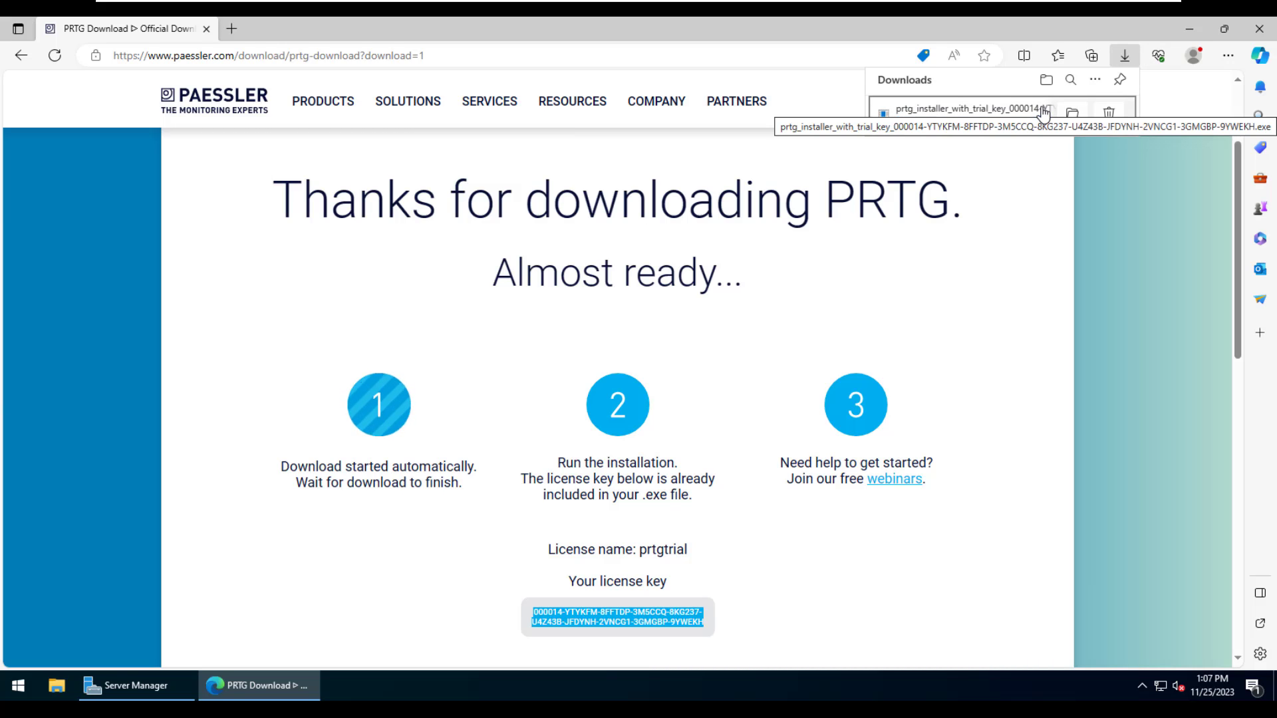
- Run the downloaded PRTG installer in English and accept the license agreement
{"action": "left_click", "coordinate": [910, 121]}
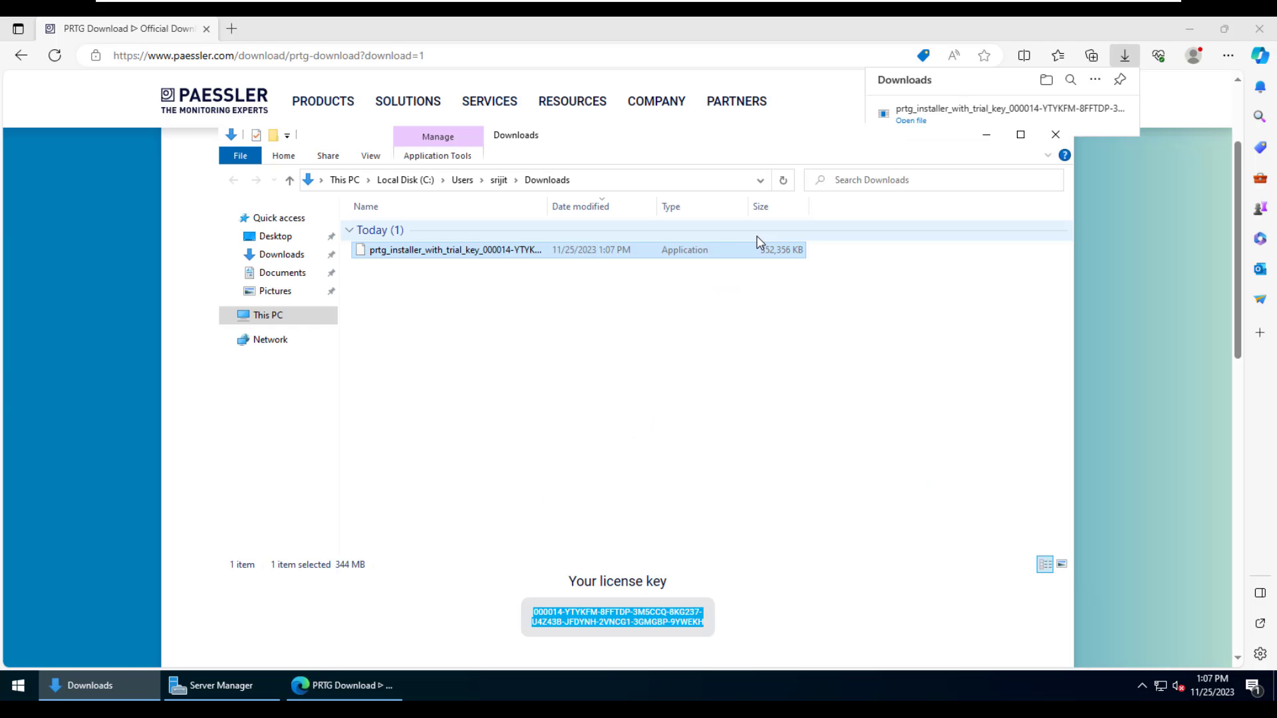
{"action": "double_click", "coordinate": [597, 257]}
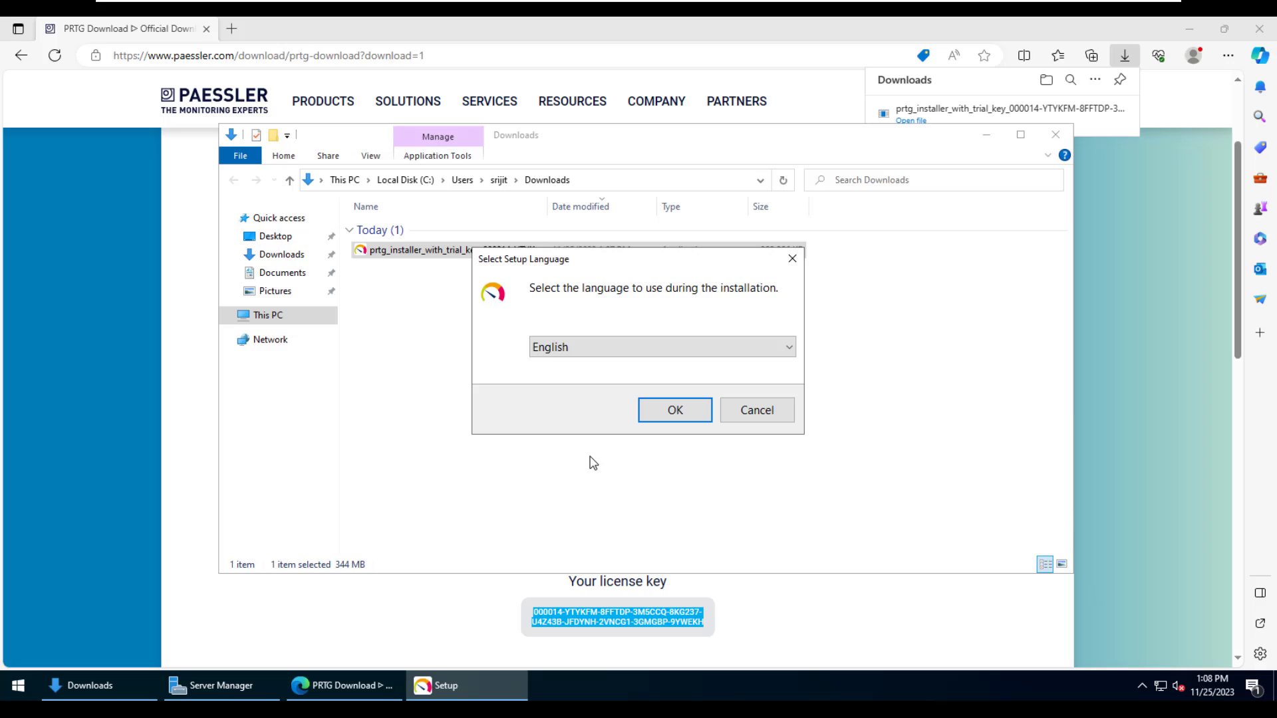
{"action": "left_click", "coordinate": [672, 414]}
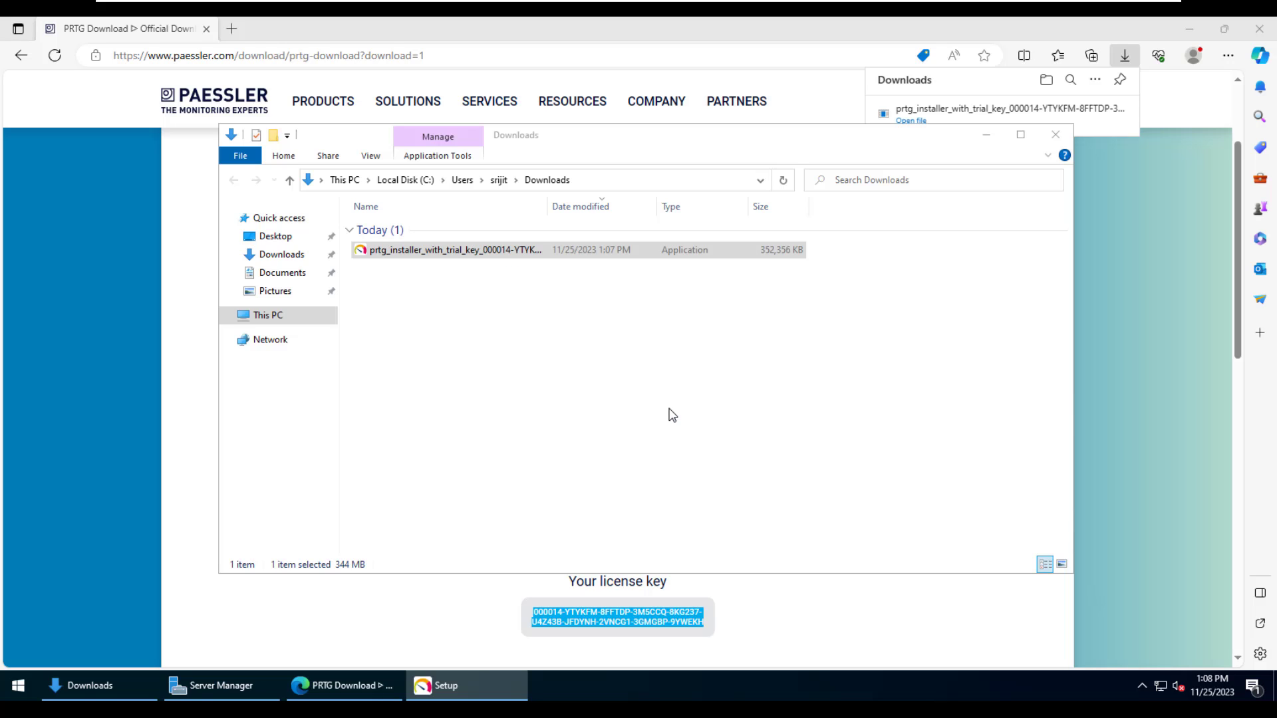
{"action": "left_click", "coordinate": [491, 462]}
{"action": "left_click", "coordinate": [767, 538]}
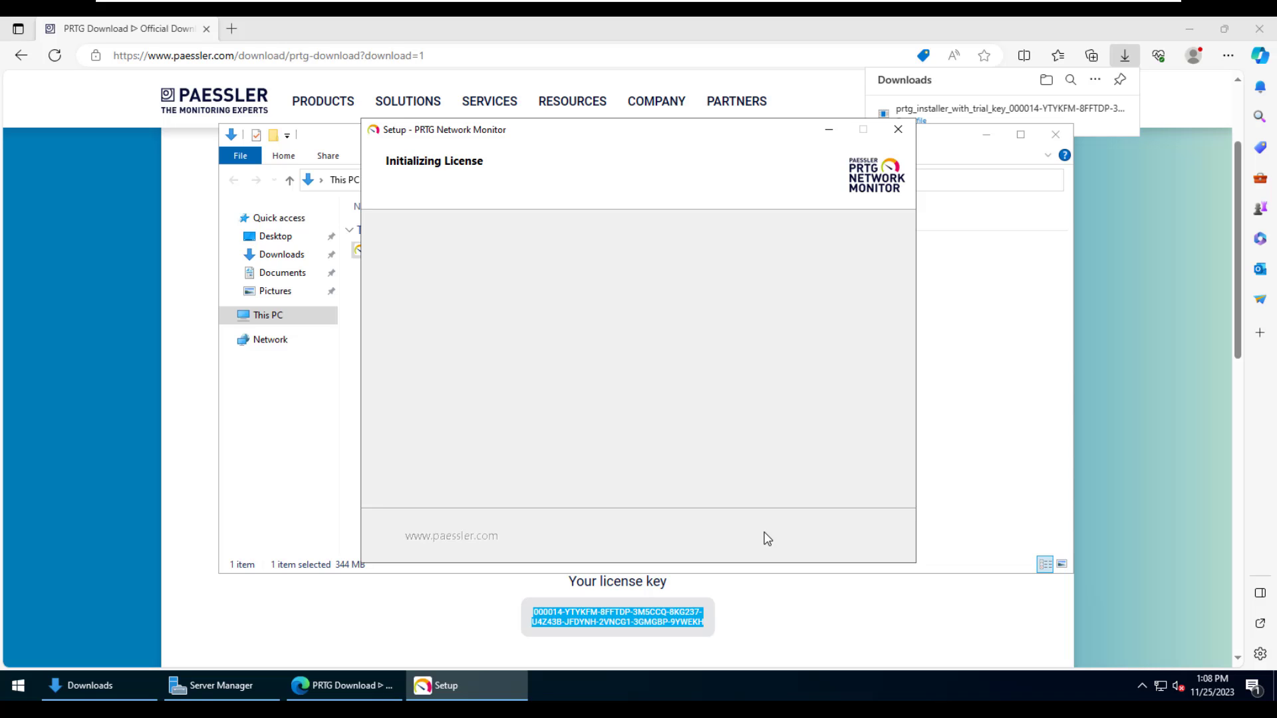
- Enter an email address and start the PRTG installation
{"action": "left_click", "coordinate": [594, 323]}
{"action": "key", "text": "Return"}
{"action": "left_click", "coordinate": [786, 535]}
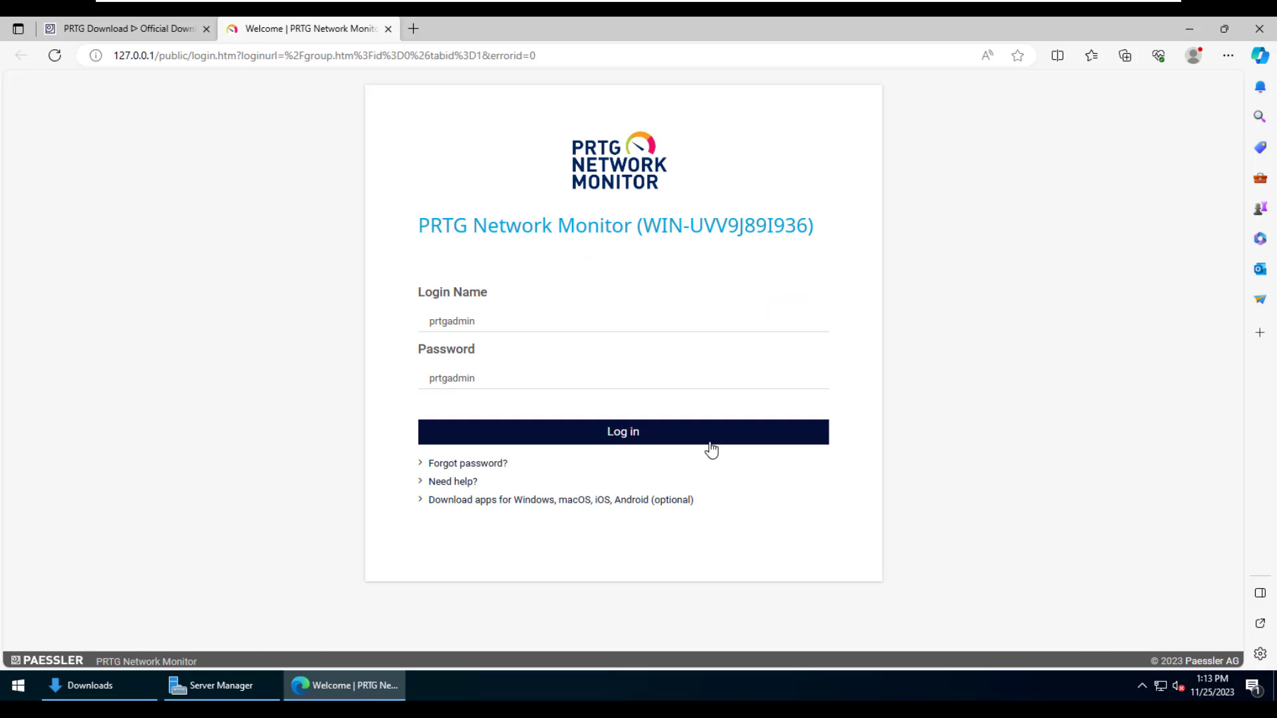
- Log in to PRTG and dismiss the Congratulations message, help panel and password/SSL notices
{"action": "left_click", "coordinate": [710, 448]}
{"action": "left_click", "coordinate": [798, 453]}
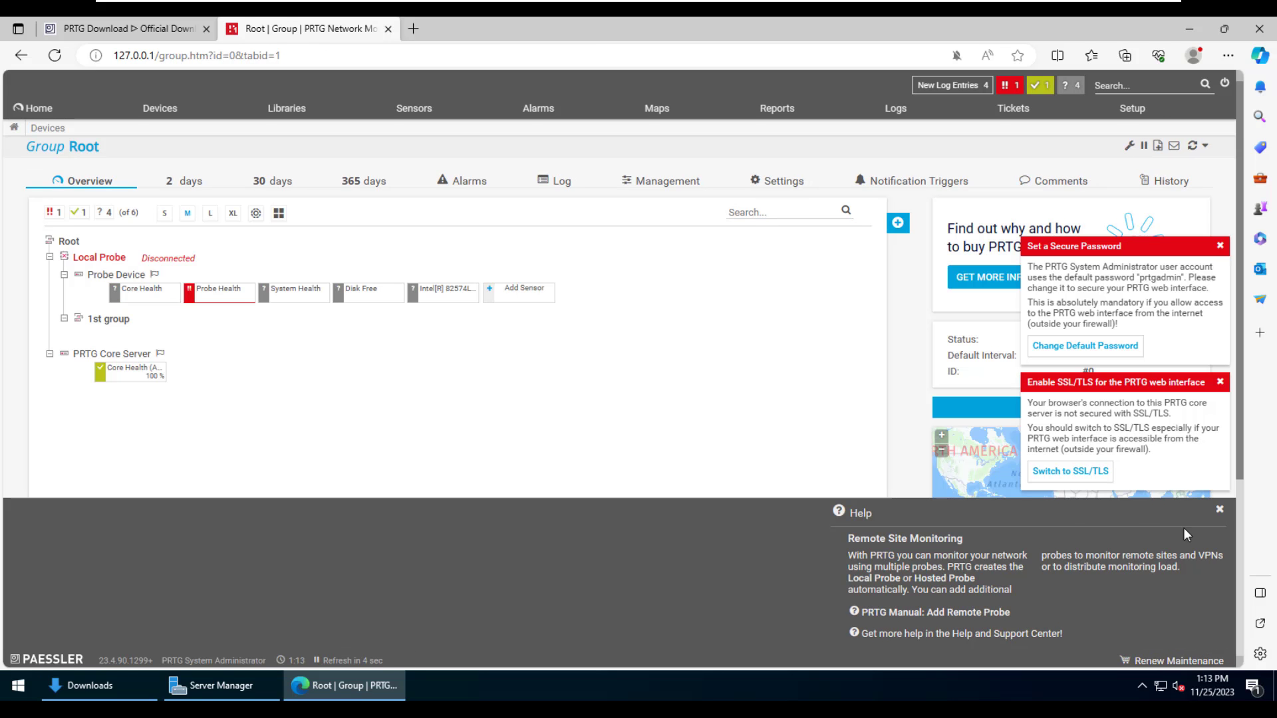
{"action": "left_click", "coordinate": [1226, 514]}
{"action": "left_click", "coordinate": [1223, 522]}
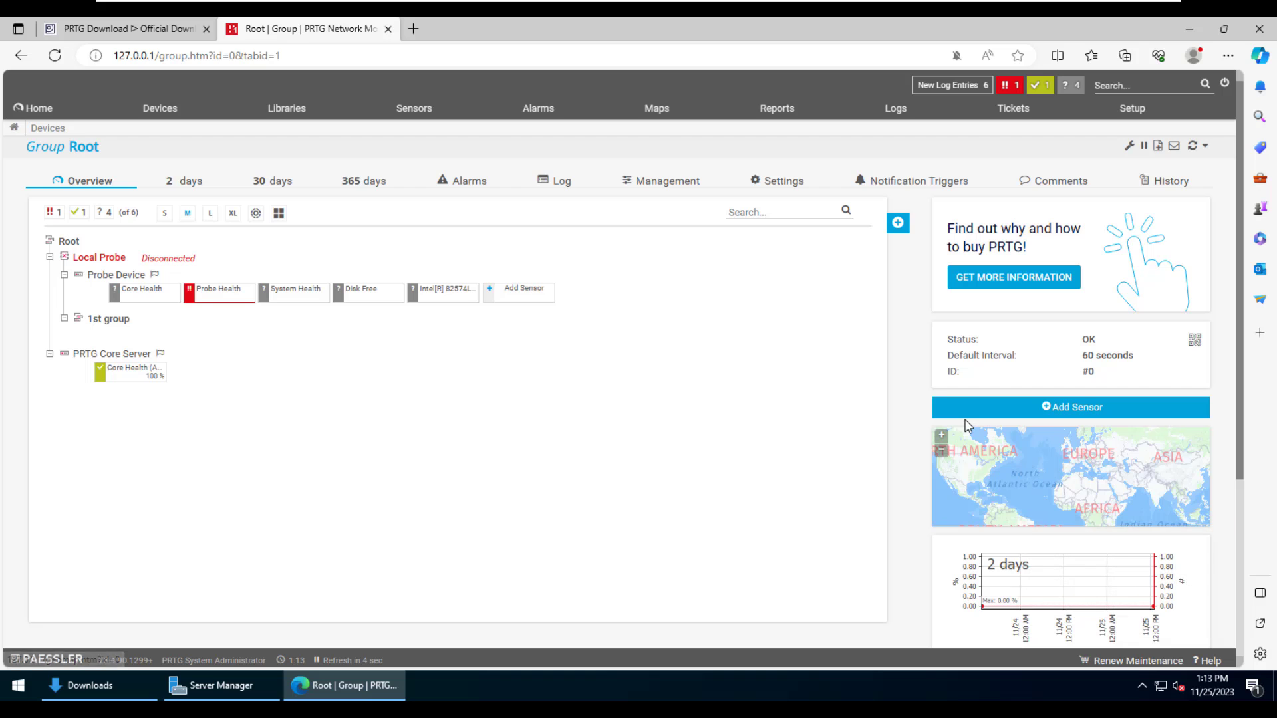
- Verify on the License Information page that the trial key and Licensed Edition are active, then return Home
{"action": "left_click", "coordinate": [1132, 109]}
{"action": "scroll", "coordinate": [213, 407], "scroll_direction": "down", "scroll_amount": 3}
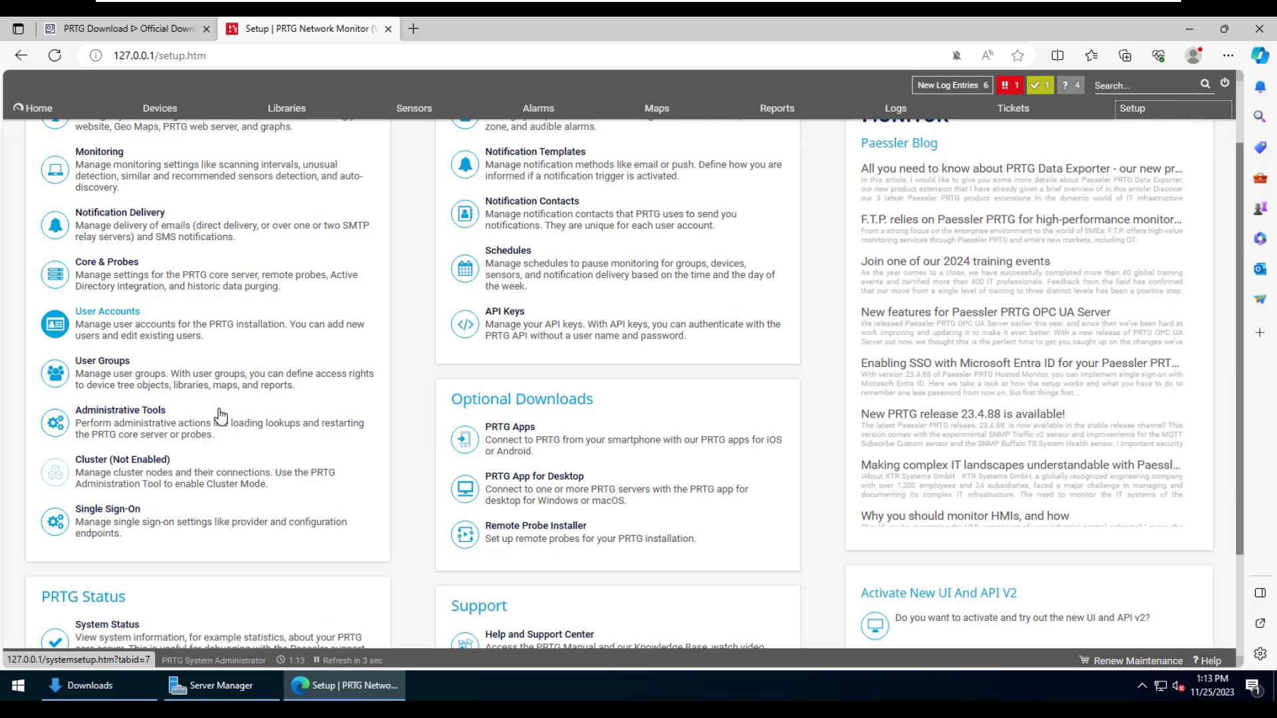
{"action": "left_click", "coordinate": [157, 540]}
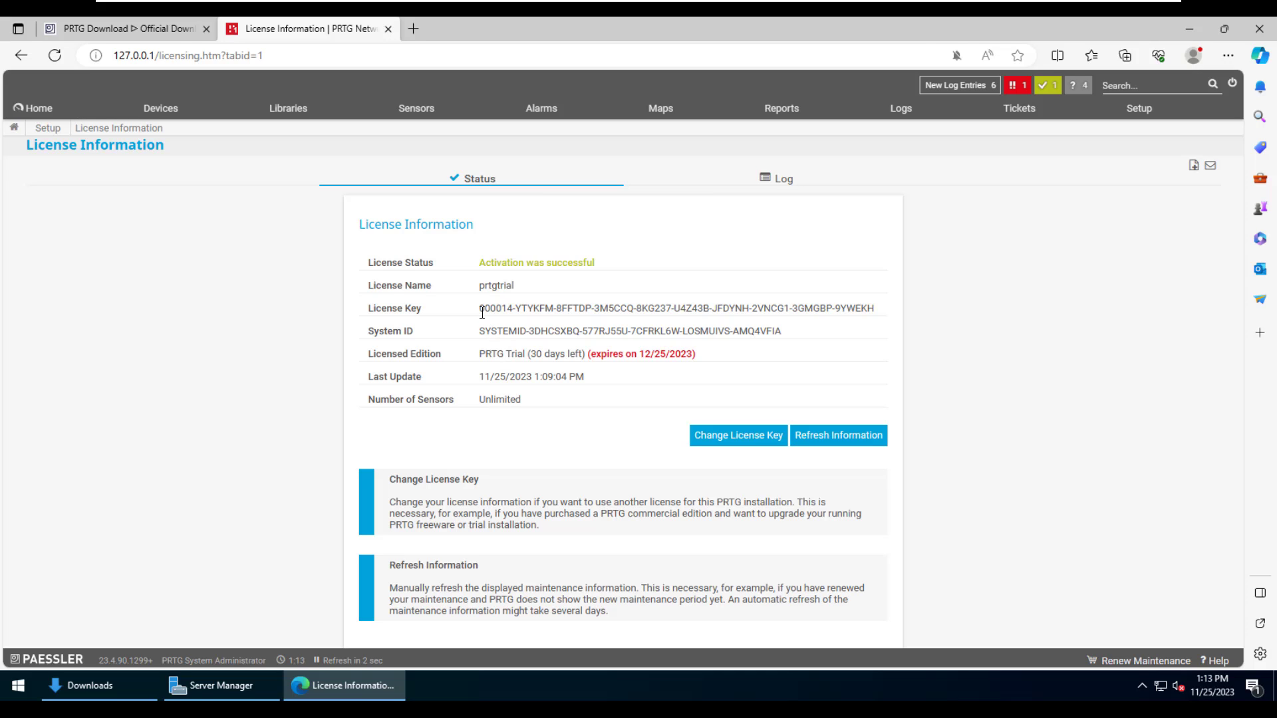
{"action": "key", "text": "ctrl+f"}
{"action": "key", "text": "ctrl+v"}
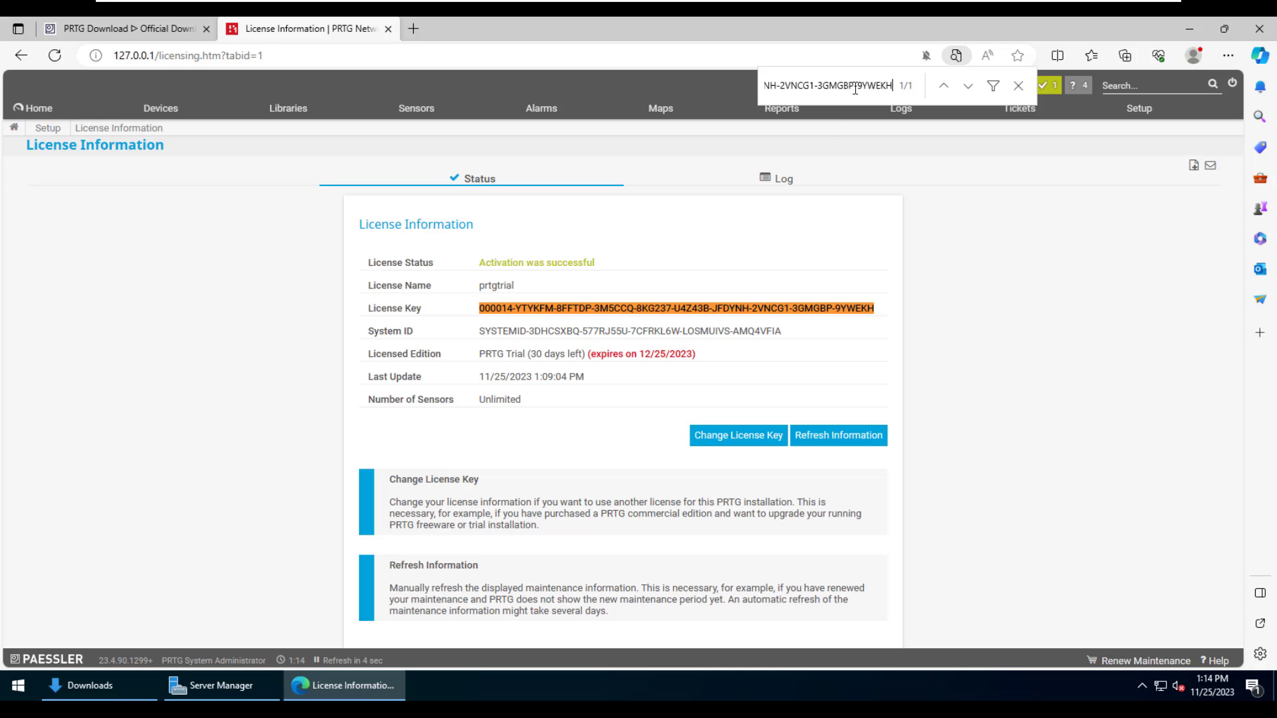
{"action": "mouse_move", "coordinate": [841, 110]}
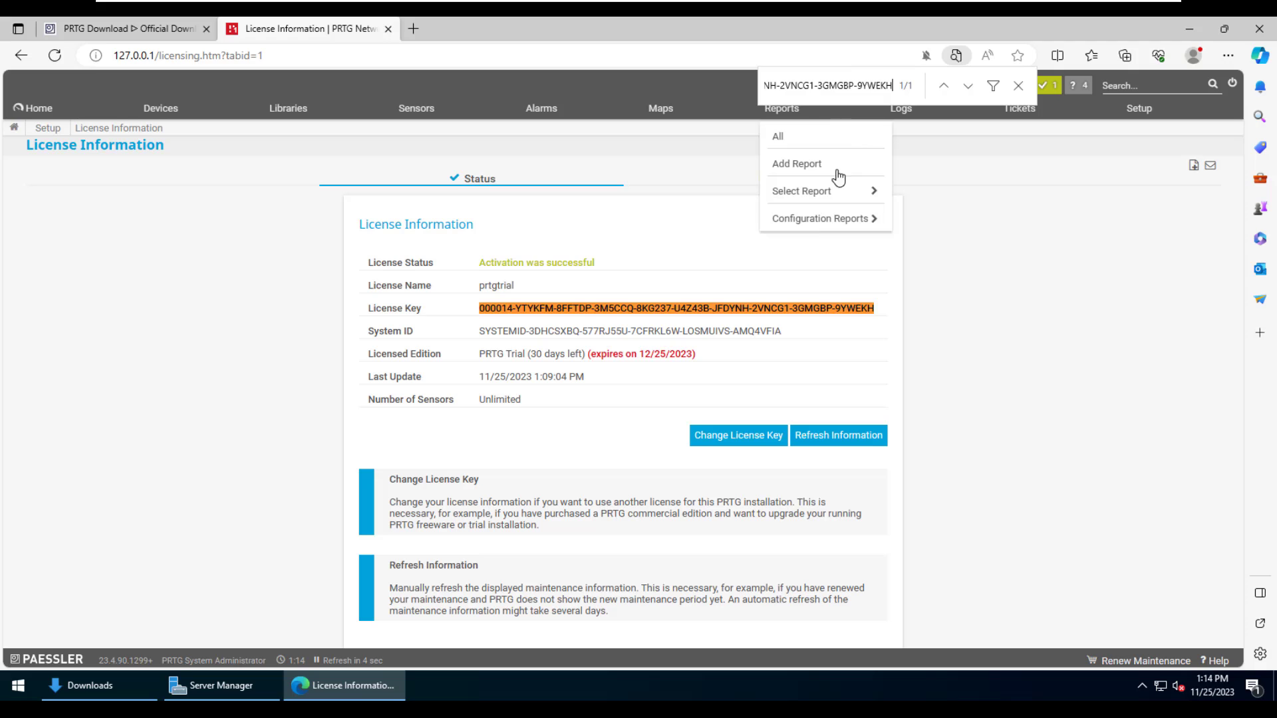
{"action": "triple_click", "coordinate": [783, 307]}
{"action": "left_click", "coordinate": [924, 236]}
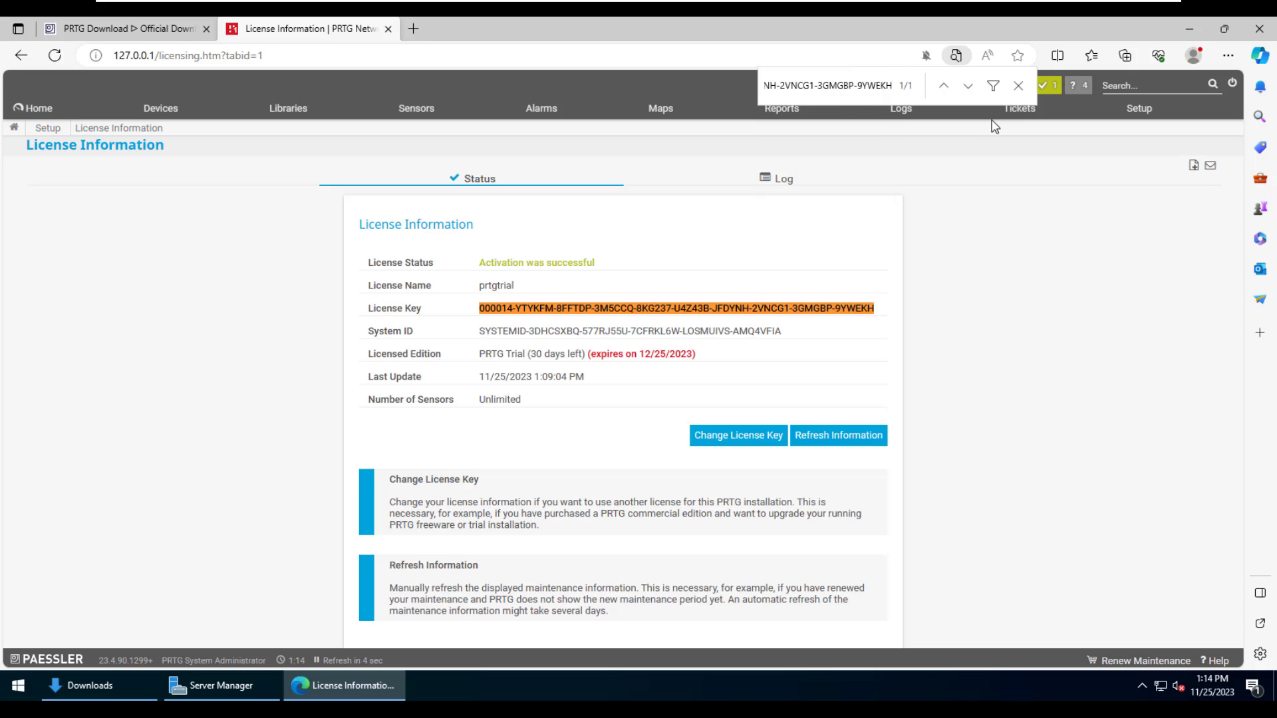
{"action": "key", "text": "Escape"}
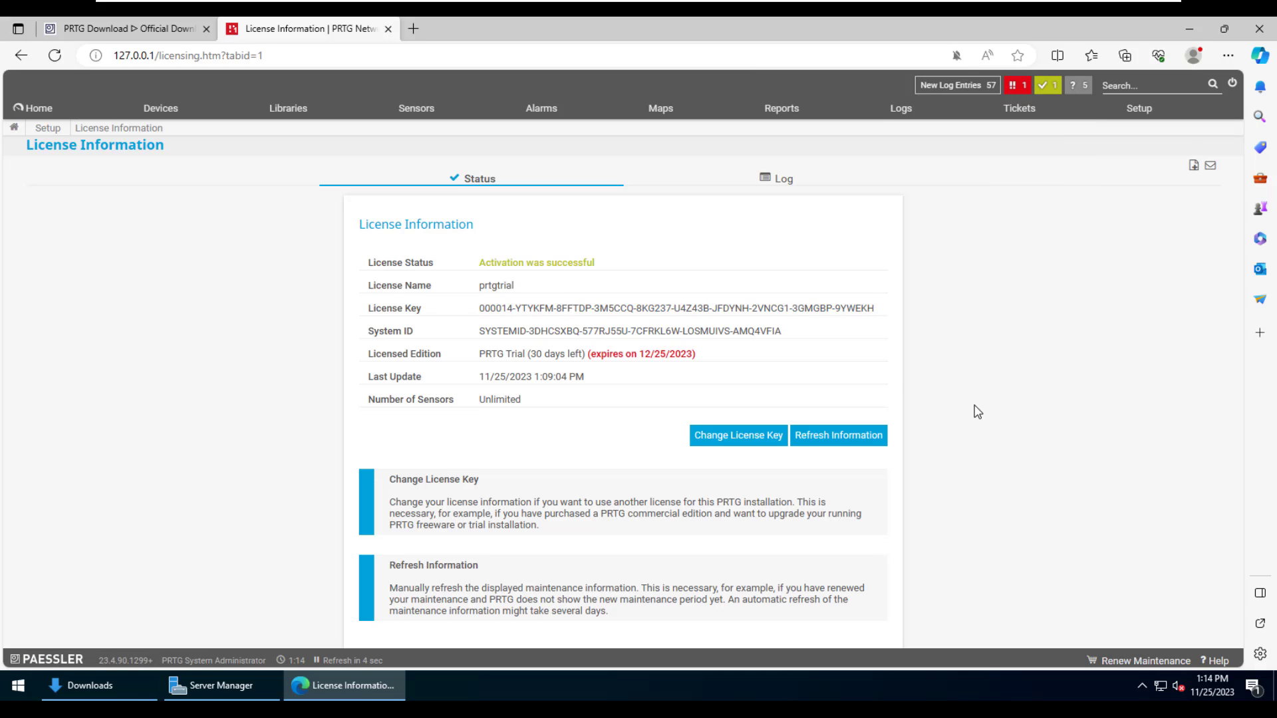
{"action": "left_click_drag", "start_coordinate": [696, 354], "coordinate": [473, 357]}
{"action": "left_click", "coordinate": [1017, 415]}
{"action": "left_click", "coordinate": [26, 109]}
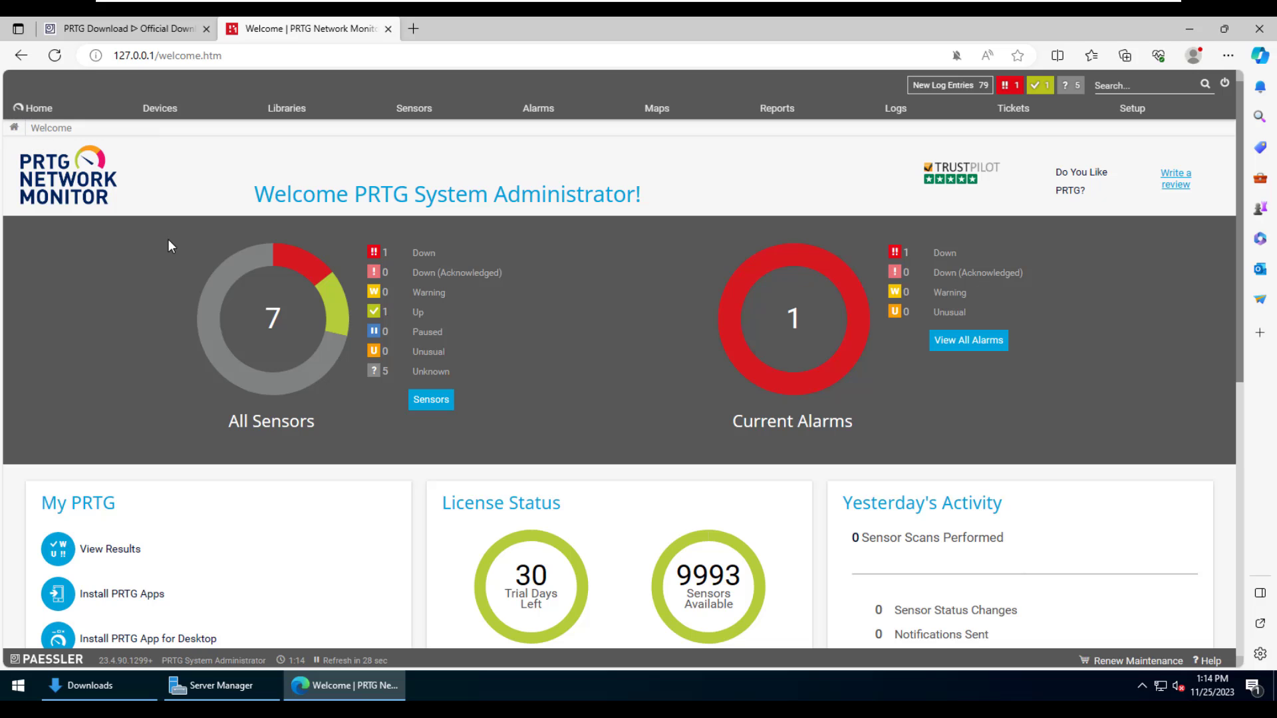
- Make the Root device group overview the home page via Home > Make This My Home Page
{"action": "scroll", "coordinate": [143, 272], "scroll_direction": "down", "scroll_amount": 3}
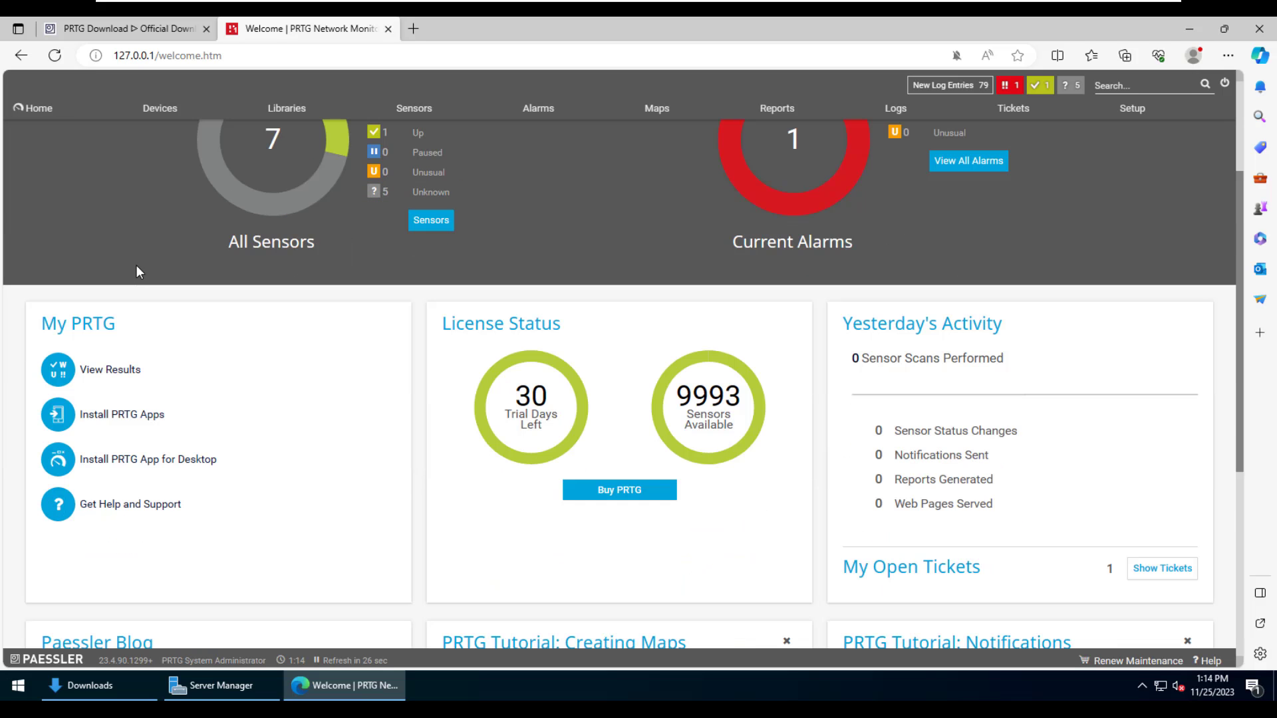
{"action": "scroll", "coordinate": [137, 263], "scroll_direction": "down", "scroll_amount": 6}
{"action": "scroll", "coordinate": [133, 266], "scroll_direction": "up", "scroll_amount": 9}
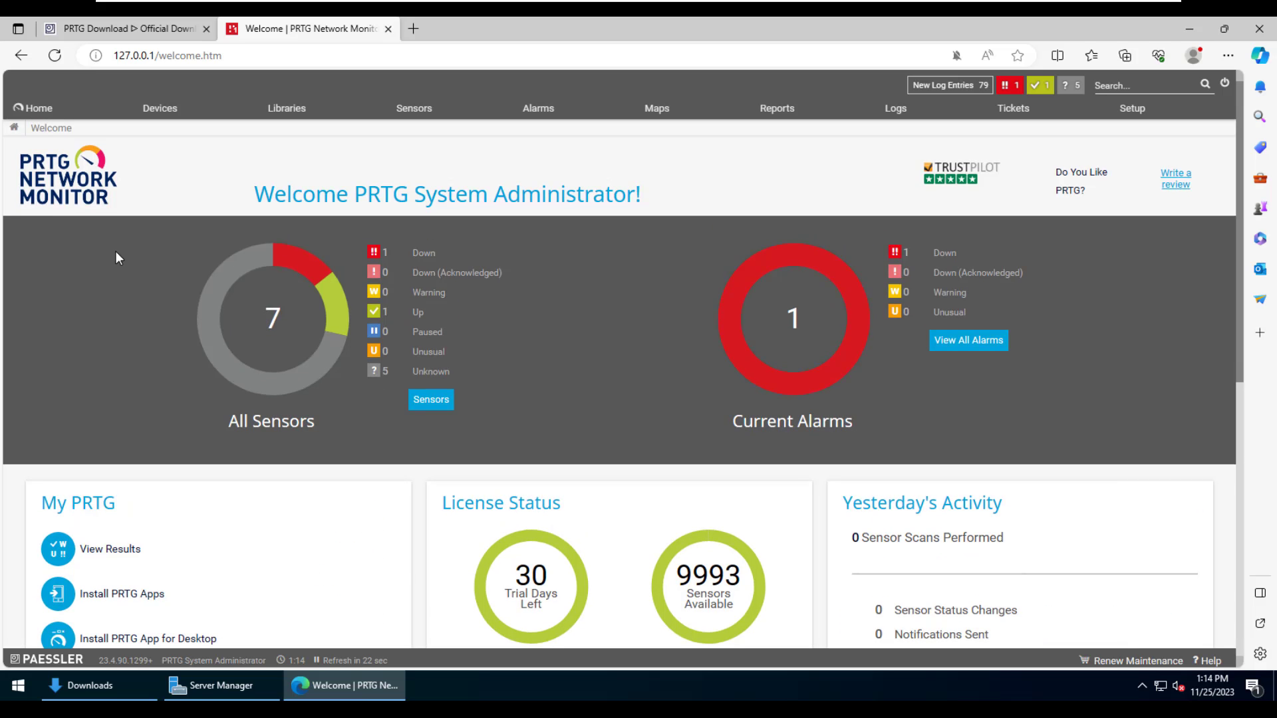
{"action": "left_click", "coordinate": [178, 117]}
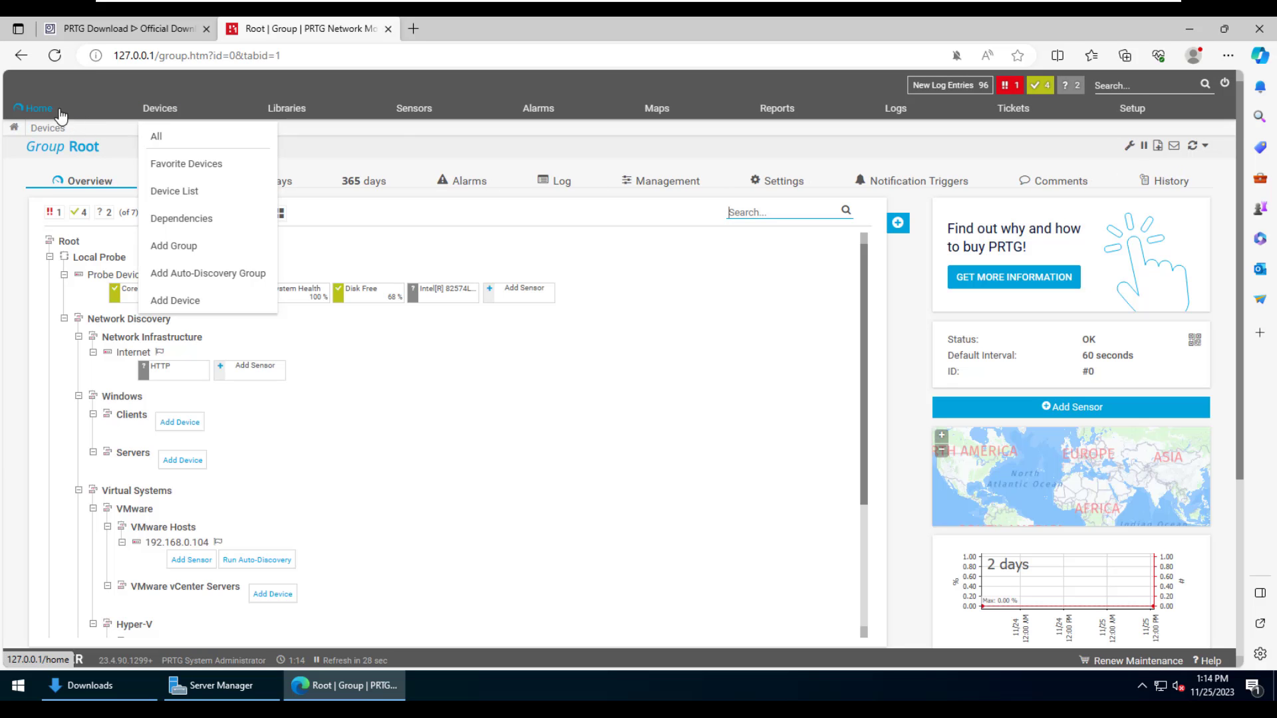
{"action": "mouse_move", "coordinate": [50, 115]}
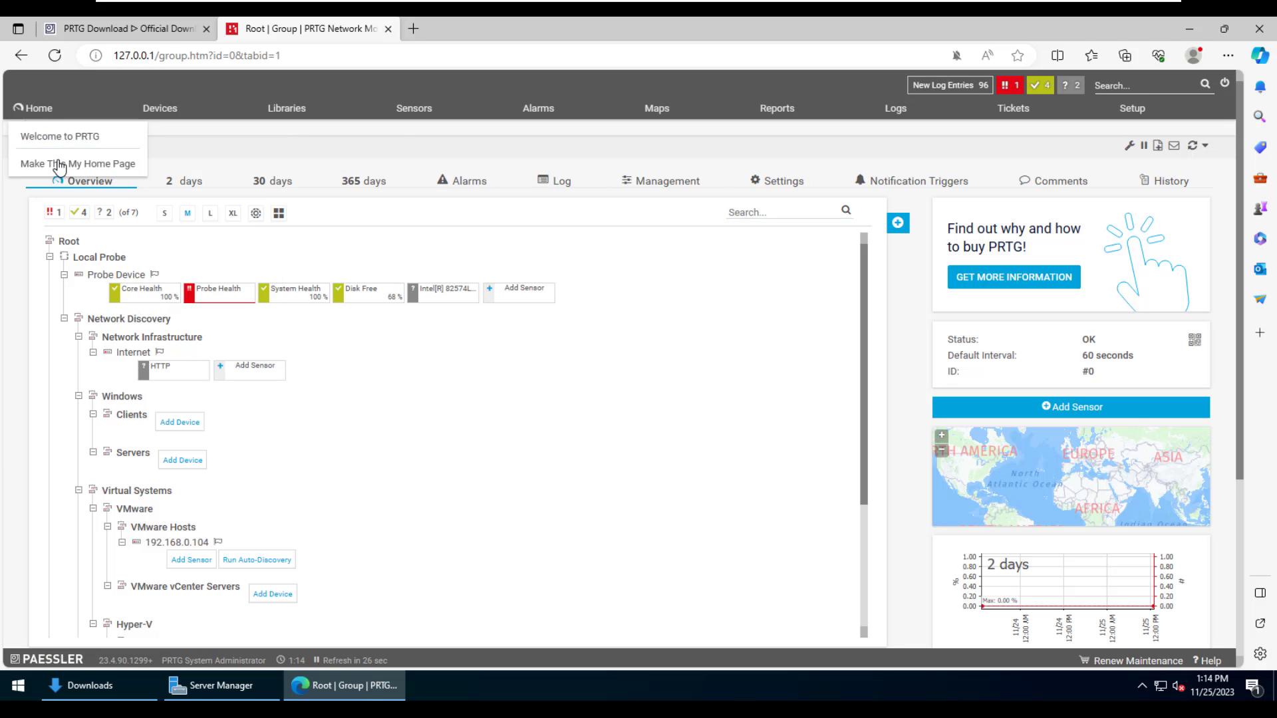
{"action": "left_click", "coordinate": [57, 164]}
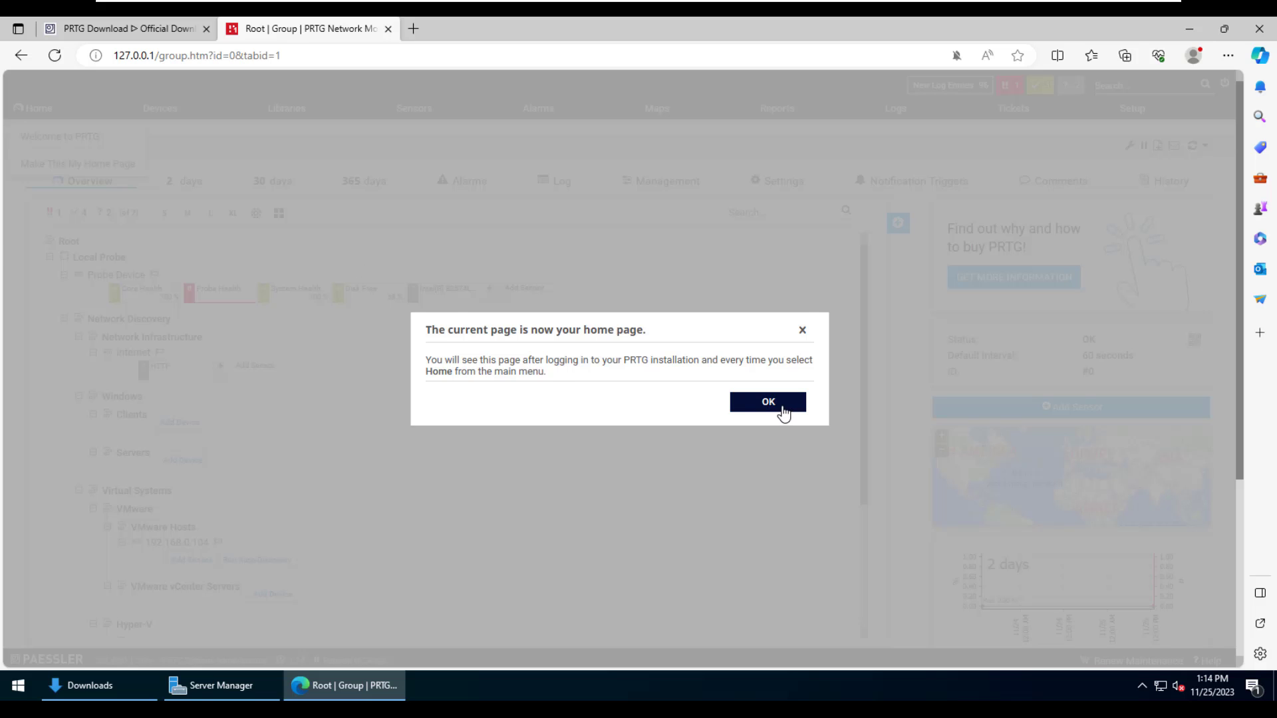
{"action": "left_click", "coordinate": [782, 404]}
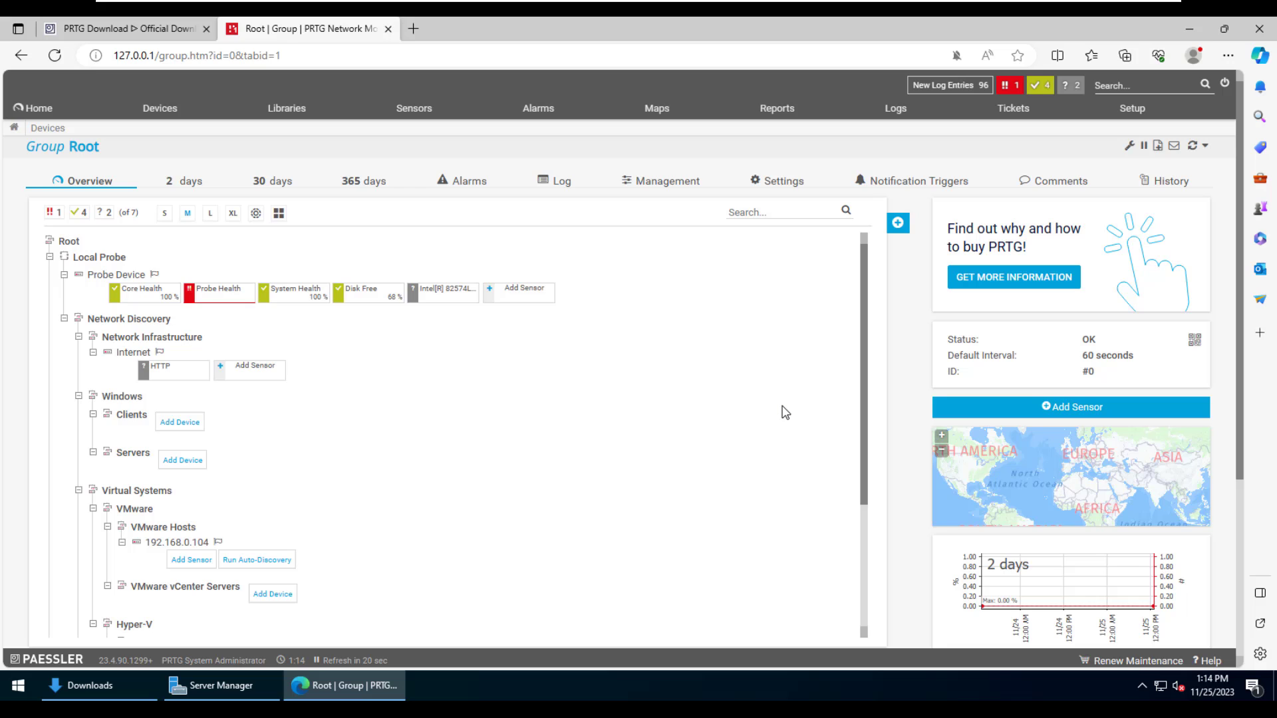
{"action": "scroll", "coordinate": [782, 412], "scroll_direction": "down", "scroll_amount": 3}
{"action": "scroll", "coordinate": [782, 413], "scroll_direction": "up", "scroll_amount": 3}
- Run Scan Now on Group Root, reload Home to watch discovery progress, then log out
{"action": "left_click", "coordinate": [1192, 147]}
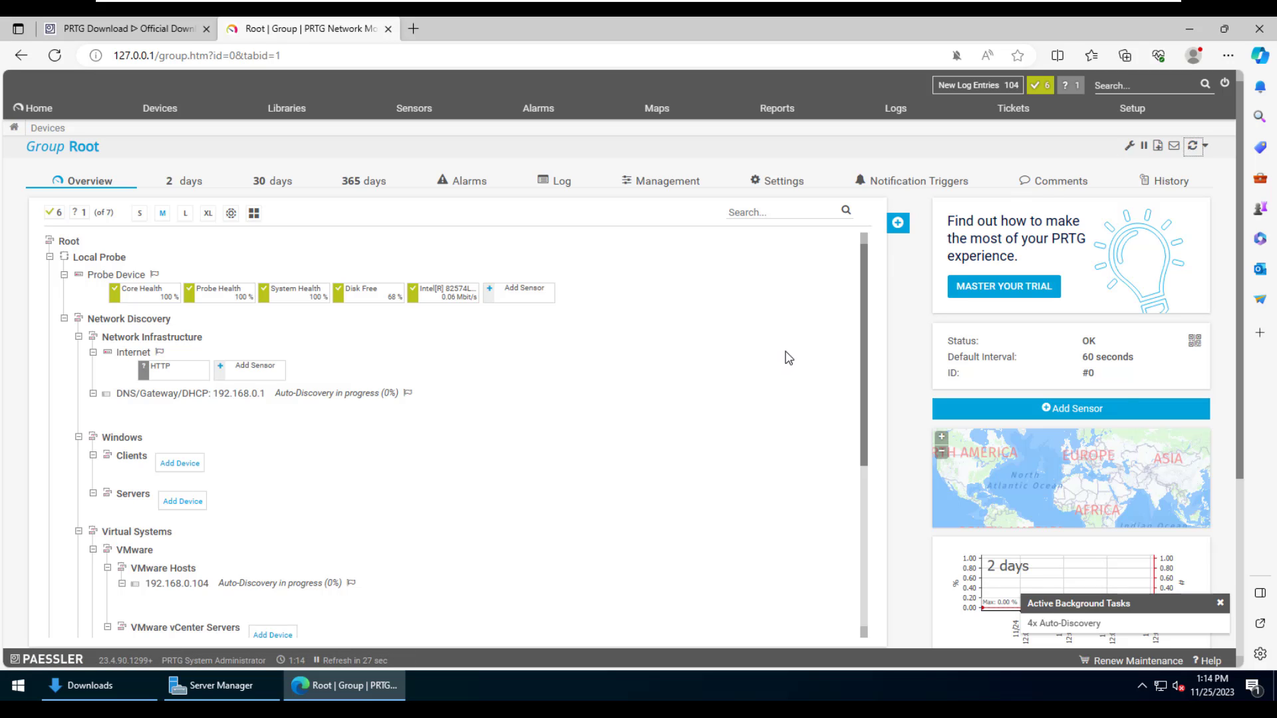
{"action": "scroll", "coordinate": [788, 358], "scroll_direction": "down", "scroll_amount": 3}
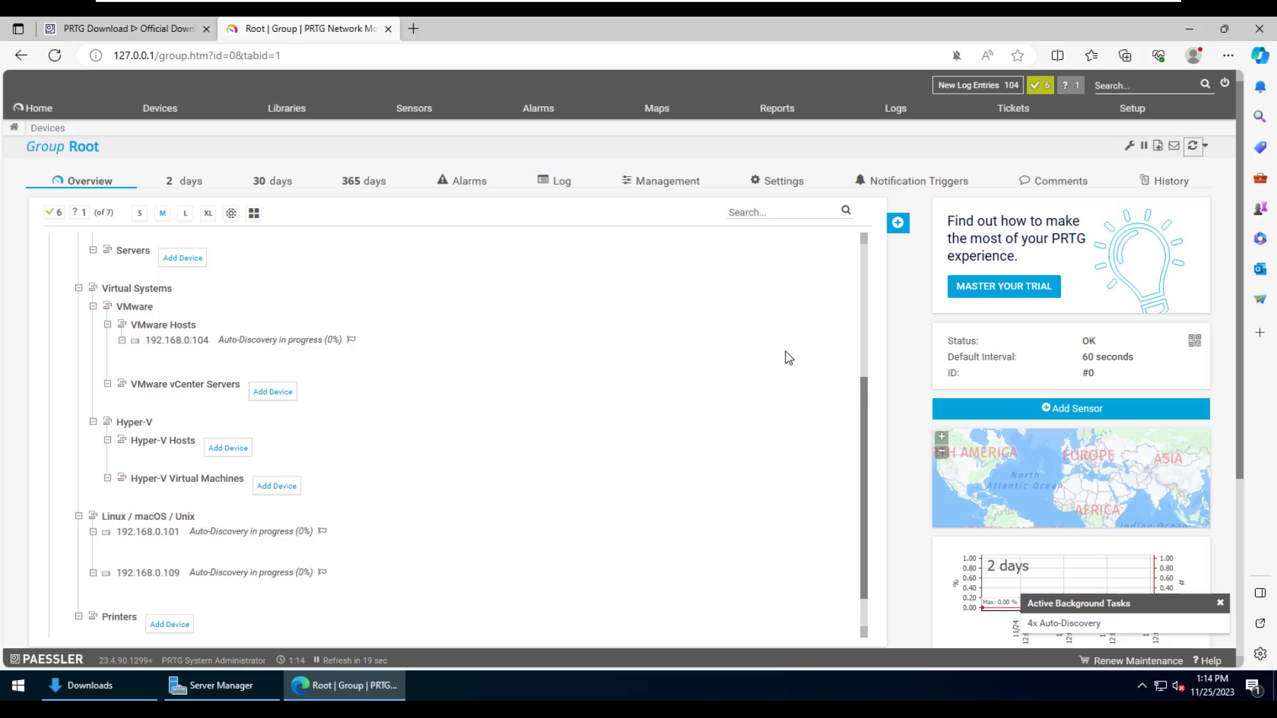
{"action": "left_click", "coordinate": [1221, 606]}
{"action": "scroll", "coordinate": [728, 503], "scroll_direction": "up", "scroll_amount": 4}
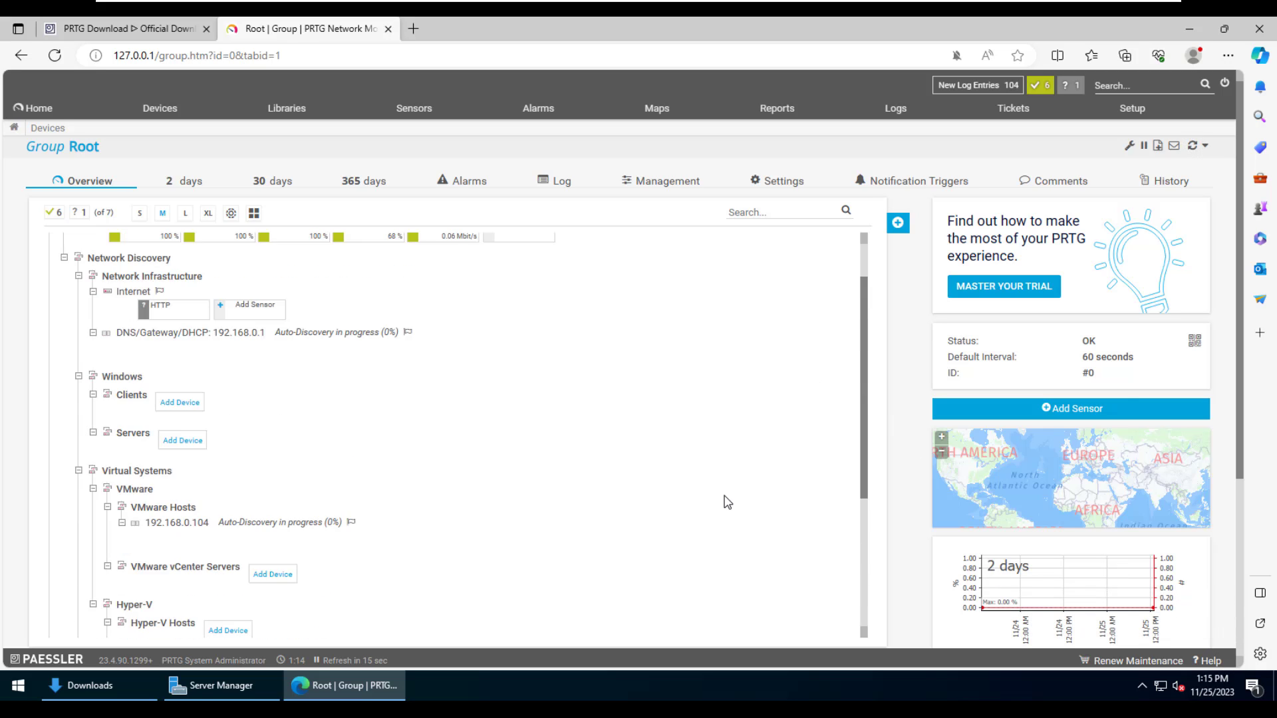
{"action": "left_click", "coordinate": [53, 117]}
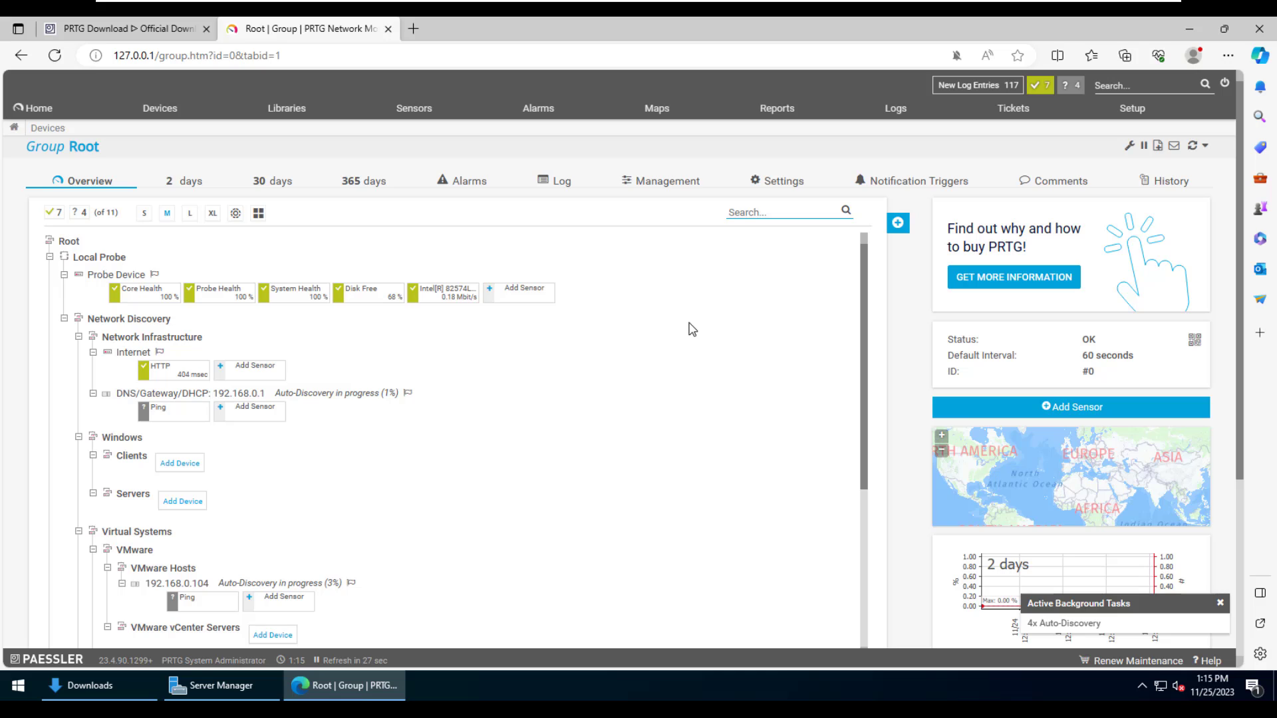
{"action": "left_click", "coordinate": [899, 224]}
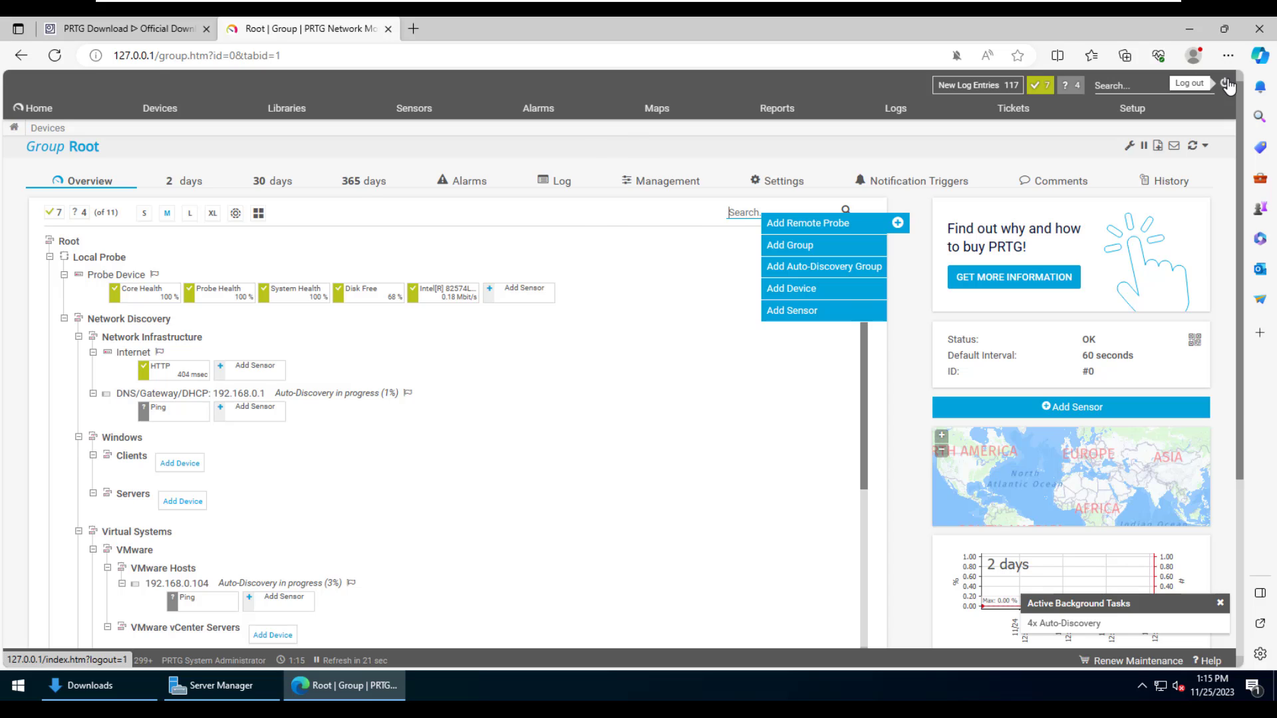
{"action": "left_click", "coordinate": [1228, 85]}
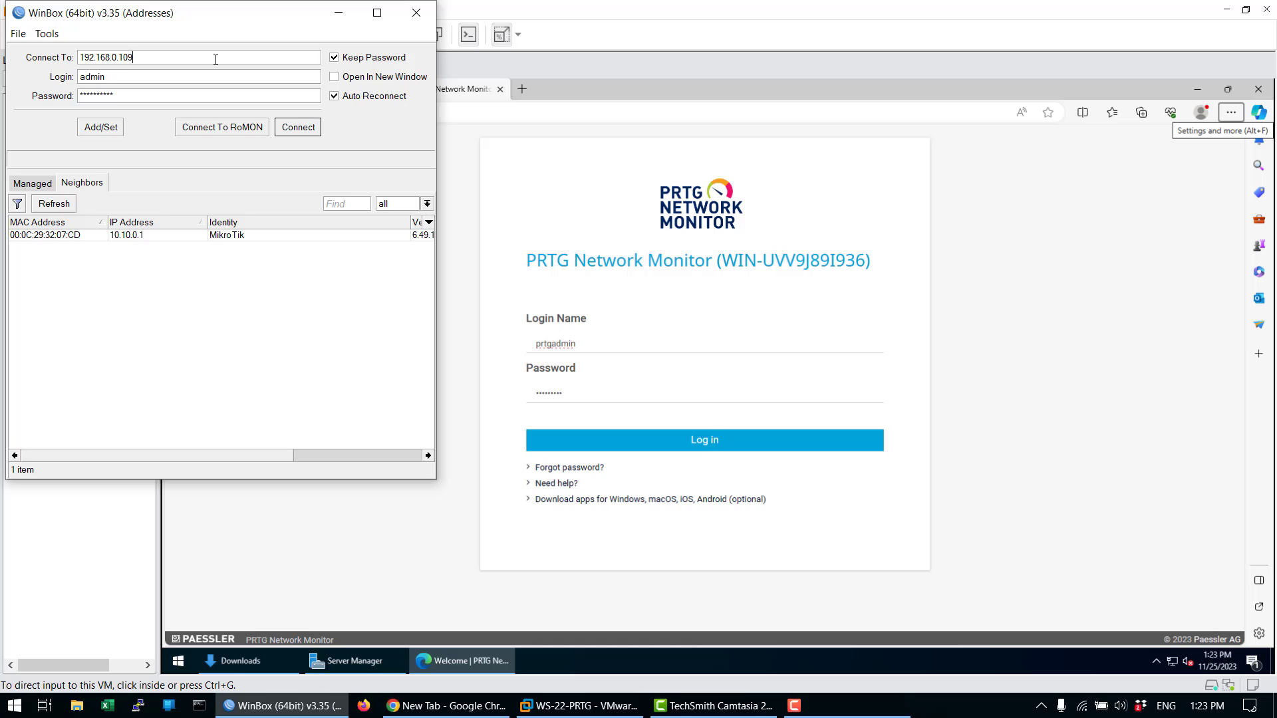
- Connect WinBox to 192.168.0.109, maximize the session, and enable SNMP under IP > SNMP
{"action": "double_click", "coordinate": [195, 96]}
{"action": "left_click", "coordinate": [298, 127]}
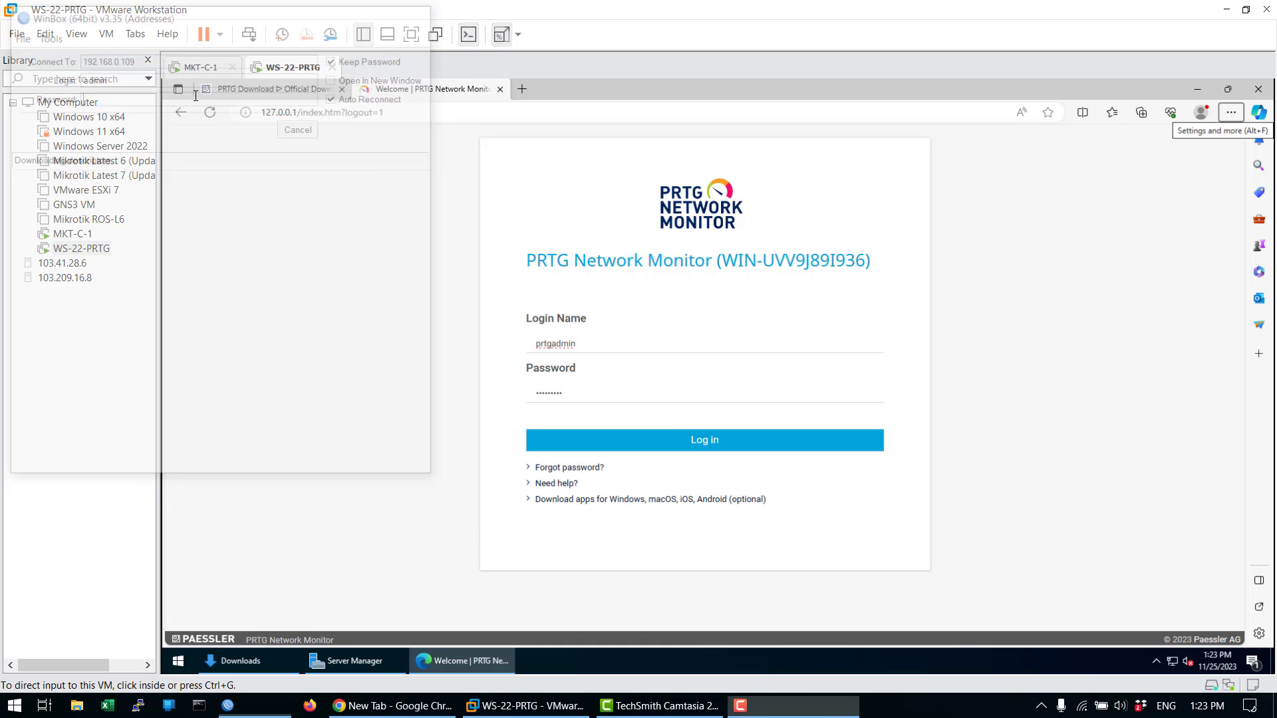
{"action": "left_click", "coordinate": [801, 363]}
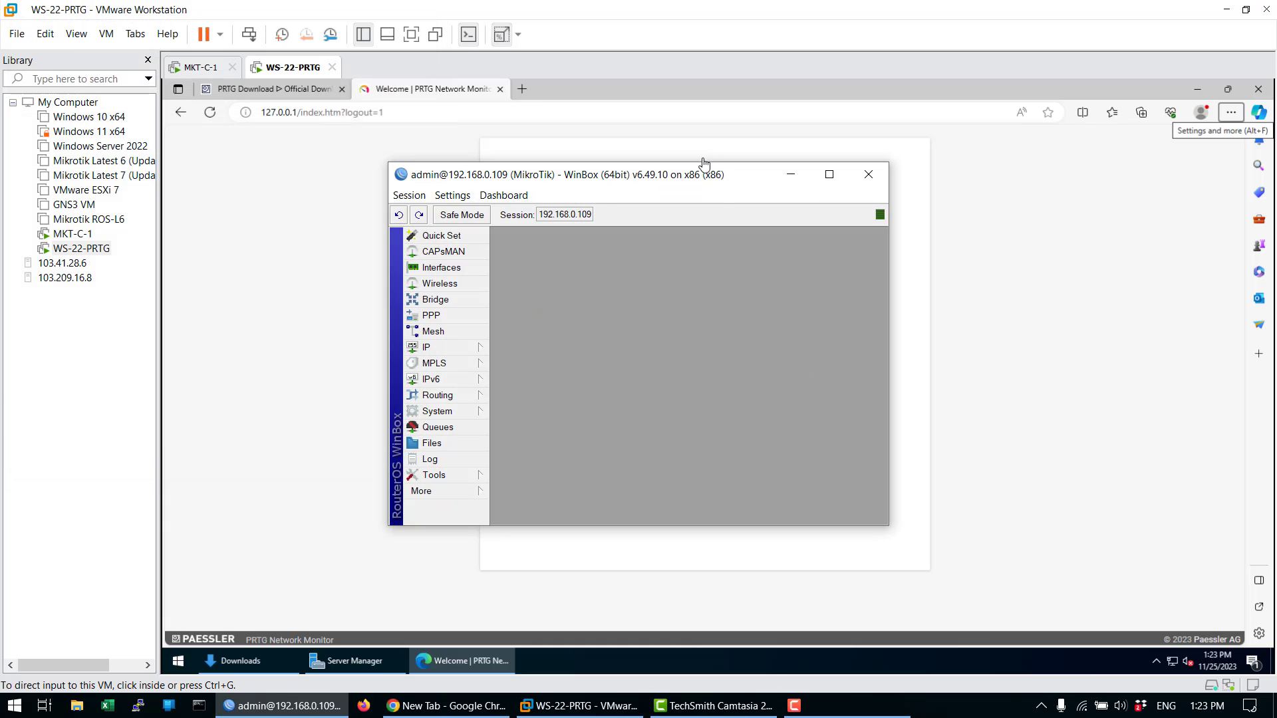
{"action": "double_click", "coordinate": [705, 163]}
{"action": "left_click", "coordinate": [81, 183]}
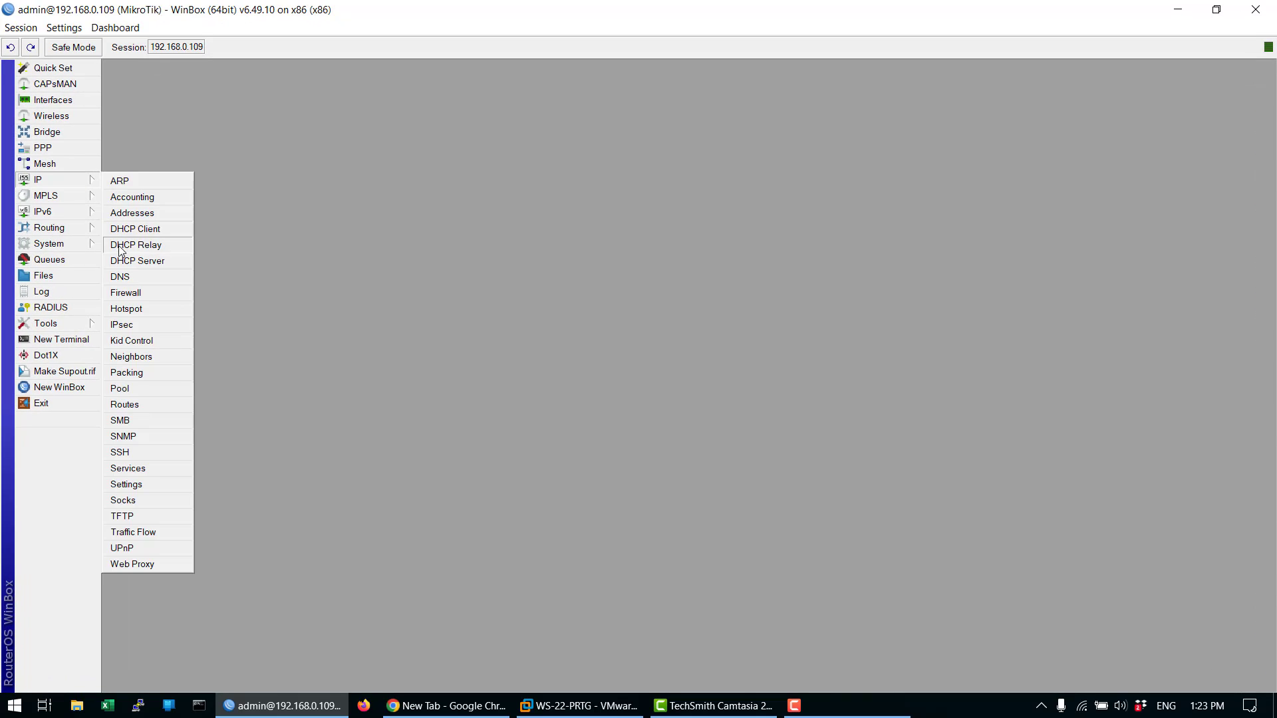
{"action": "left_click", "coordinate": [152, 438]}
{"action": "left_click", "coordinate": [632, 288]}
- Set SNMP contact DEMO-MKT, location HOME LAB and trap version 2, then apply
{"action": "left_click", "coordinate": [623, 310]}
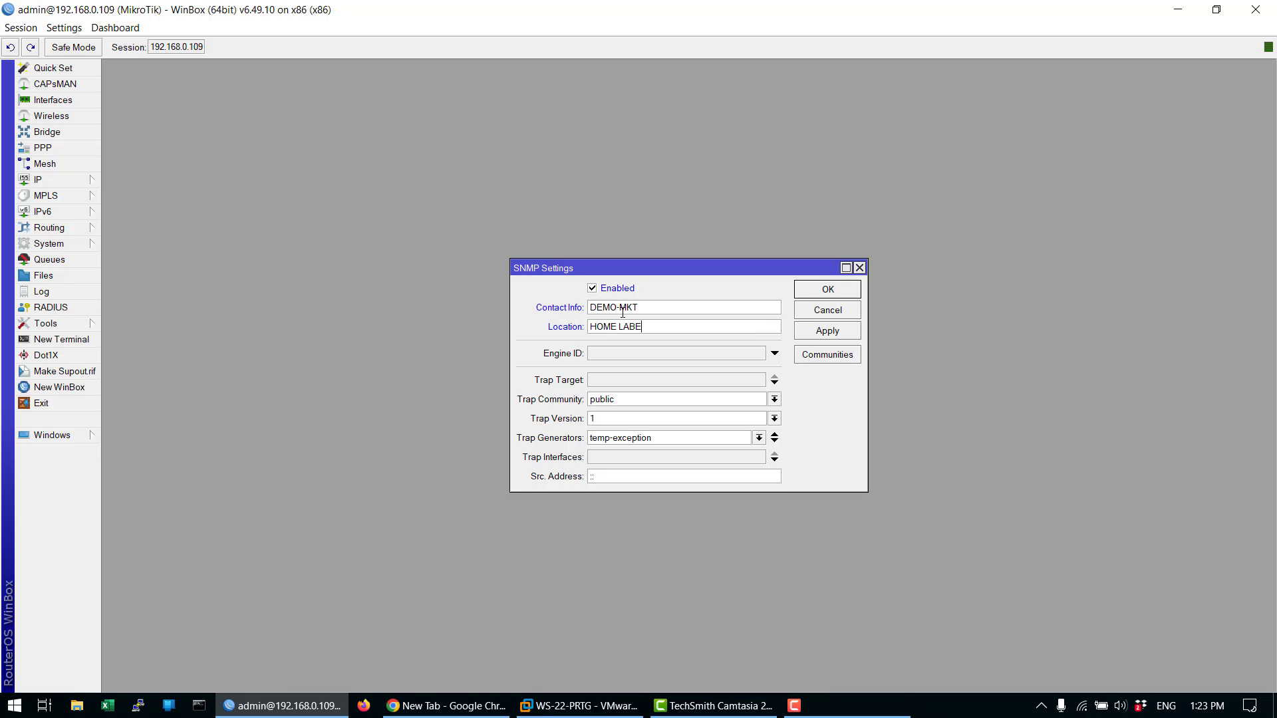
{"action": "key", "text": "BackSpace"}
{"action": "key", "text": "Tab"}
{"action": "key", "text": "Tab"}
{"action": "key", "text": "Tab"}
{"action": "key", "text": "Tab"}
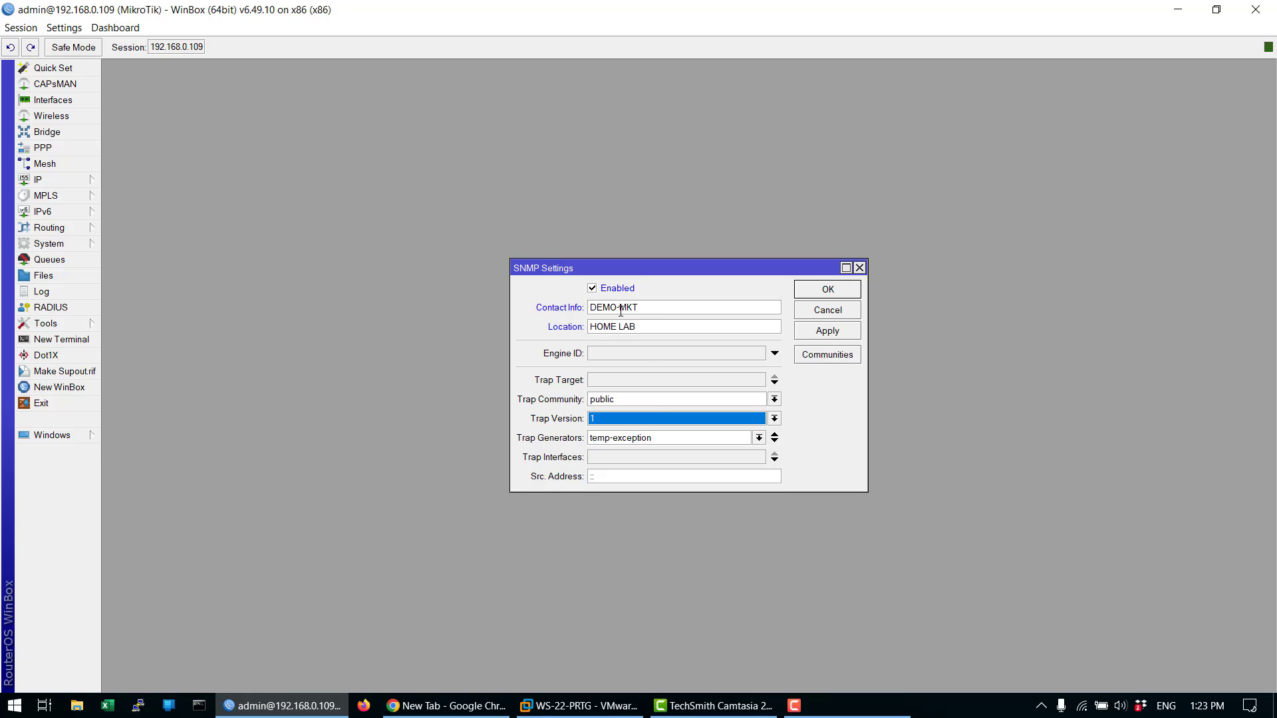
{"action": "left_click", "coordinate": [700, 427]}
{"action": "left_click", "coordinate": [691, 452]}
{"action": "left_click", "coordinate": [830, 334]}
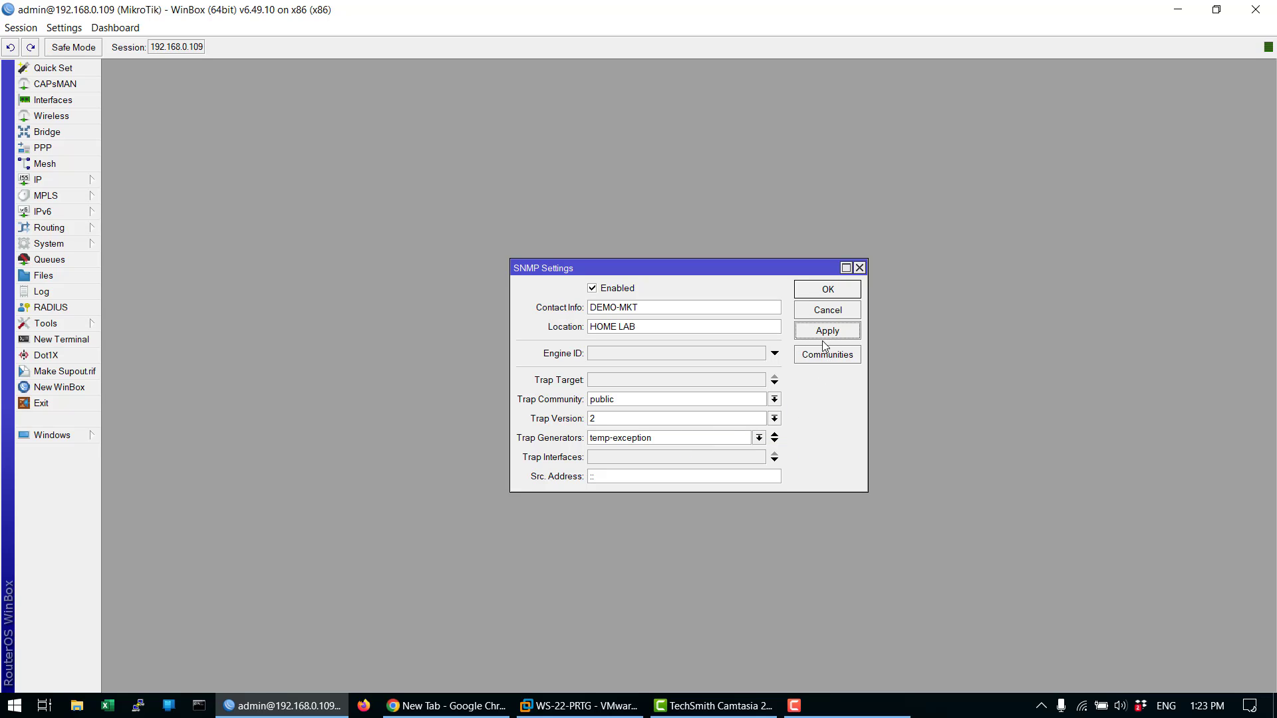
- Review the public SNMP community, close SNMP settings with OK, and log back in to PRTG
{"action": "left_click", "coordinate": [823, 357]}
{"action": "double_click", "coordinate": [644, 298]}
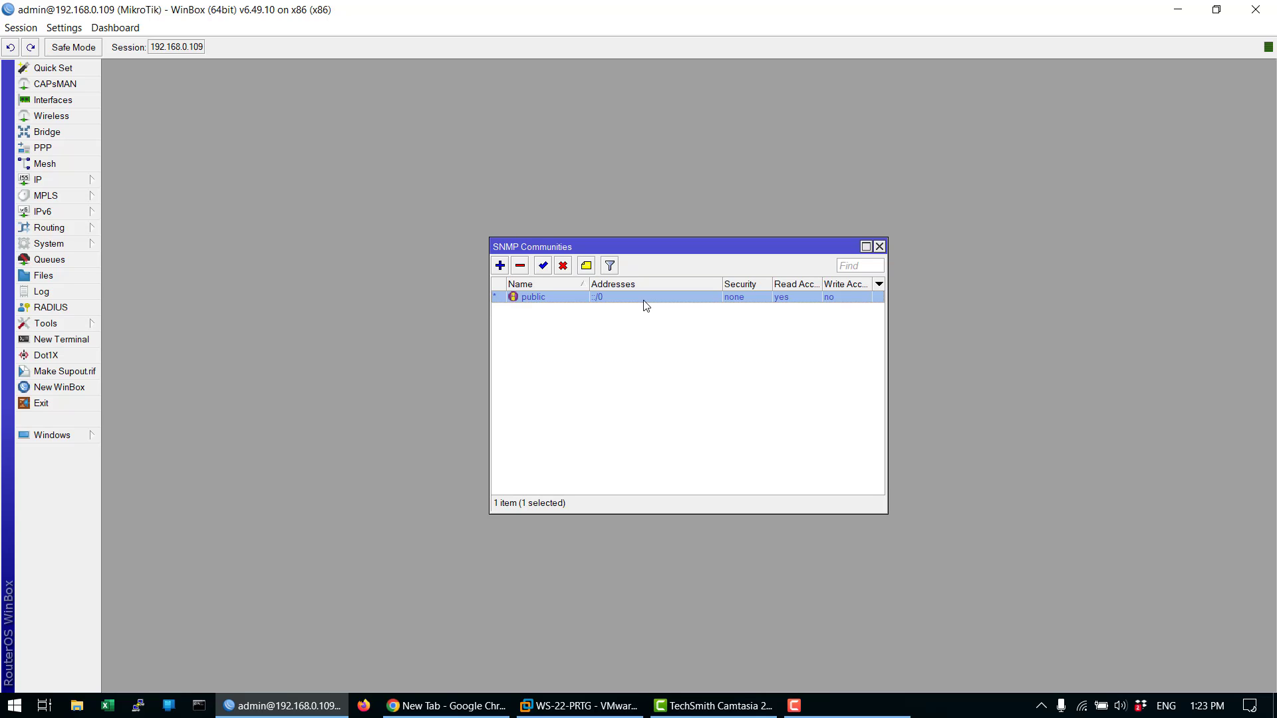
{"action": "left_click", "coordinate": [820, 313]}
{"action": "left_click", "coordinate": [879, 246]}
{"action": "left_click", "coordinate": [824, 288]}
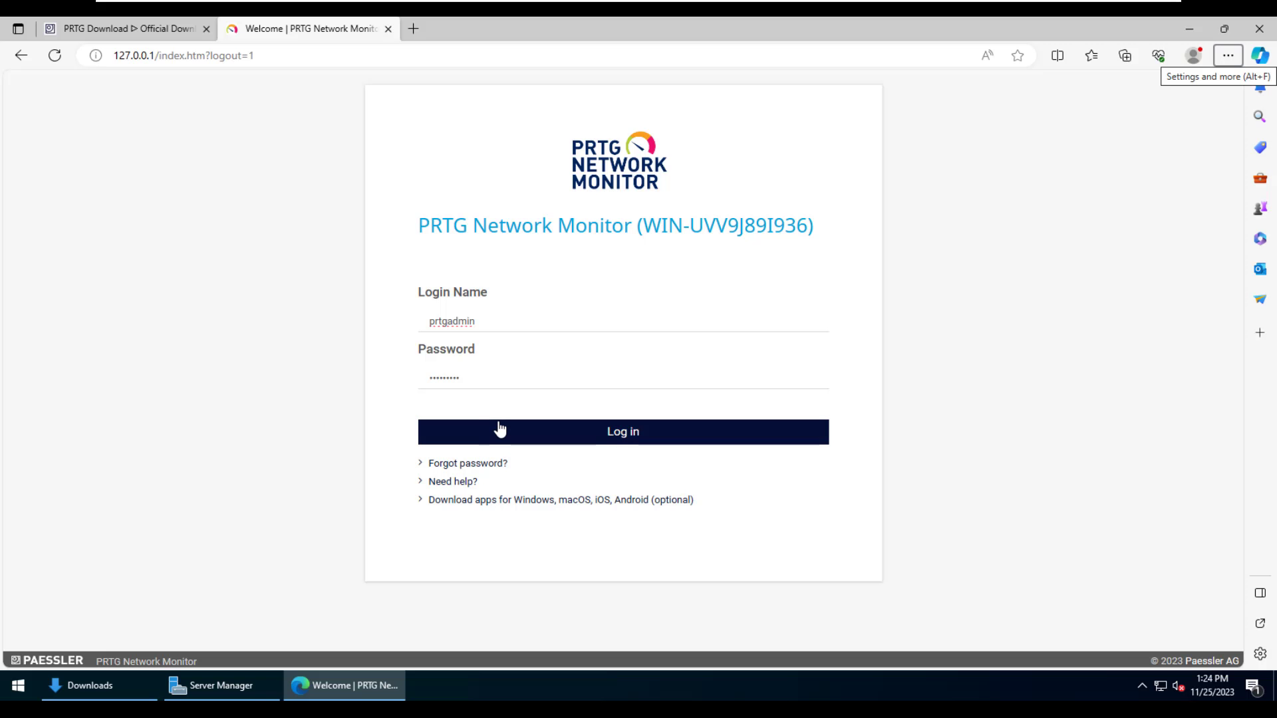
{"action": "left_click", "coordinate": [499, 429]}
{"action": "scroll", "coordinate": [386, 426], "scroll_direction": "down", "scroll_amount": 2}
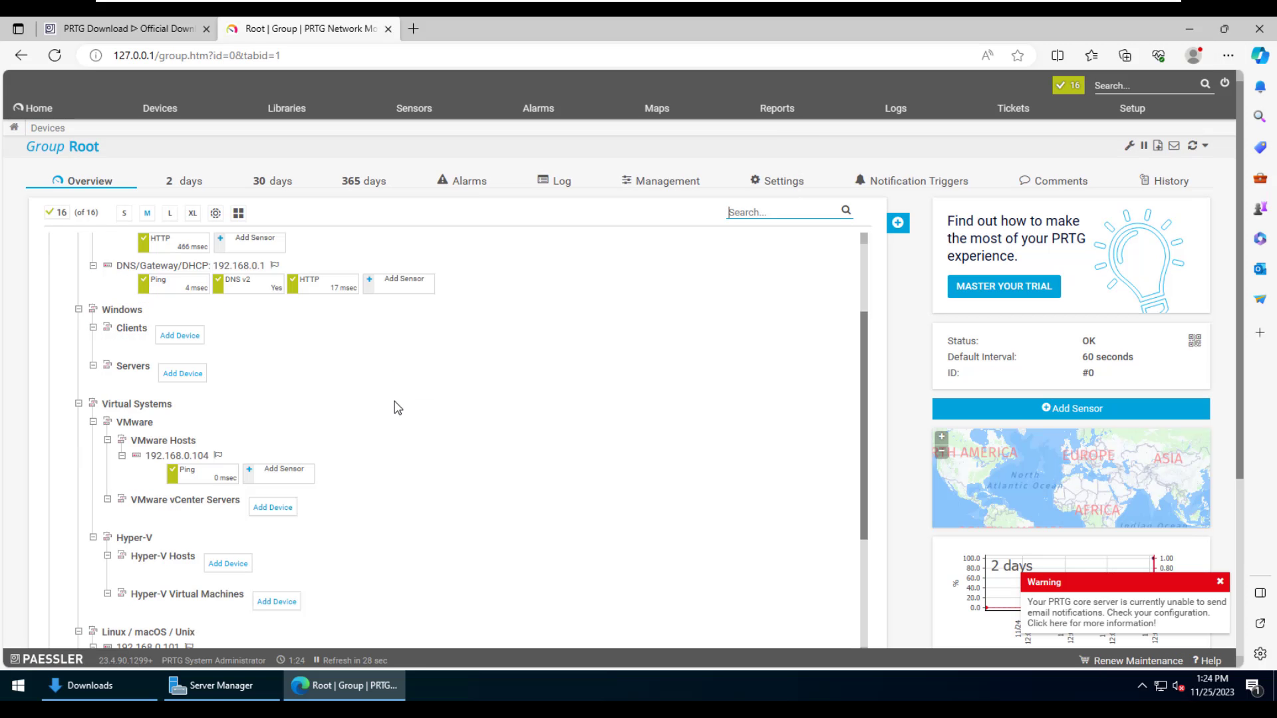
- Delete device 192.168.0.109 with its Ping and HTTP sensors from the device tree
{"action": "scroll", "coordinate": [397, 408], "scroll_direction": "down", "scroll_amount": 4}
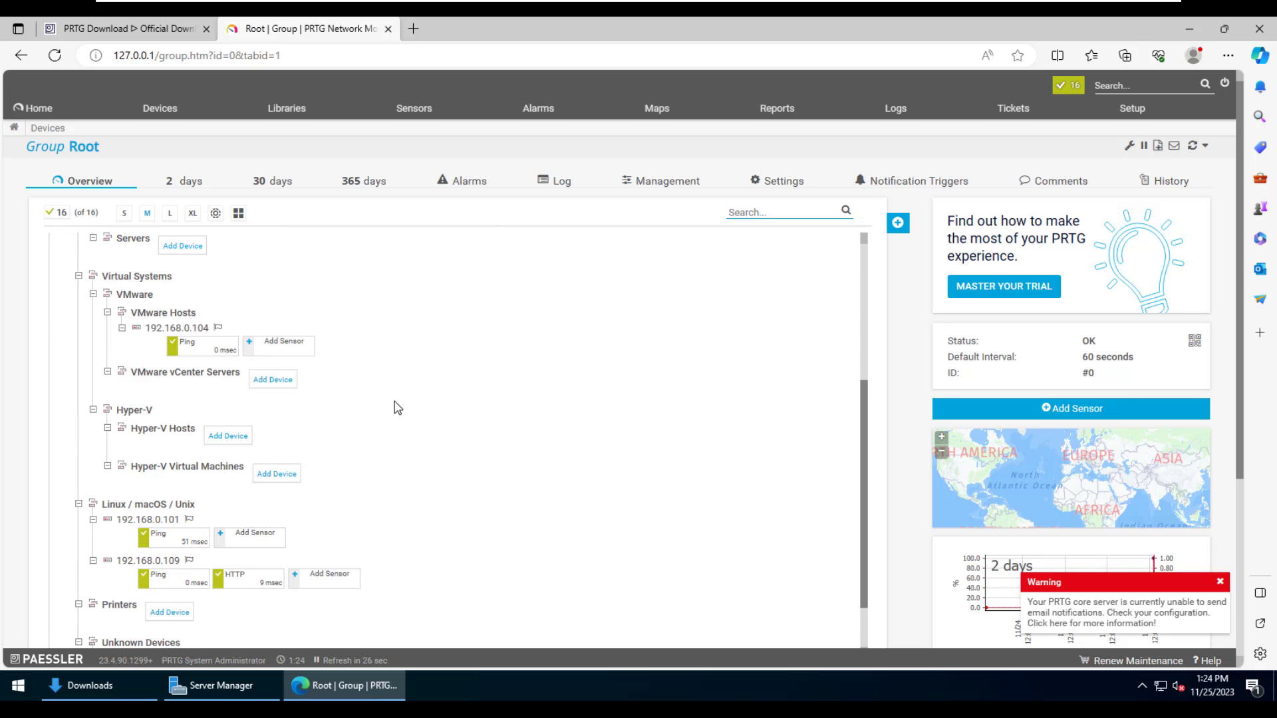
{"action": "right_click", "coordinate": [148, 560]}
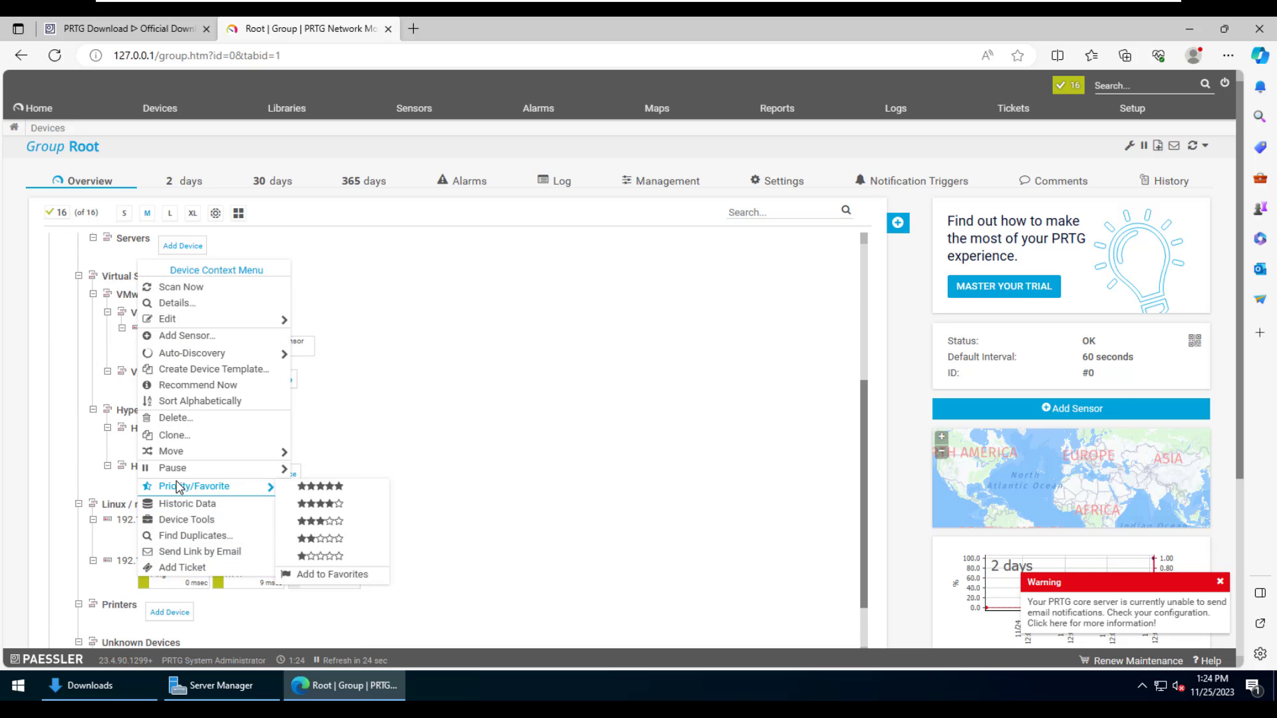
{"action": "left_click", "coordinate": [176, 418]}
{"action": "left_click", "coordinate": [867, 573]}
{"action": "scroll", "coordinate": [236, 570], "scroll_direction": "down", "scroll_amount": 5}
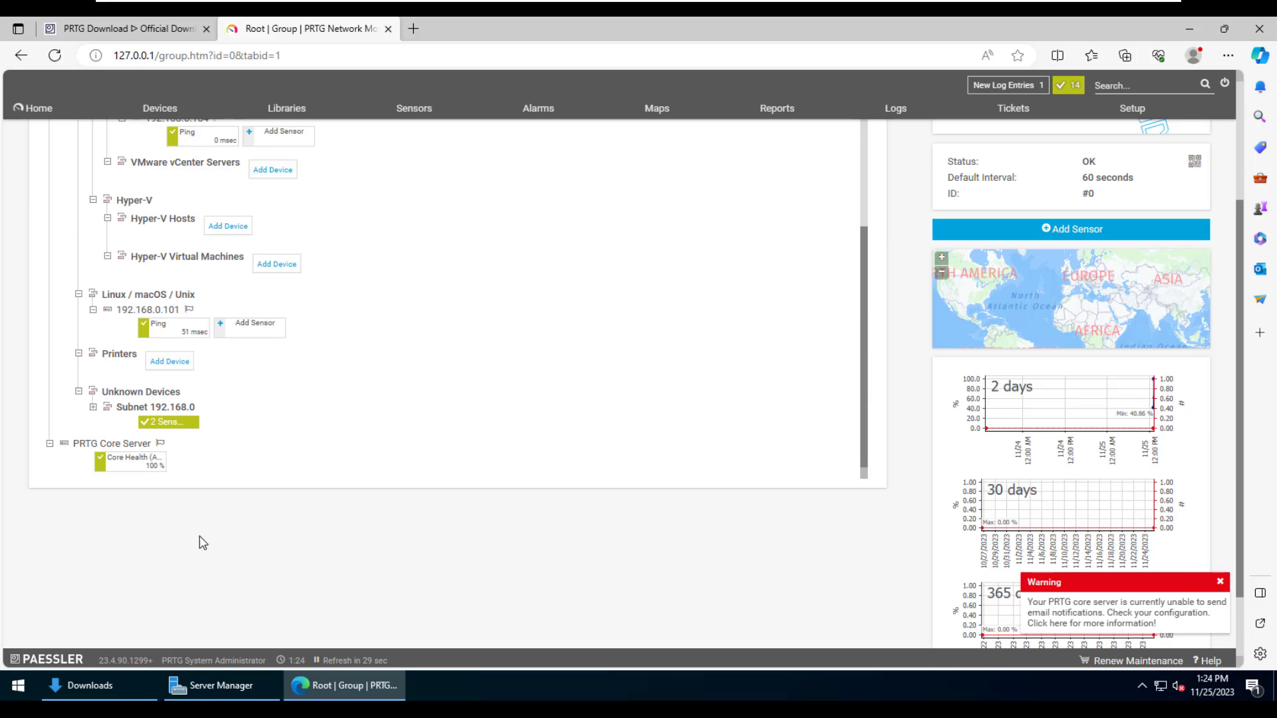
{"action": "scroll", "coordinate": [259, 492], "scroll_direction": "up", "scroll_amount": 3}
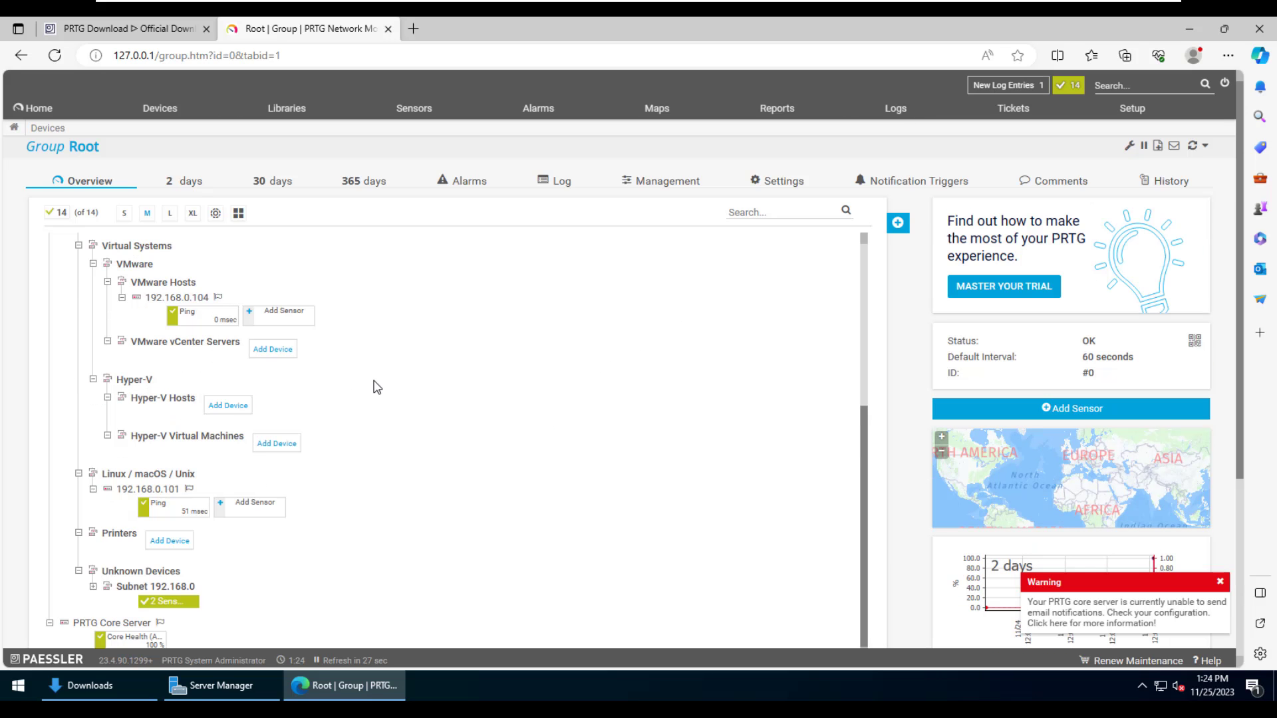
{"action": "scroll", "coordinate": [354, 379], "scroll_direction": "up", "scroll_amount": 5}
{"action": "left_click", "coordinate": [898, 220]}
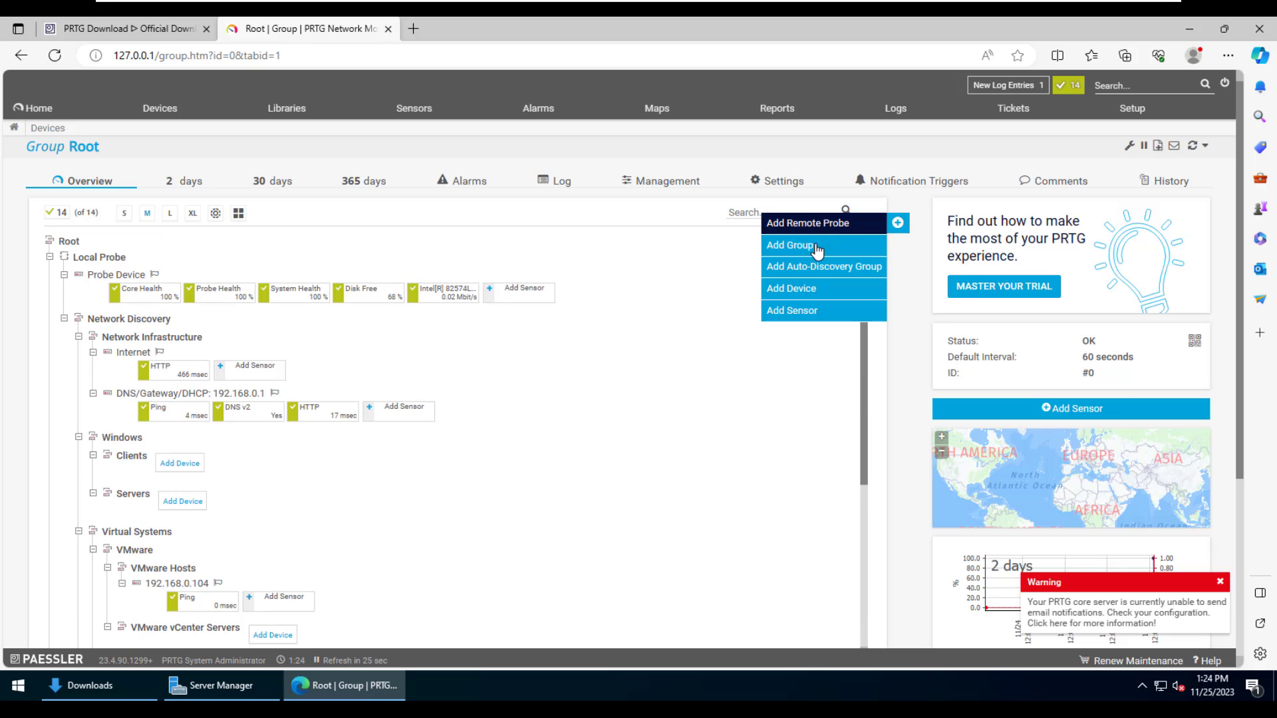
- Start adding a device and choose Local Probe as its parent group
{"action": "left_click", "coordinate": [798, 290]}
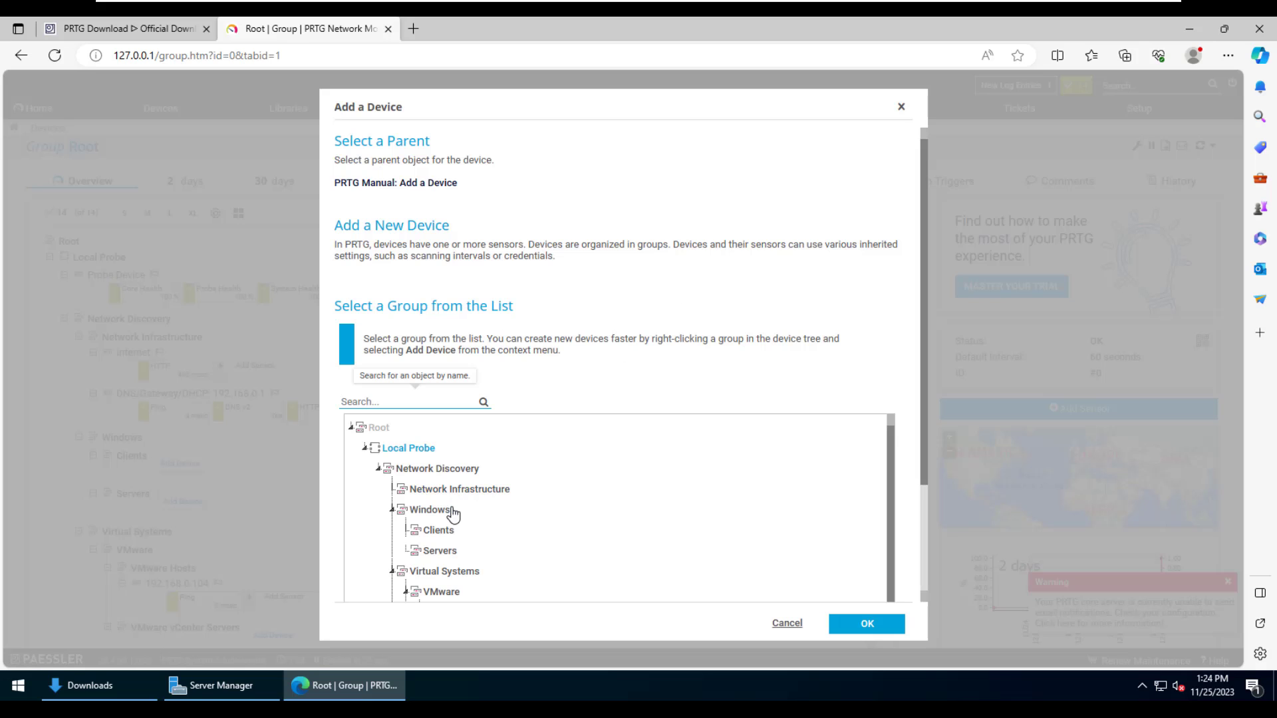
{"action": "scroll", "coordinate": [434, 530], "scroll_direction": "down", "scroll_amount": 1}
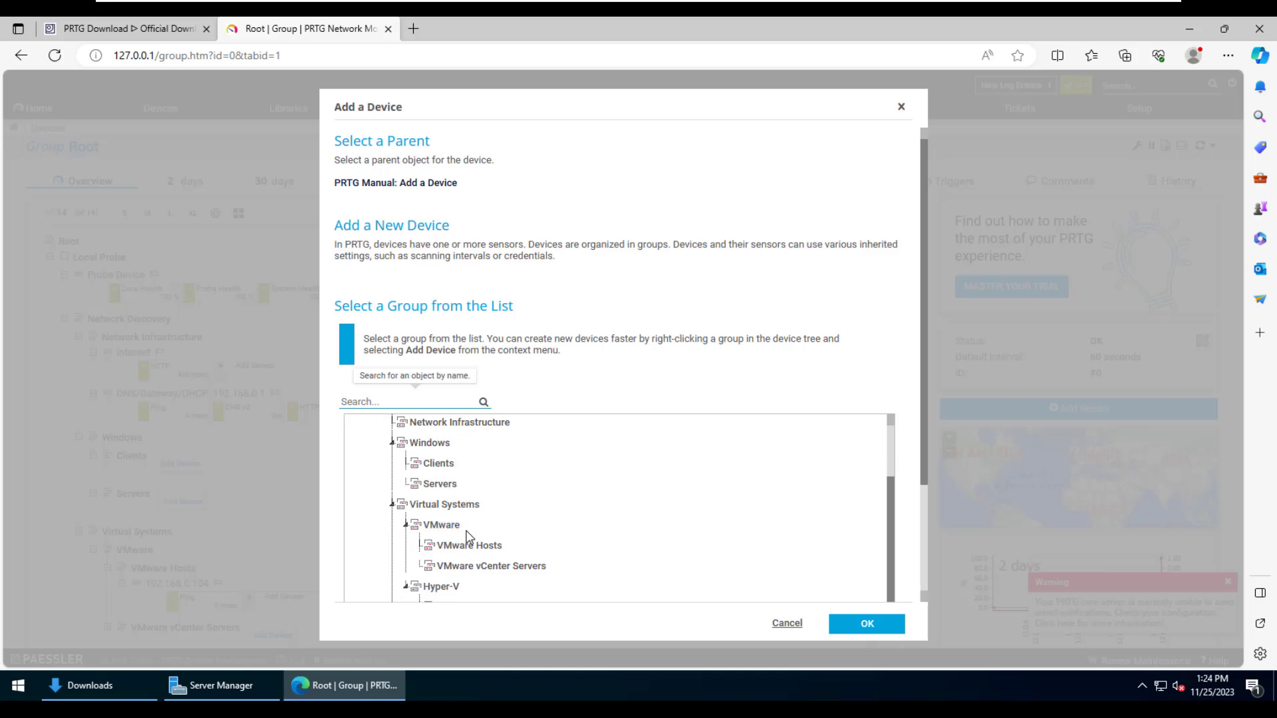
{"action": "scroll", "coordinate": [413, 452], "scroll_direction": "up", "scroll_amount": 1}
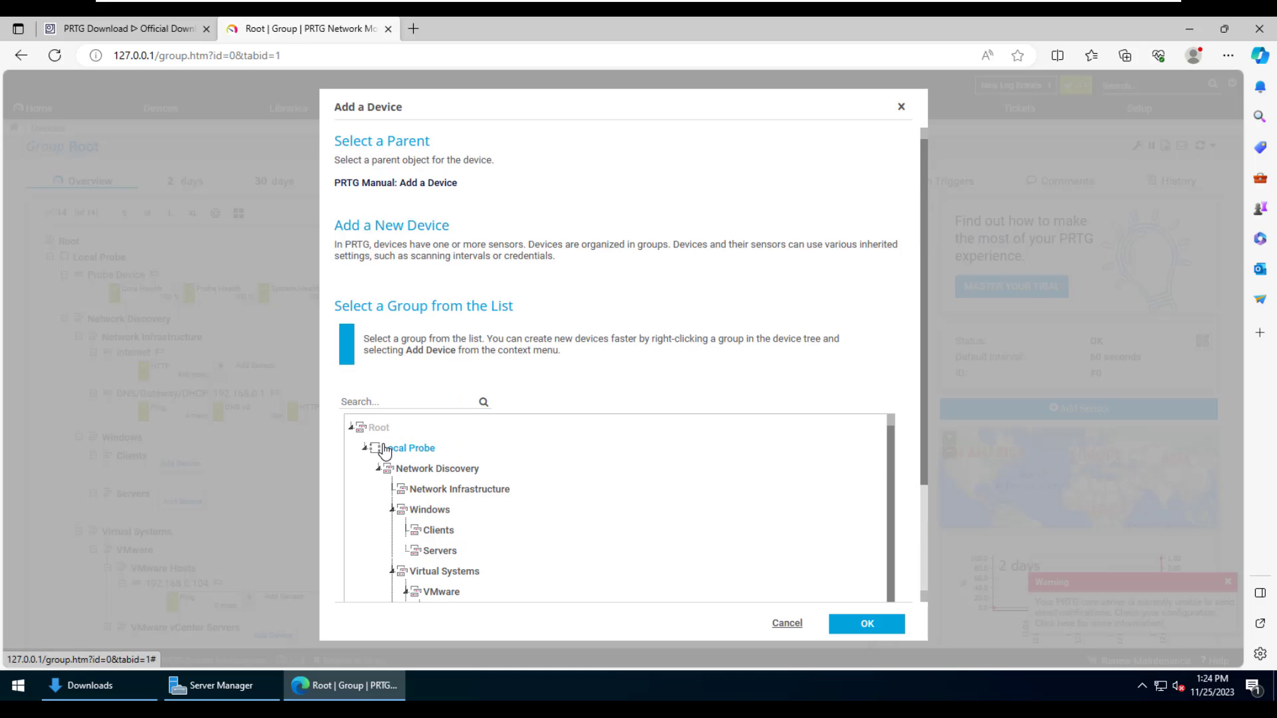
{"action": "left_click", "coordinate": [379, 468]}
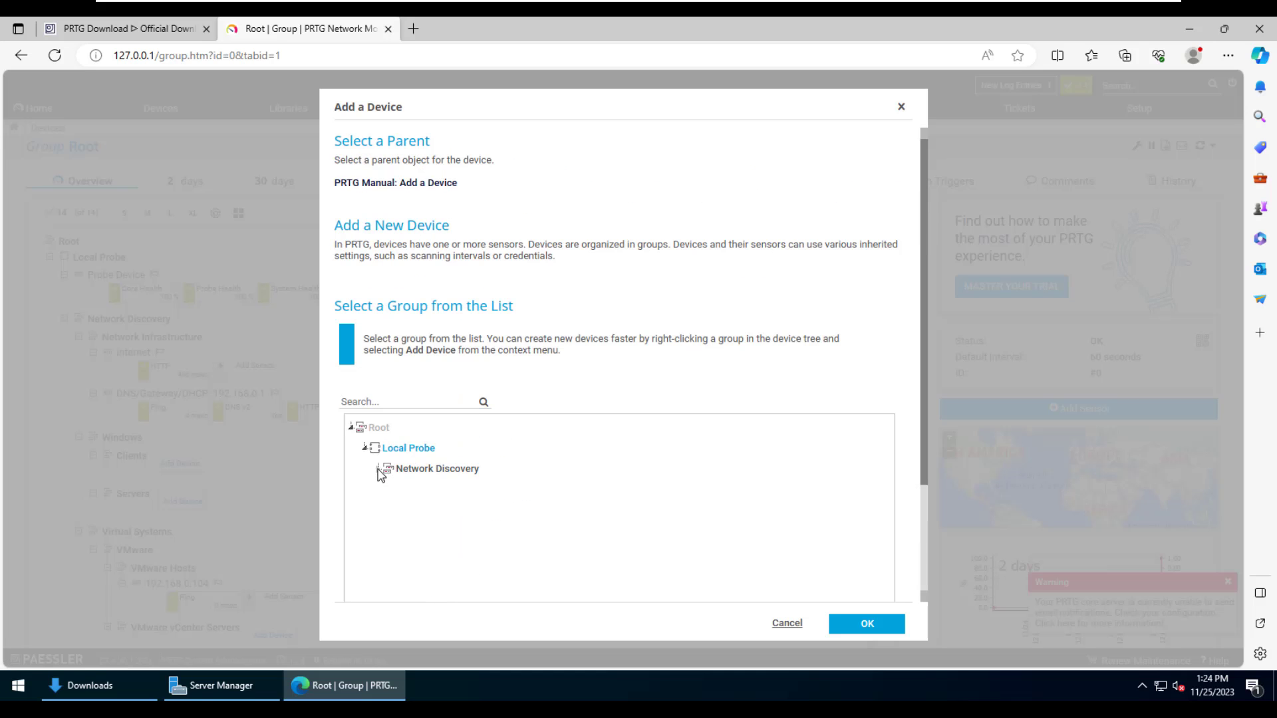
{"action": "left_click", "coordinate": [870, 632]}
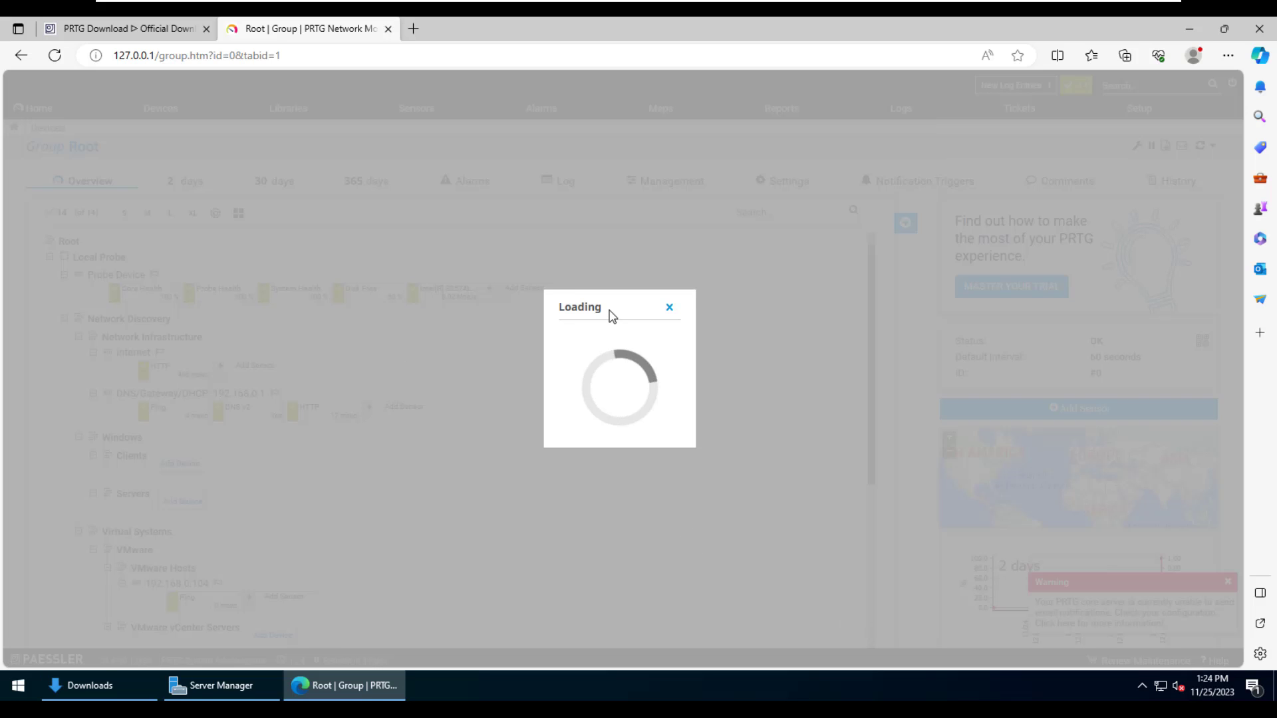
{"action": "key", "text": "Return"}
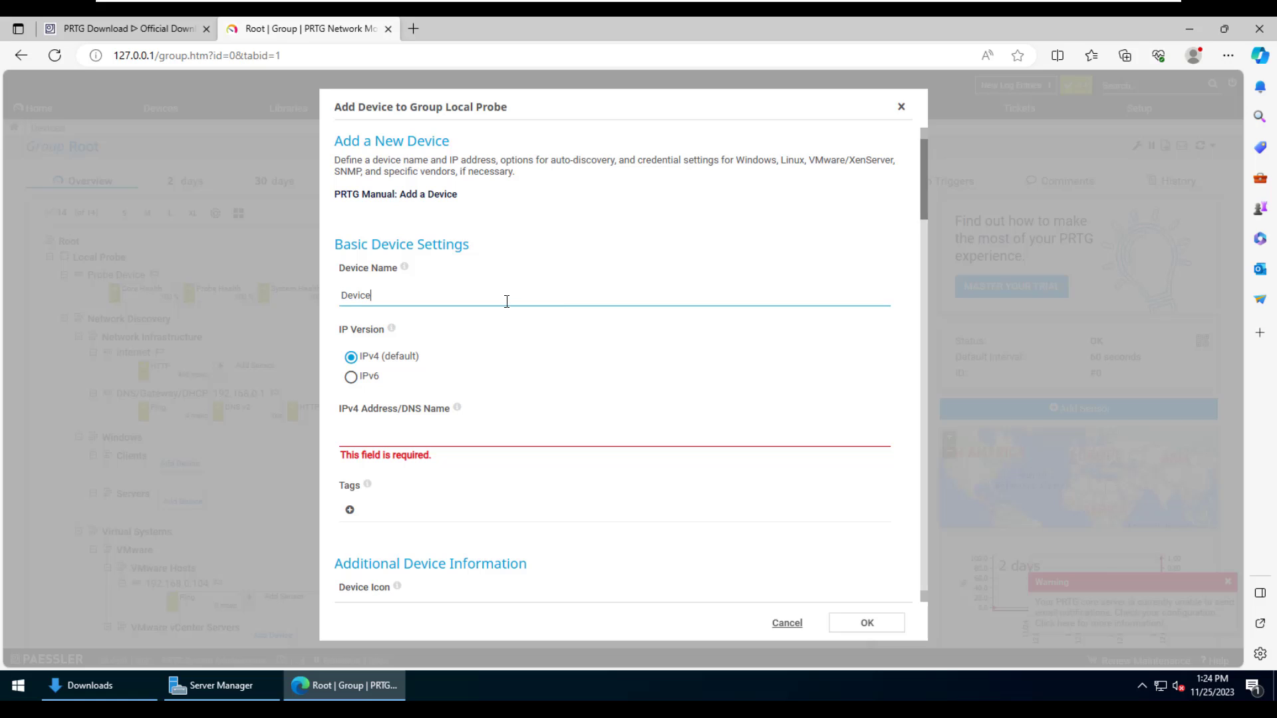
- Name the device 'Demo Mikrotik', enter 192.168.0.109 as its IPv4 address, and confirm
{"action": "double_click", "coordinate": [506, 301]}
{"action": "type", "text": "me"}
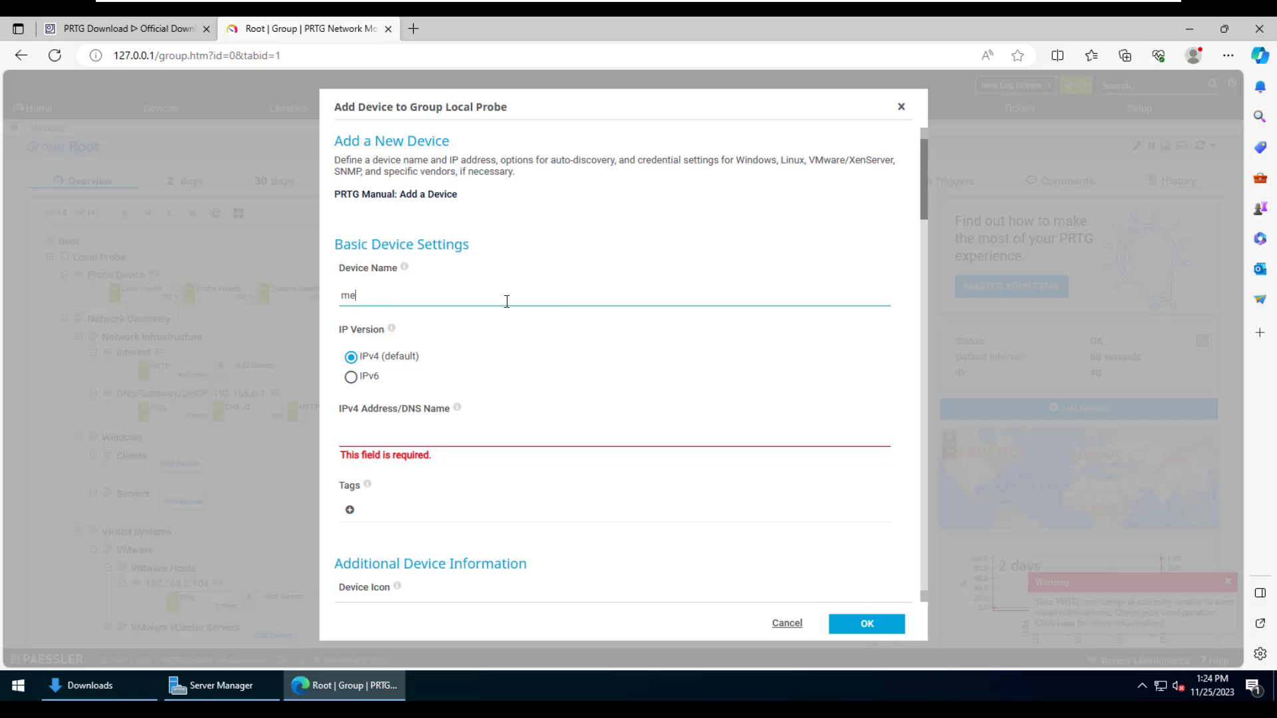
{"action": "type", "text": "dE"}
{"action": "key", "text": "BackSpace"}
{"action": "key", "text": "BackSpace"}
{"action": "type", "text": "Demo"}
{"action": "left_click", "coordinate": [443, 437]}
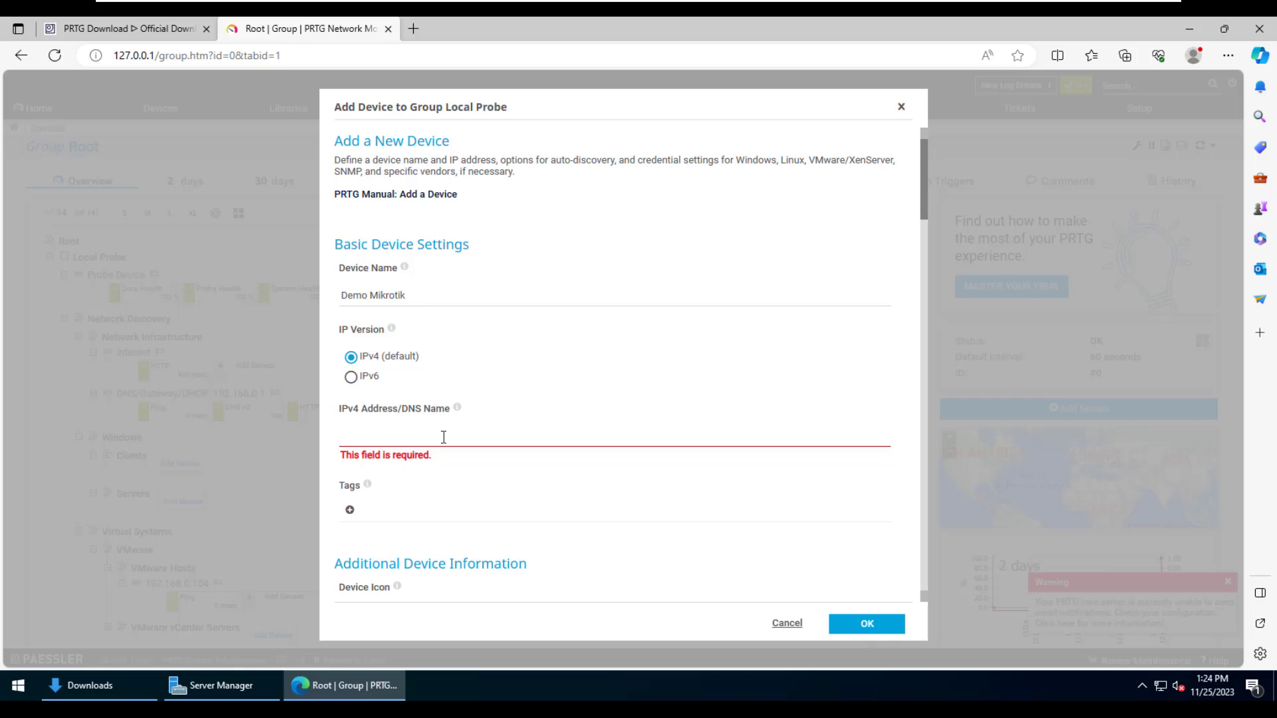
{"action": "type", "text": "192.168"}
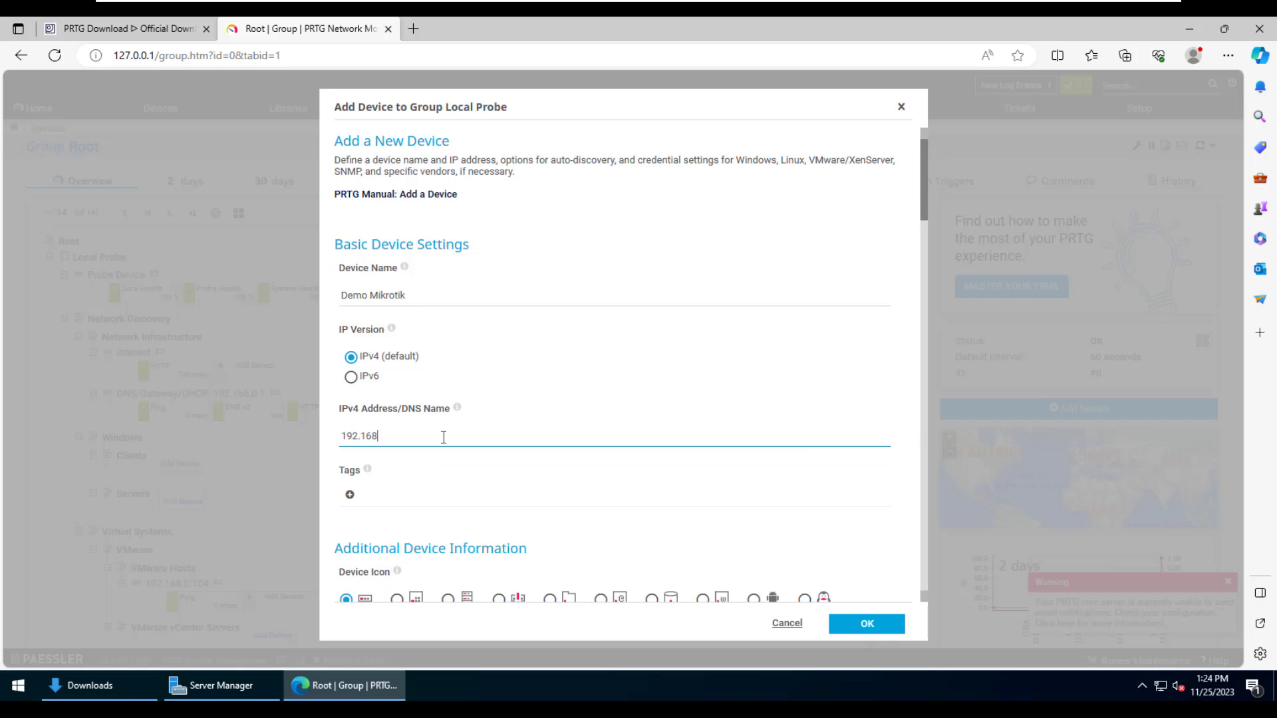
{"action": "left_click", "coordinate": [863, 622]}
- Delete the Windows and Virtual Systems groups from the device tree
{"action": "scroll", "coordinate": [532, 449], "scroll_direction": "down", "scroll_amount": 1}
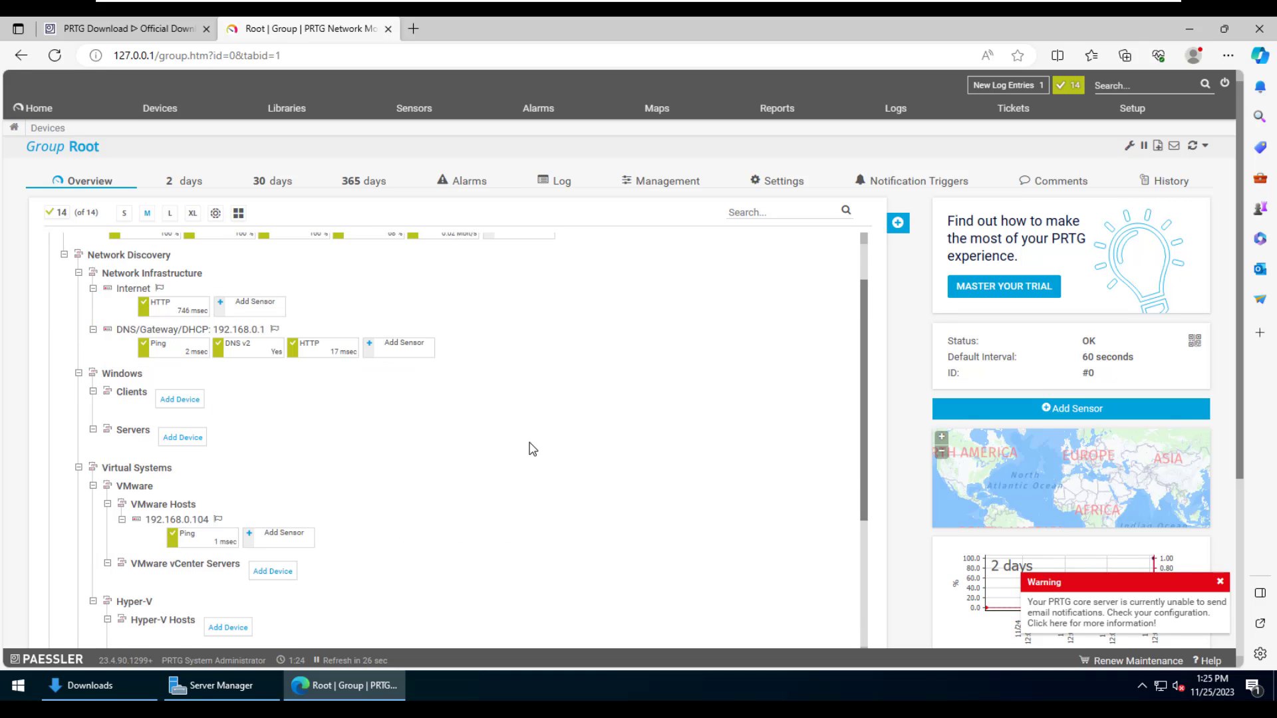
{"action": "scroll", "coordinate": [532, 449], "scroll_direction": "down", "scroll_amount": 4}
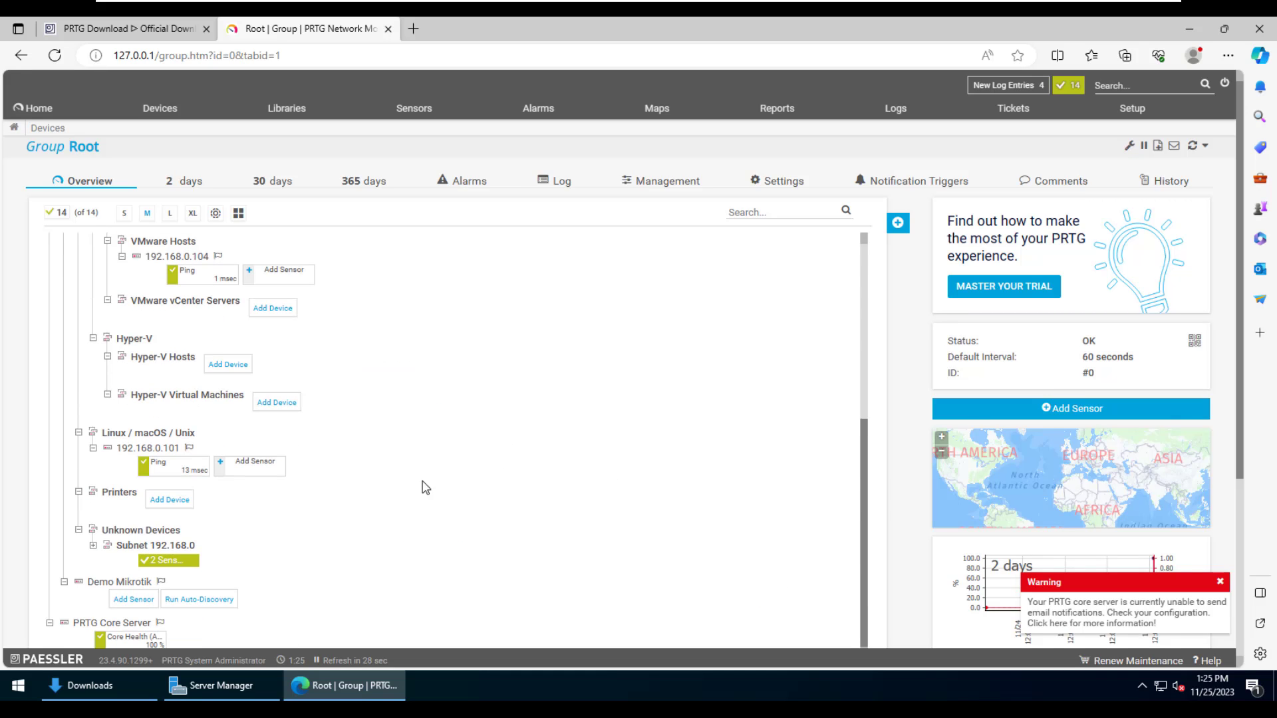
{"action": "scroll", "coordinate": [391, 504], "scroll_direction": "up", "scroll_amount": 4}
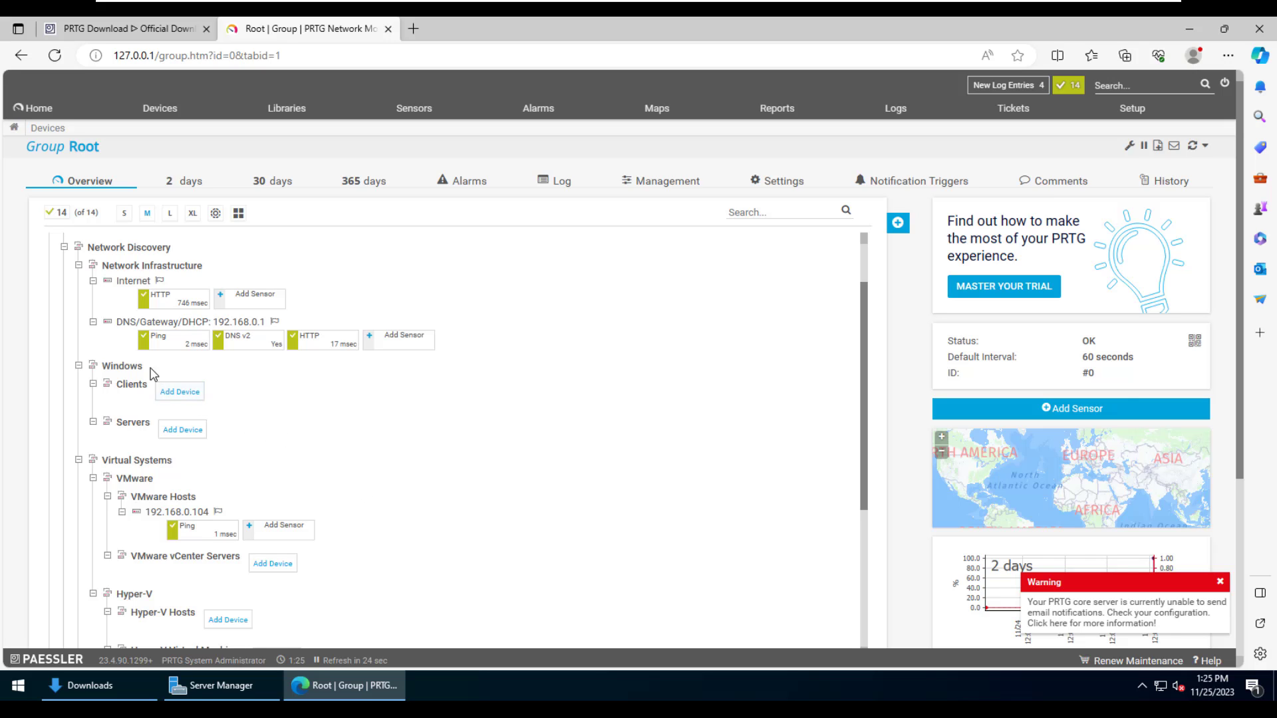
{"action": "right_click", "coordinate": [123, 366]}
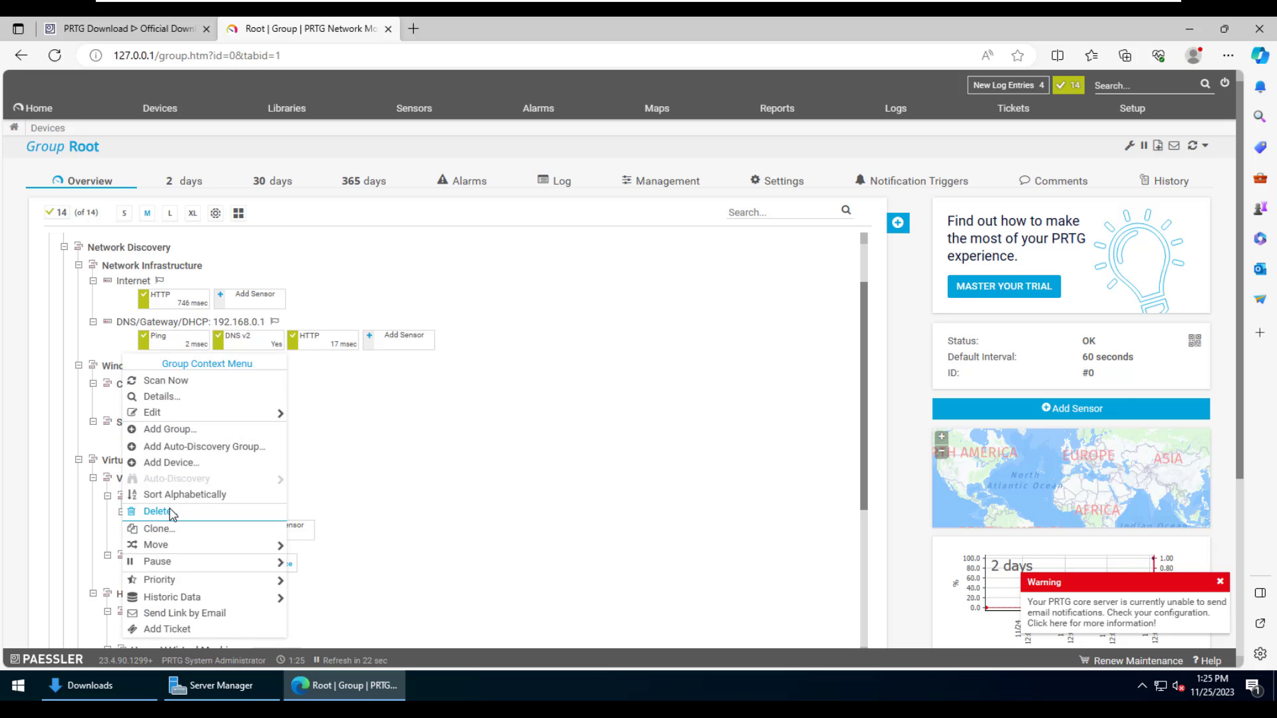
{"action": "left_click", "coordinate": [160, 512]}
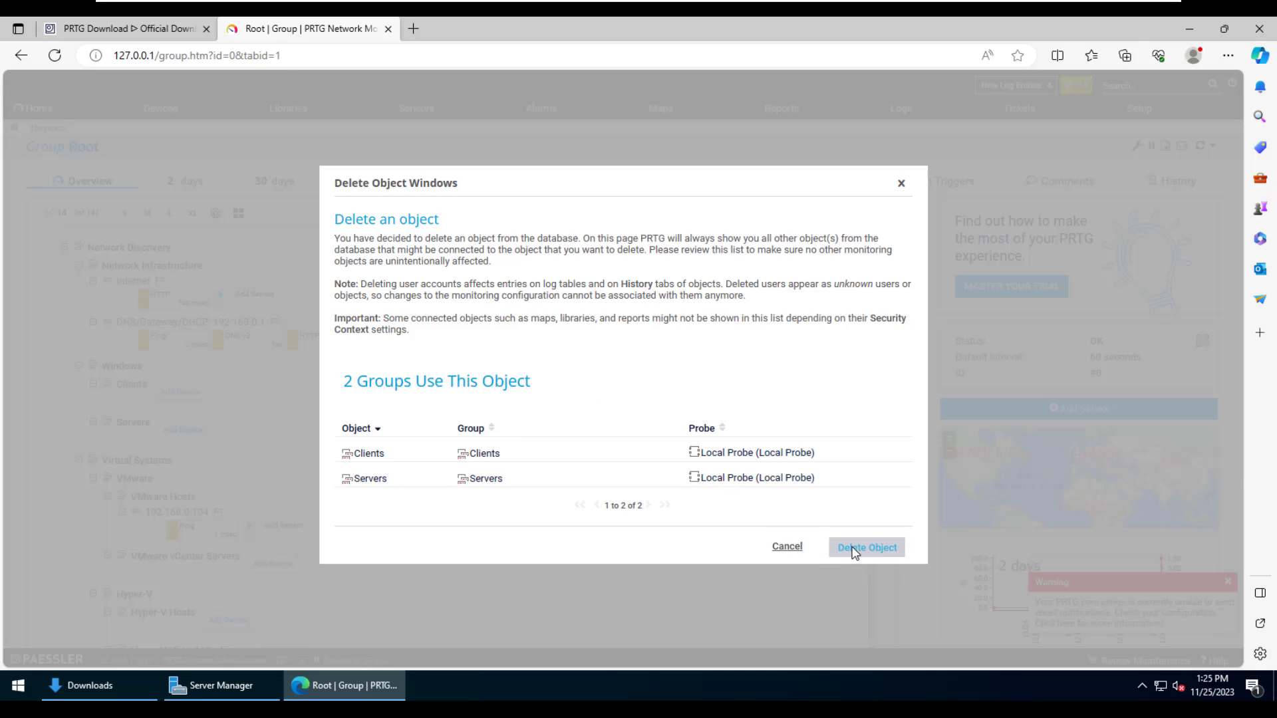
{"action": "left_click", "coordinate": [880, 549]}
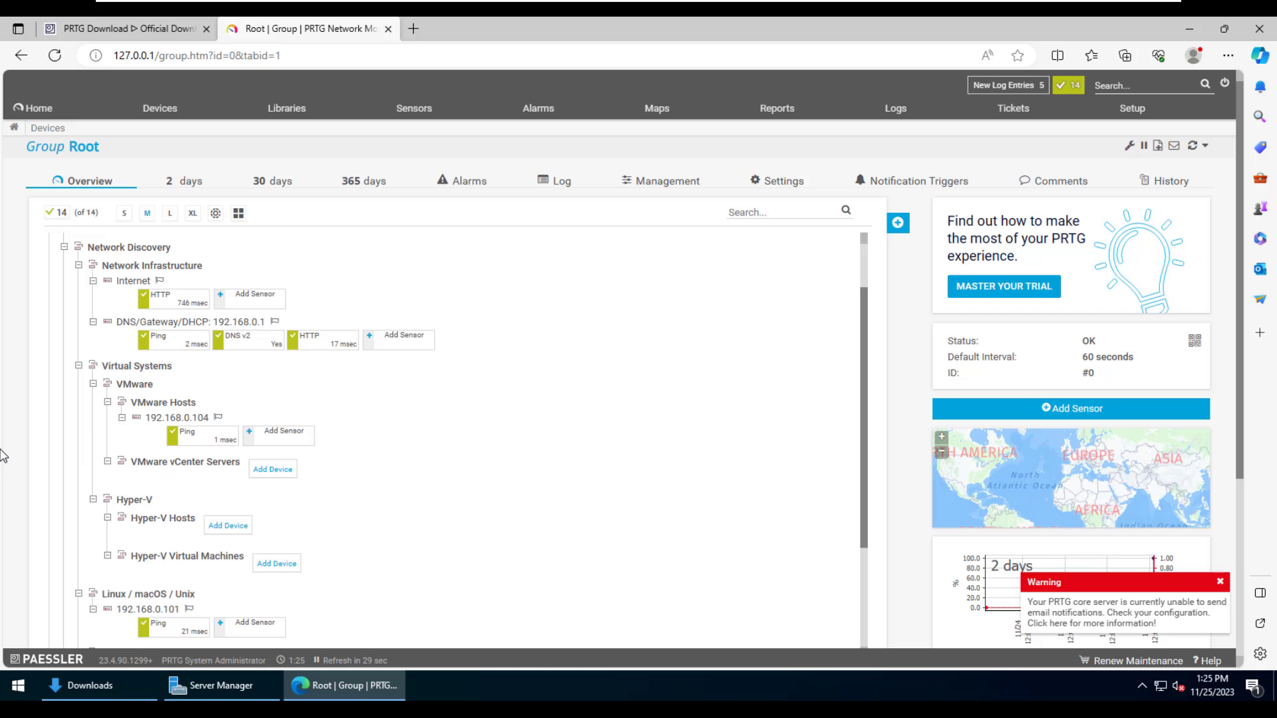
{"action": "right_click", "coordinate": [125, 368]}
{"action": "left_click", "coordinate": [157, 517]}
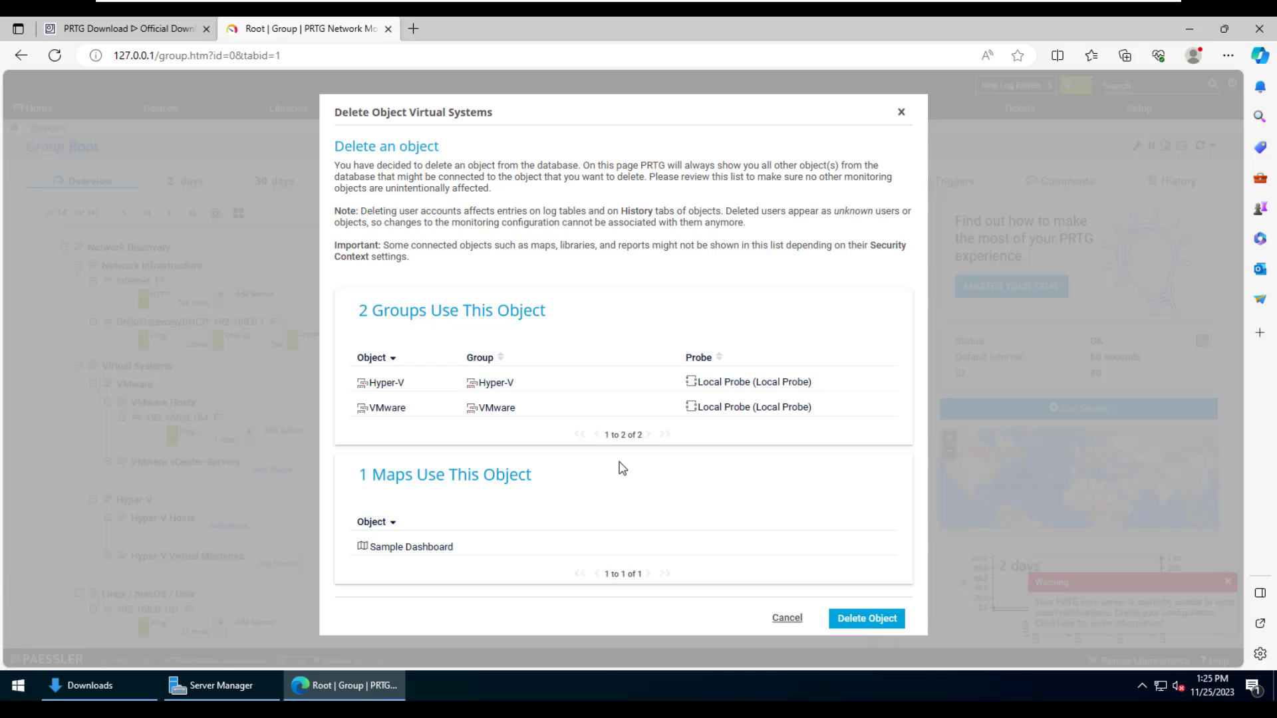
{"action": "left_click", "coordinate": [865, 618]}
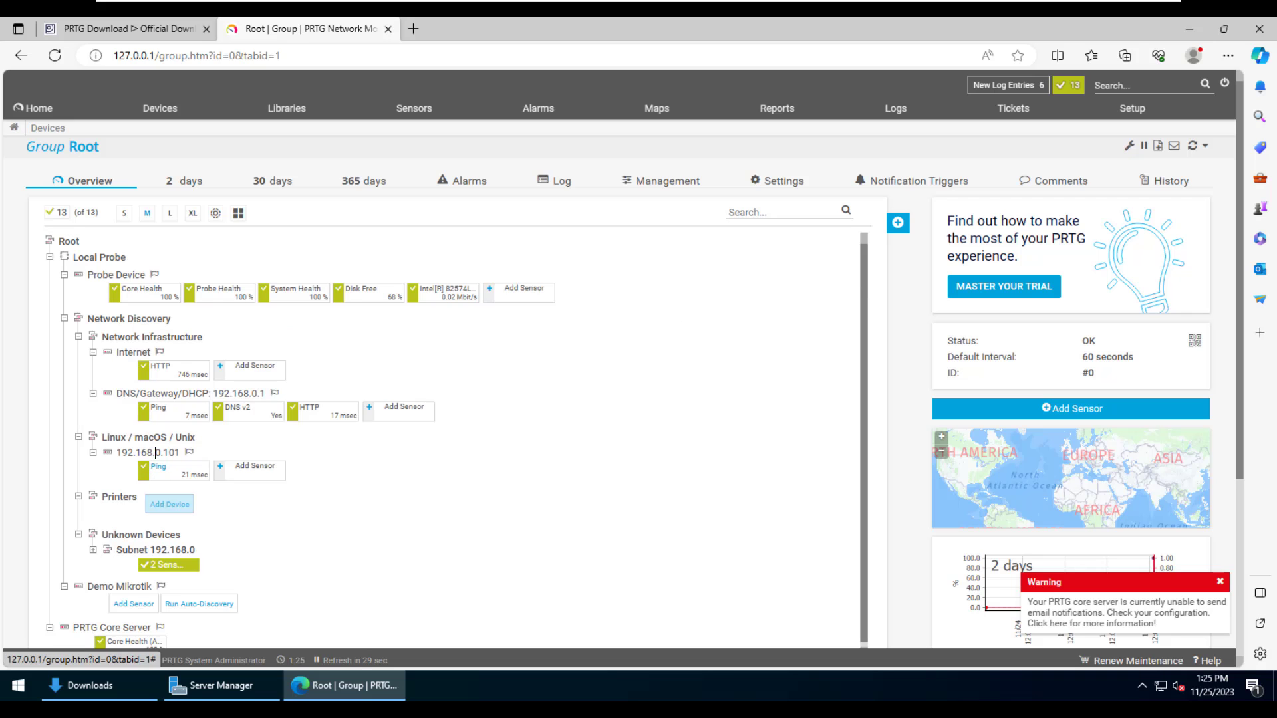
- Delete the Linux / macOS / Unix, Unknown Devices and Printers groups
{"action": "right_click", "coordinate": [157, 430]}
{"action": "right_click", "coordinate": [143, 440]}
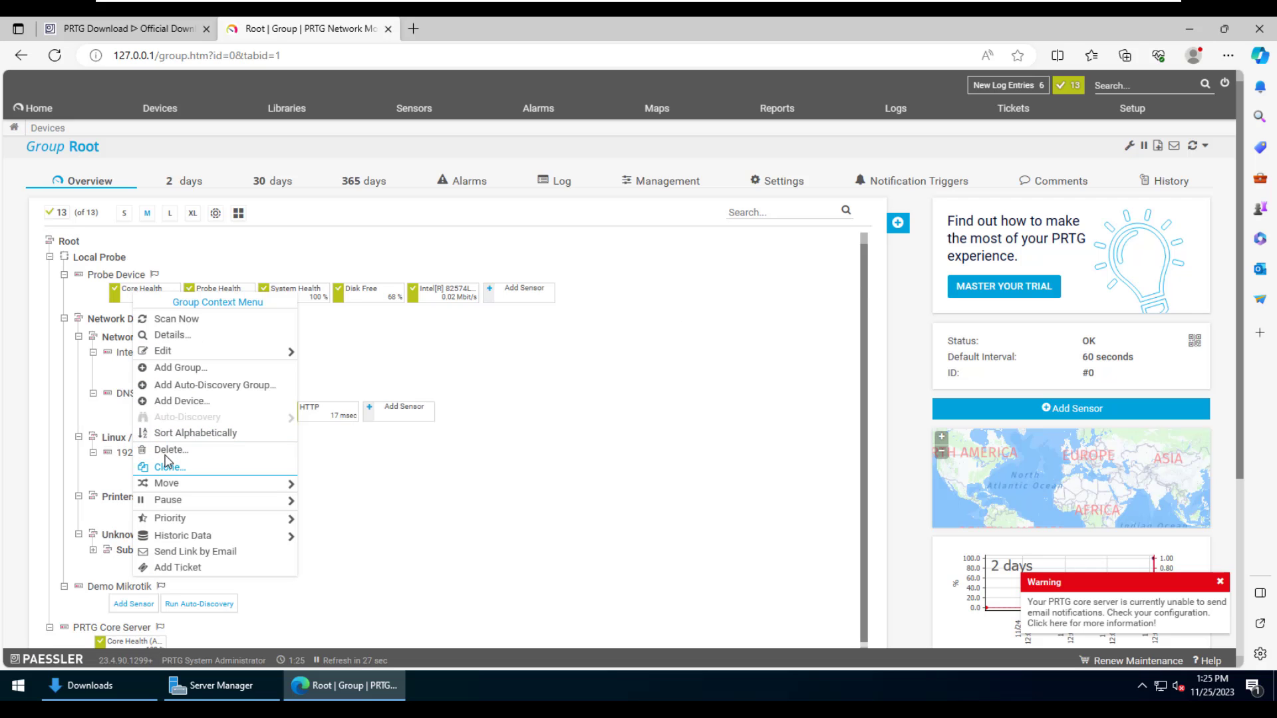
{"action": "left_click", "coordinate": [237, 448]}
{"action": "left_click", "coordinate": [867, 606]}
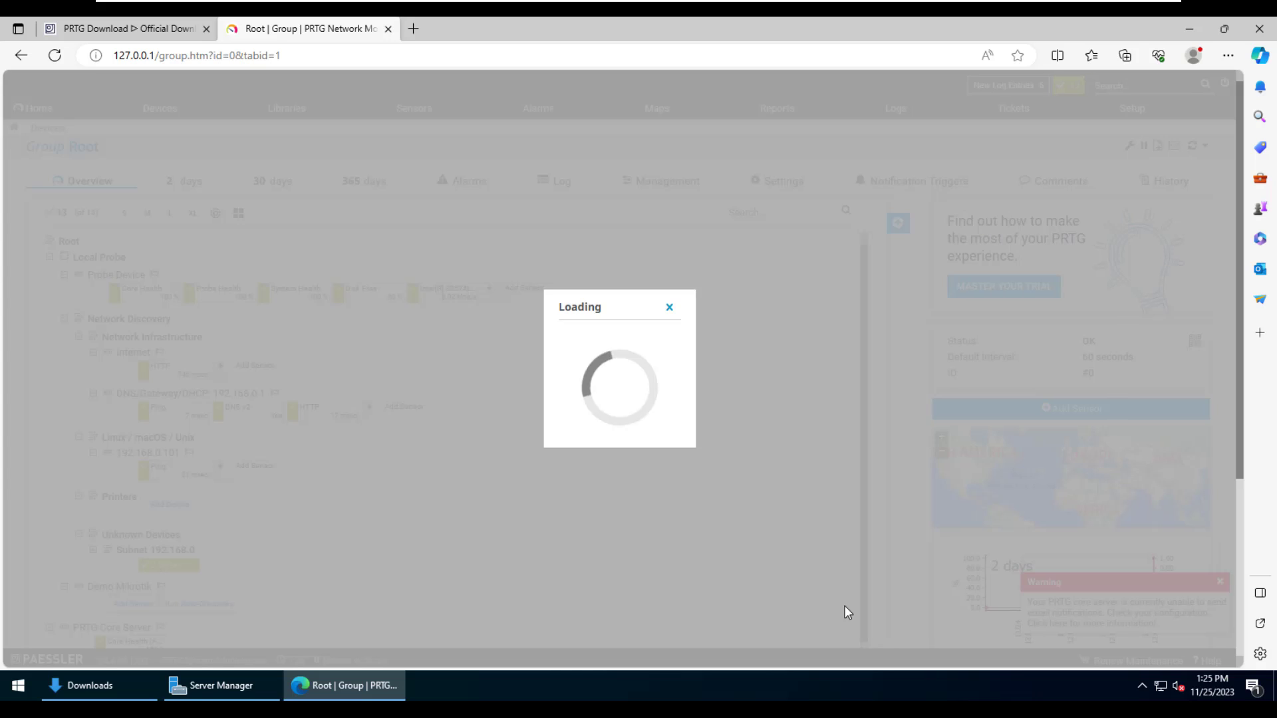
{"action": "right_click", "coordinate": [124, 492]}
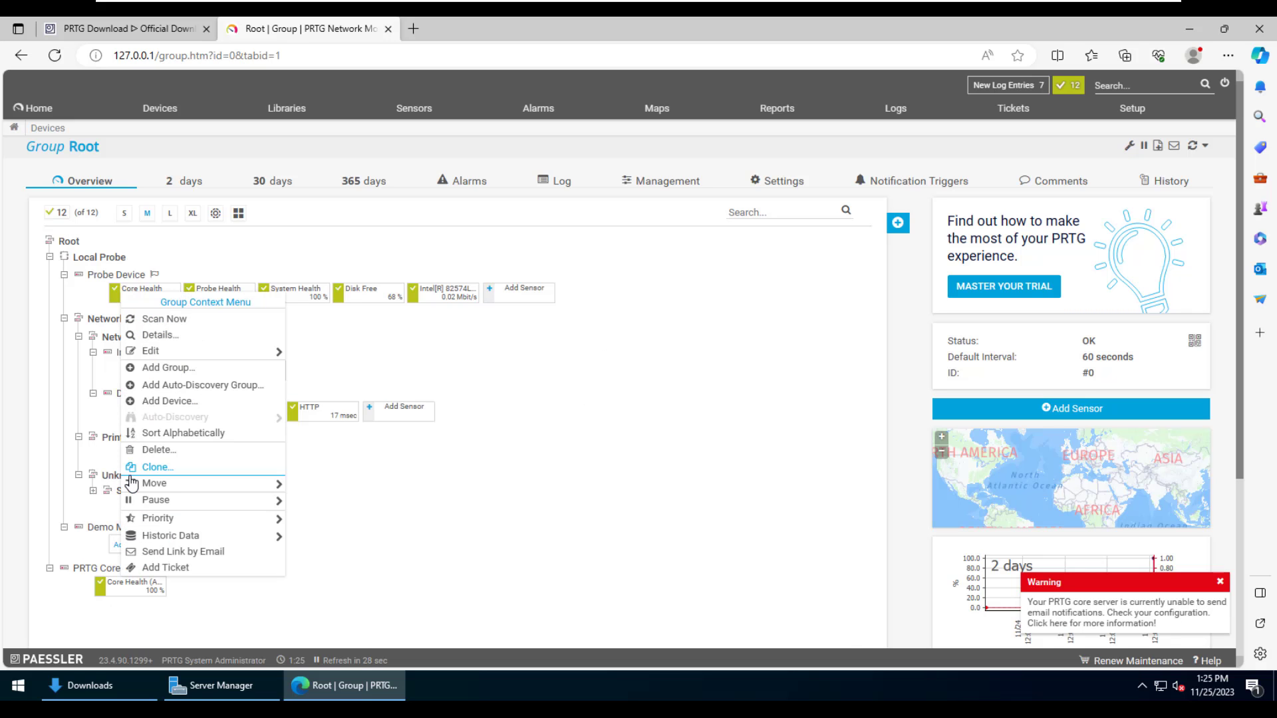
{"action": "left_click", "coordinate": [153, 452]}
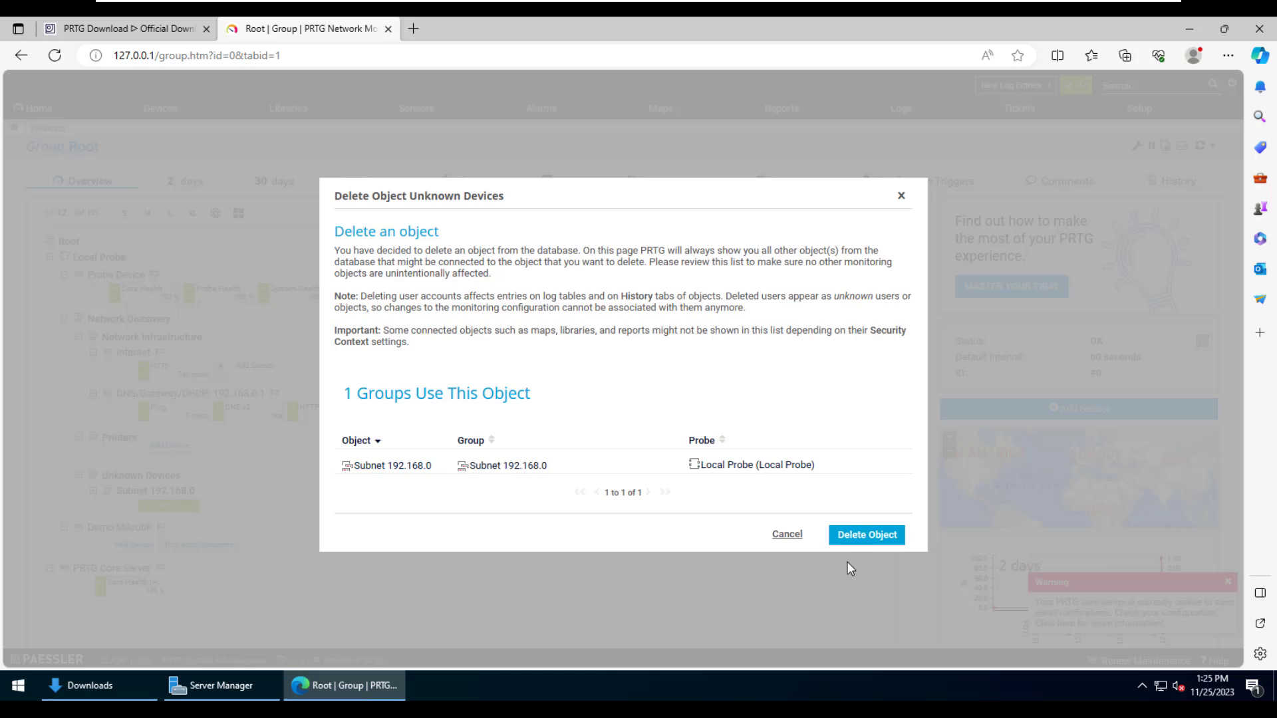
{"action": "left_click", "coordinate": [865, 532]}
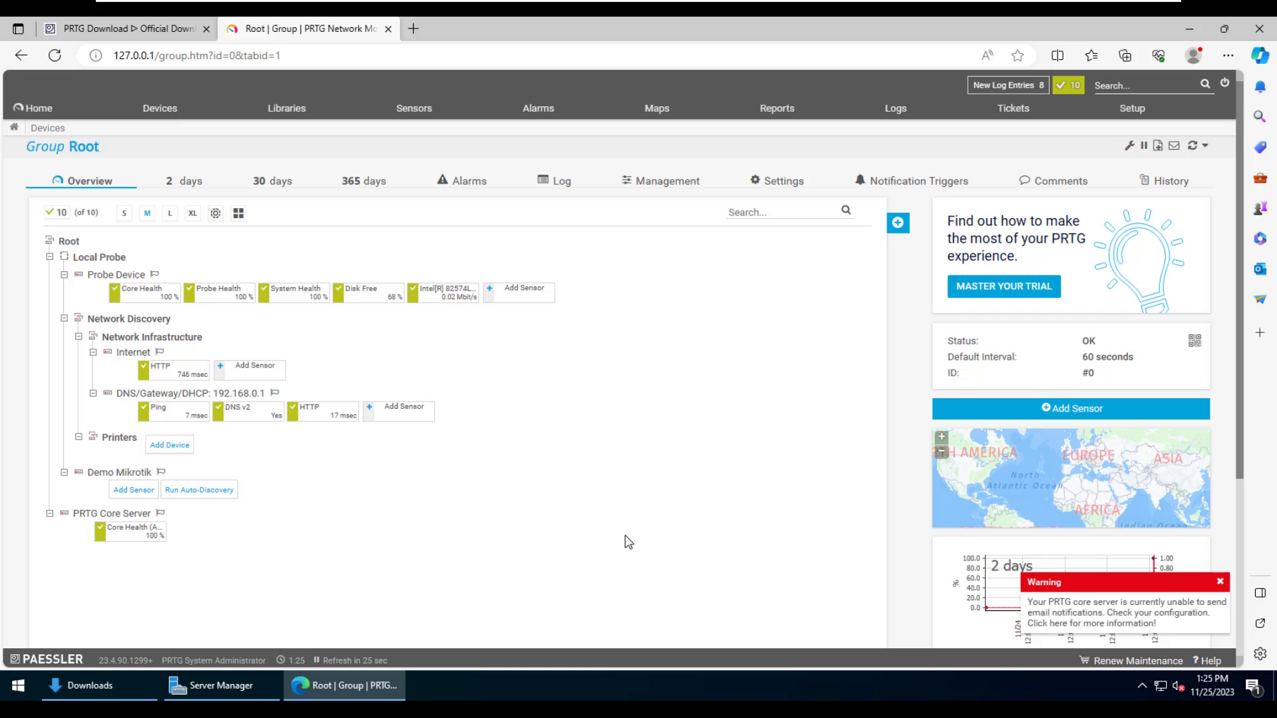
{"action": "right_click", "coordinate": [120, 441]}
{"action": "left_click", "coordinate": [153, 449]}
{"action": "left_click", "coordinate": [883, 498]}
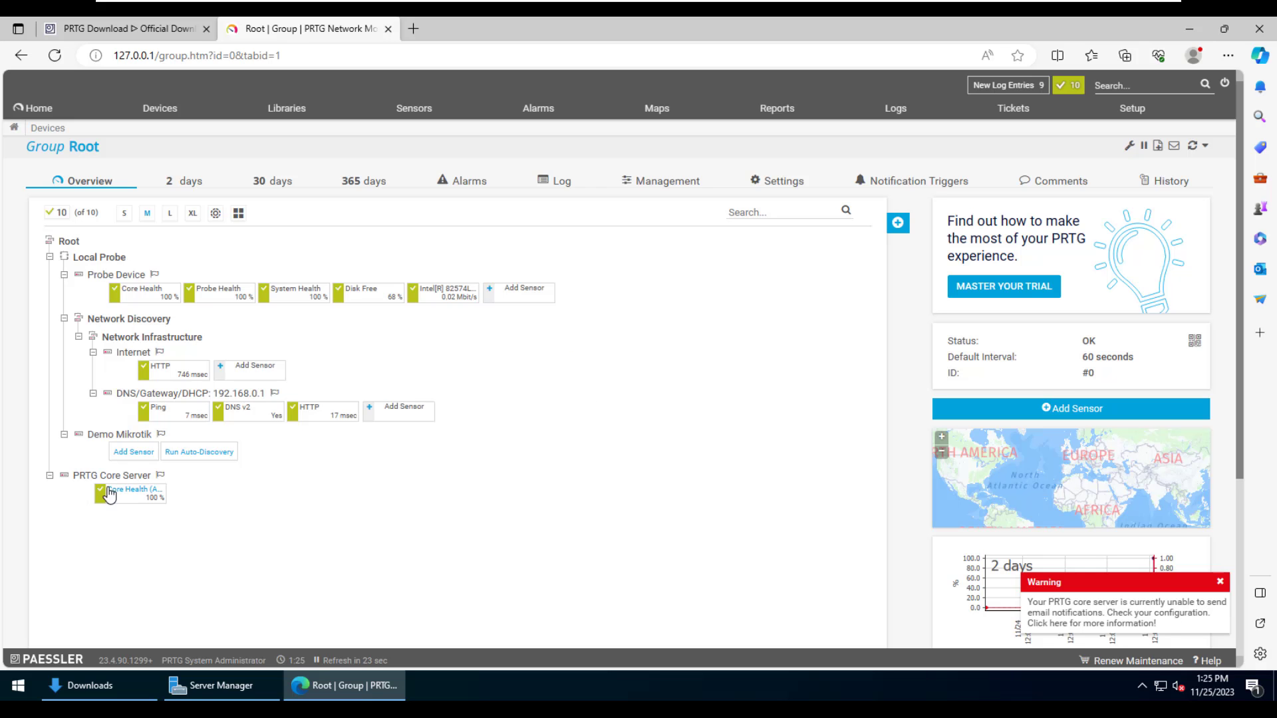
- Create SNMP Traffic sensors for ether1-WAN and ether2-LAN, filtering by Bandwidth/Traffic and SNMP
{"action": "left_click", "coordinate": [129, 456]}
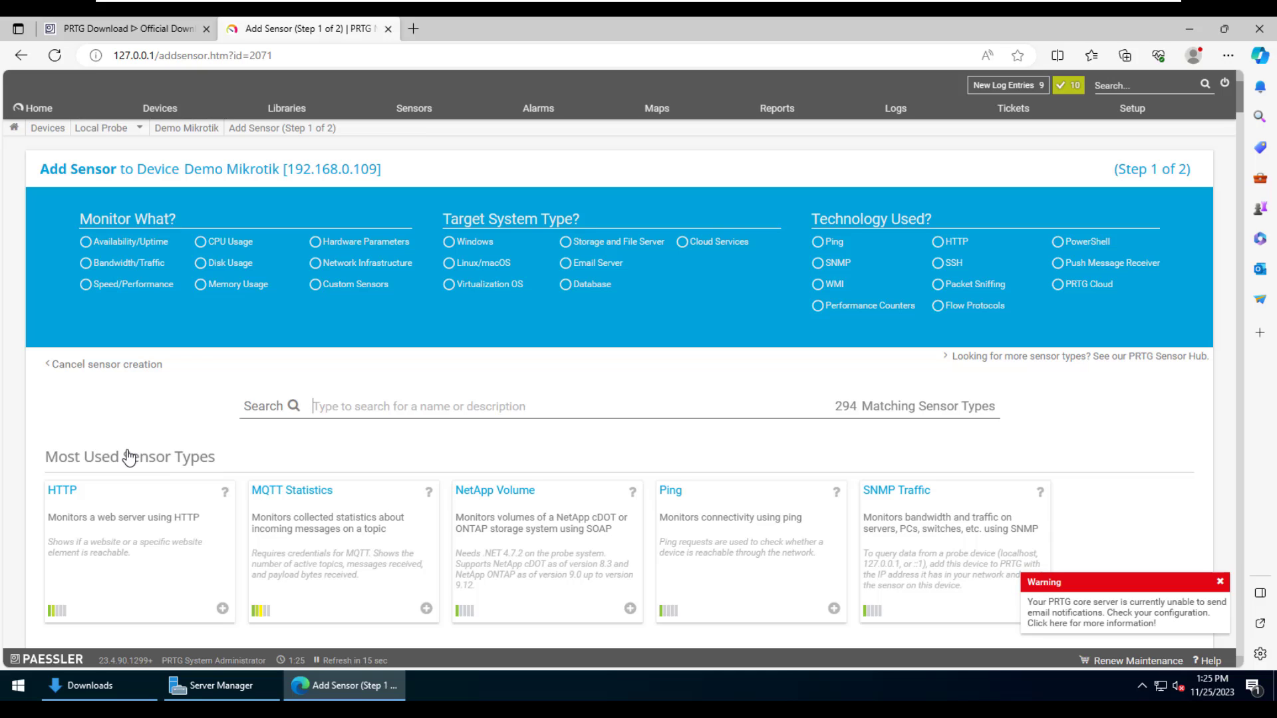
{"action": "left_click", "coordinate": [151, 268]}
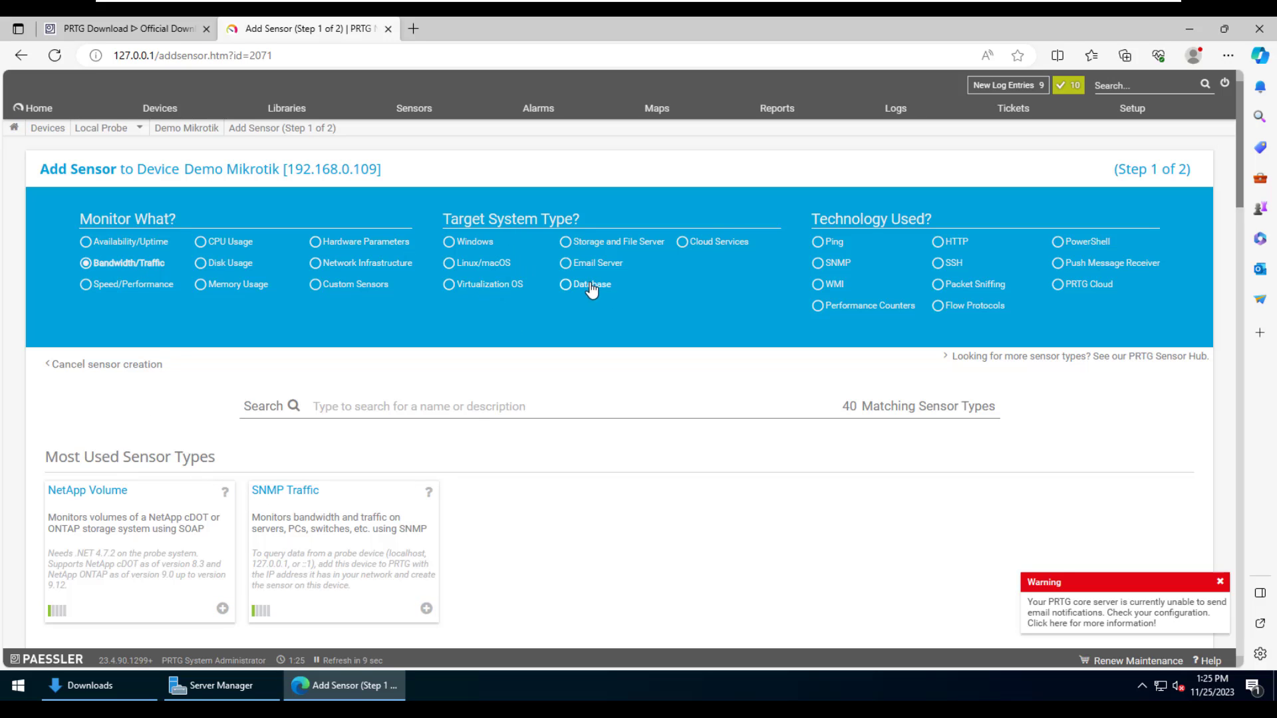
{"action": "left_click", "coordinate": [831, 265]}
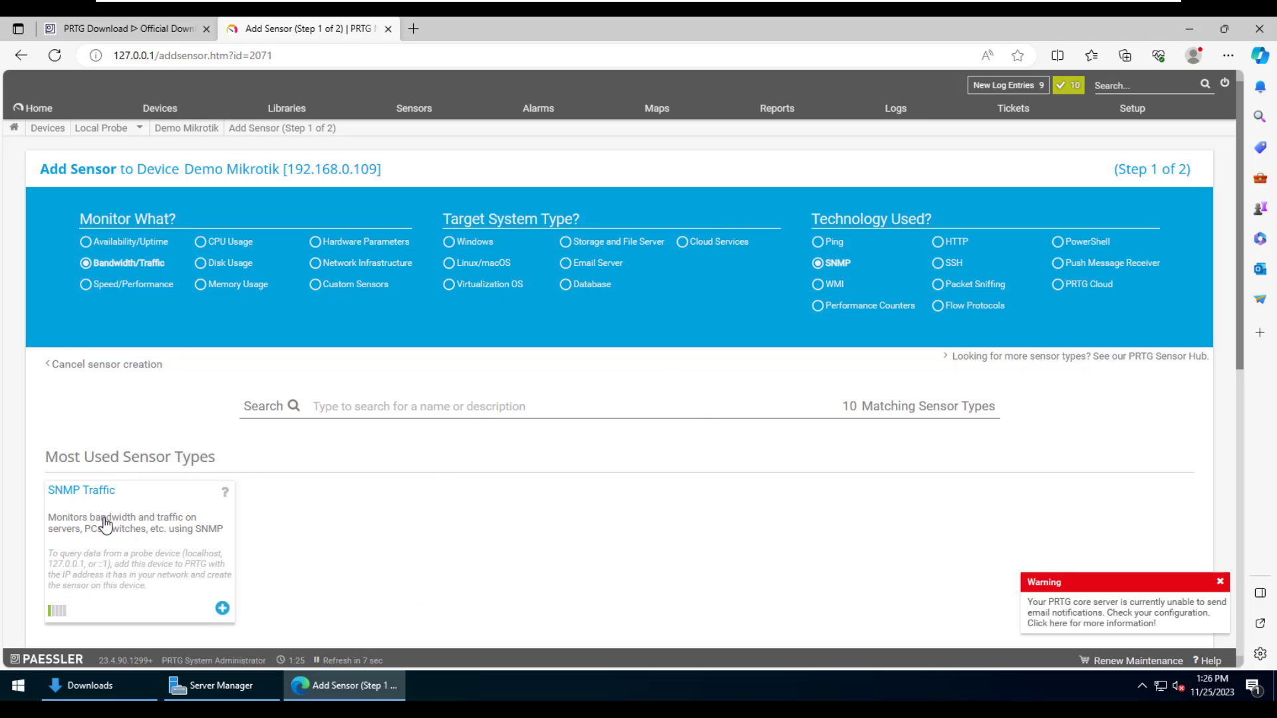
{"action": "left_click", "coordinate": [141, 532]}
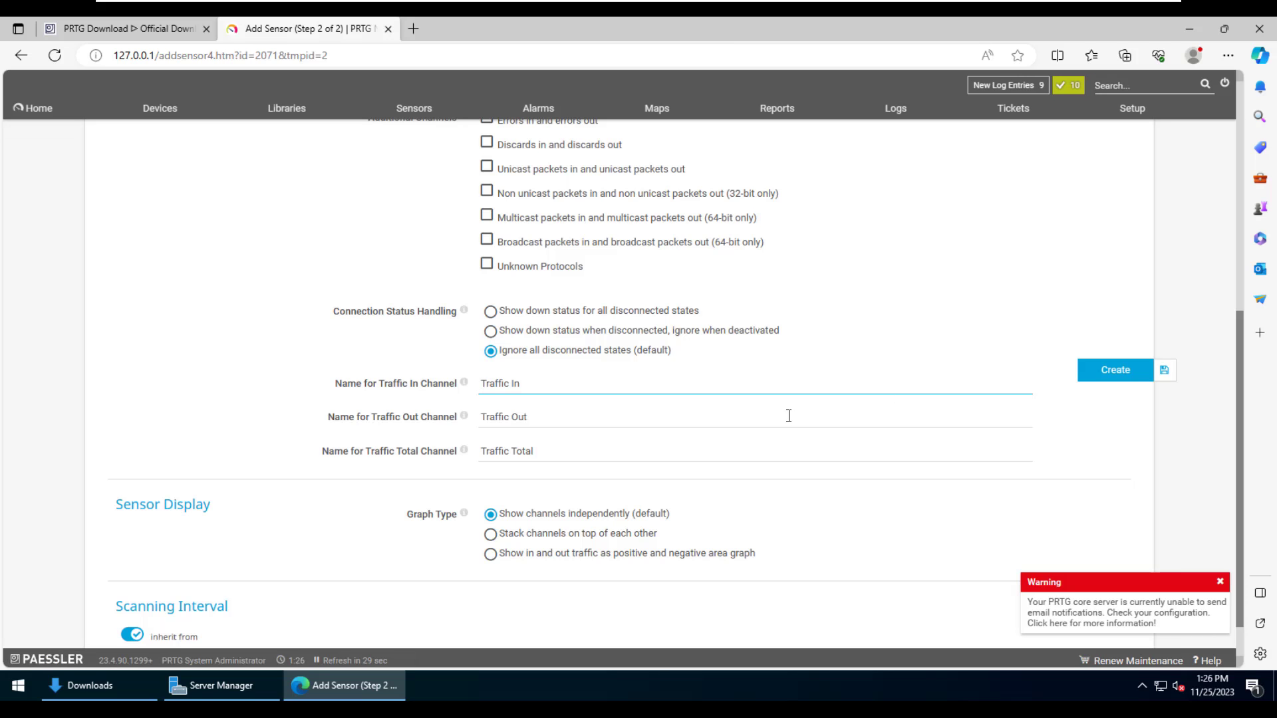
{"action": "key", "text": "Return"}
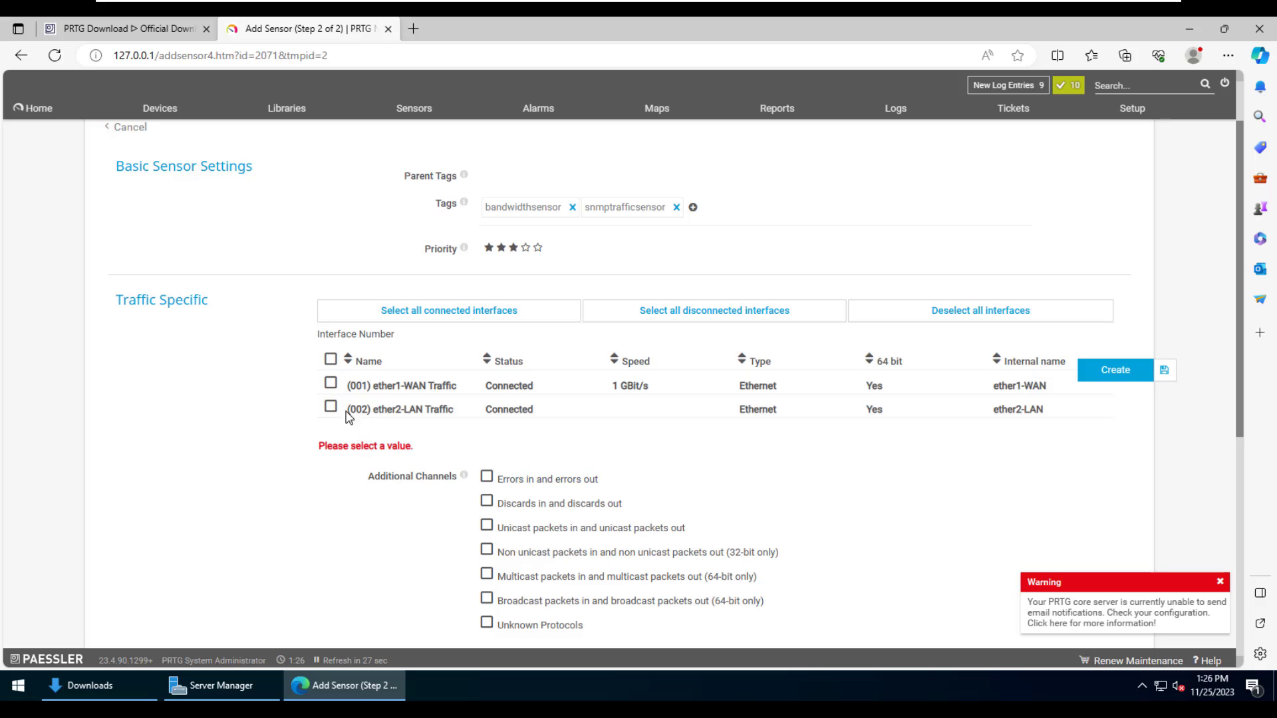
{"action": "left_click", "coordinate": [331, 360]}
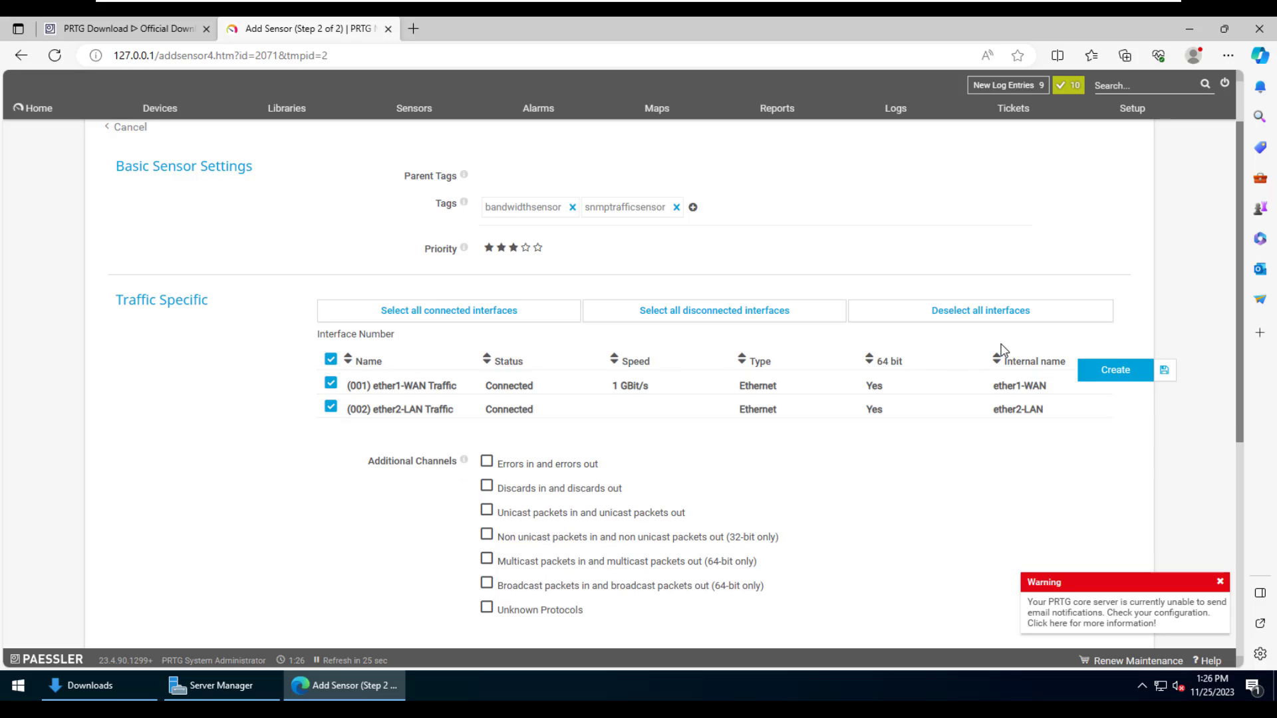
{"action": "left_click", "coordinate": [1102, 374]}
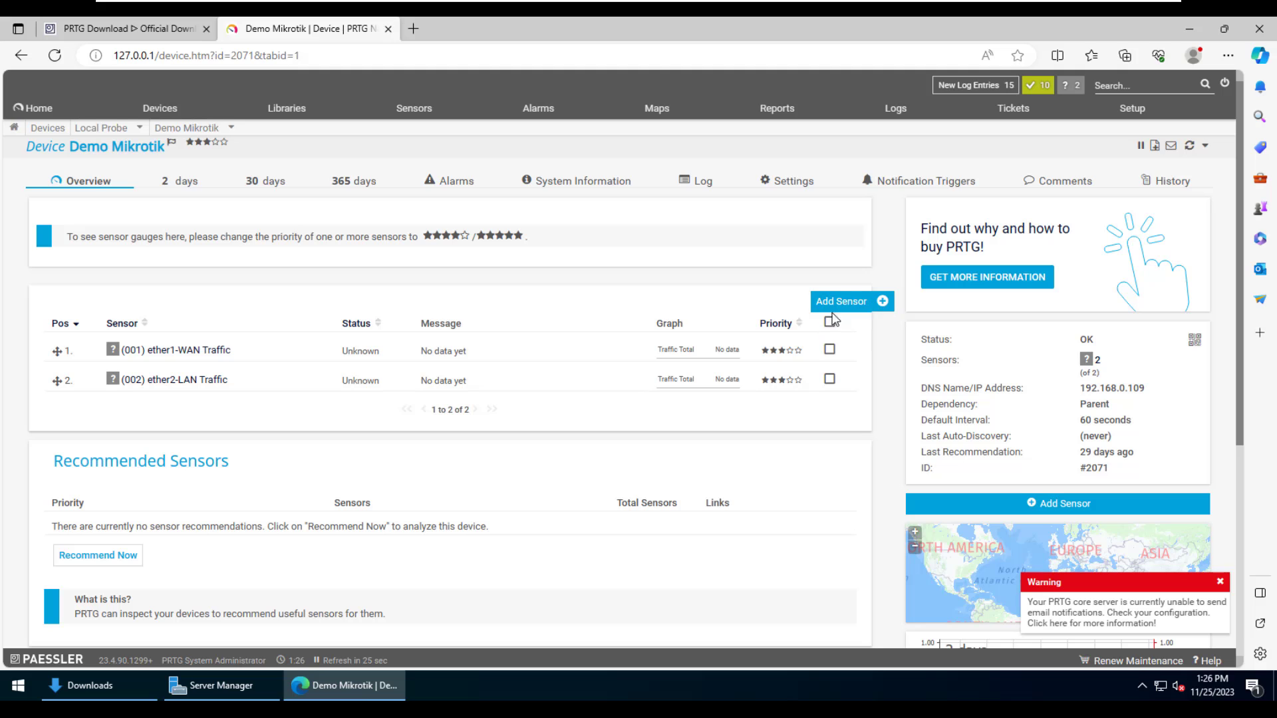
- Add a default Ping sensor to Demo Mikrotik and run Scan Now to refresh status
{"action": "left_click", "coordinate": [841, 302]}
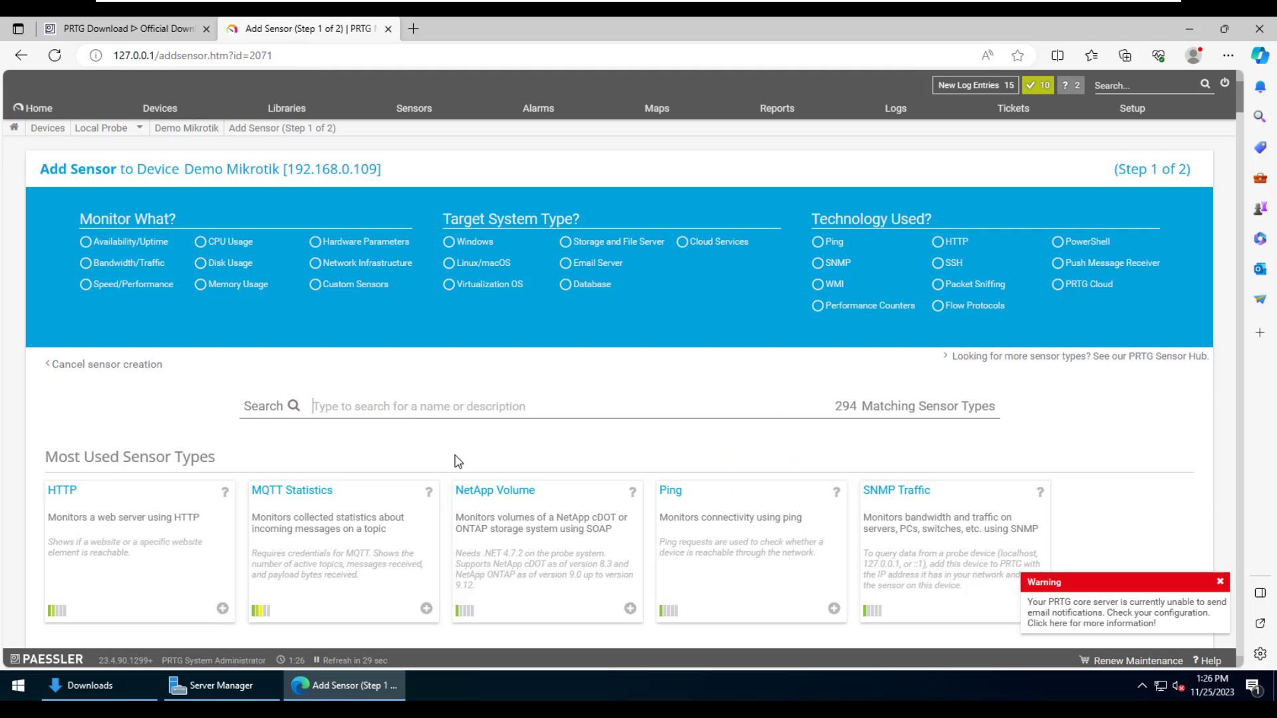
{"action": "left_click", "coordinate": [746, 516]}
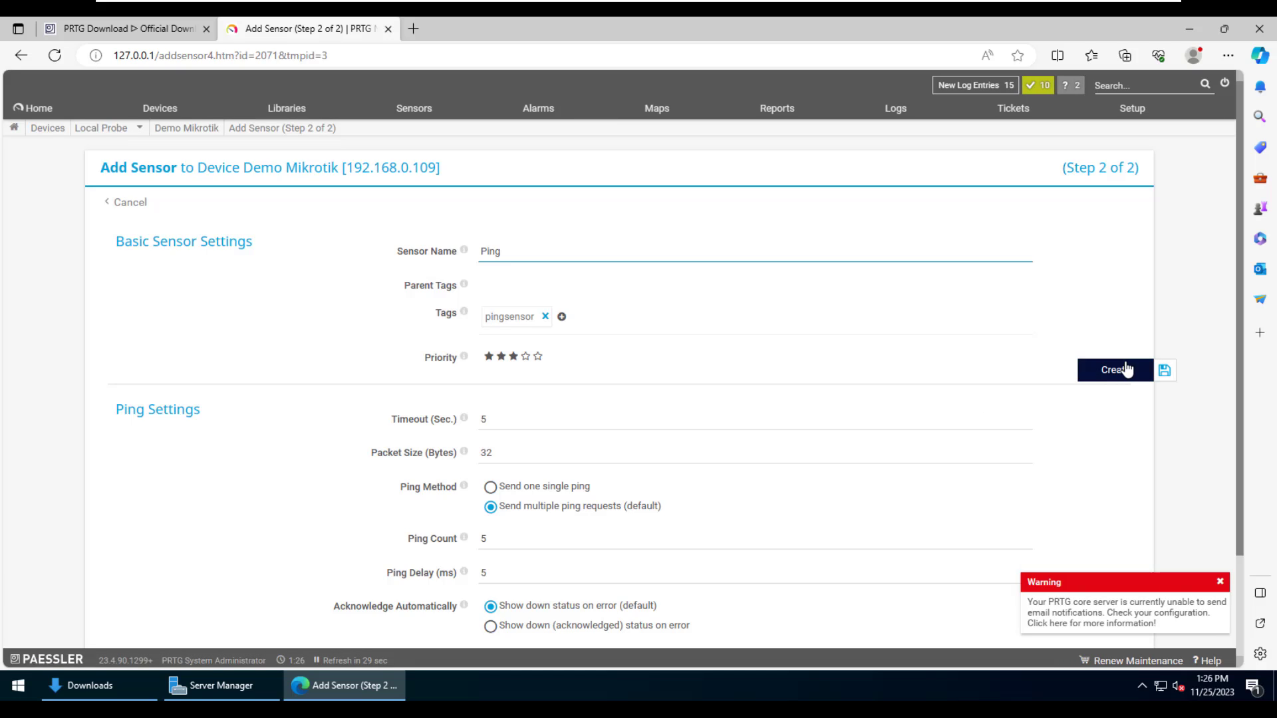
{"action": "left_click", "coordinate": [1124, 368]}
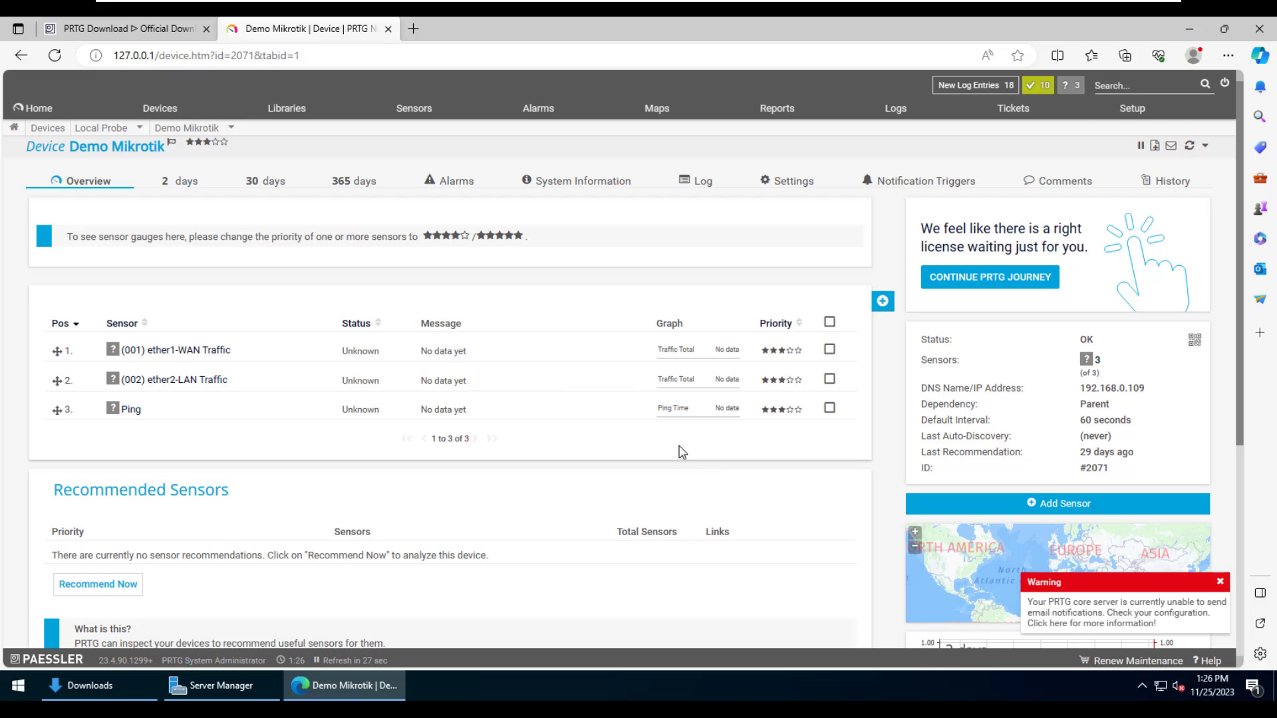
{"action": "left_click", "coordinate": [1191, 149]}
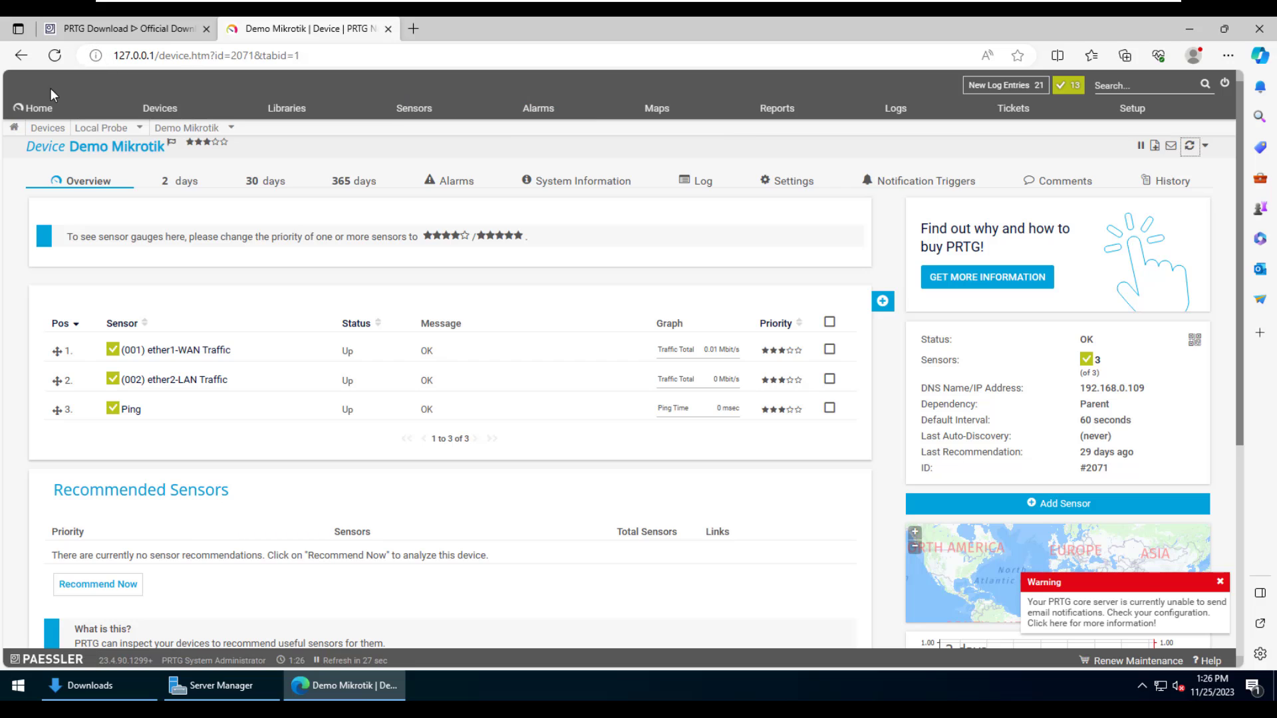
- Go back to Group Root and bring up the Network Infrastructure group's context menu
{"action": "left_click", "coordinate": [40, 108]}
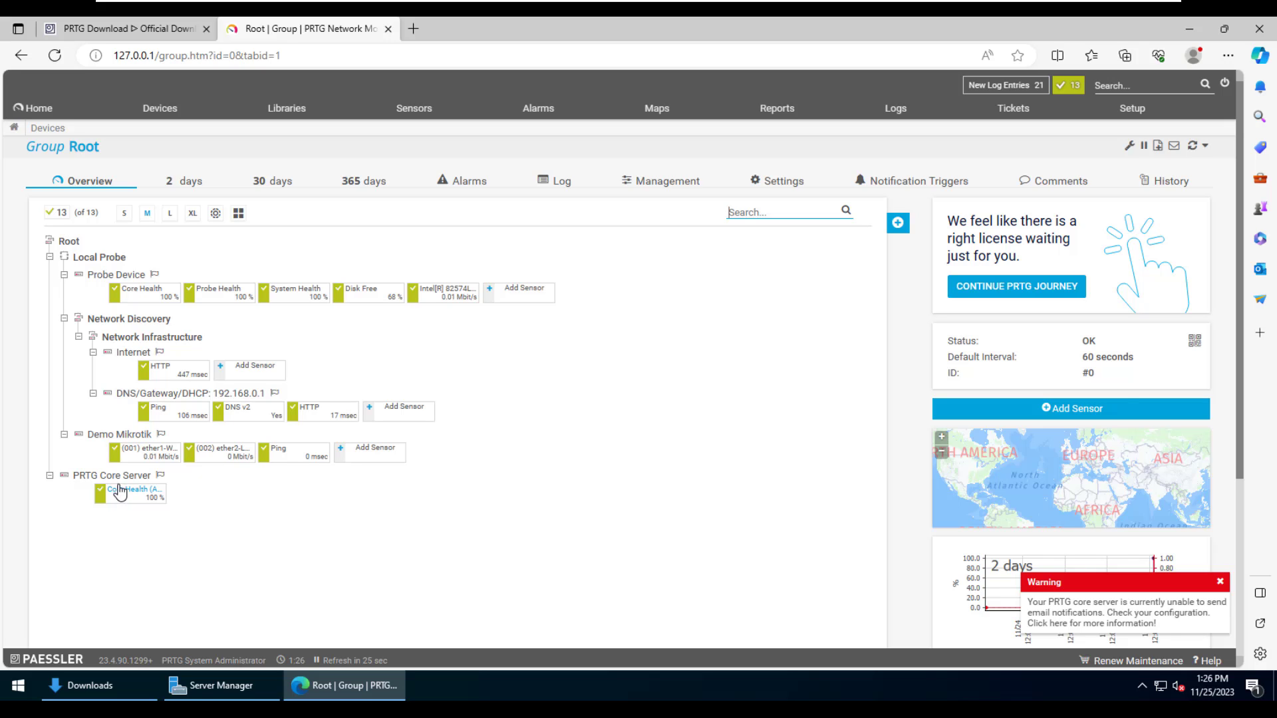
{"action": "right_click", "coordinate": [124, 345]}
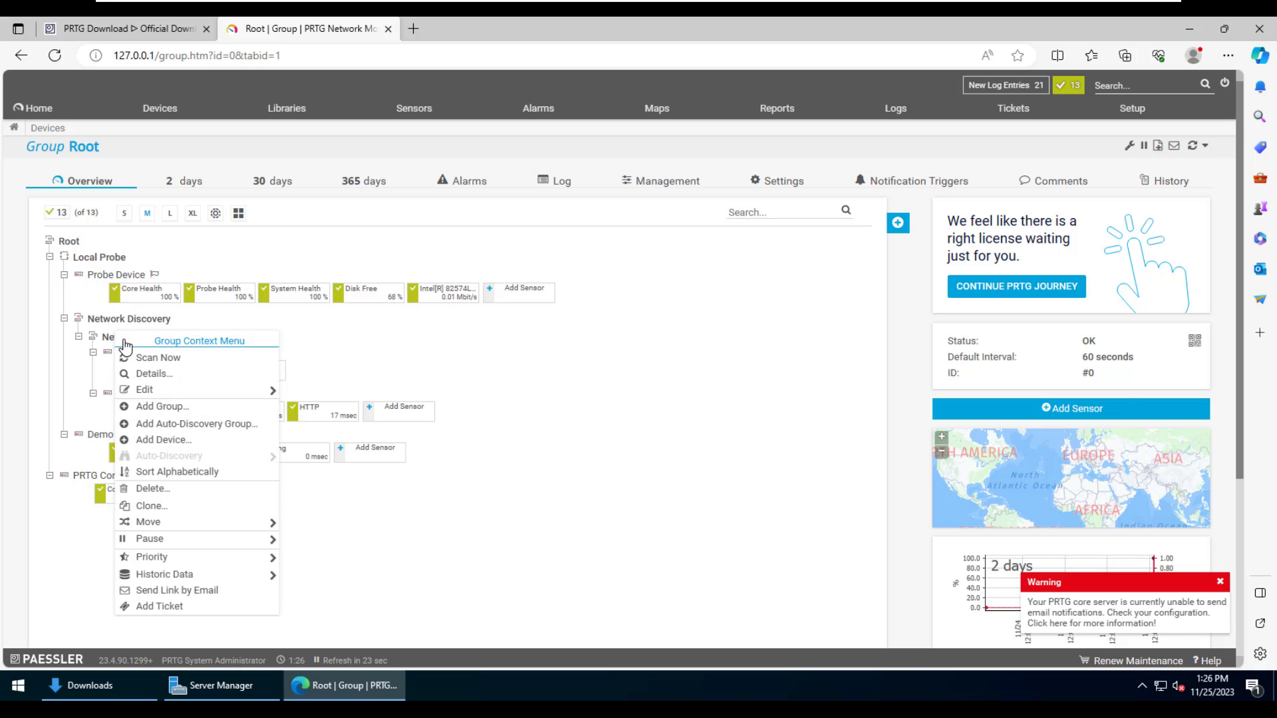
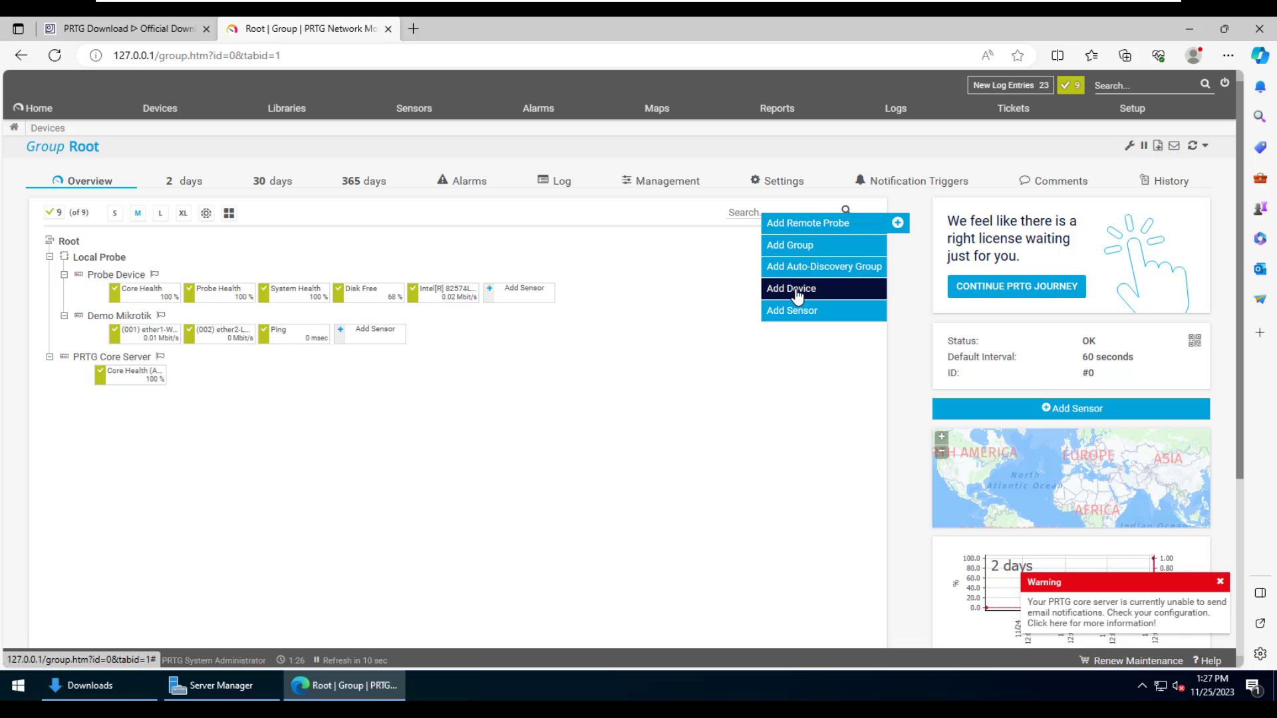
- Add a device named 'Google DNS' with IPv4 address 8.8.8.8 under the Local Probe
{"action": "left_click", "coordinate": [795, 288]}
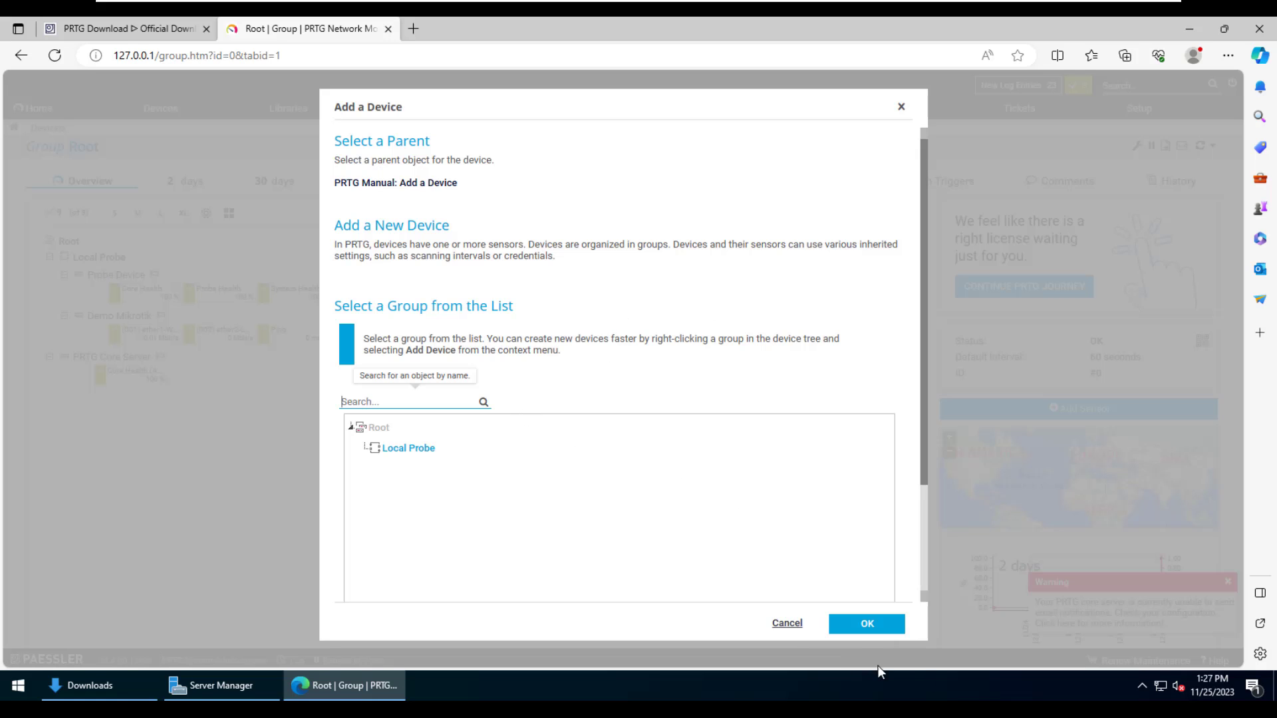
{"action": "left_click", "coordinate": [865, 625]}
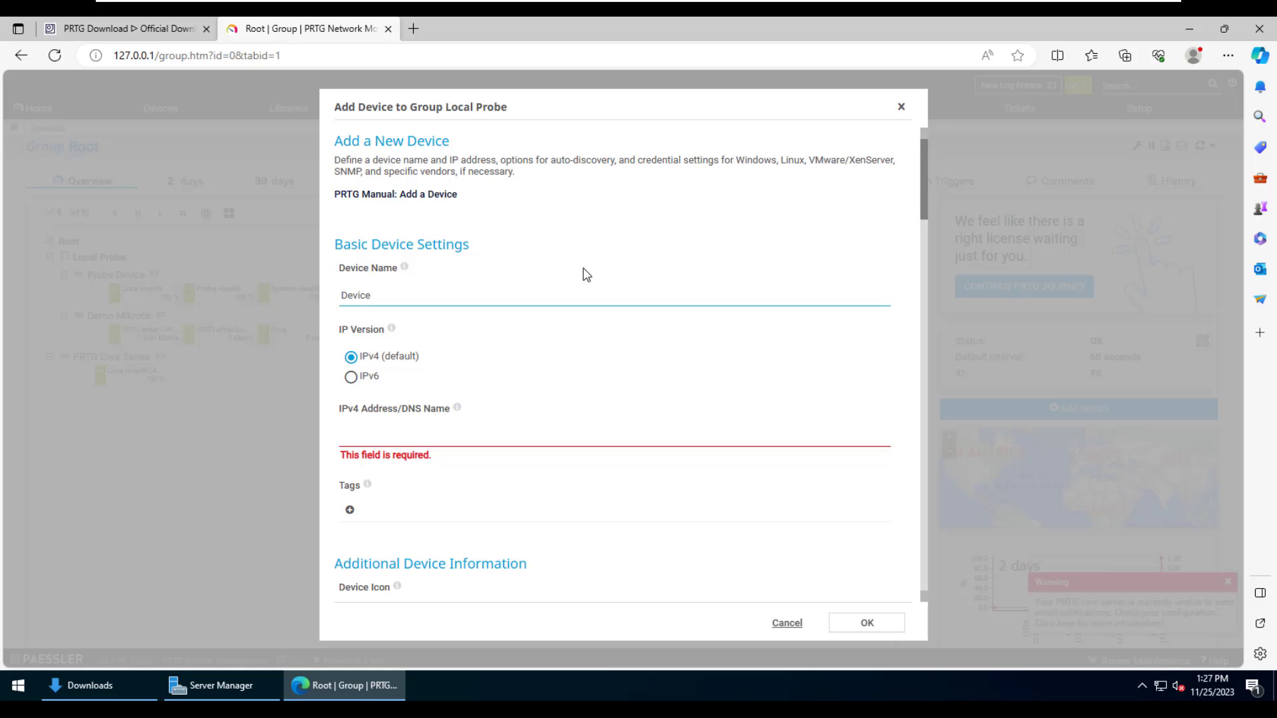
{"action": "type", "text": "Google D"}
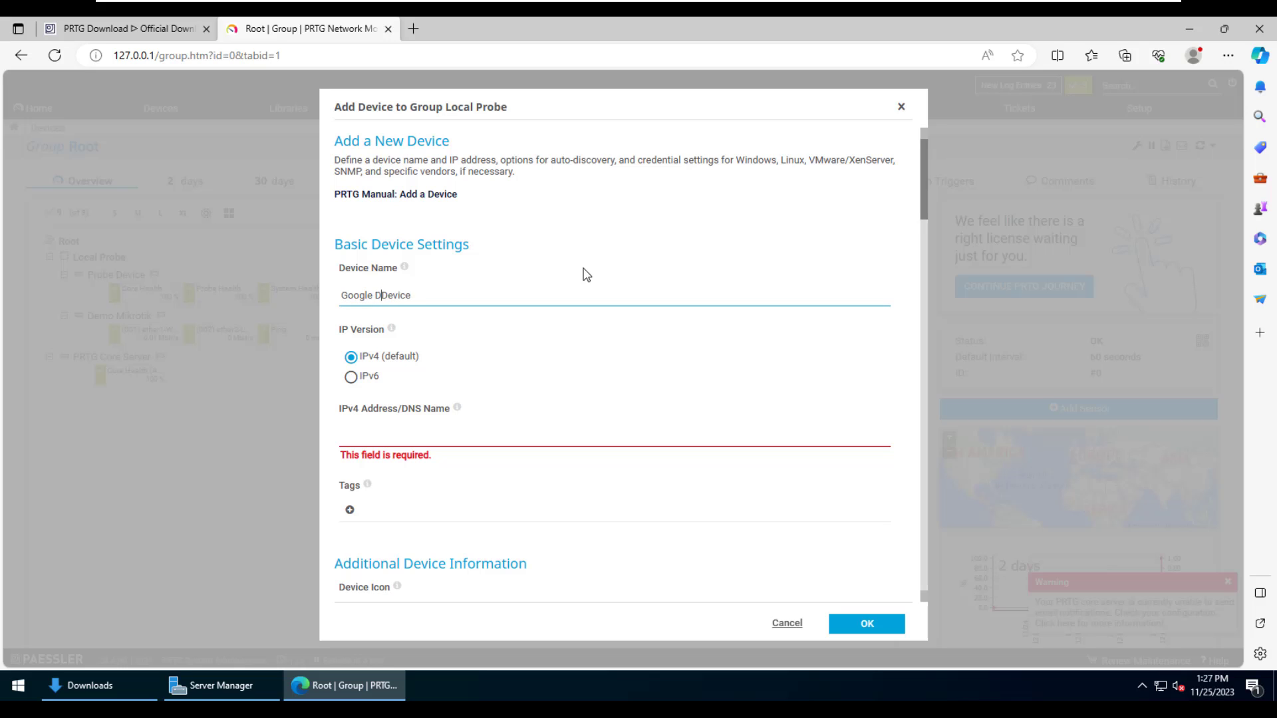
{"action": "type", "text": "NS"}
{"action": "key", "text": "Delete"}
{"action": "key", "text": "Tab"}
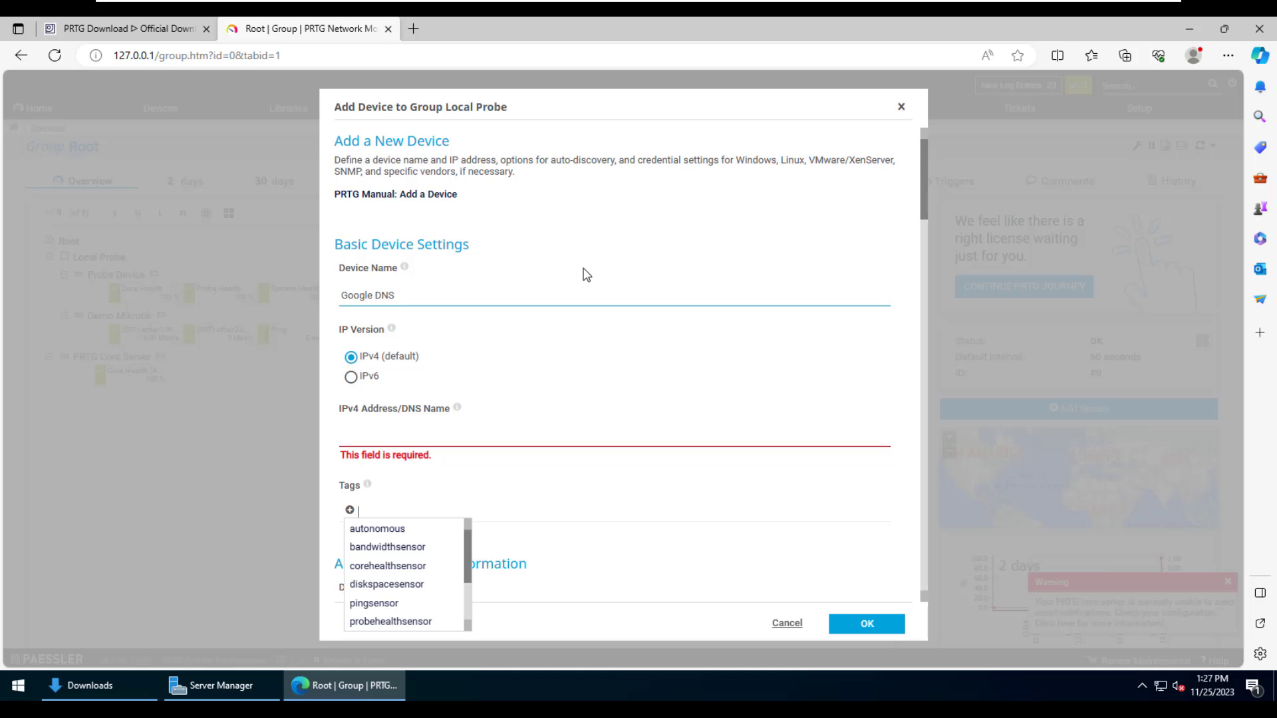
{"action": "left_click", "coordinate": [604, 441]}
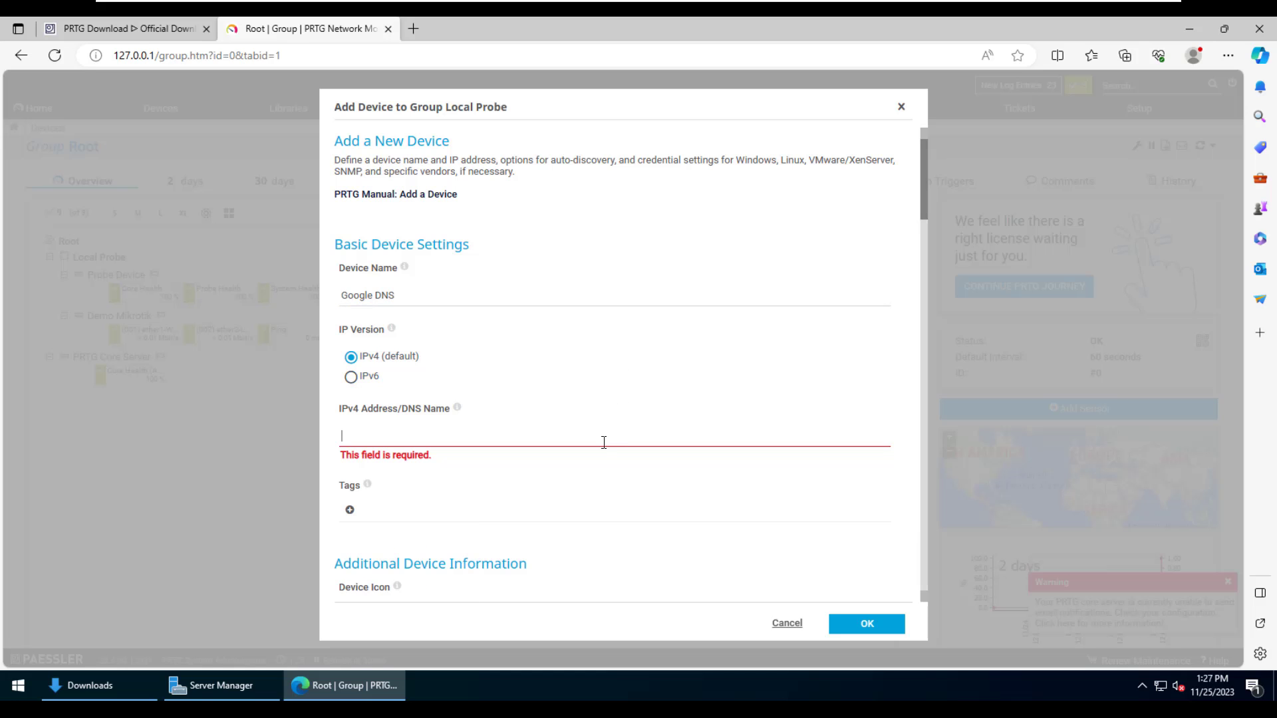
{"action": "type", "text": "8.8.8.8"}
{"action": "scroll", "coordinate": [604, 442], "scroll_direction": "down", "scroll_amount": 3}
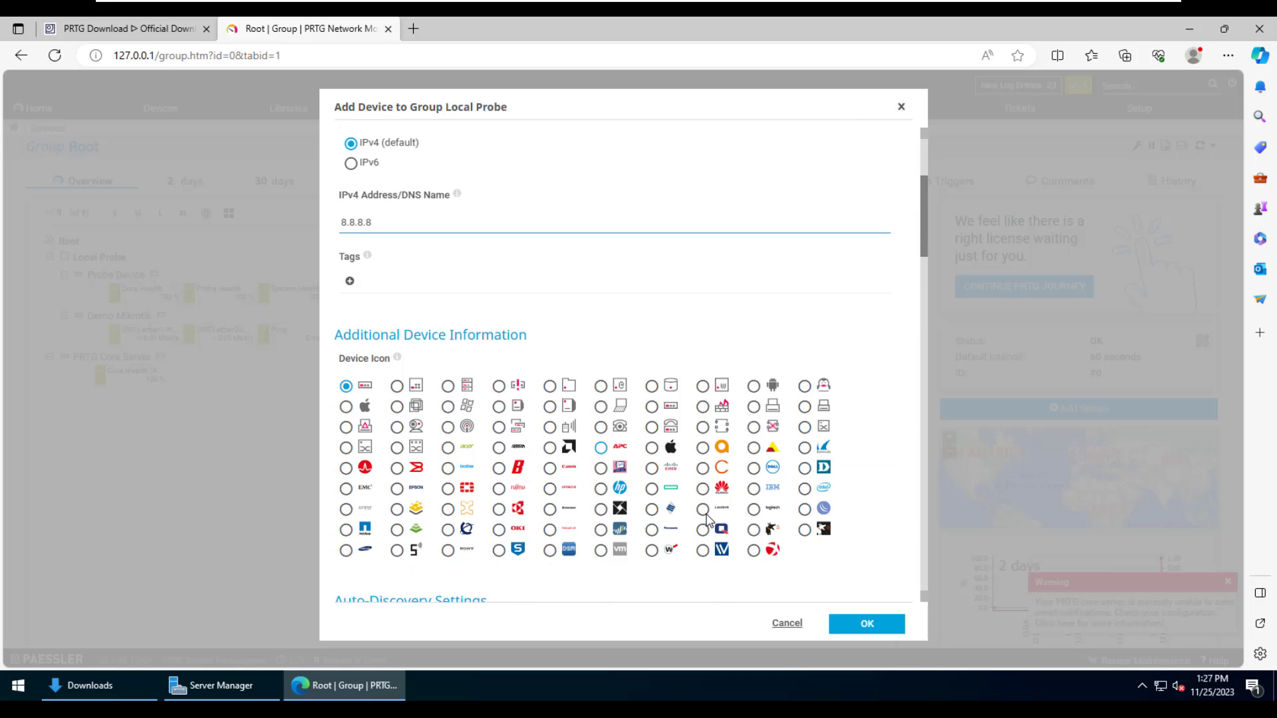
{"action": "left_click", "coordinate": [854, 623]}
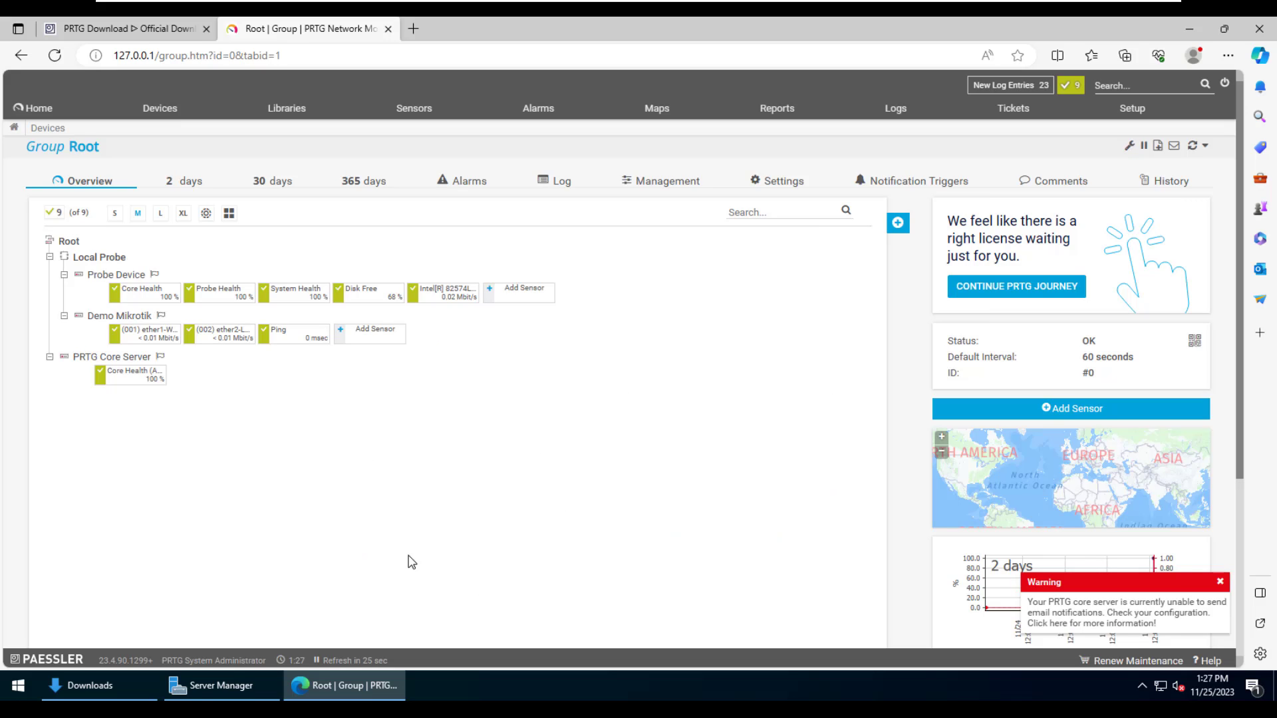
- Give the Google DNS device a Ping sensor with default settings
{"action": "left_click", "coordinate": [147, 378]}
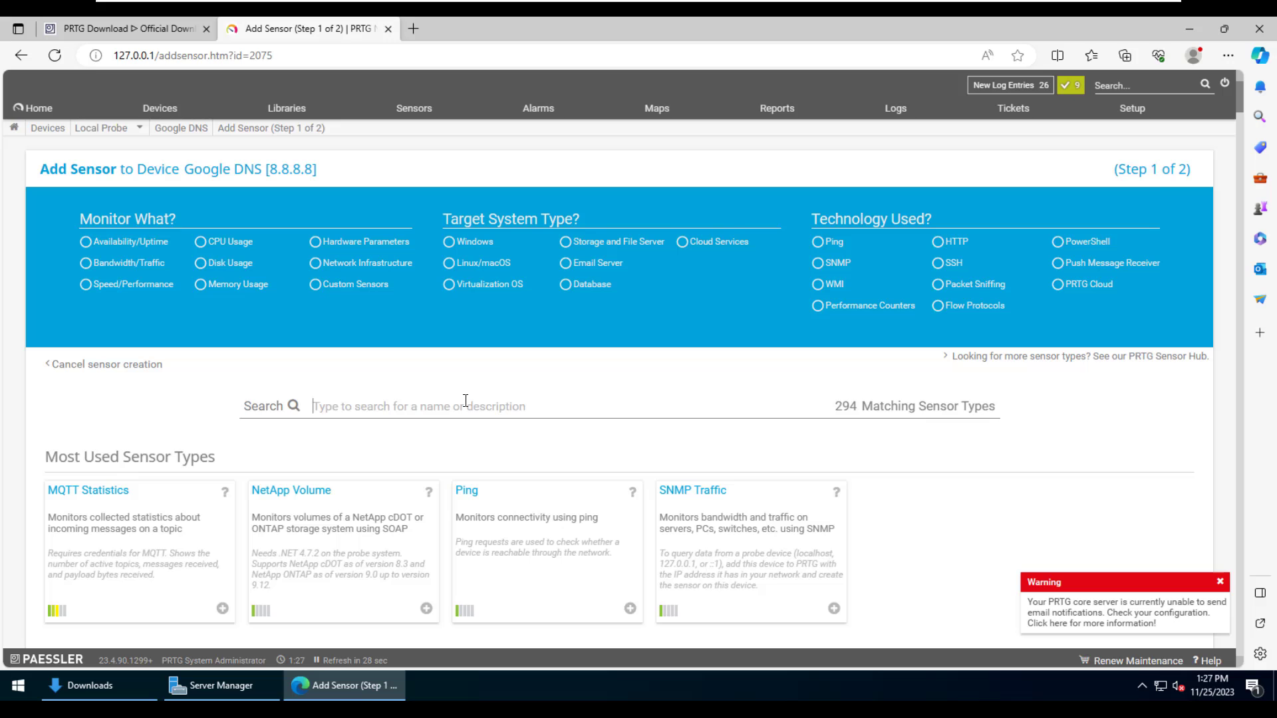
{"action": "left_click", "coordinate": [511, 495]}
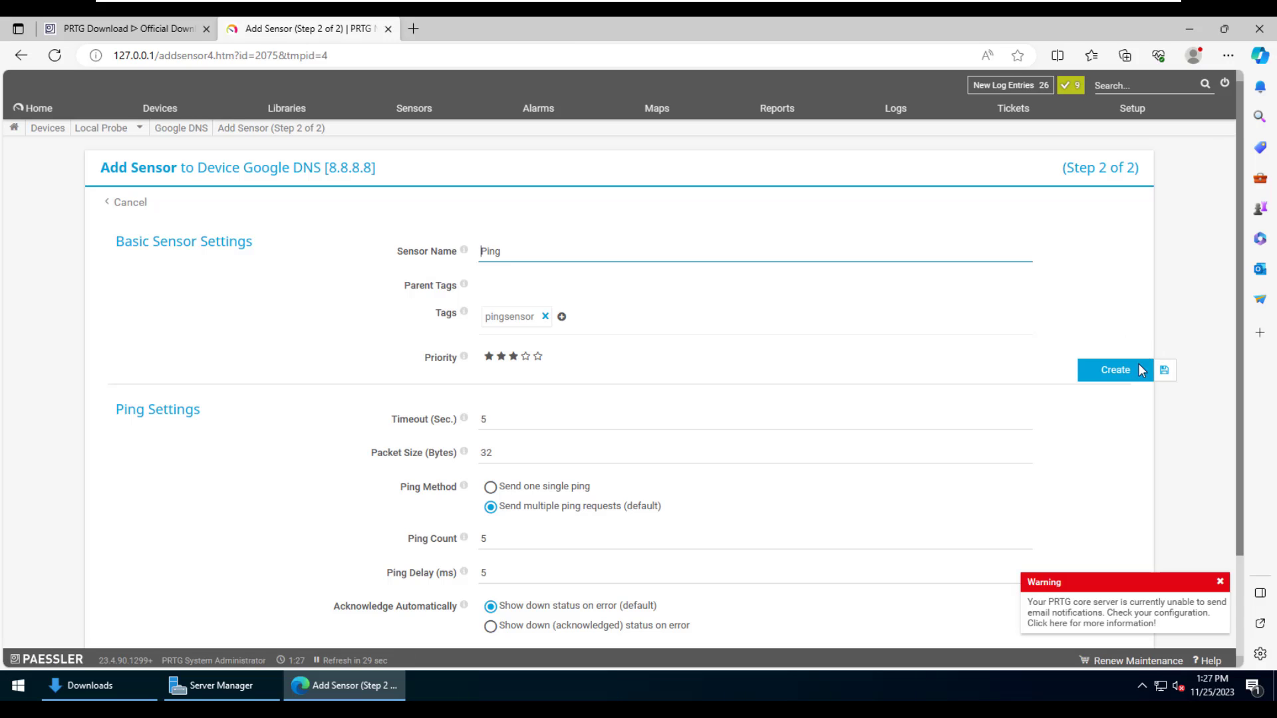
{"action": "left_click", "coordinate": [1117, 375]}
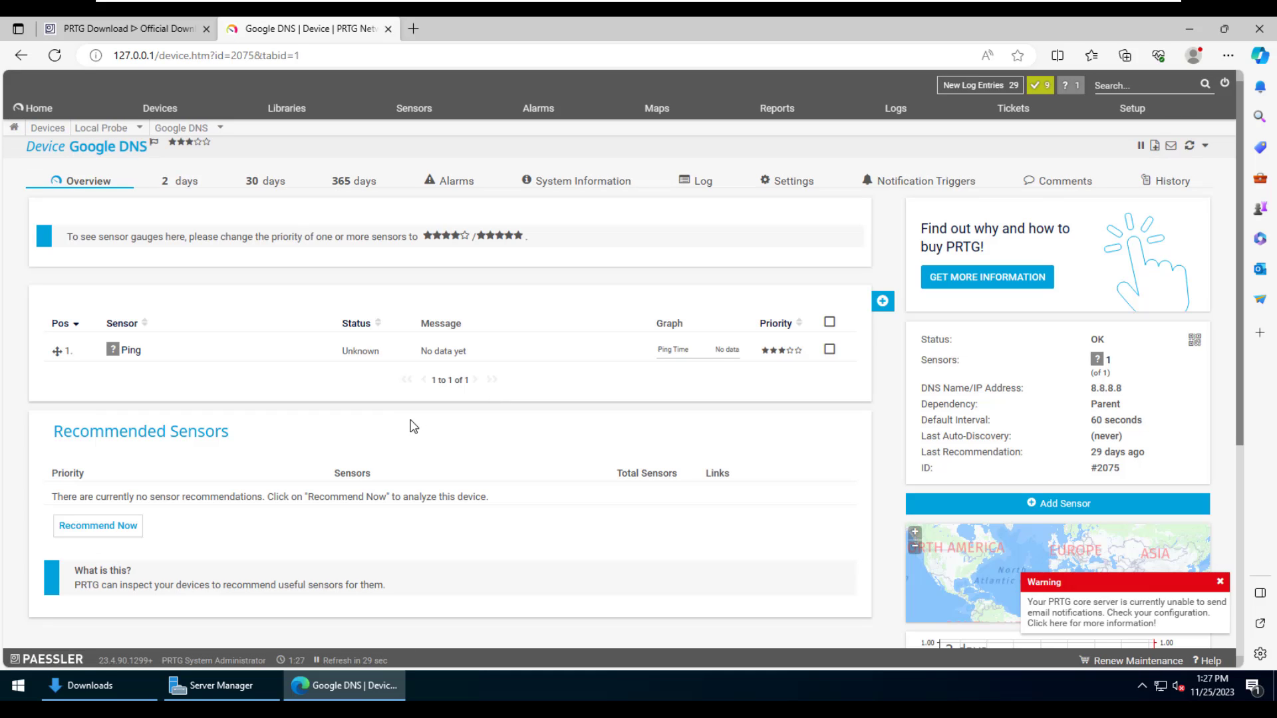
- Create a DNS v2 sensor for domain google.com on Google DNS, then go back to Root
{"action": "left_click", "coordinate": [864, 303]}
{"action": "left_click", "coordinate": [478, 292]}
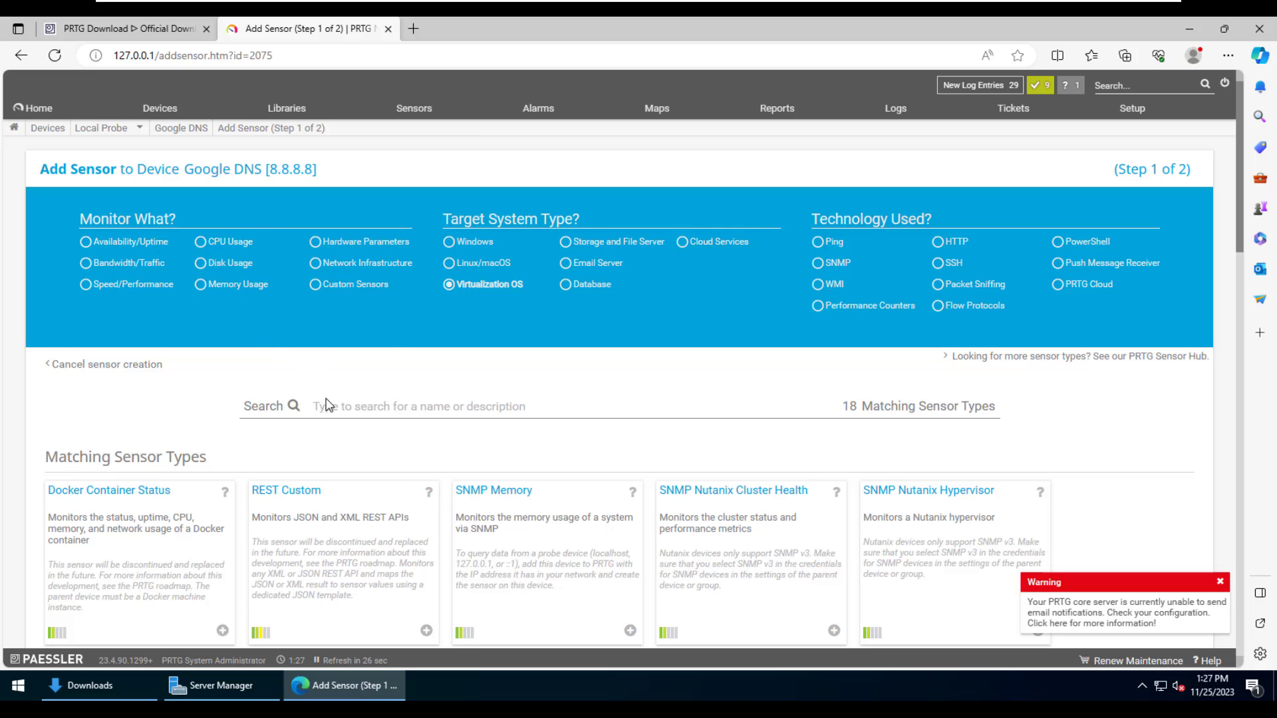
{"action": "left_click", "coordinate": [451, 306]}
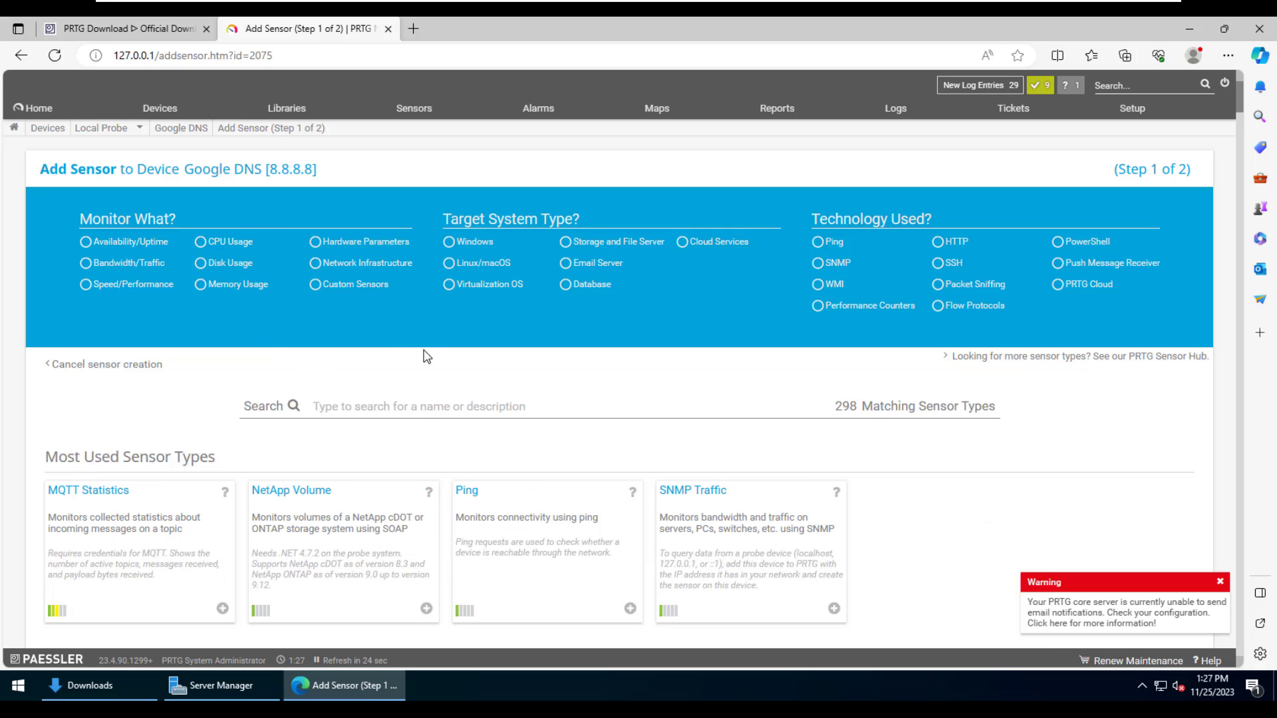
{"action": "type", "text": "dns"}
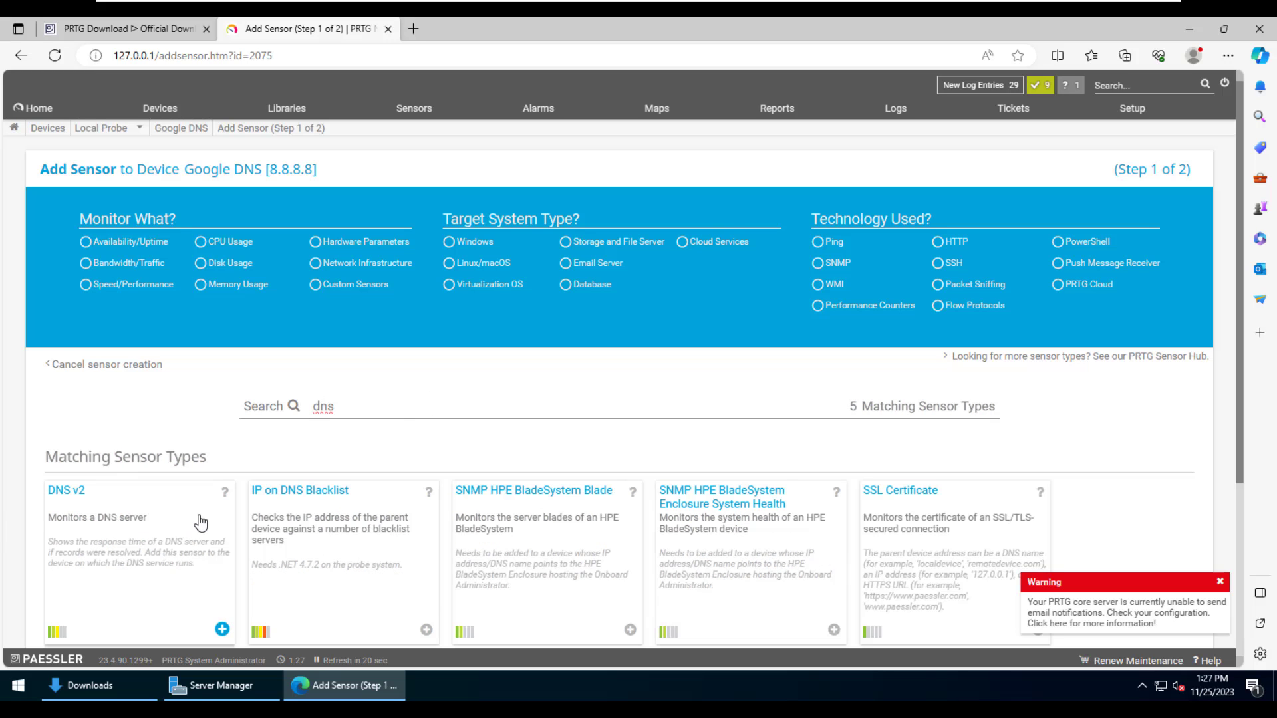
{"action": "left_click", "coordinate": [201, 523]}
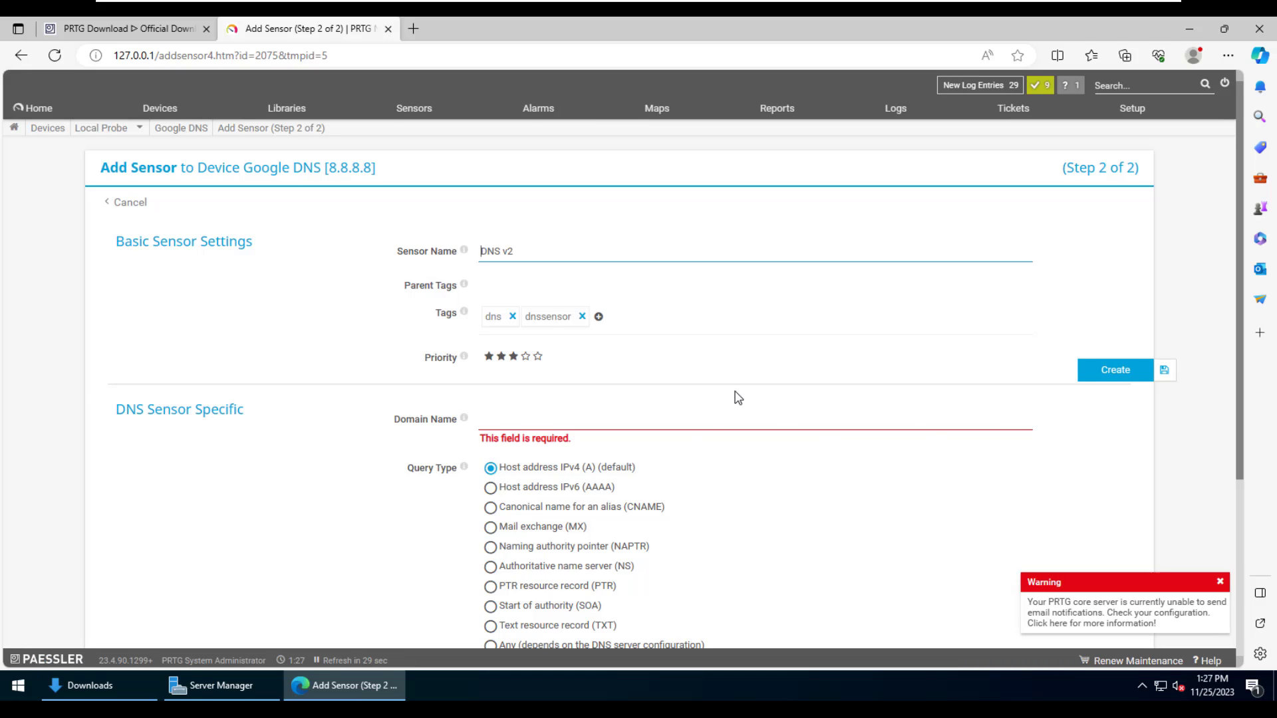
{"action": "left_click", "coordinate": [710, 417]}
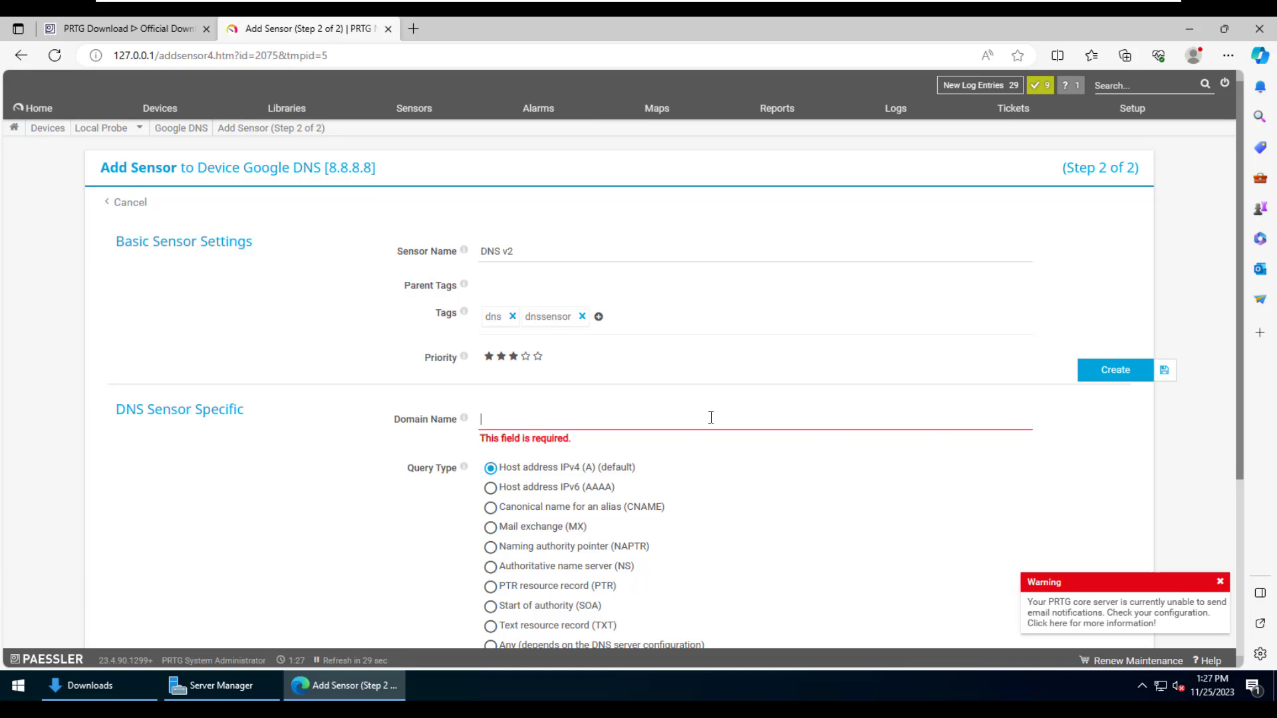
{"action": "type", "text": "google.co"}
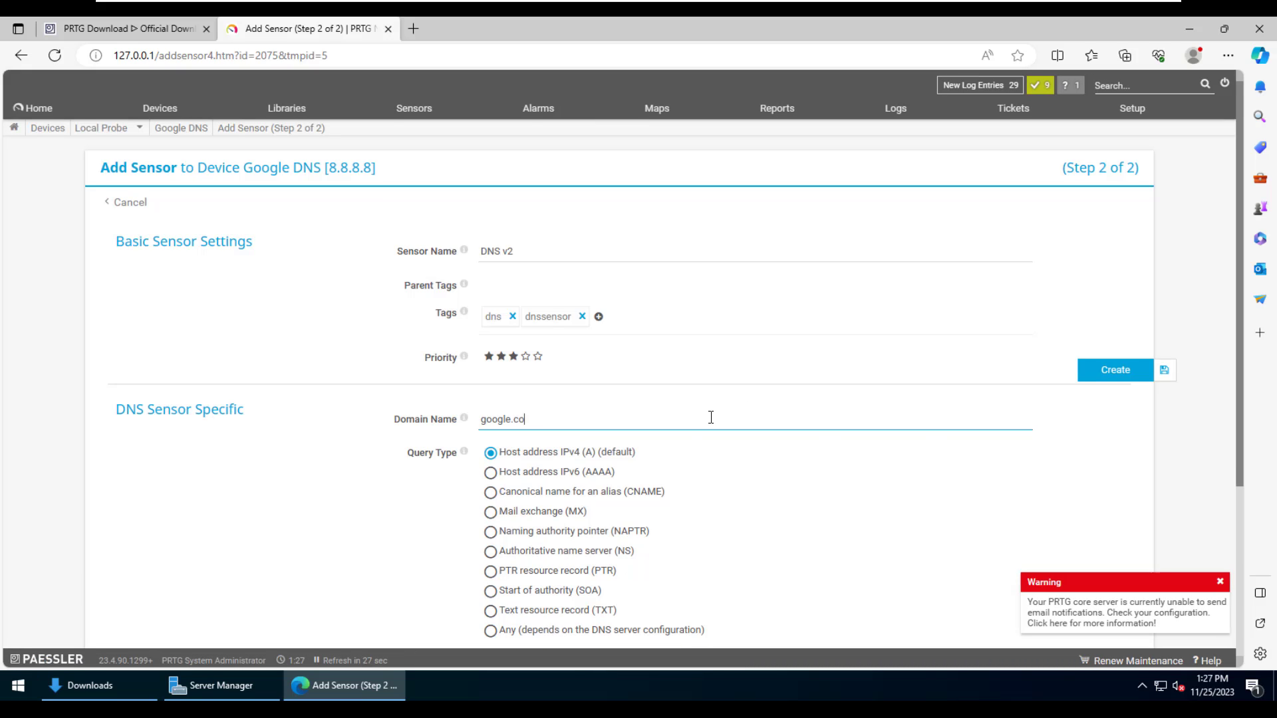
{"action": "type", "text": "m"}
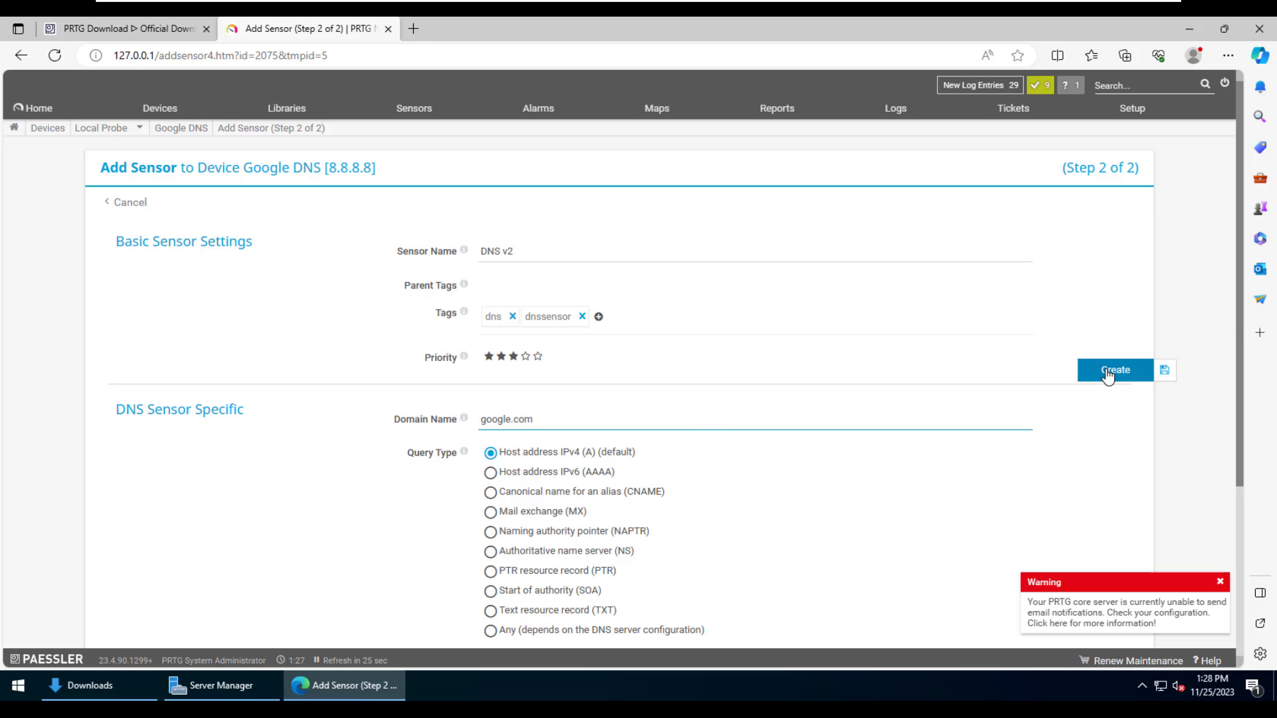
{"action": "left_click", "coordinate": [1106, 373]}
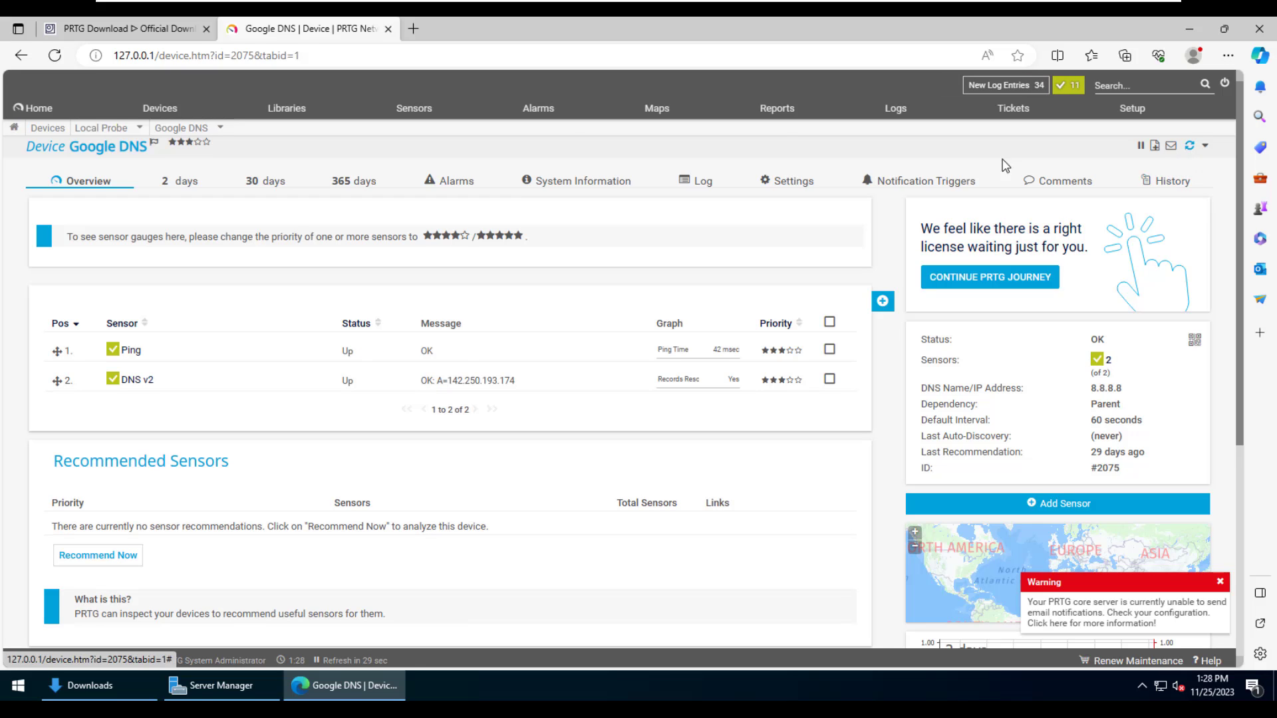
{"action": "left_click", "coordinate": [42, 109]}
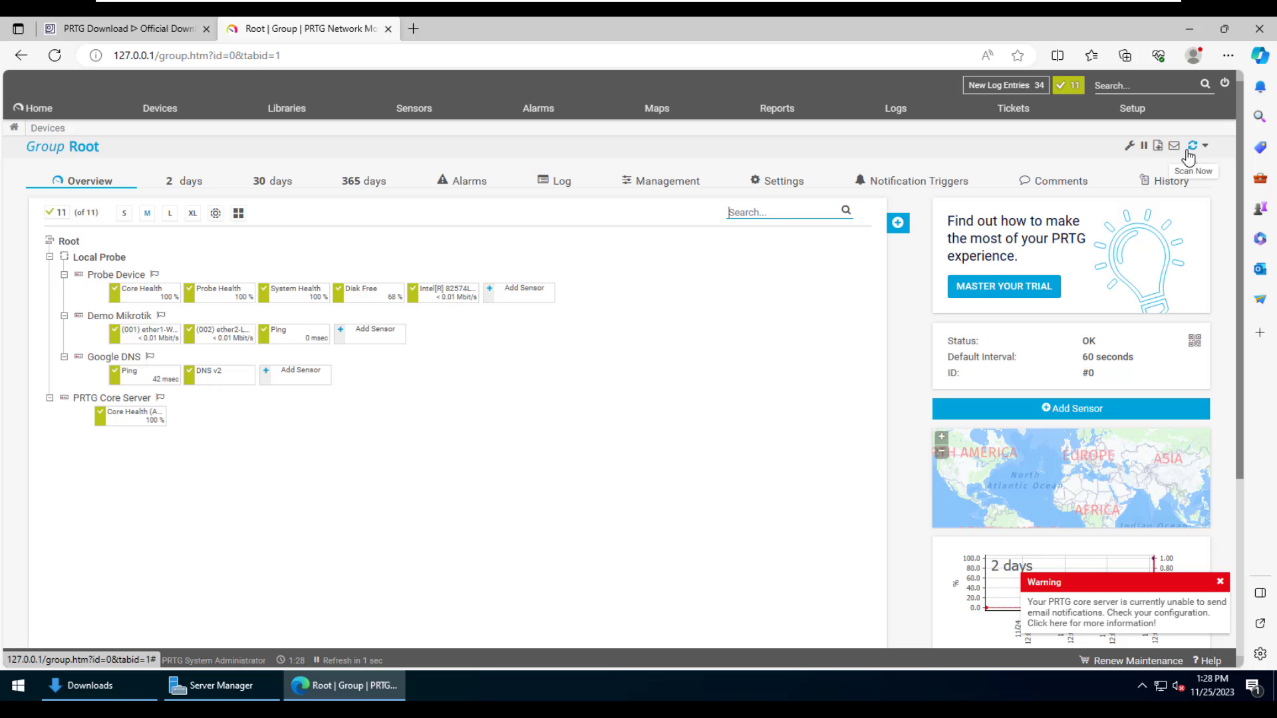
- Log out of PRTG and launch the PRTG Administration Tool with administrator approval
{"action": "left_click", "coordinate": [1223, 85]}
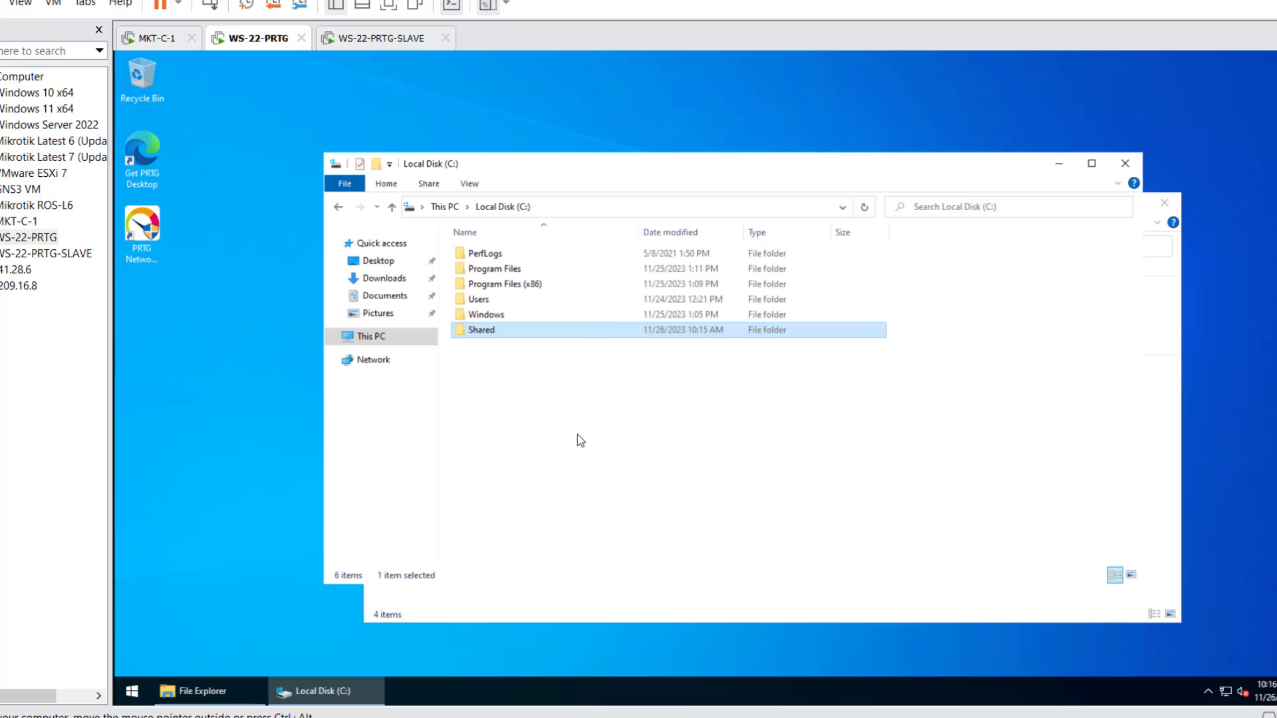
{"action": "left_click", "coordinate": [131, 694]}
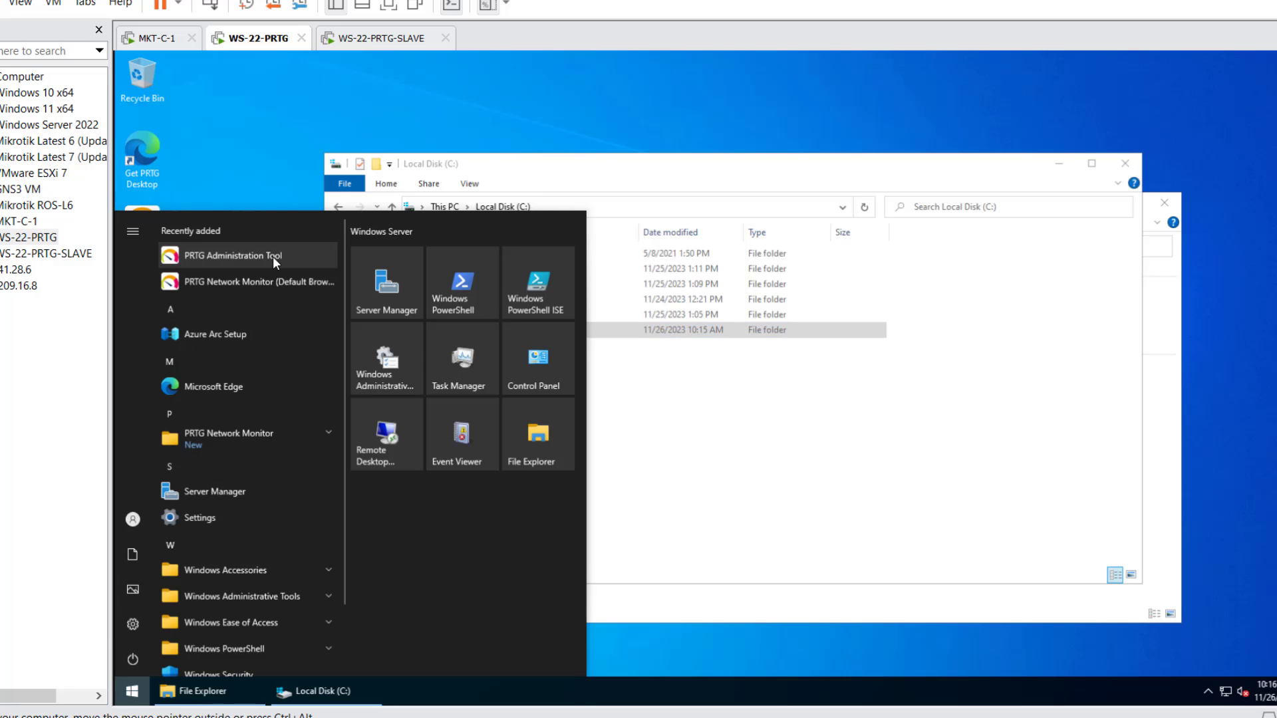
{"action": "left_click", "coordinate": [273, 257]}
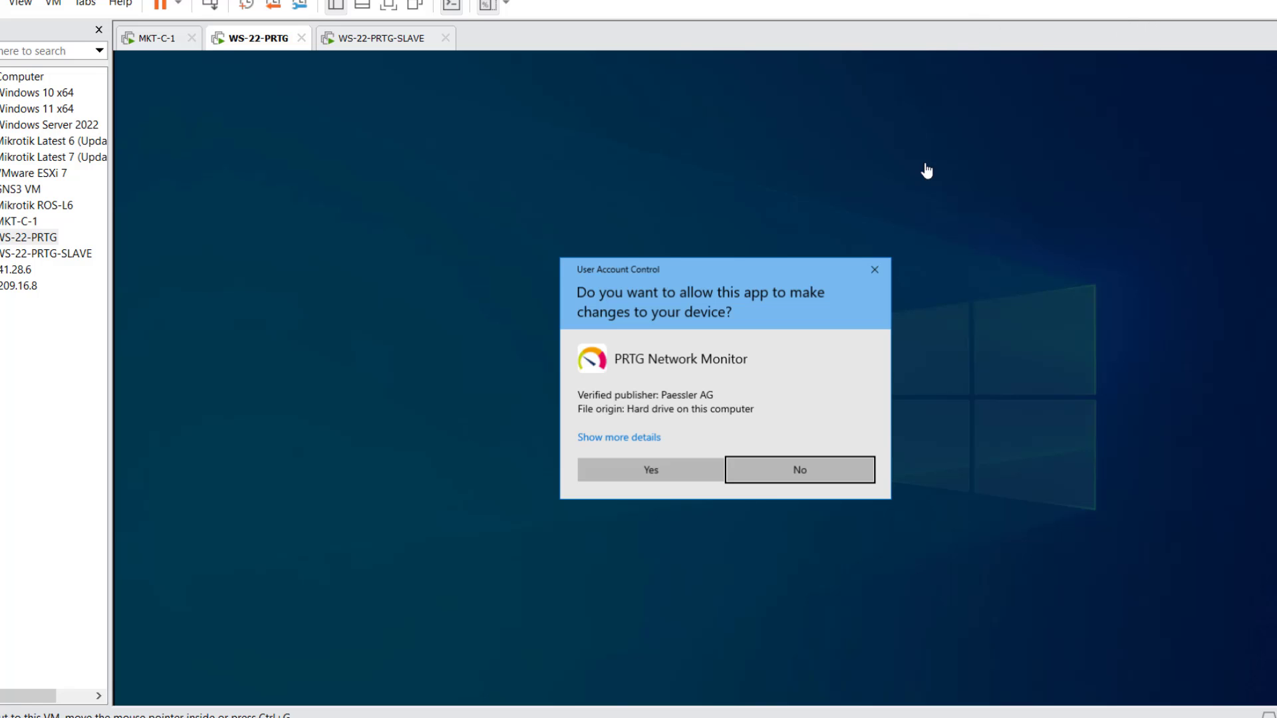
{"action": "left_click", "coordinate": [661, 475]}
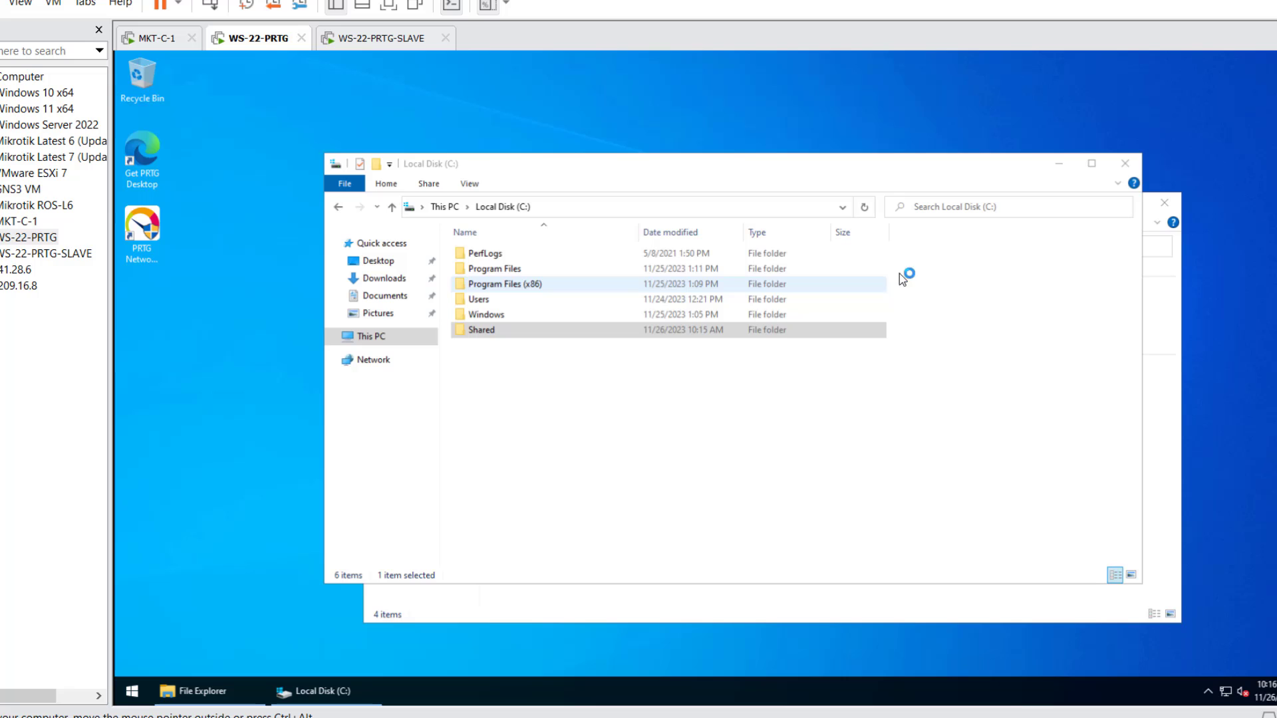
- Close the extra Explorer window, open the empty Shared folder, and minimize it
{"action": "left_click", "coordinate": [1170, 203]}
{"action": "double_click", "coordinate": [685, 333]}
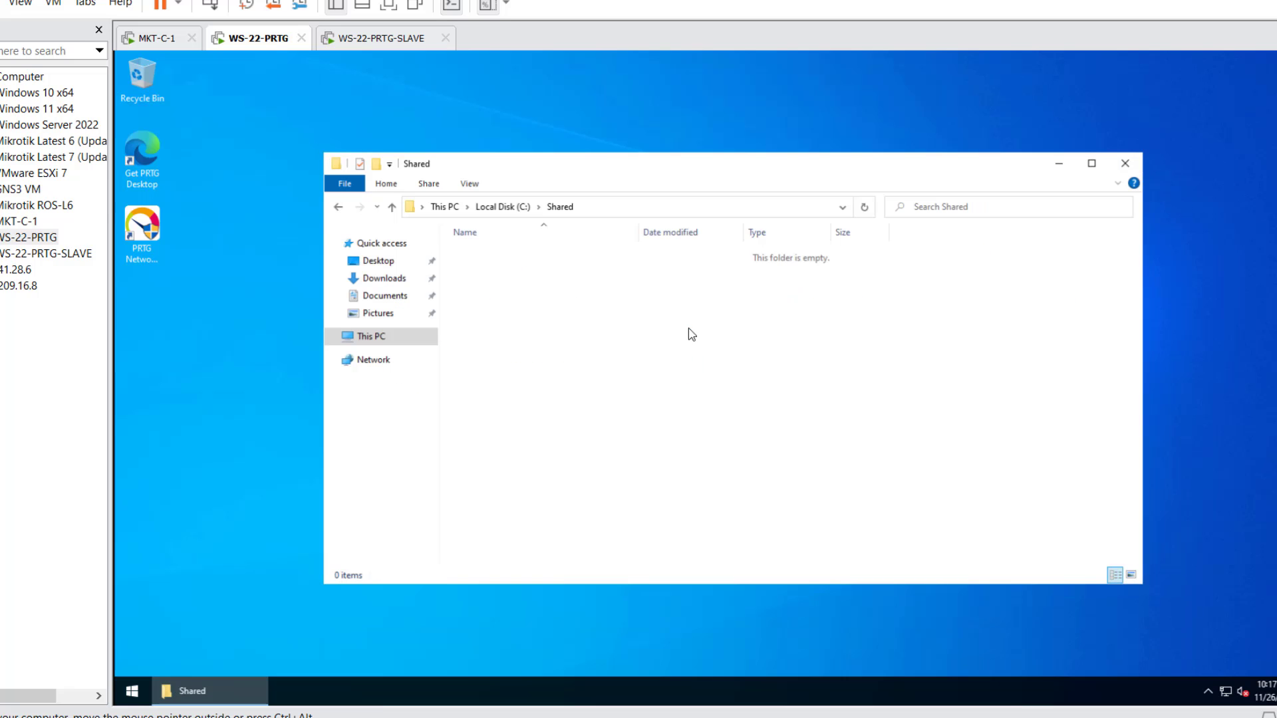
{"action": "left_click", "coordinate": [1059, 163]}
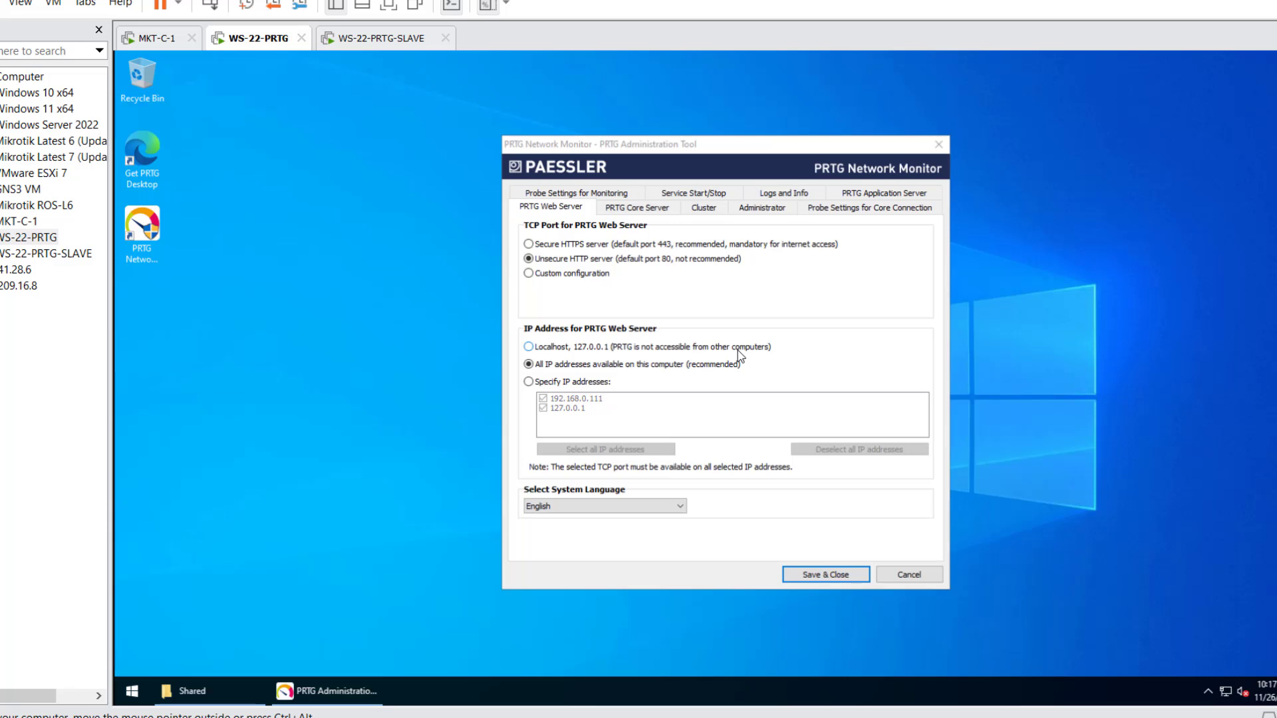
- Stop the core server, start the probe service, and save the Administration Tool settings
{"action": "left_click", "coordinate": [640, 209]}
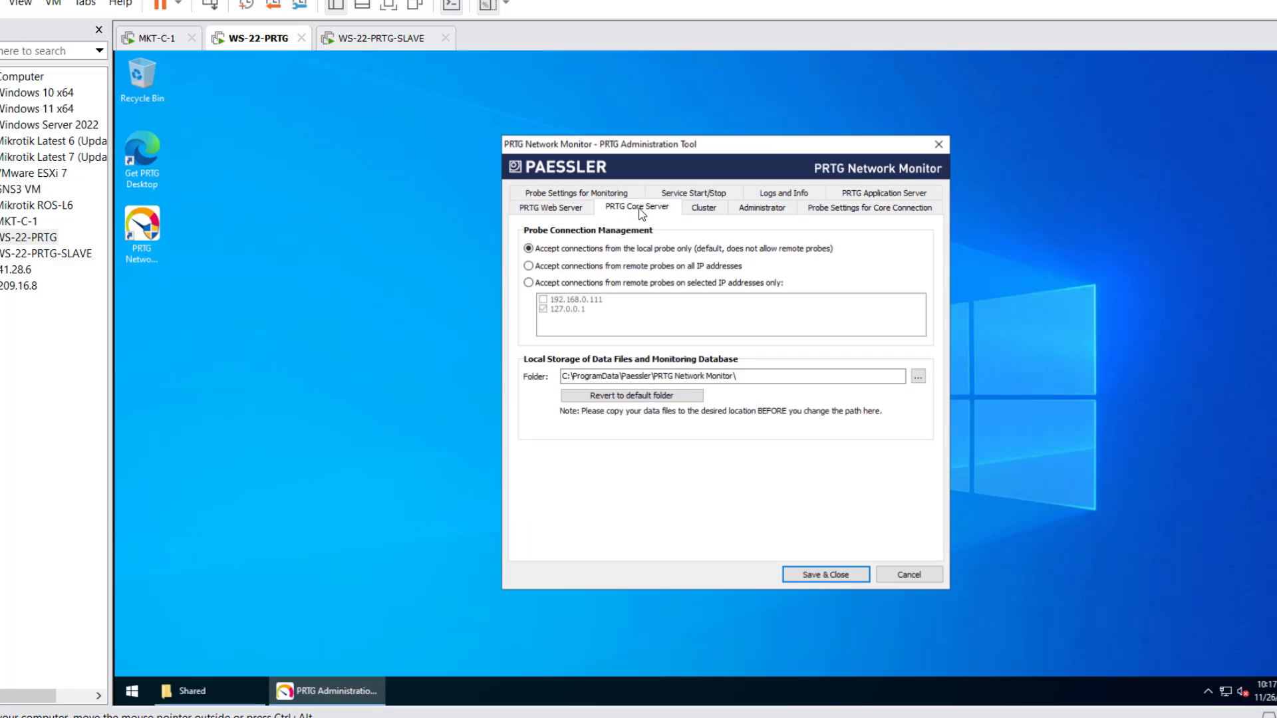
{"action": "left_click", "coordinate": [722, 193]}
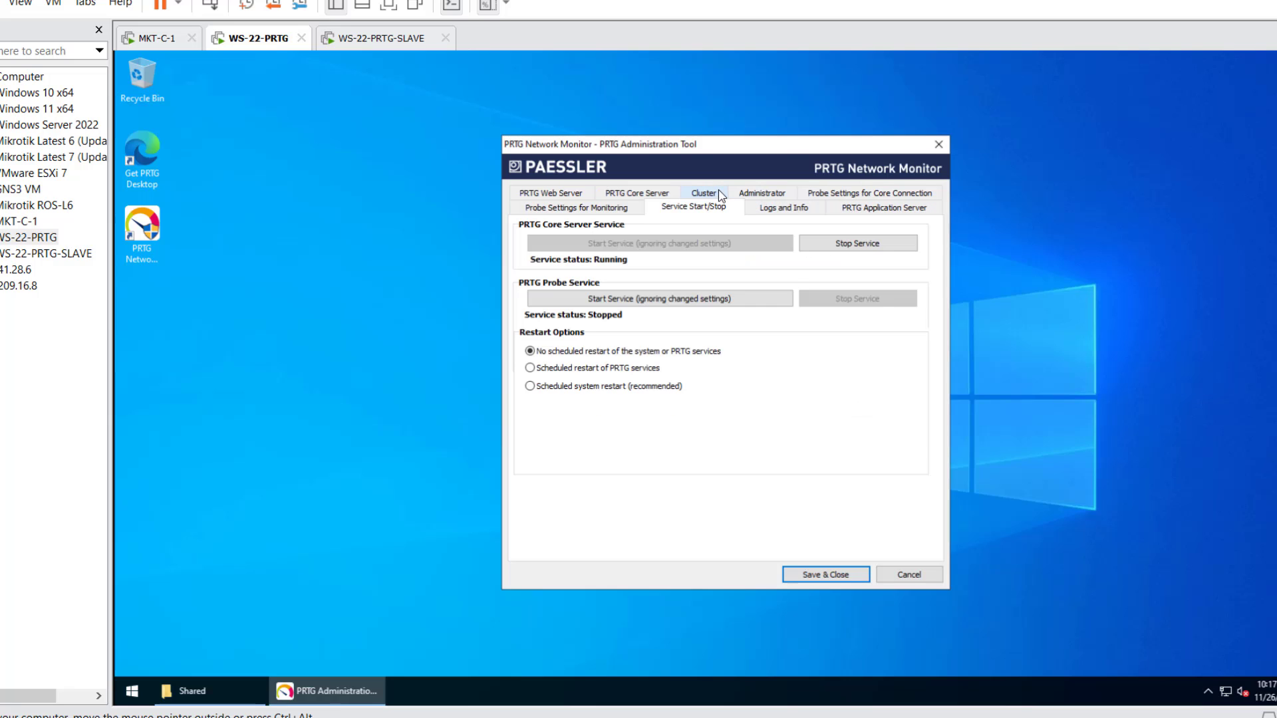
{"action": "left_click", "coordinate": [843, 245]}
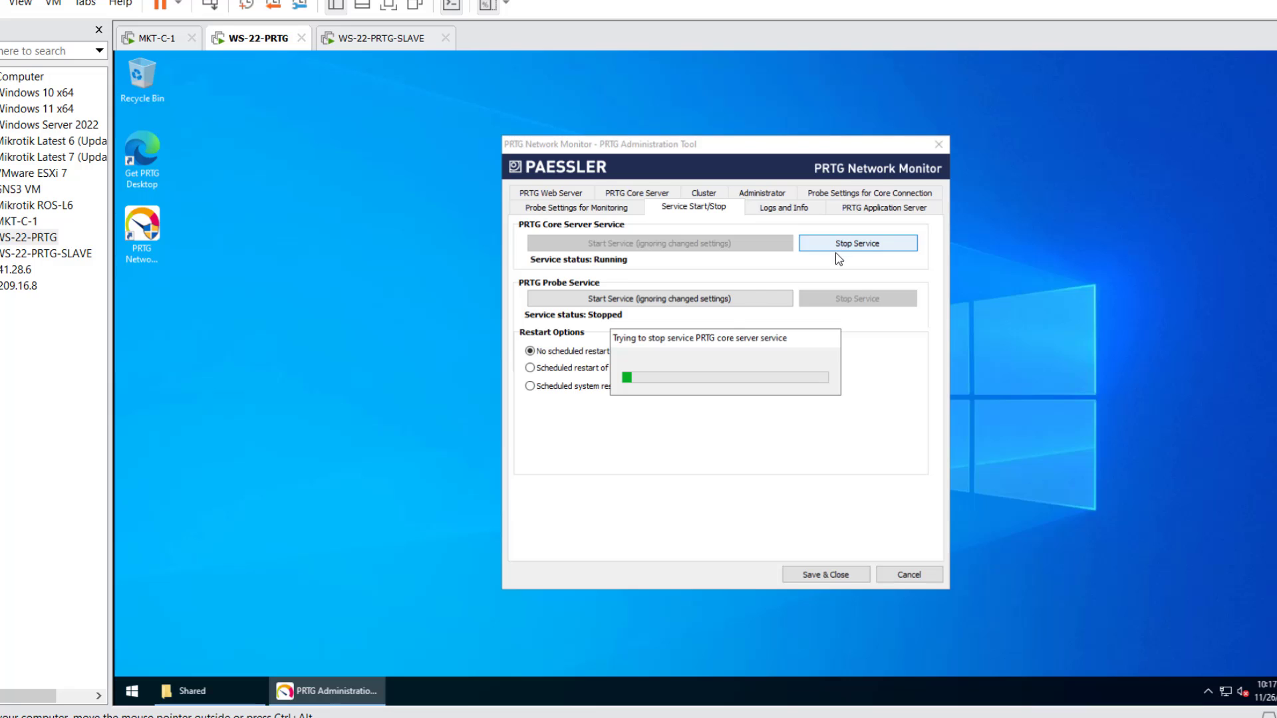
{"action": "left_click", "coordinate": [717, 305]}
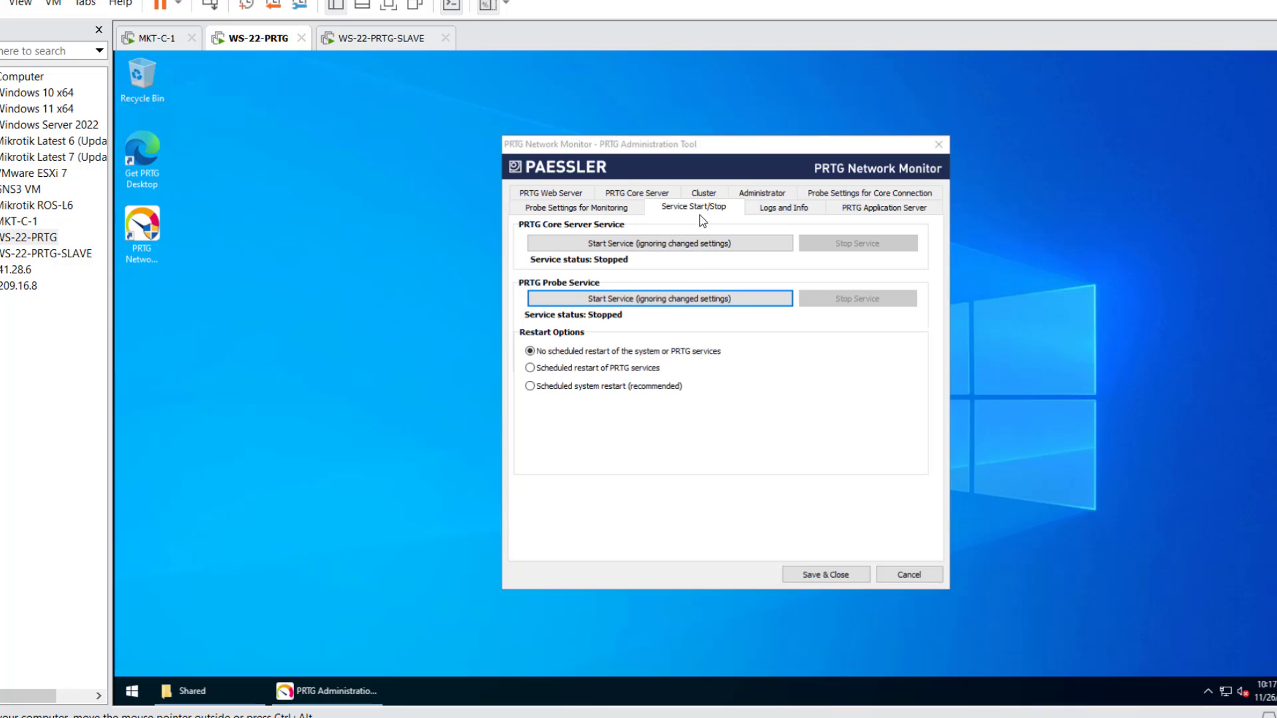
{"action": "left_click", "coordinate": [752, 208]}
{"action": "left_click", "coordinate": [731, 210]}
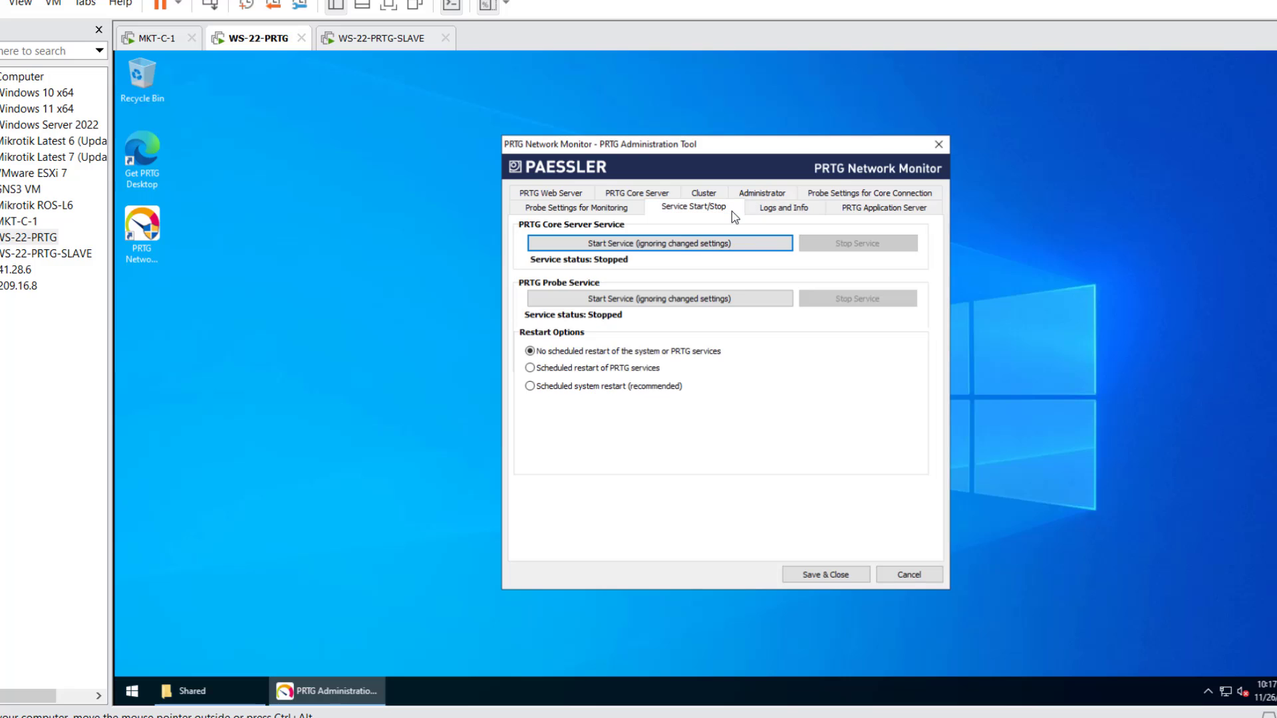
{"action": "left_click", "coordinate": [808, 576]}
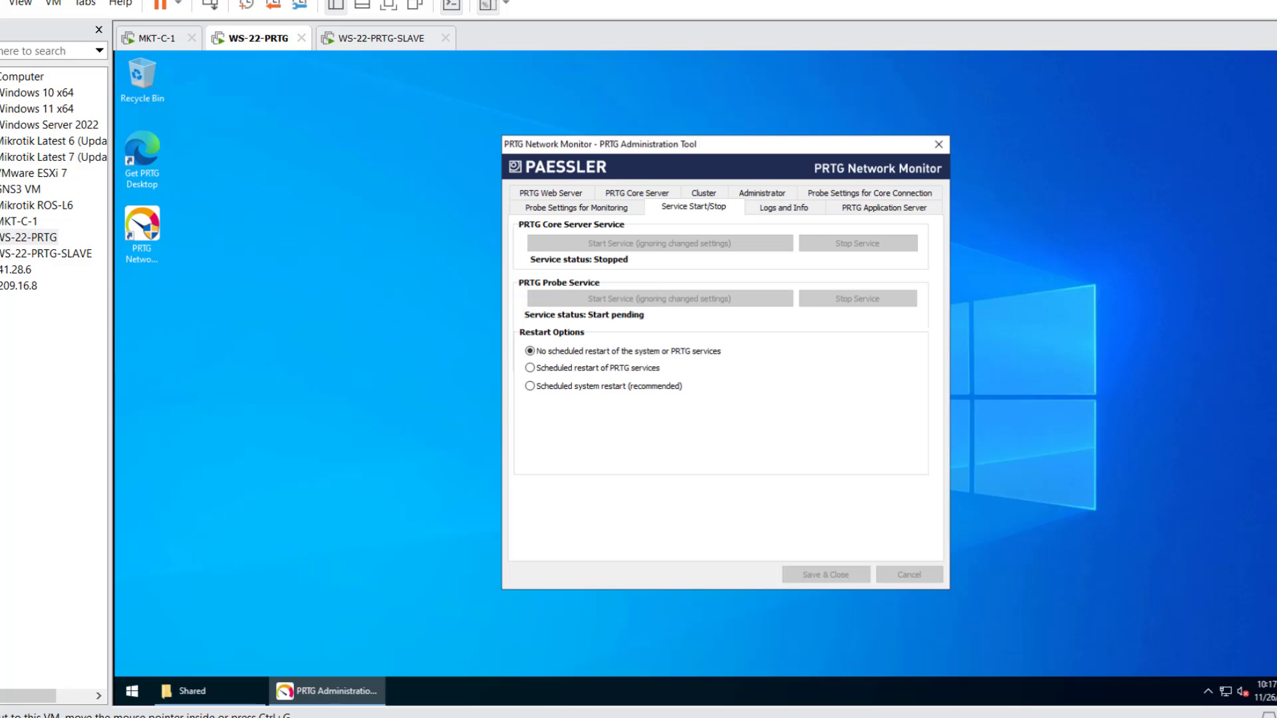
- Open a new File Explorer window from the taskbar jump list
{"action": "left_click", "coordinate": [365, 607]}
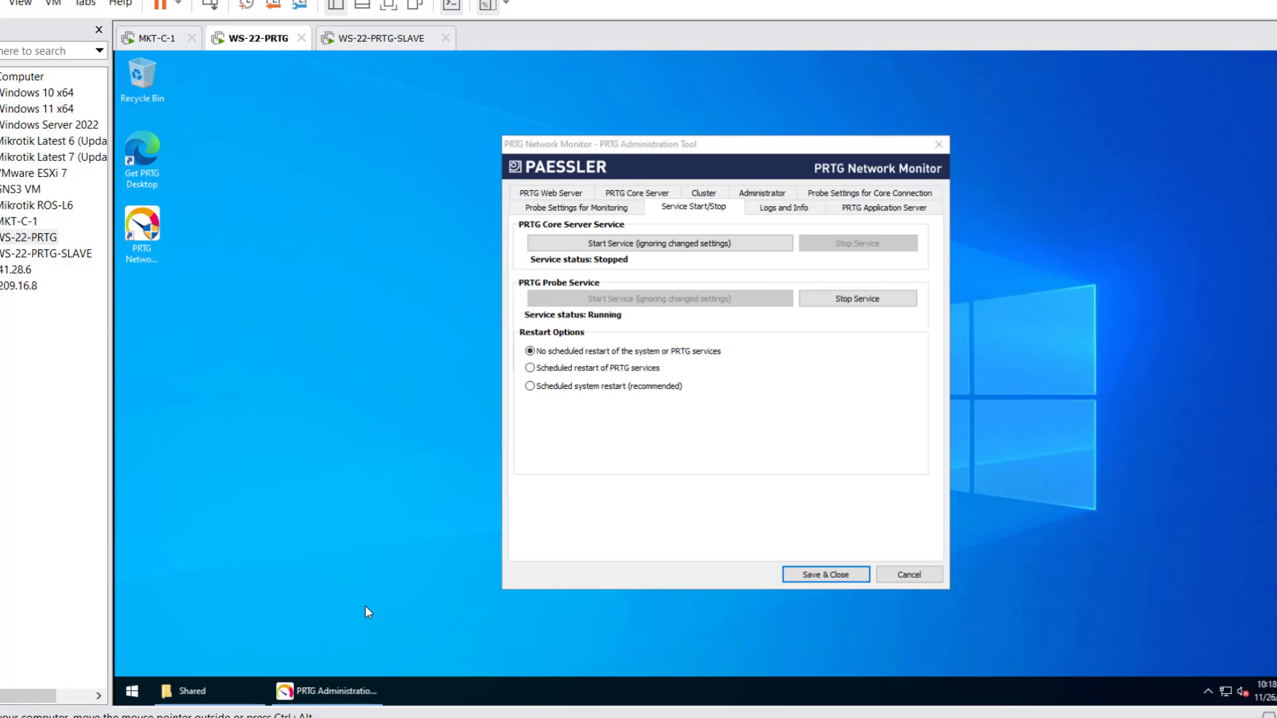
{"action": "right_click", "coordinate": [184, 675]}
{"action": "left_click", "coordinate": [188, 687]}
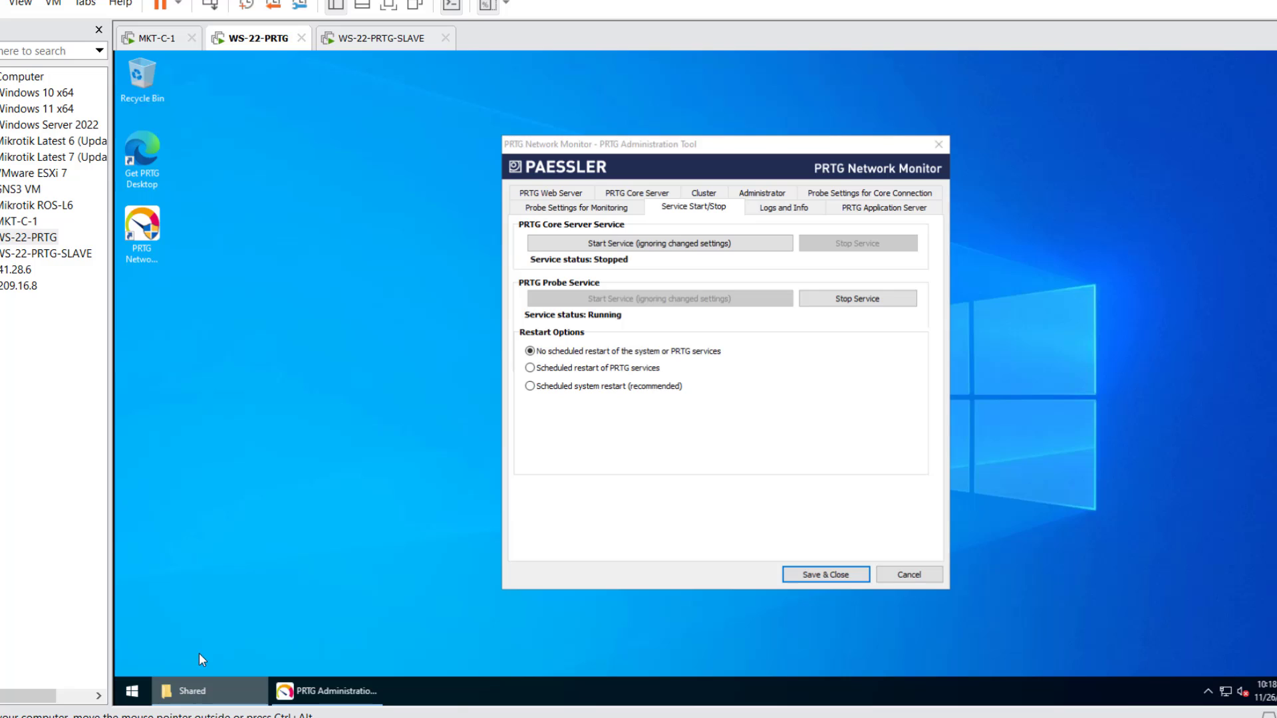
{"action": "right_click", "coordinate": [252, 685]}
{"action": "left_click", "coordinate": [193, 617]}
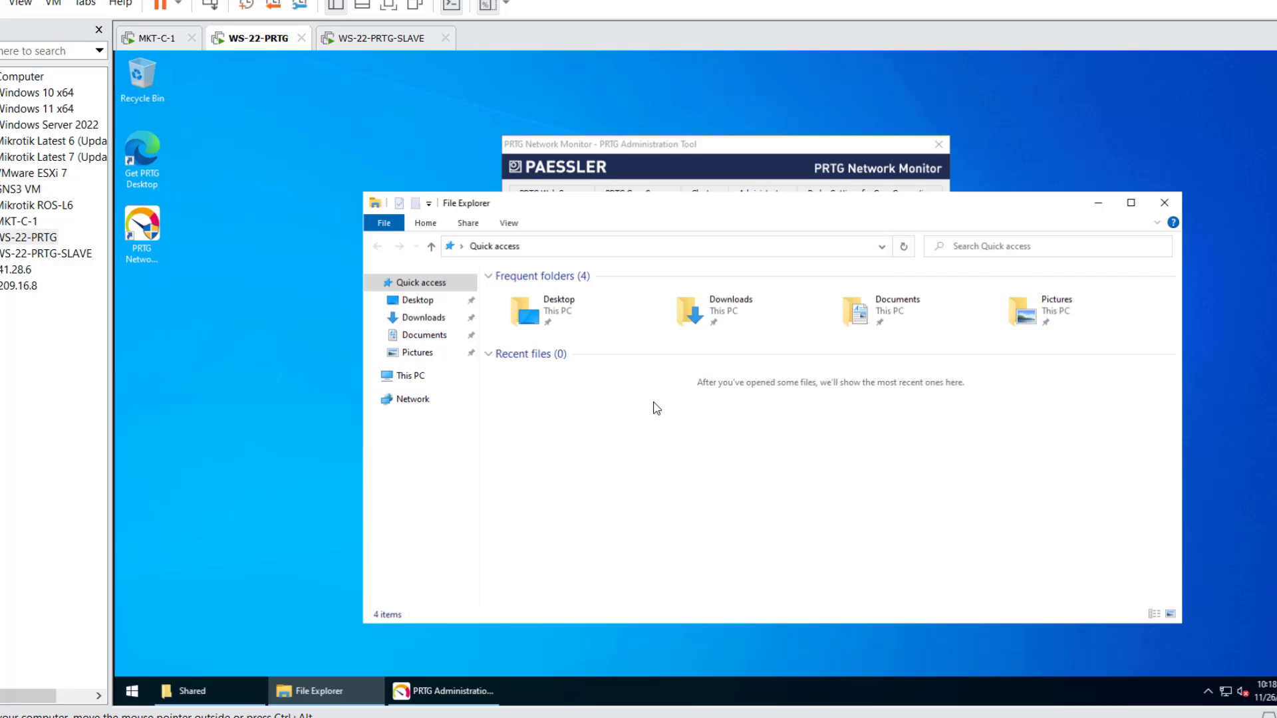
- Go to the PRTG Network Monitor install folder via the pasted path and browse its contents
{"action": "left_click", "coordinate": [673, 247]}
{"action": "type", "text": "C:\\Program Files (x86)\\PRTG Network Monitor"}
{"action": "key", "text": "Return"}
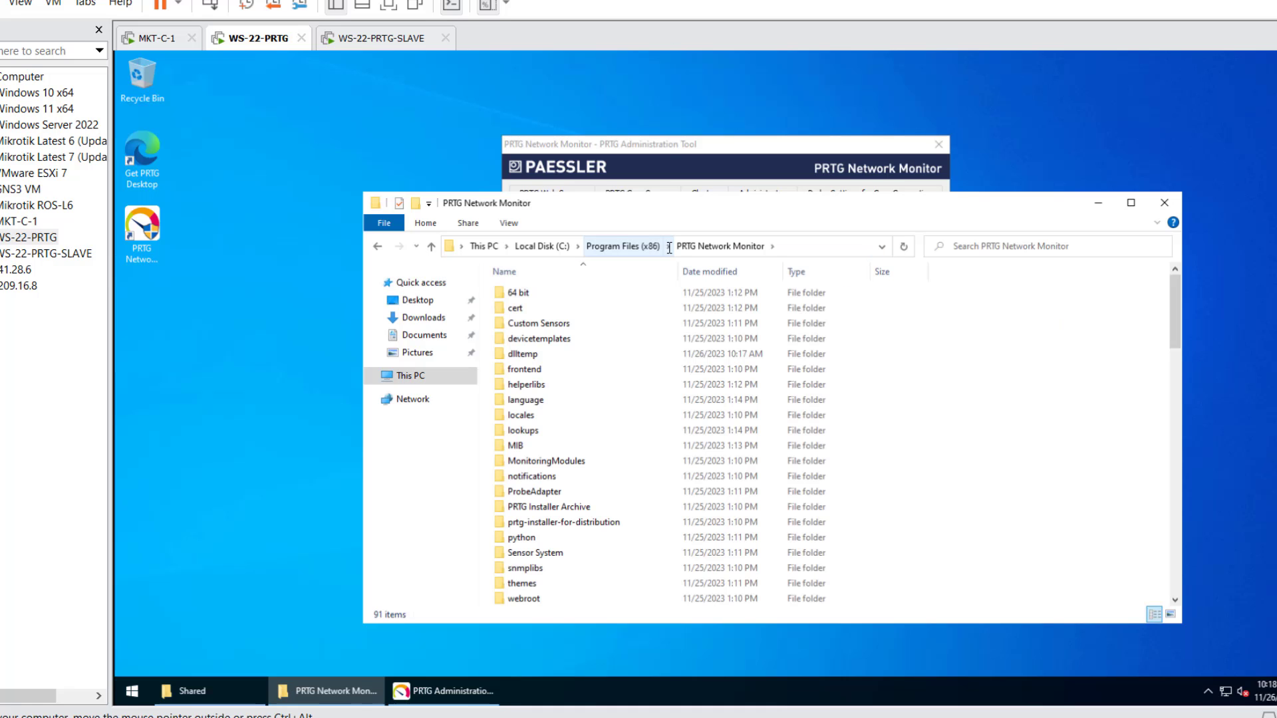
{"action": "scroll", "coordinate": [951, 433], "scroll_direction": "down", "scroll_amount": 15}
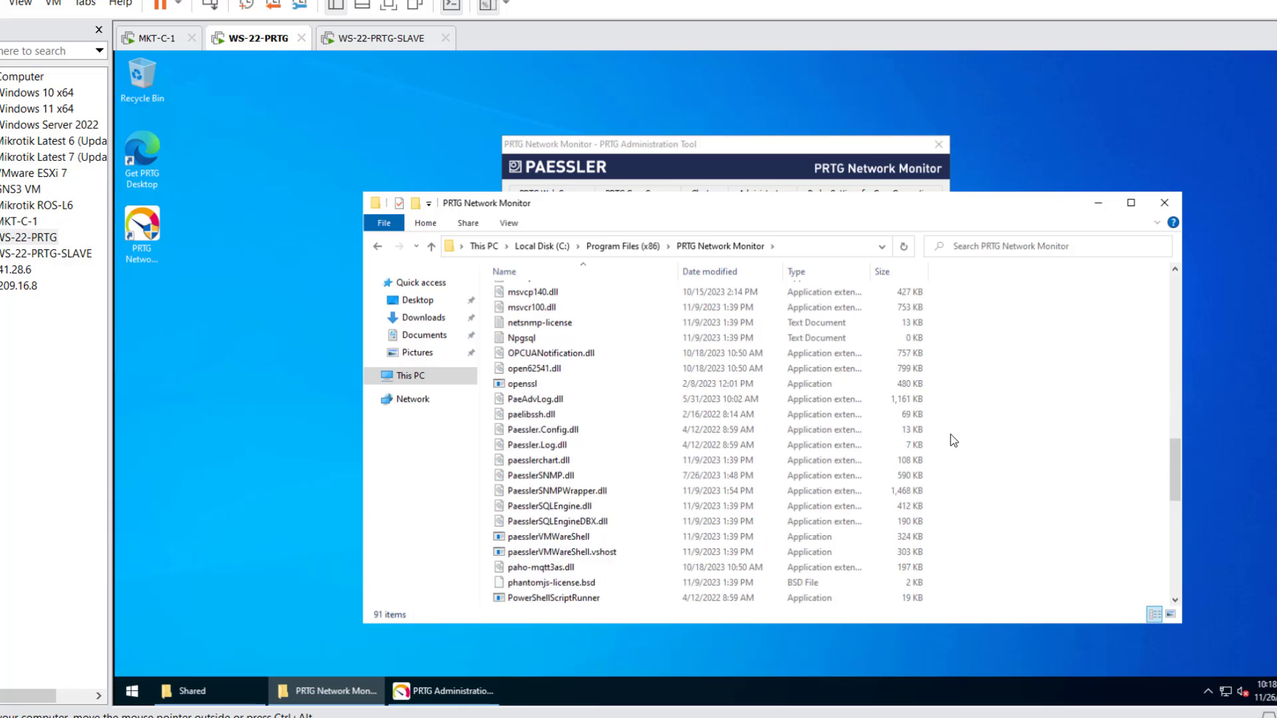
{"action": "scroll", "coordinate": [965, 445], "scroll_direction": "down", "scroll_amount": 5}
{"action": "scroll", "coordinate": [1003, 489], "scroll_direction": "up", "scroll_amount": 20}
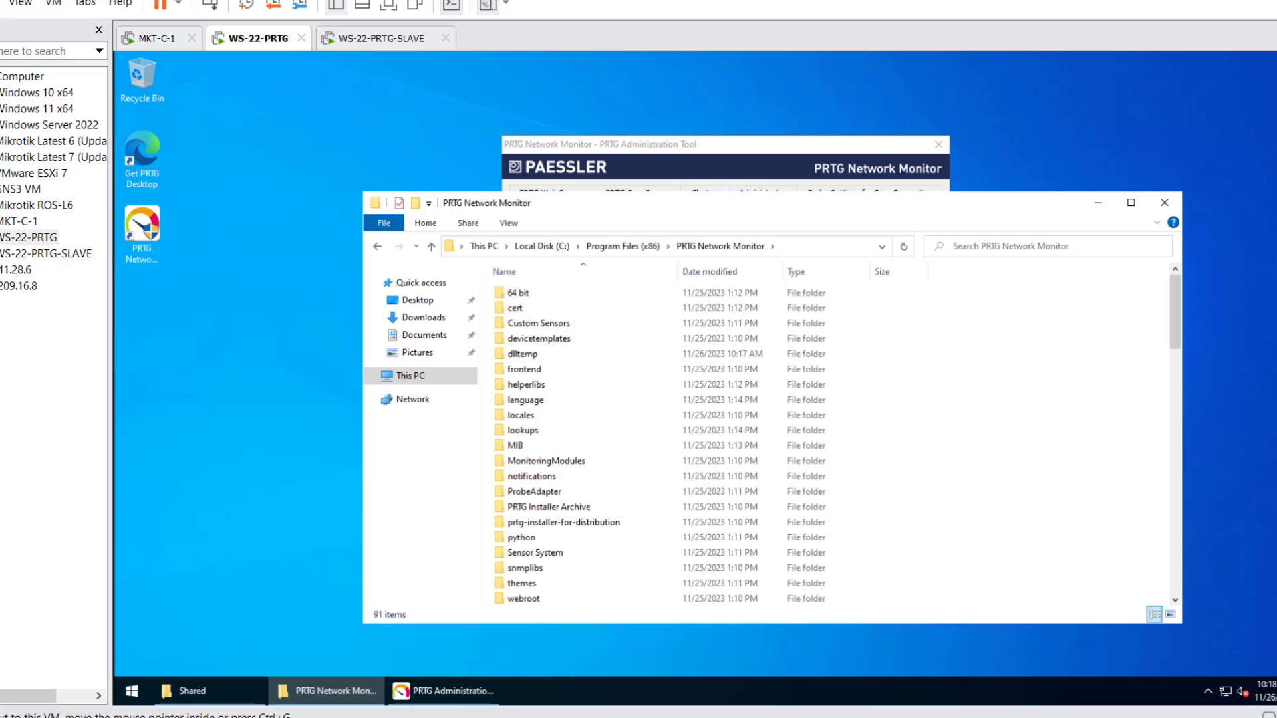
{"action": "scroll", "coordinate": [553, 585], "scroll_direction": "down", "scroll_amount": 1}
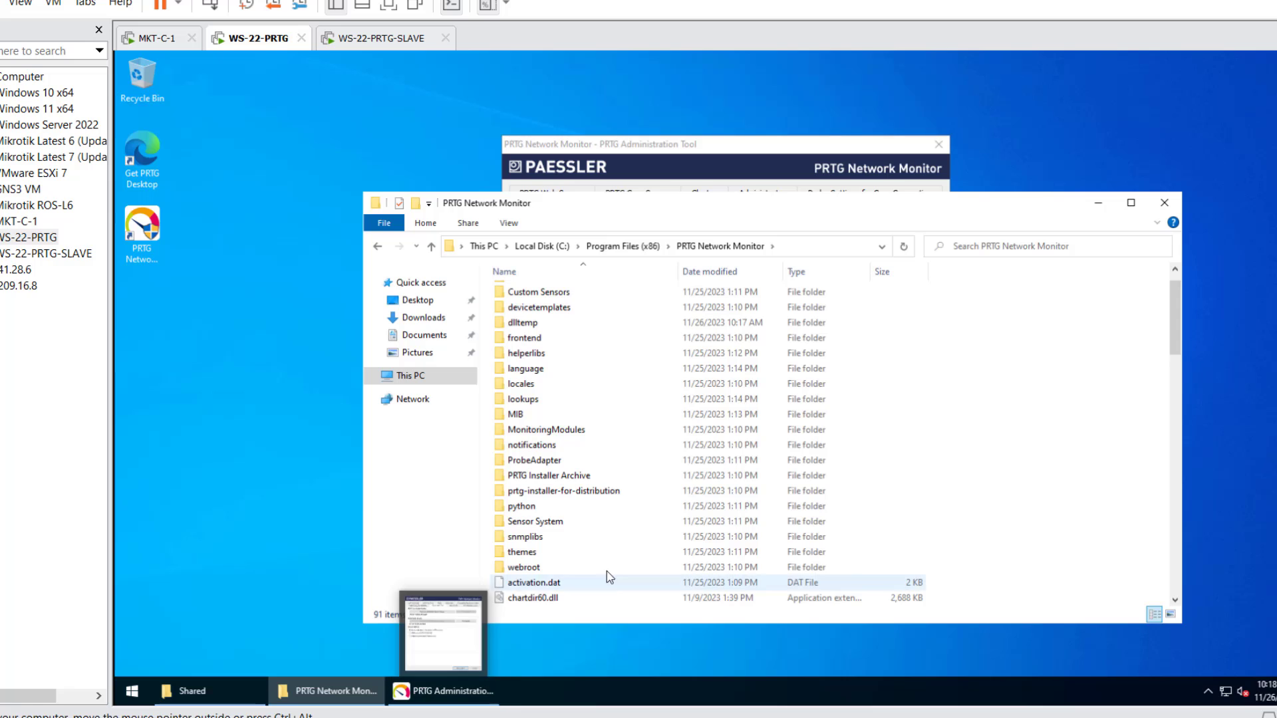
{"action": "scroll", "coordinate": [607, 571], "scroll_direction": "down", "scroll_amount": 3}
{"action": "scroll", "coordinate": [608, 562], "scroll_direction": "down", "scroll_amount": 2}
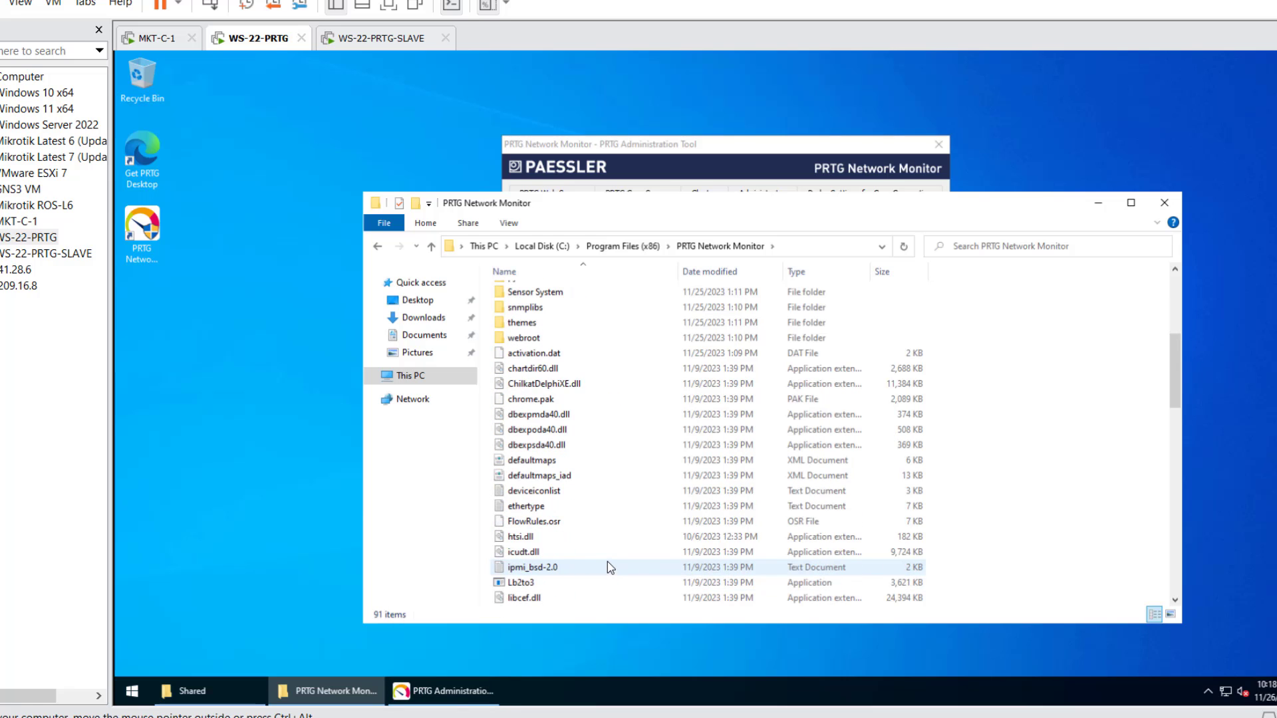
{"action": "scroll", "coordinate": [607, 554], "scroll_direction": "up", "scroll_amount": 4}
{"action": "scroll", "coordinate": [606, 555], "scroll_direction": "up", "scroll_amount": 2}
{"action": "scroll", "coordinate": [607, 532], "scroll_direction": "down", "scroll_amount": 2}
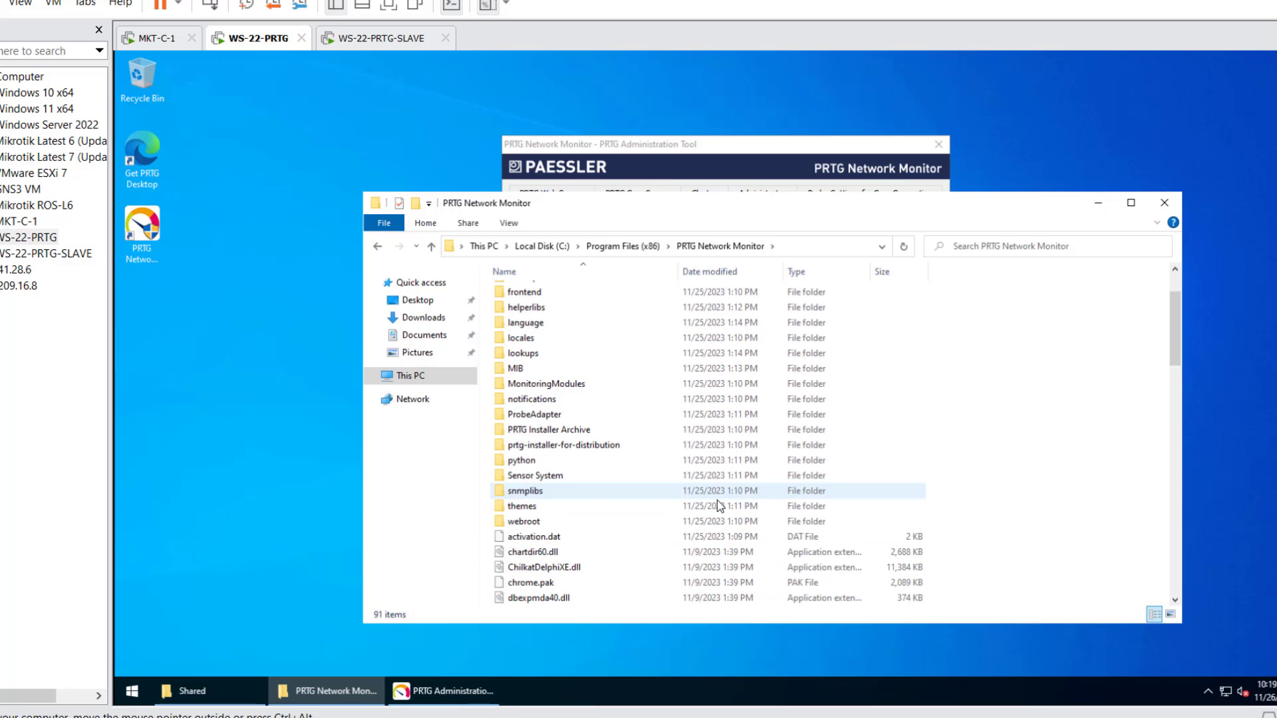
{"action": "scroll", "coordinate": [1020, 445], "scroll_direction": "up", "scroll_amount": 2}
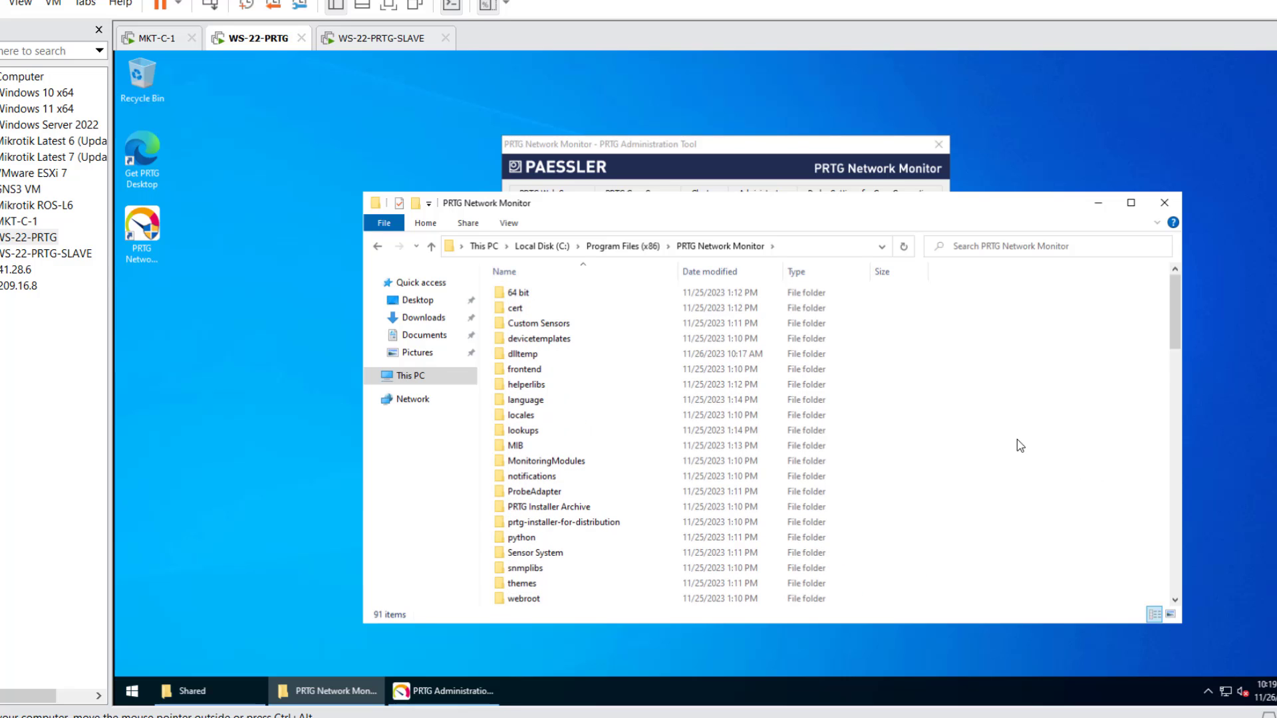
- Copy the PRTG Network Monitor folder from Program Files (x86) into the Shared folder
{"action": "left_click", "coordinate": [599, 247]}
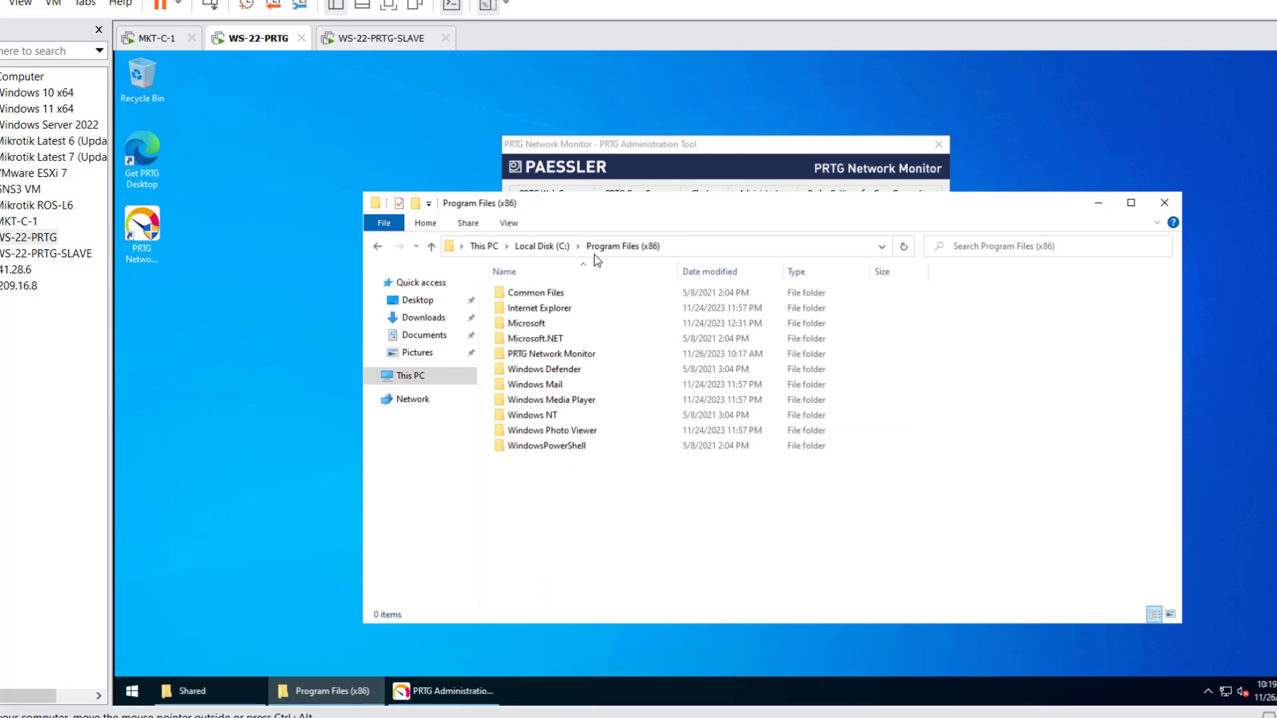
{"action": "left_click", "coordinate": [584, 355]}
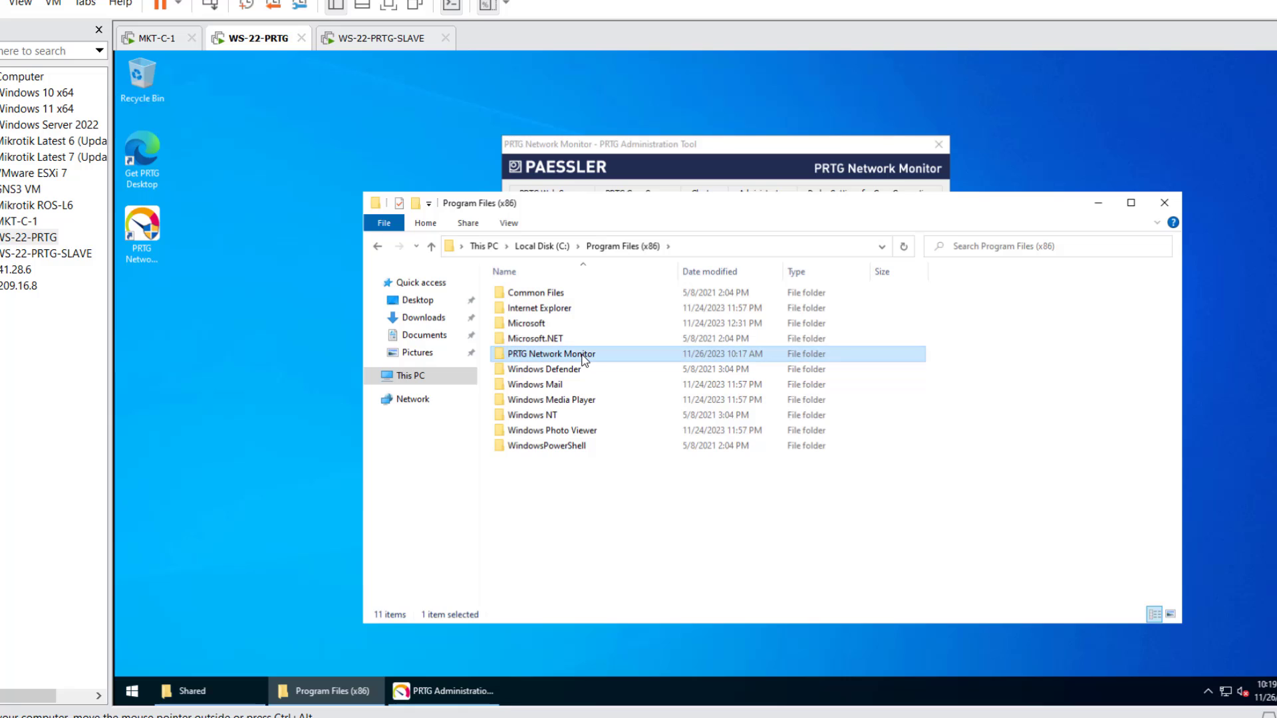
{"action": "left_click", "coordinate": [263, 689]}
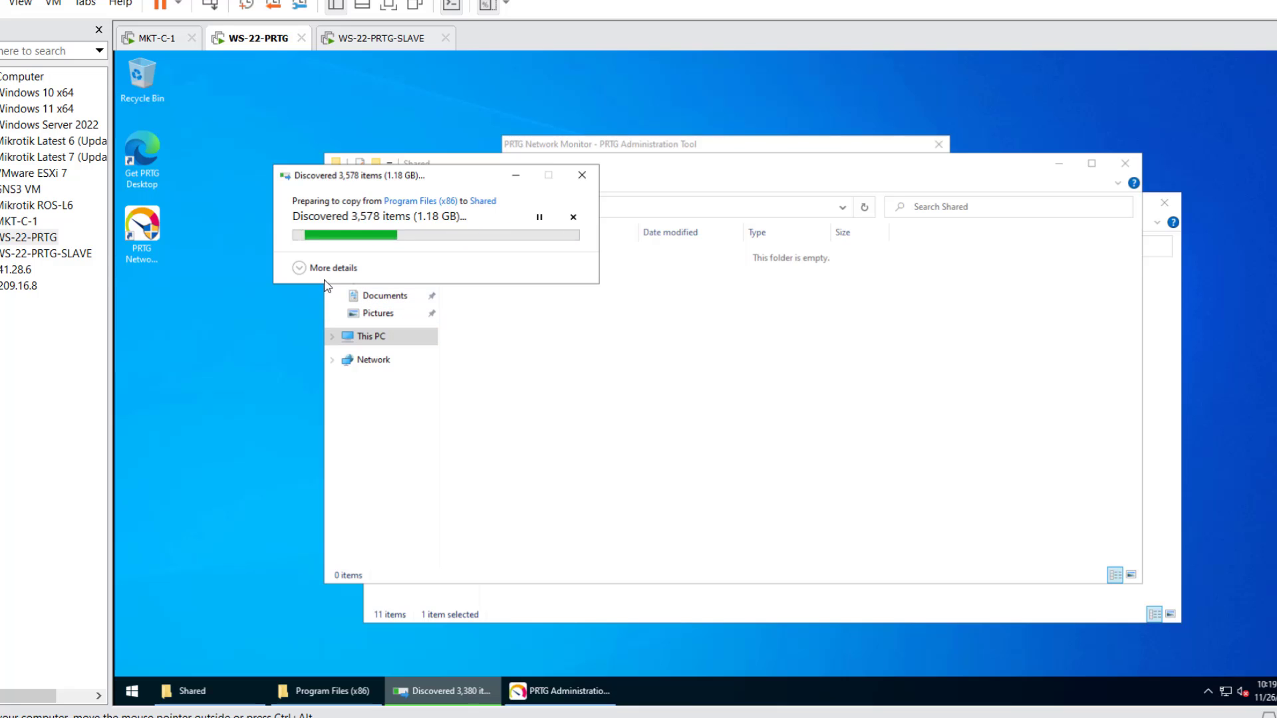
{"action": "left_click", "coordinate": [303, 268]}
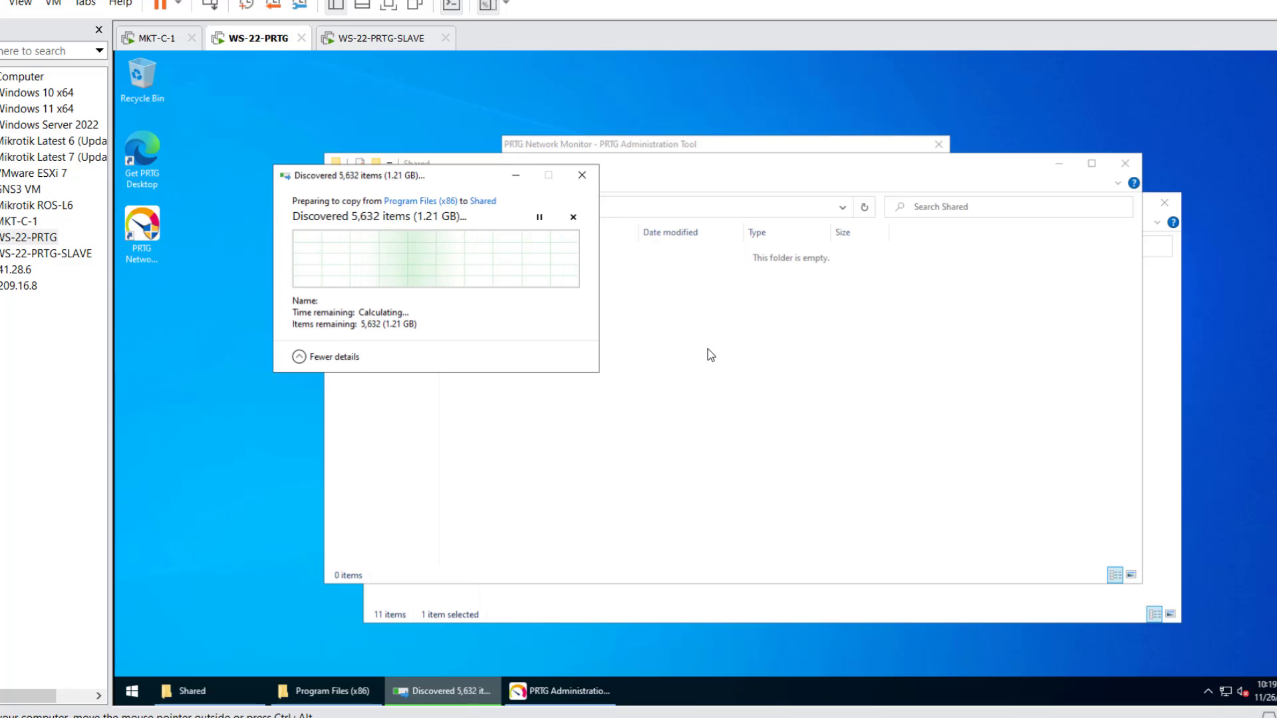
{"action": "left_click", "coordinate": [686, 351]}
{"action": "left_click", "coordinate": [338, 206]}
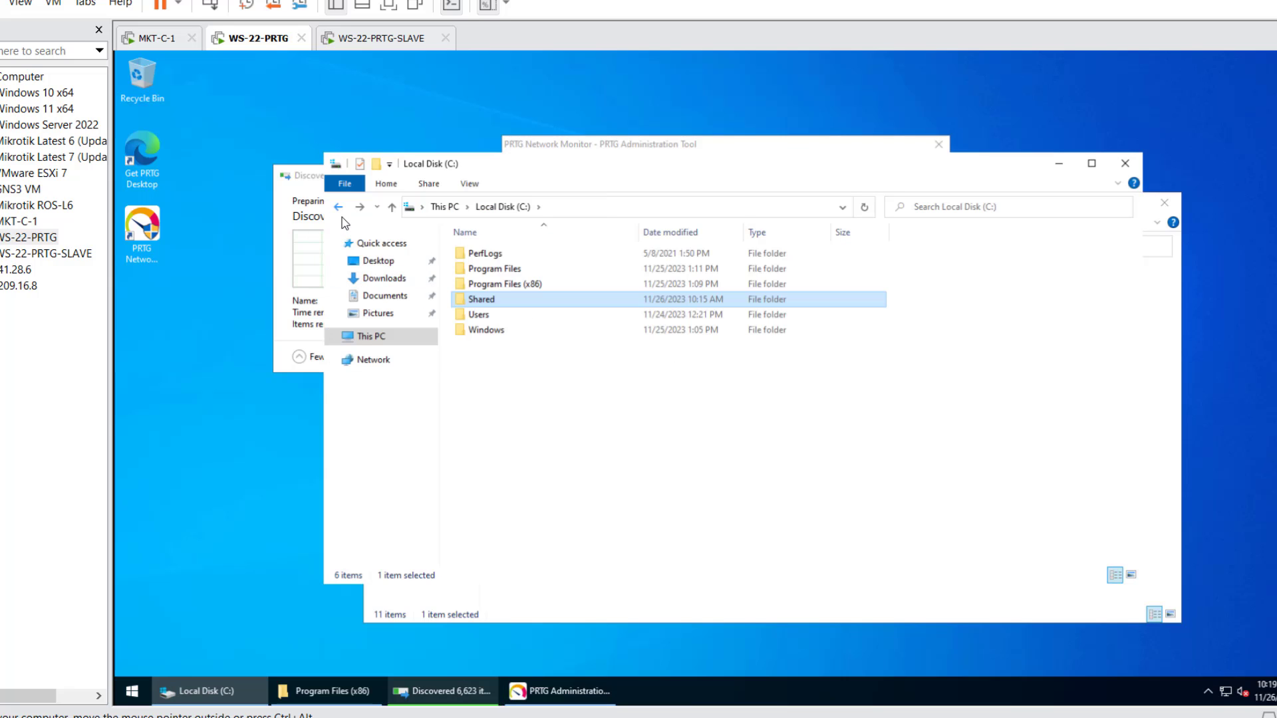
{"action": "double_click", "coordinate": [503, 284]}
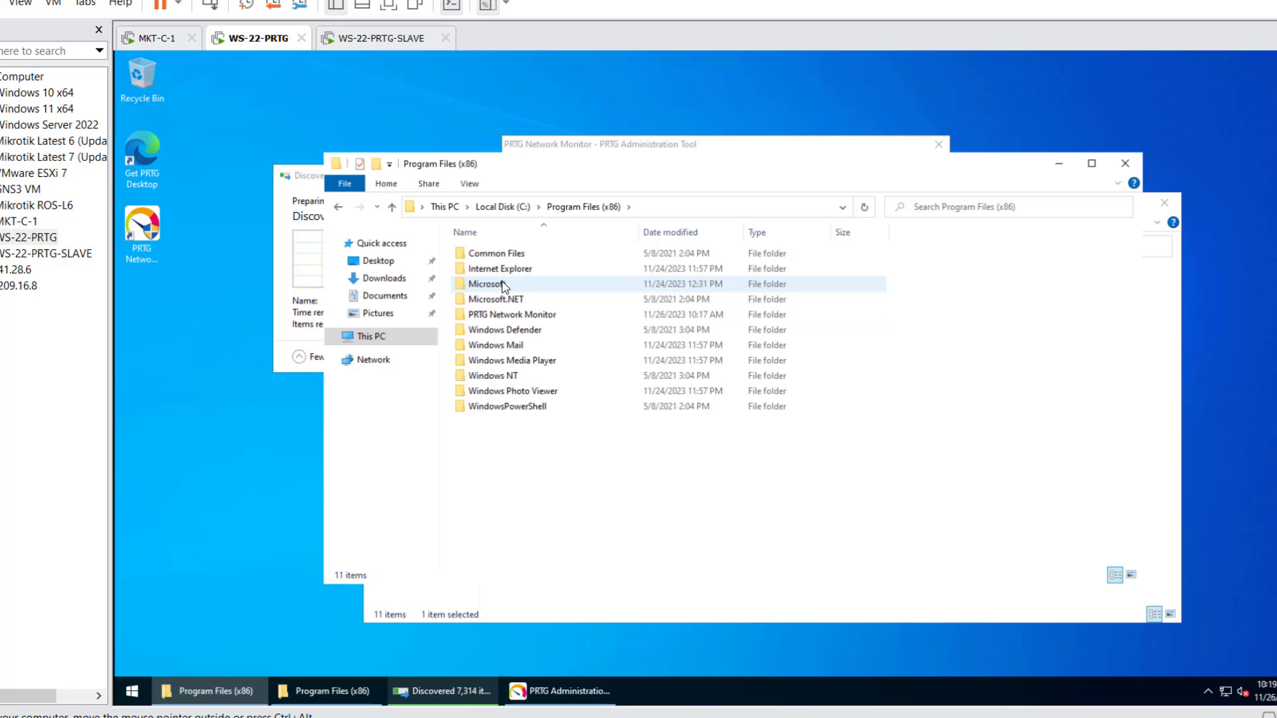
{"action": "left_click", "coordinate": [466, 320]}
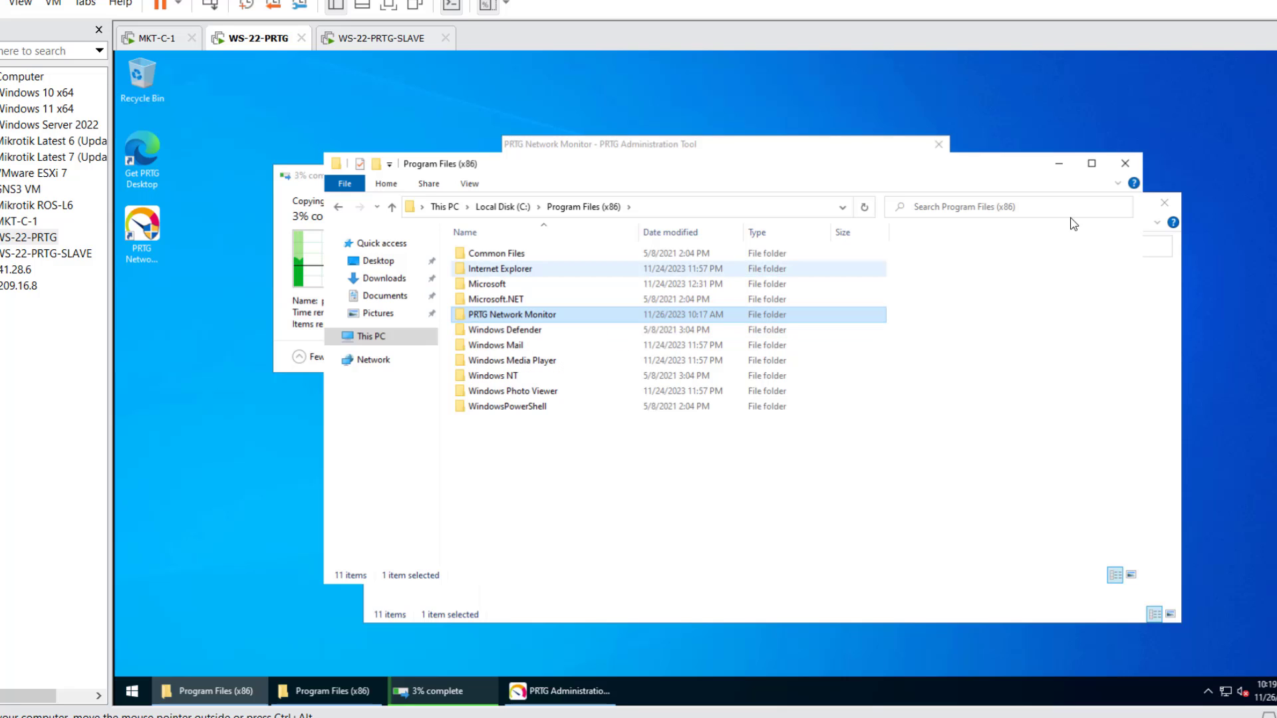
{"action": "left_click", "coordinate": [1164, 202]}
- Bring up the folder path's editing options and check the copy progress window
{"action": "left_click", "coordinate": [601, 208]}
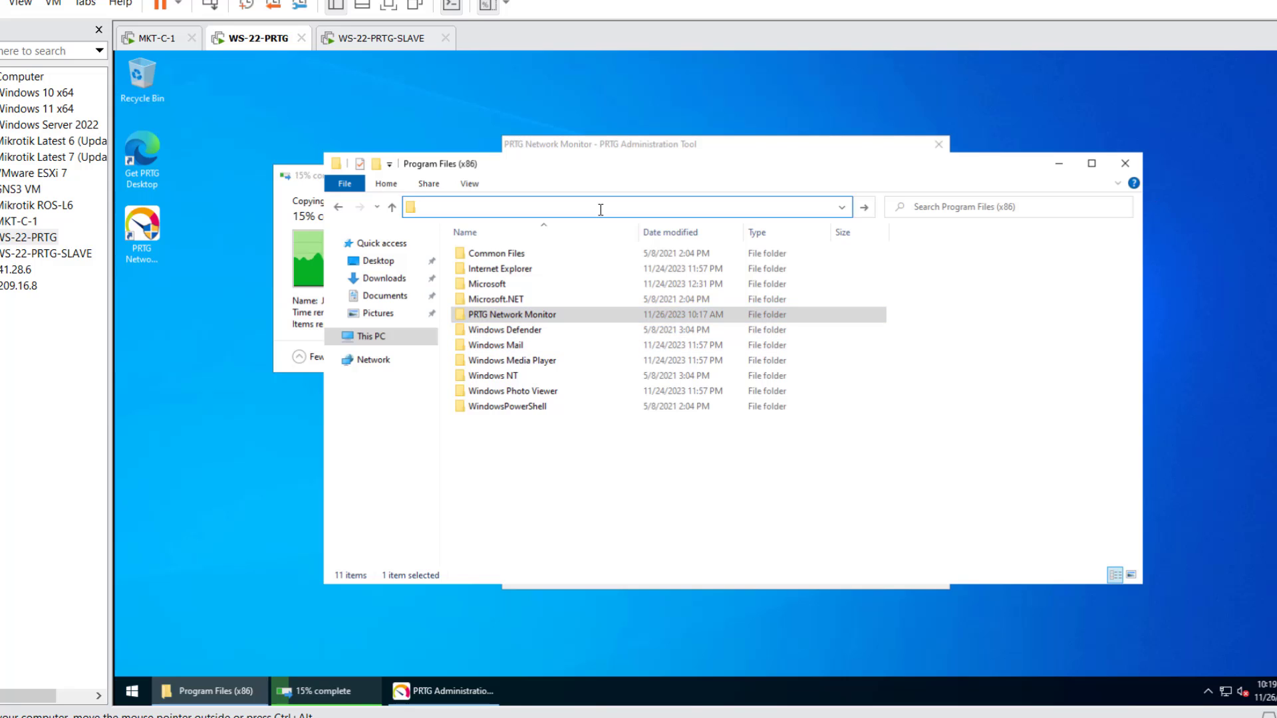
{"action": "right_click", "coordinate": [600, 209]}
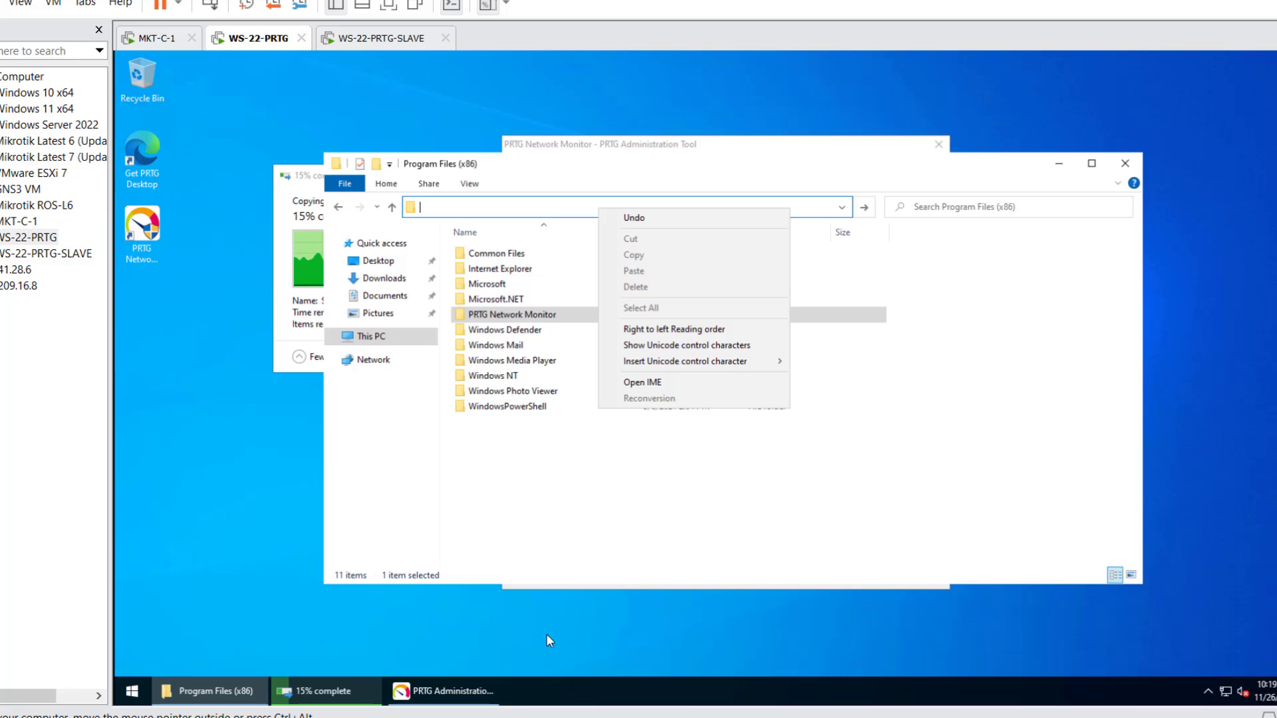
{"action": "mouse_move", "coordinate": [439, 692]}
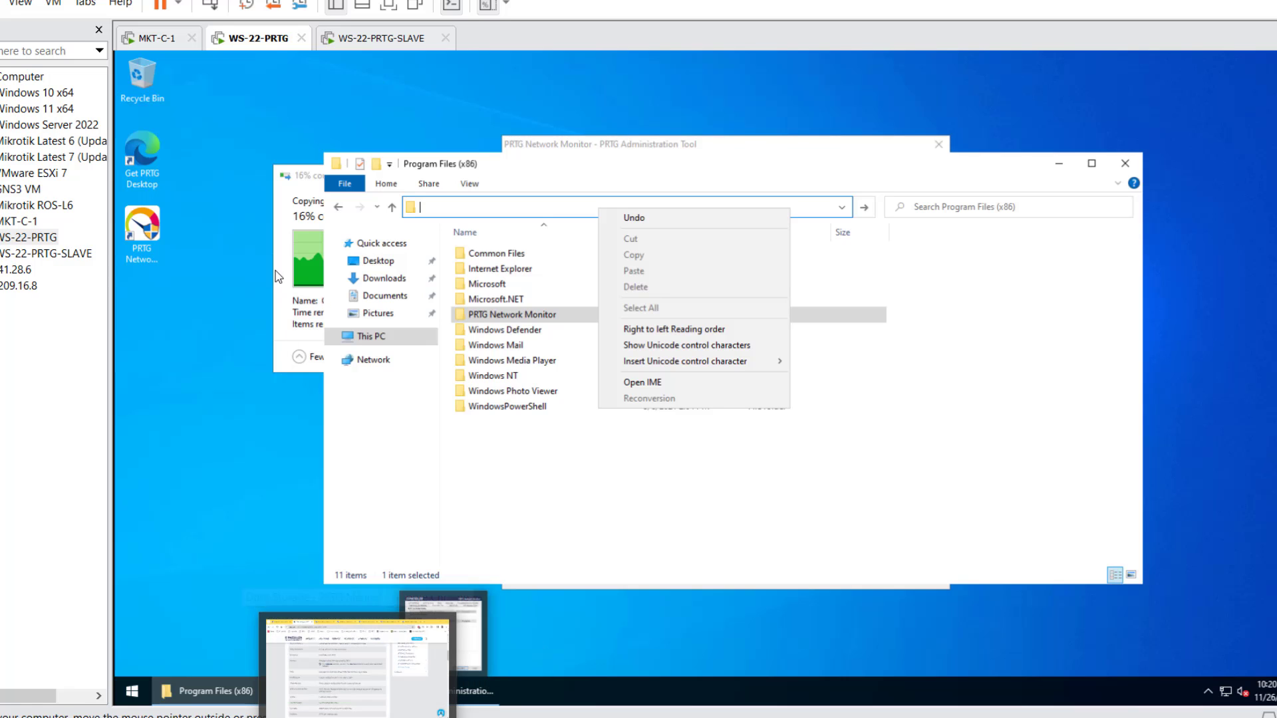
{"action": "left_click", "coordinate": [283, 247]}
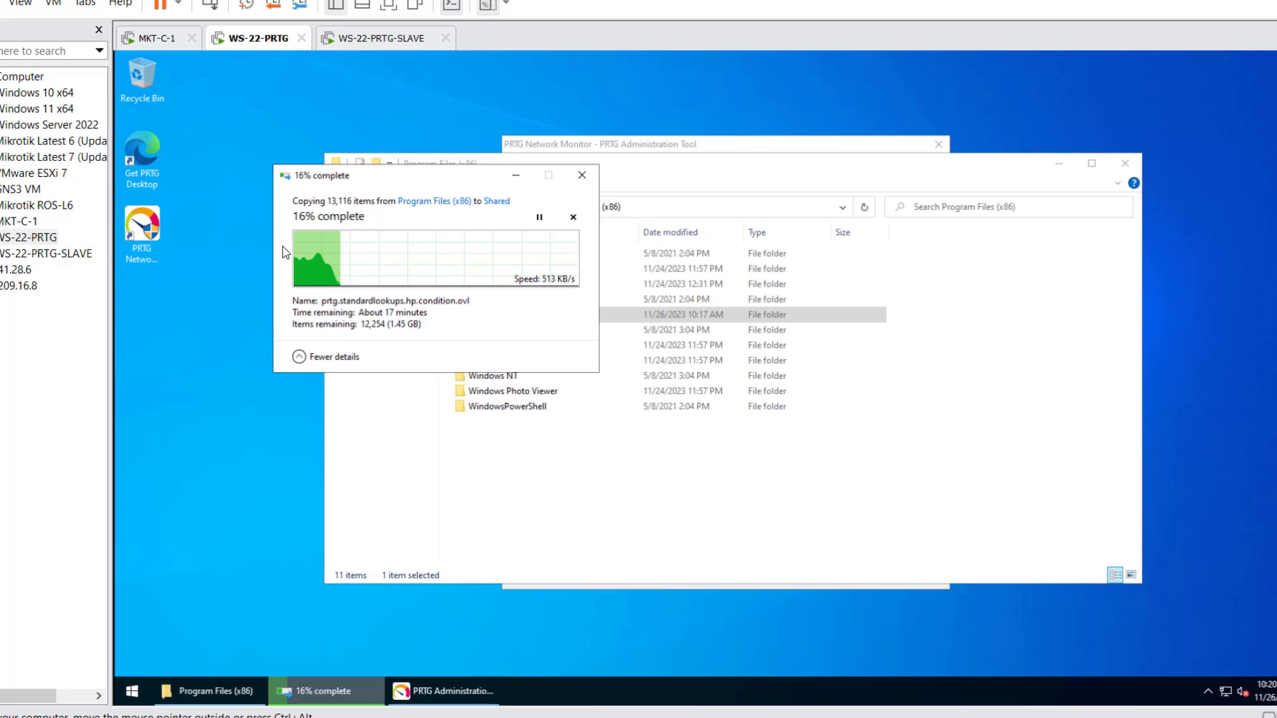
{"action": "mouse_move", "coordinate": [207, 691]}
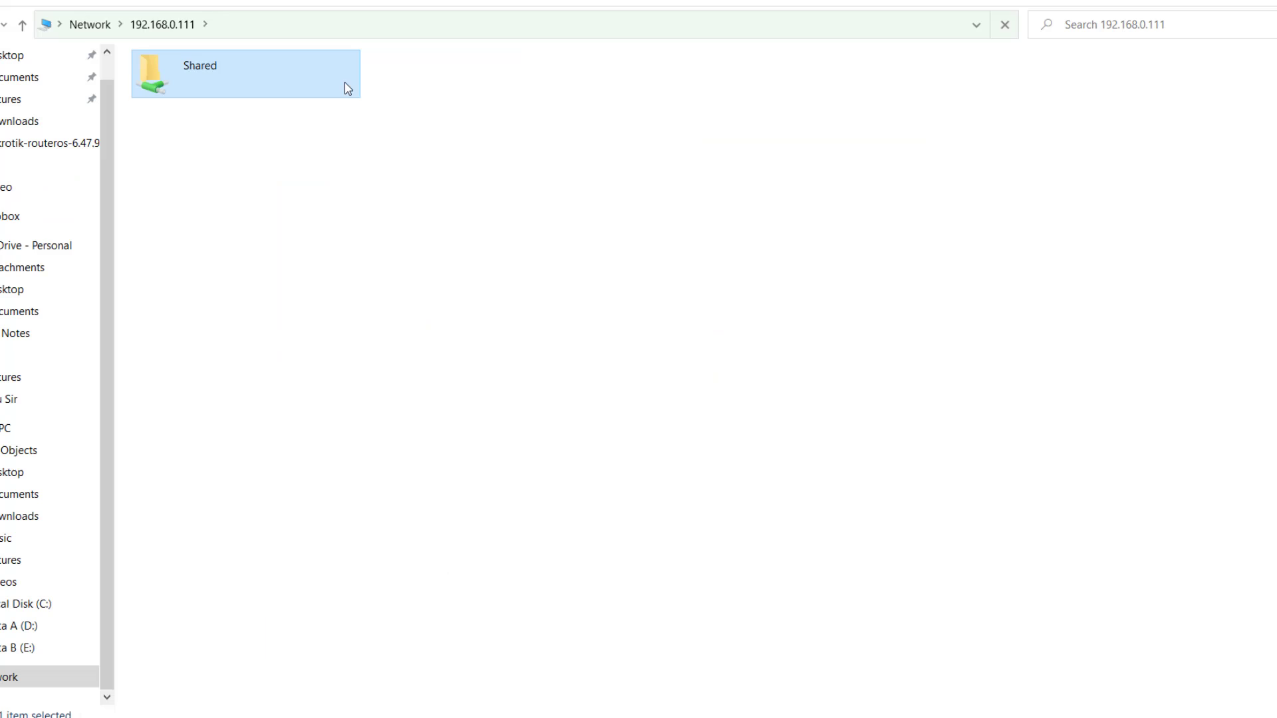
- Paste into the Shared folder on 192.168.0.111, then browse to C:\Shared and select 'new 2'
{"action": "double_click", "coordinate": [345, 86]}
{"action": "key", "text": "ctrl+v"}
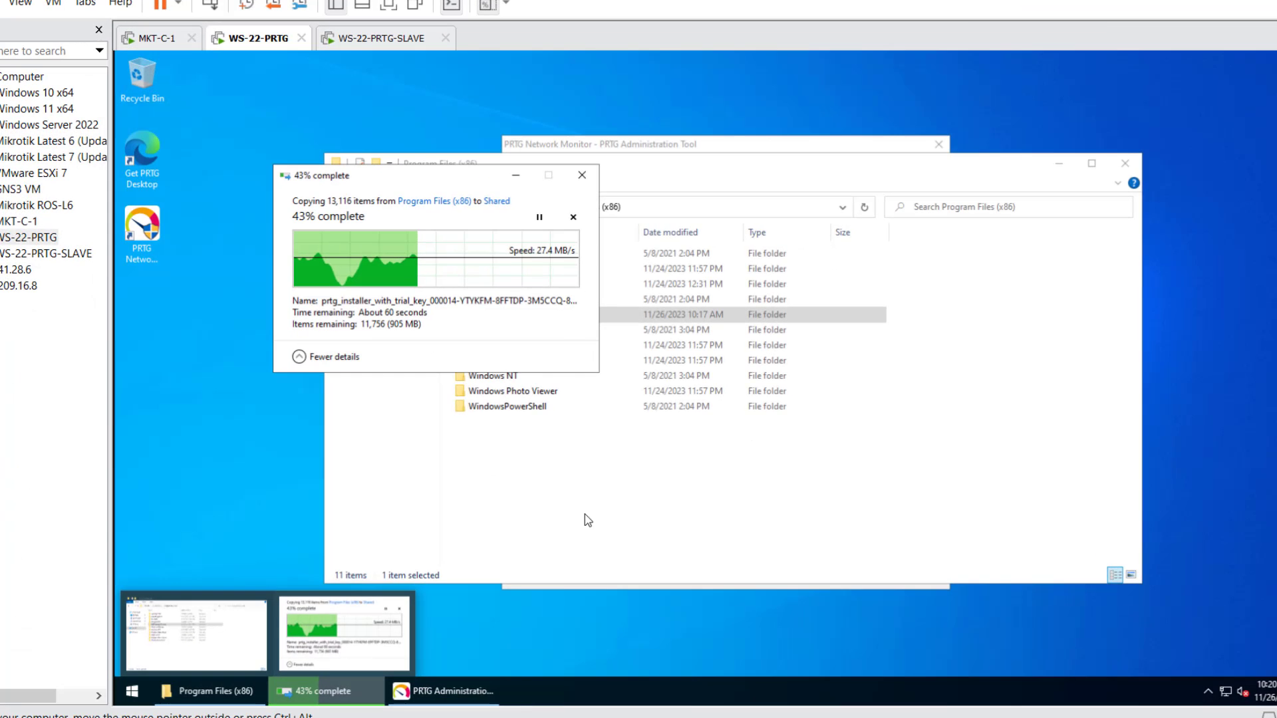
{"action": "left_click", "coordinate": [585, 513]}
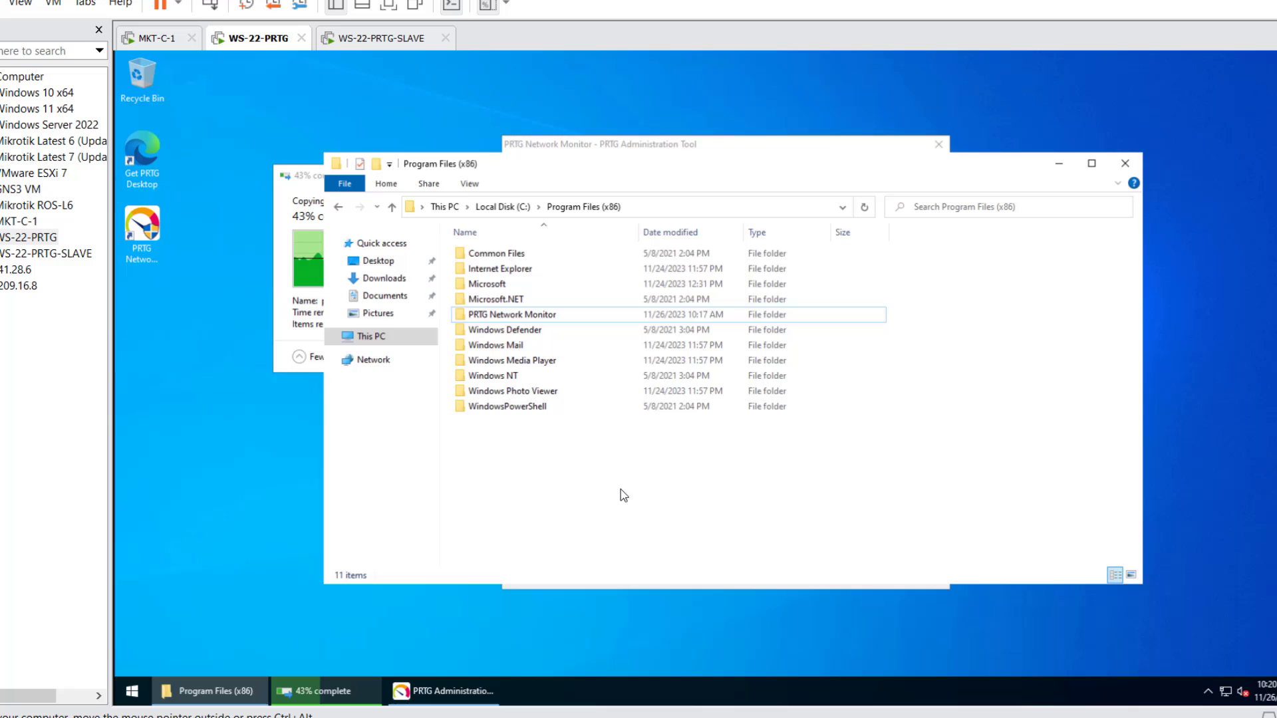
{"action": "left_click", "coordinate": [394, 343]}
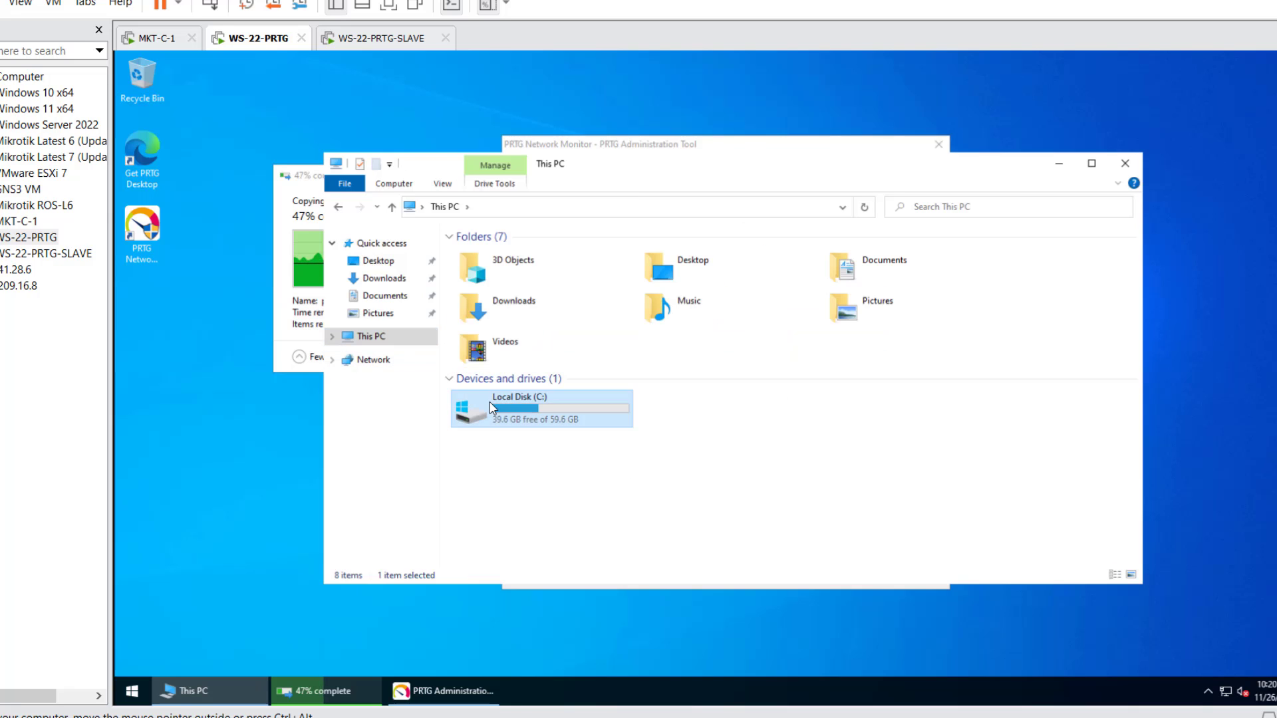
{"action": "double_click", "coordinate": [469, 407]}
{"action": "left_click", "coordinate": [488, 301]}
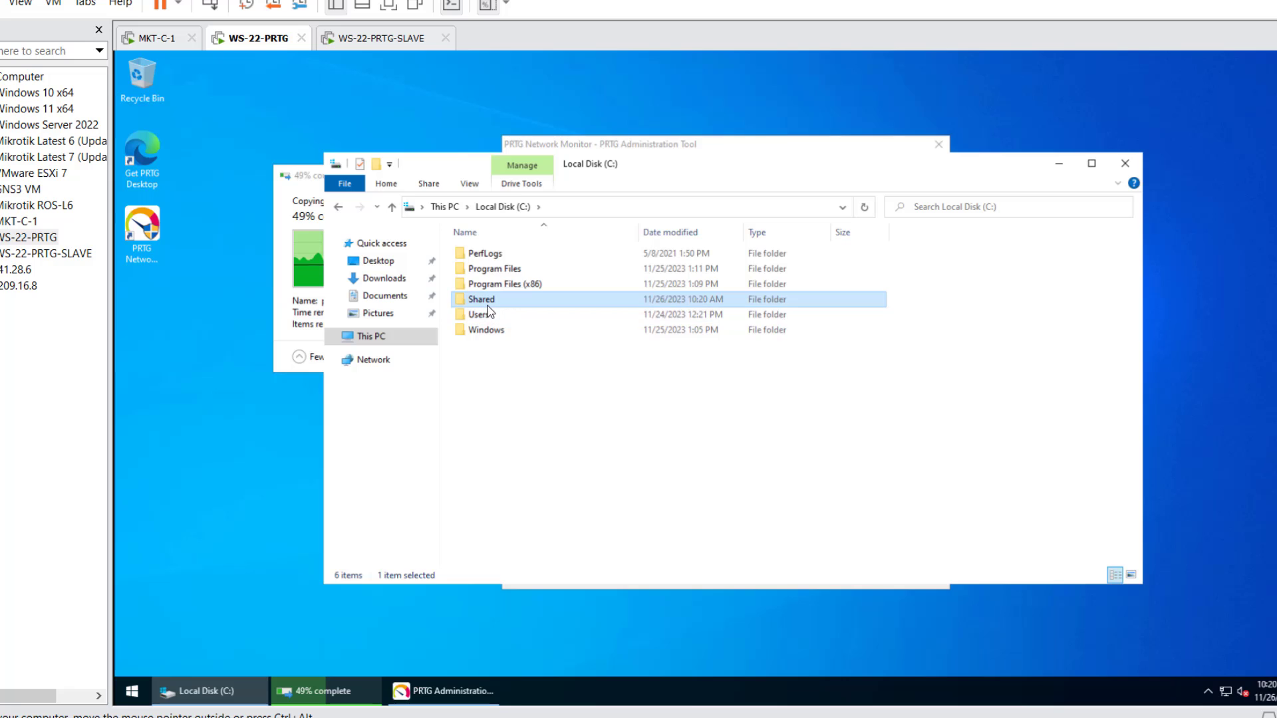
{"action": "double_click", "coordinate": [489, 299]}
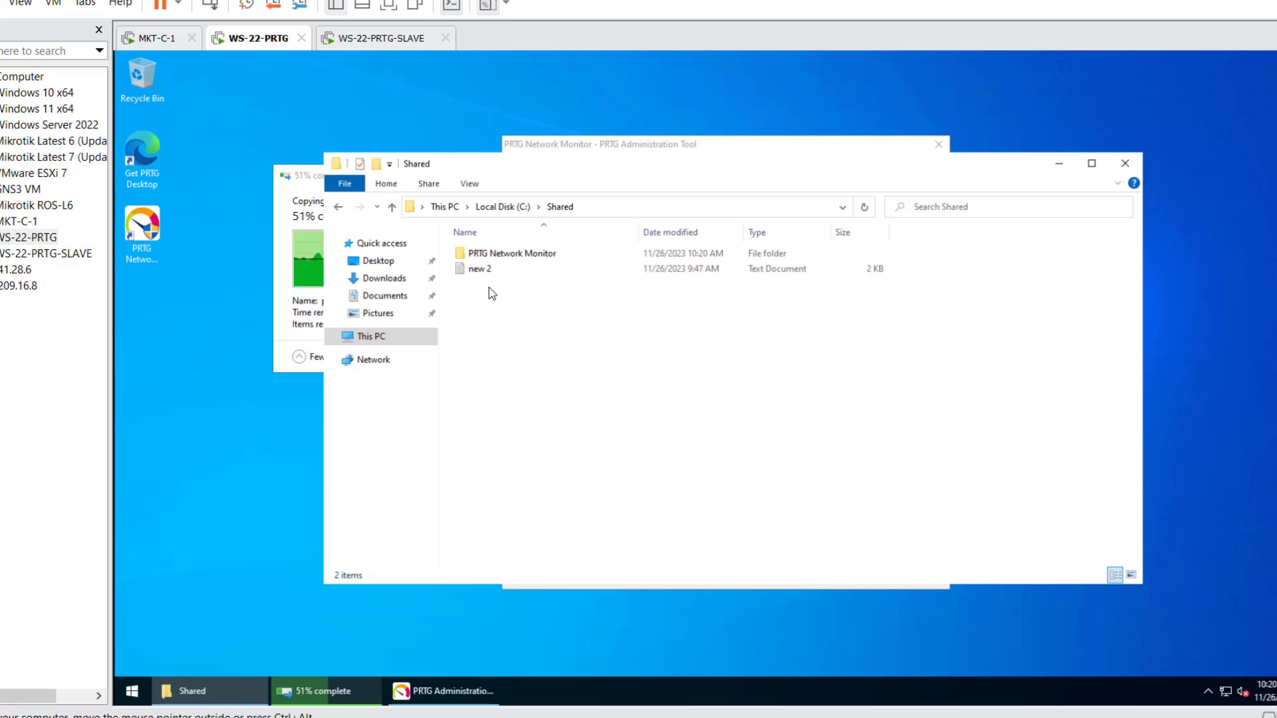
{"action": "left_click", "coordinate": [488, 274]}
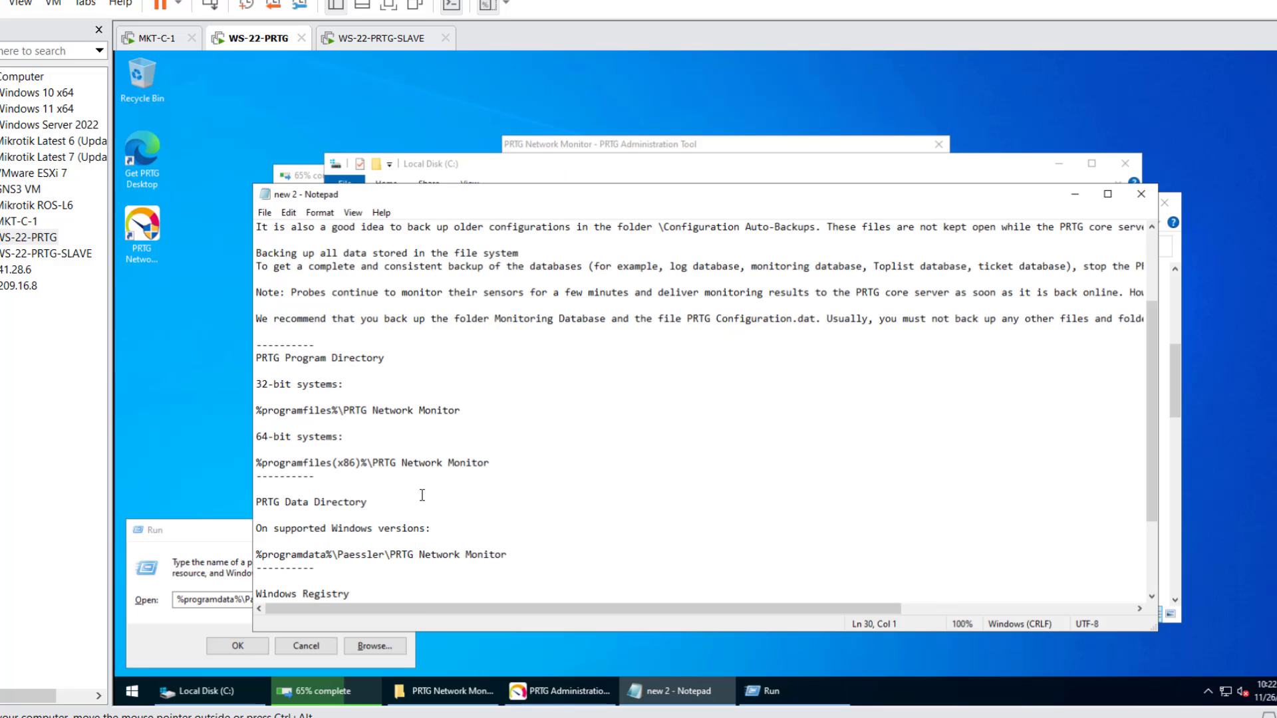
- Copy the PRTG Network Monitor data folder from ProgramData\Paessler, then open Shared on drive C:
{"action": "left_click", "coordinate": [237, 646]}
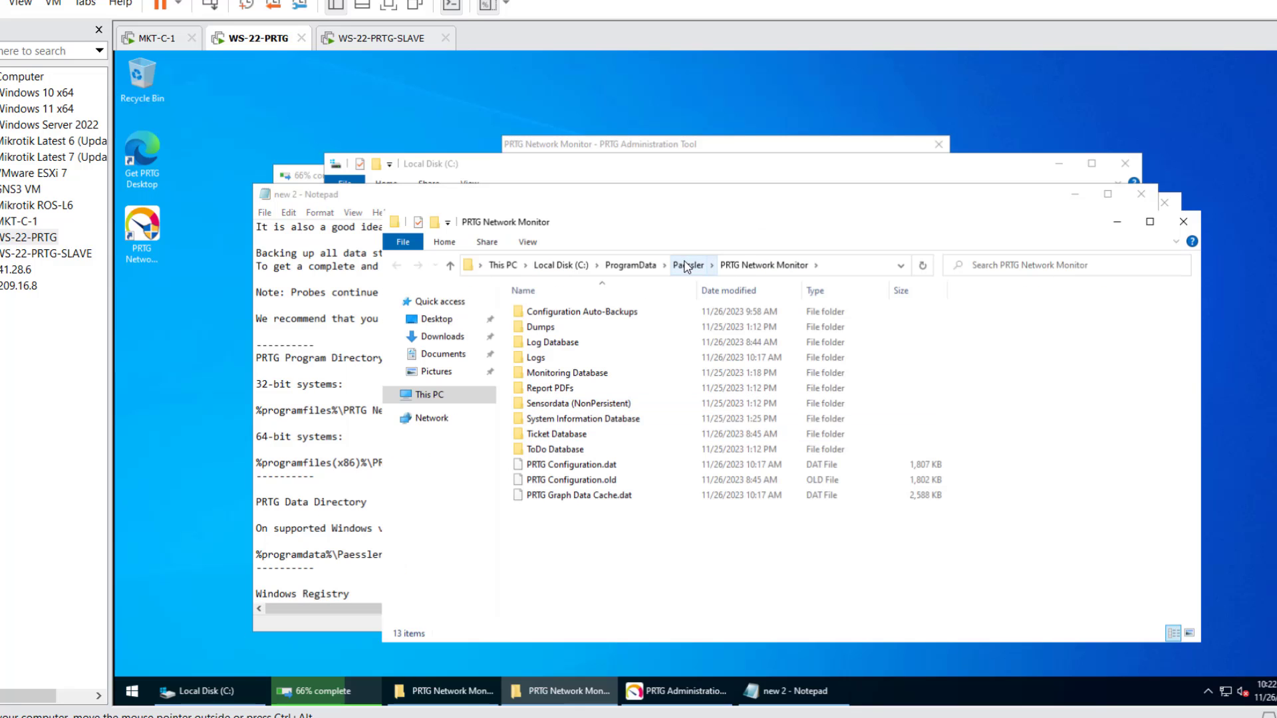
{"action": "left_click", "coordinate": [687, 265]}
{"action": "left_click", "coordinate": [609, 313]}
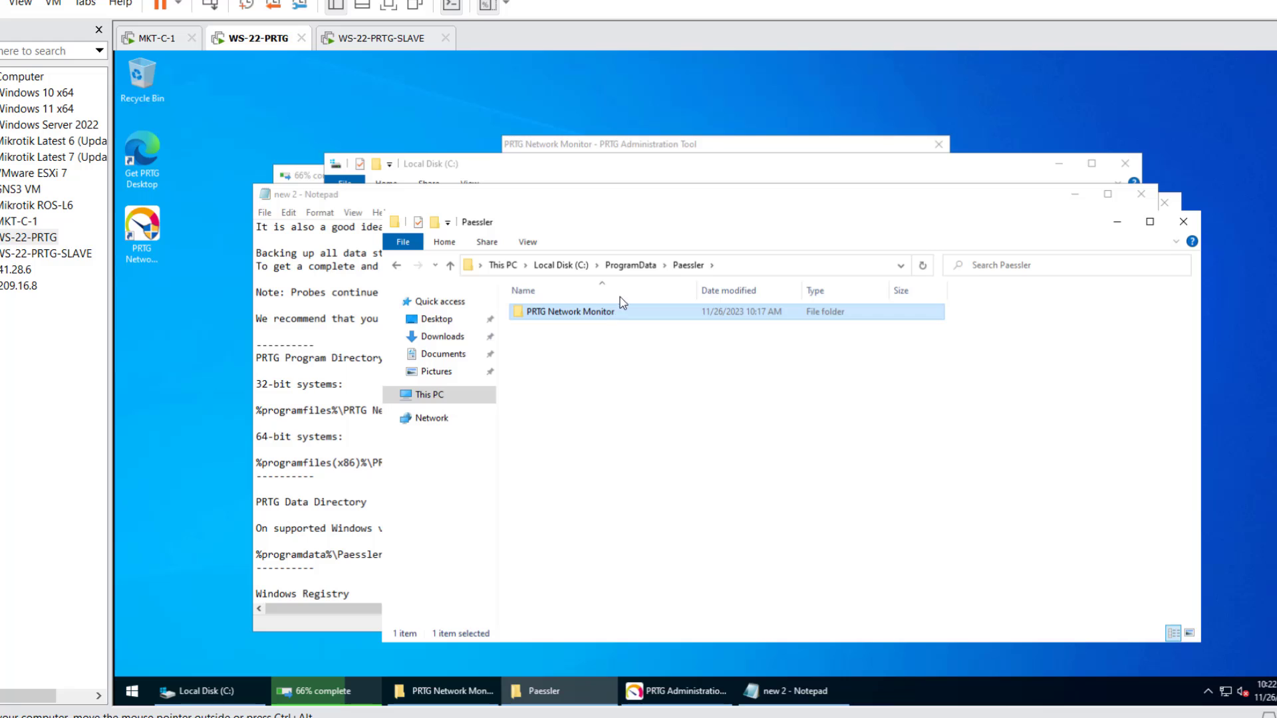
{"action": "right_click", "coordinate": [613, 318]}
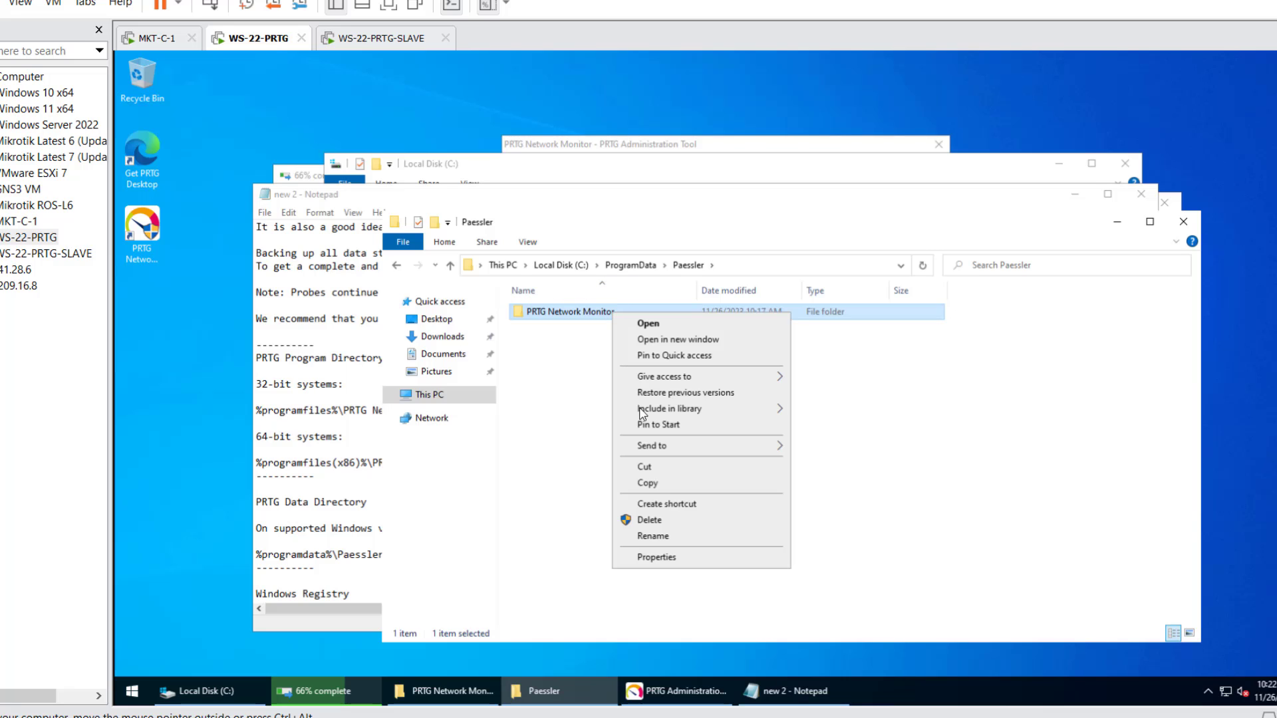
{"action": "left_click", "coordinate": [675, 483]}
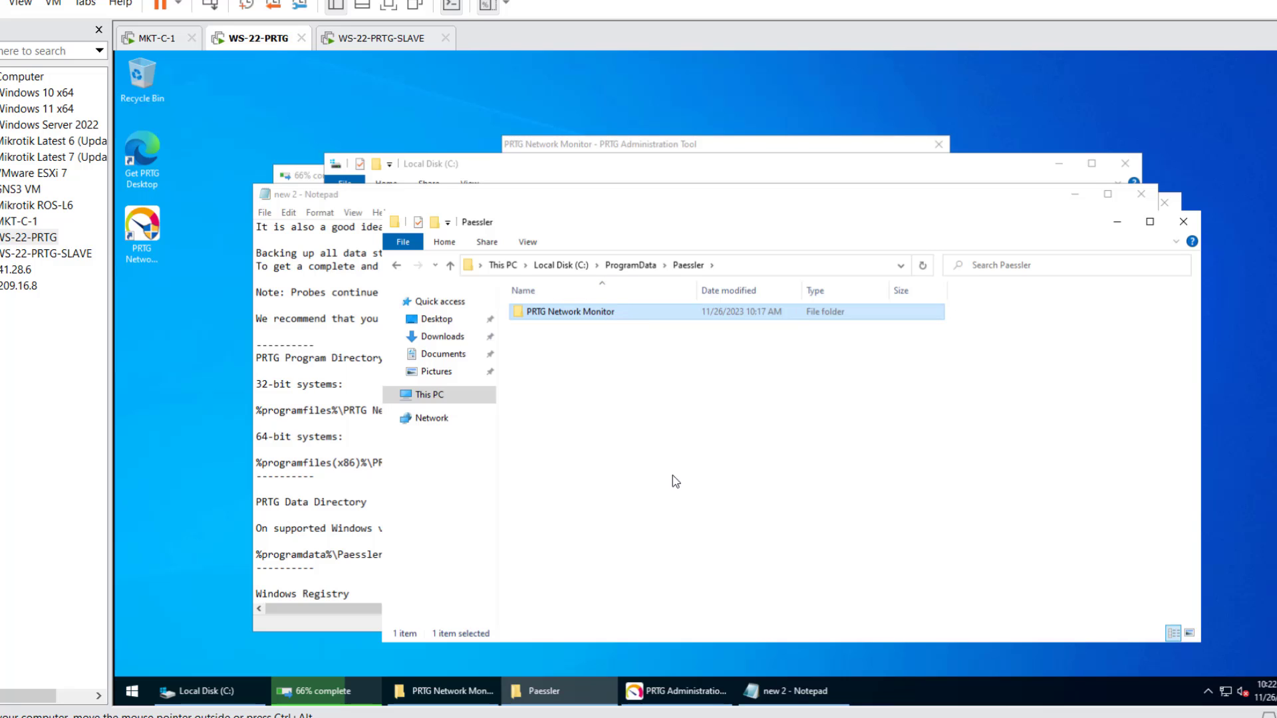
{"action": "left_click", "coordinate": [575, 181]}
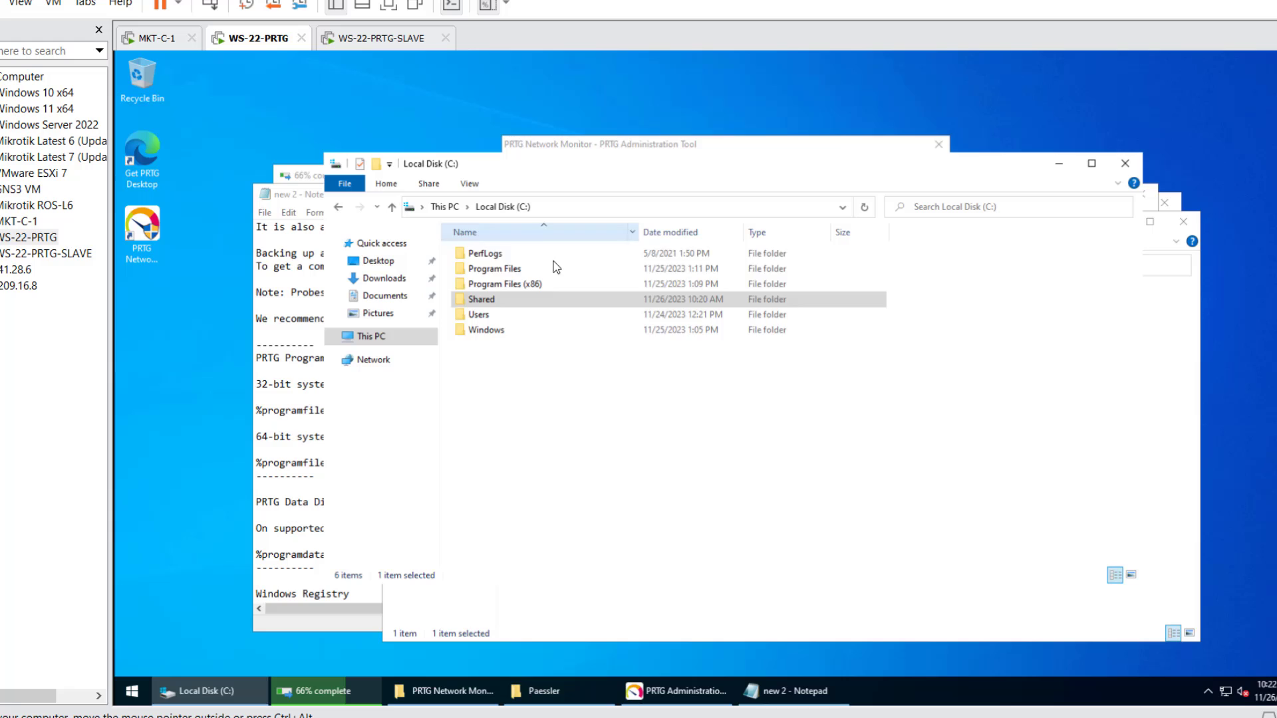
{"action": "double_click", "coordinate": [522, 303]}
- Create a new folder named 'data' inside Shared
{"action": "right_click", "coordinate": [525, 310]}
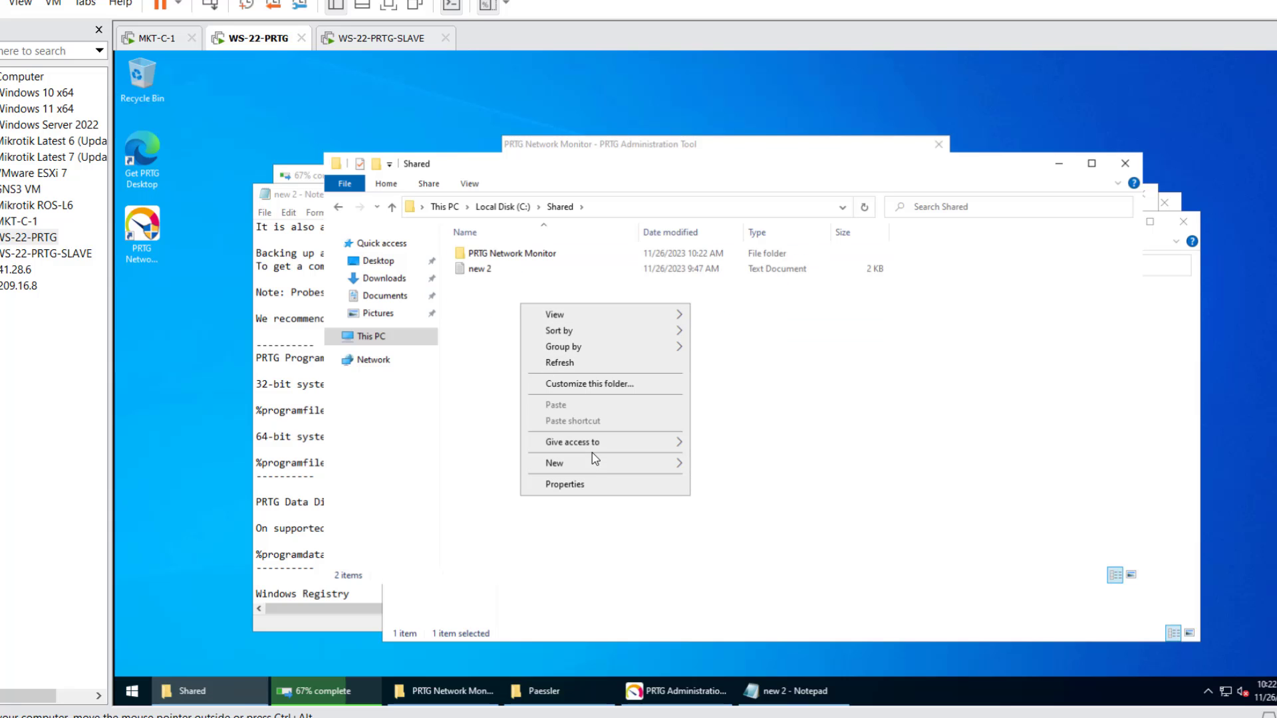
{"action": "left_click", "coordinate": [712, 465]}
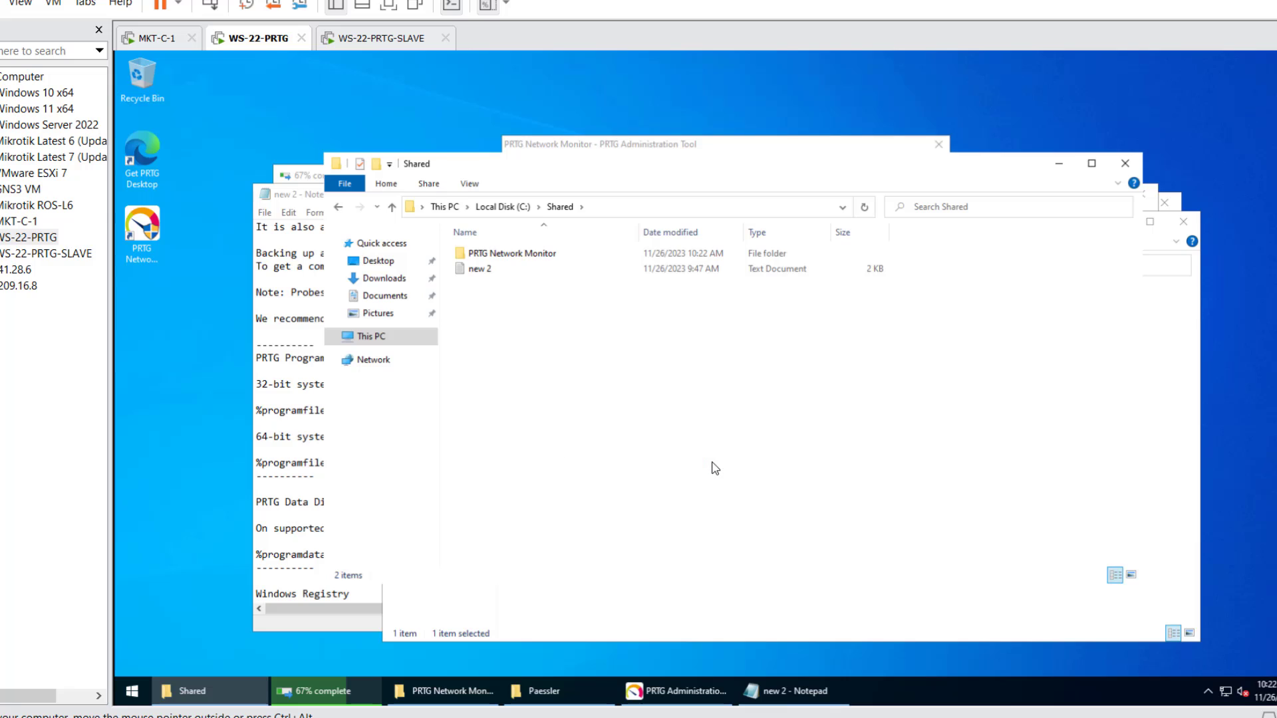
{"action": "type", "text": "data"}
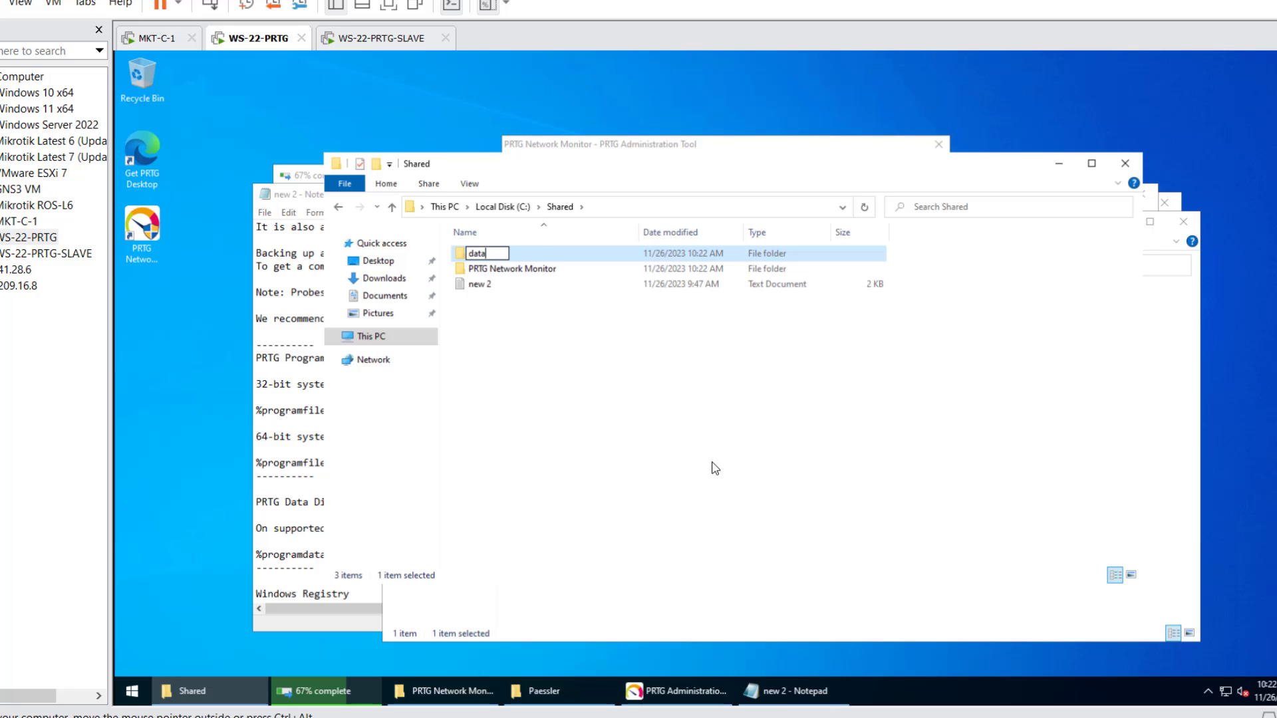
{"action": "key", "text": "Return"}
{"action": "key", "text": "Return"}
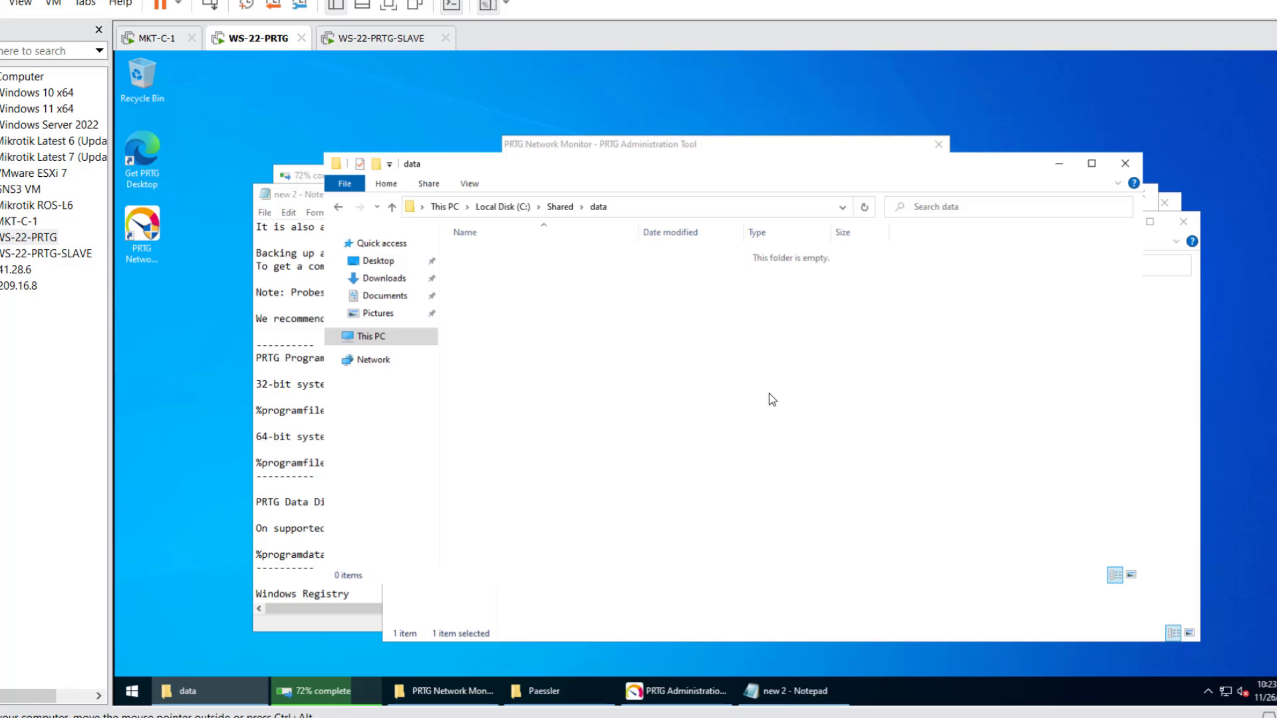
- Open the data folder's paste options, shift its window right, and check the copy progress
{"action": "right_click", "coordinate": [711, 365]}
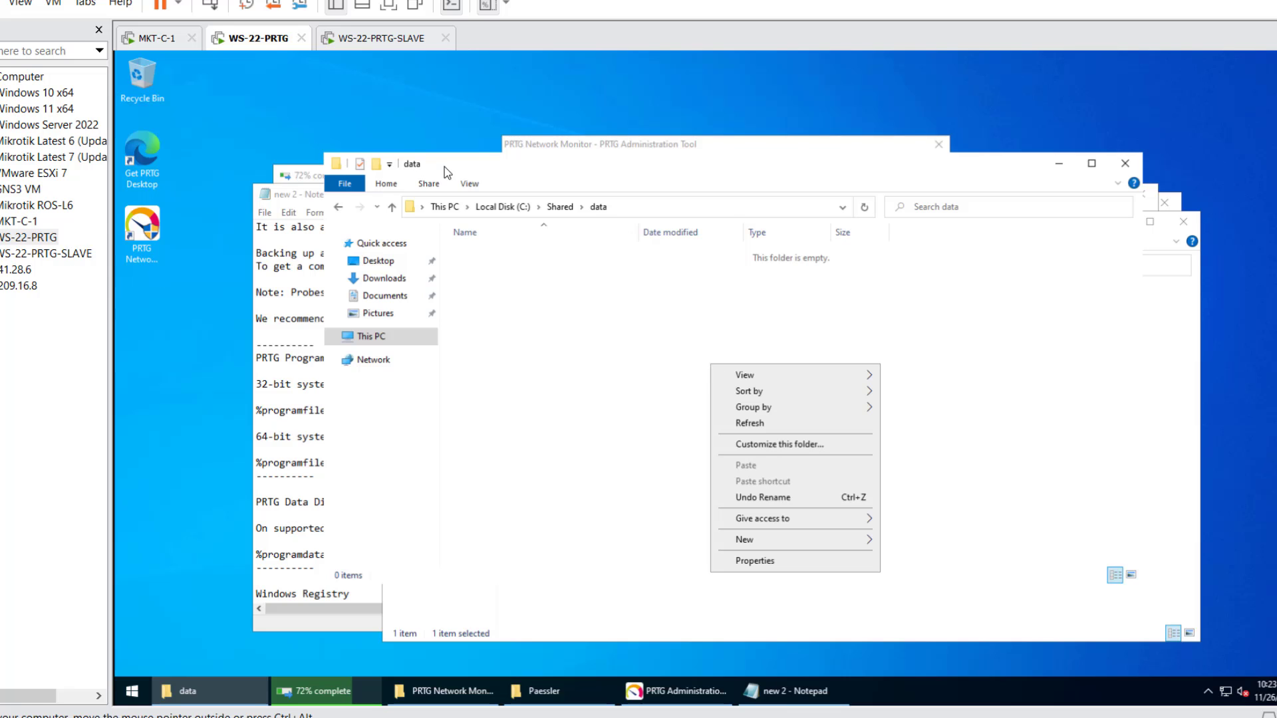
{"action": "left_click_drag", "start_coordinate": [445, 171], "coordinate": [541, 165]}
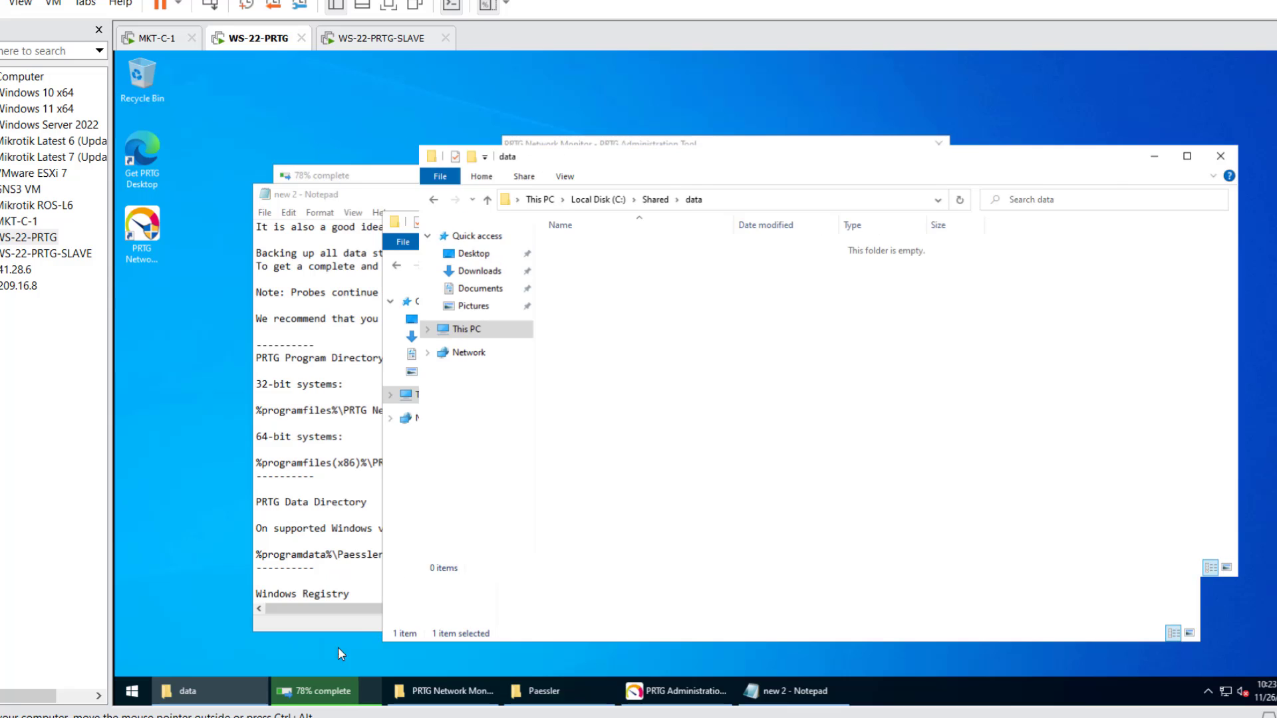
{"action": "left_click", "coordinate": [319, 691]}
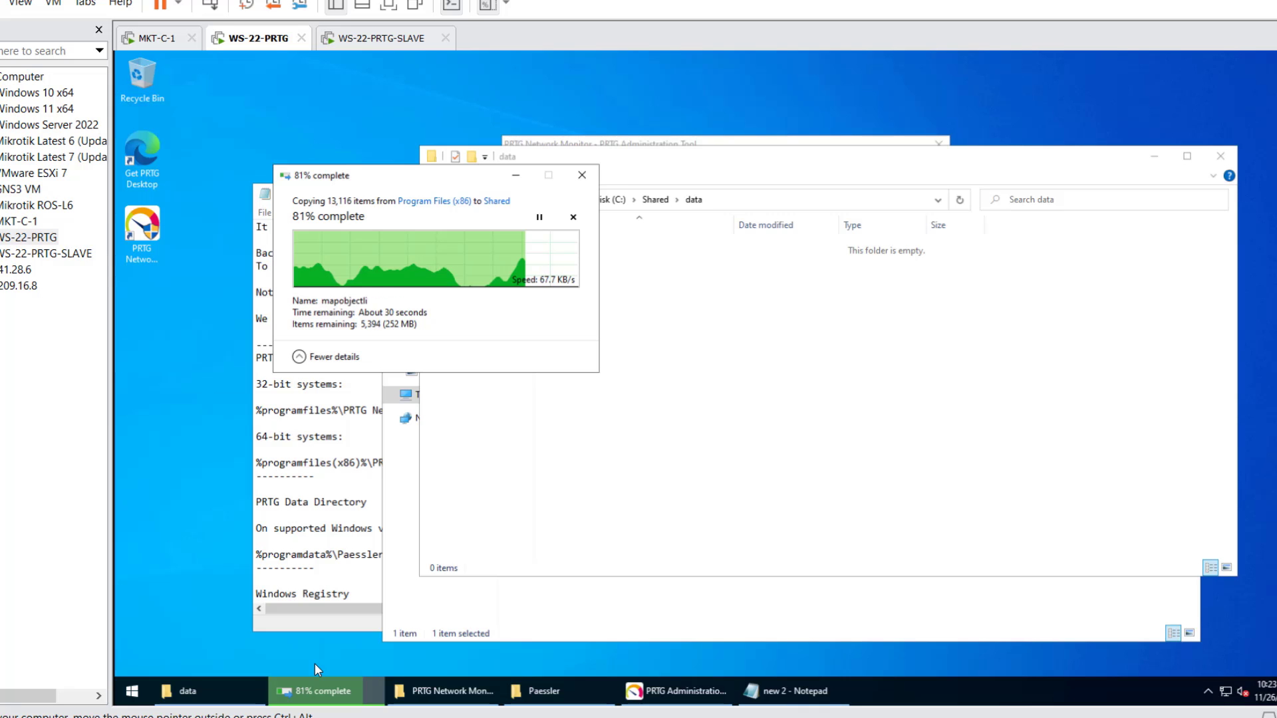
- Launch Server Manager from the Start menu and show its Local Server properties
{"action": "left_click", "coordinate": [130, 695]}
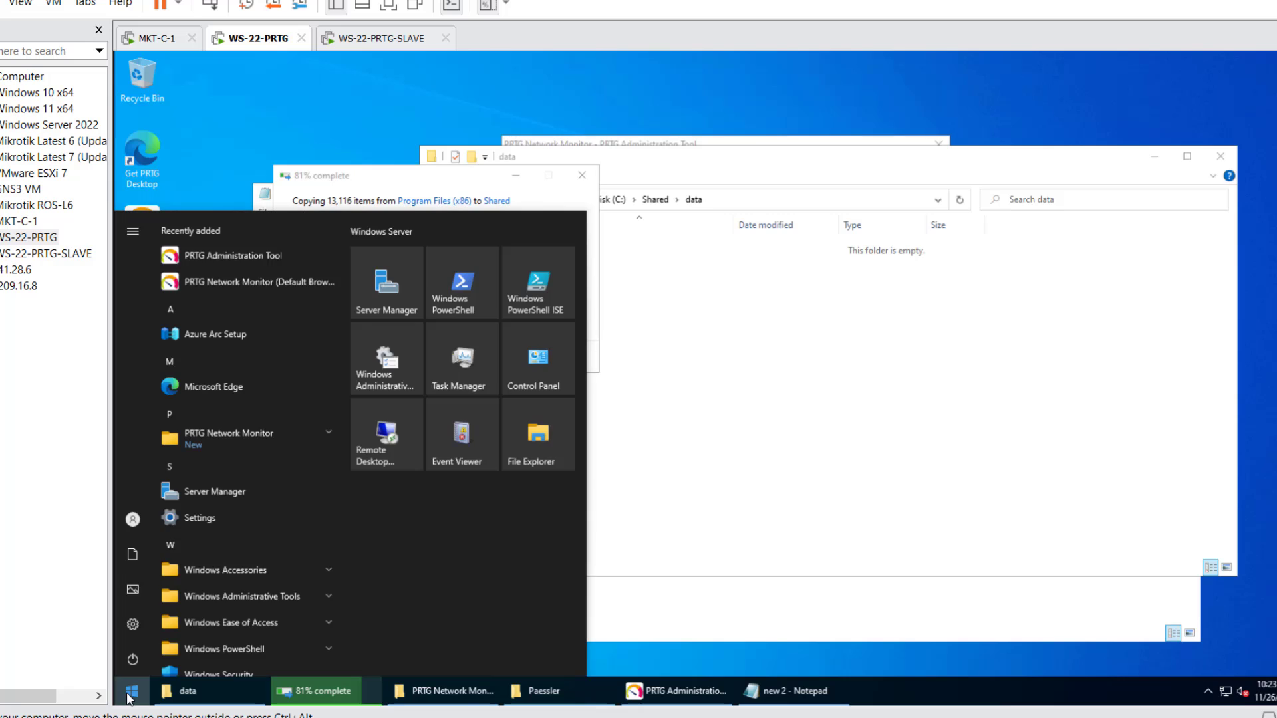
{"action": "left_click", "coordinate": [220, 490]}
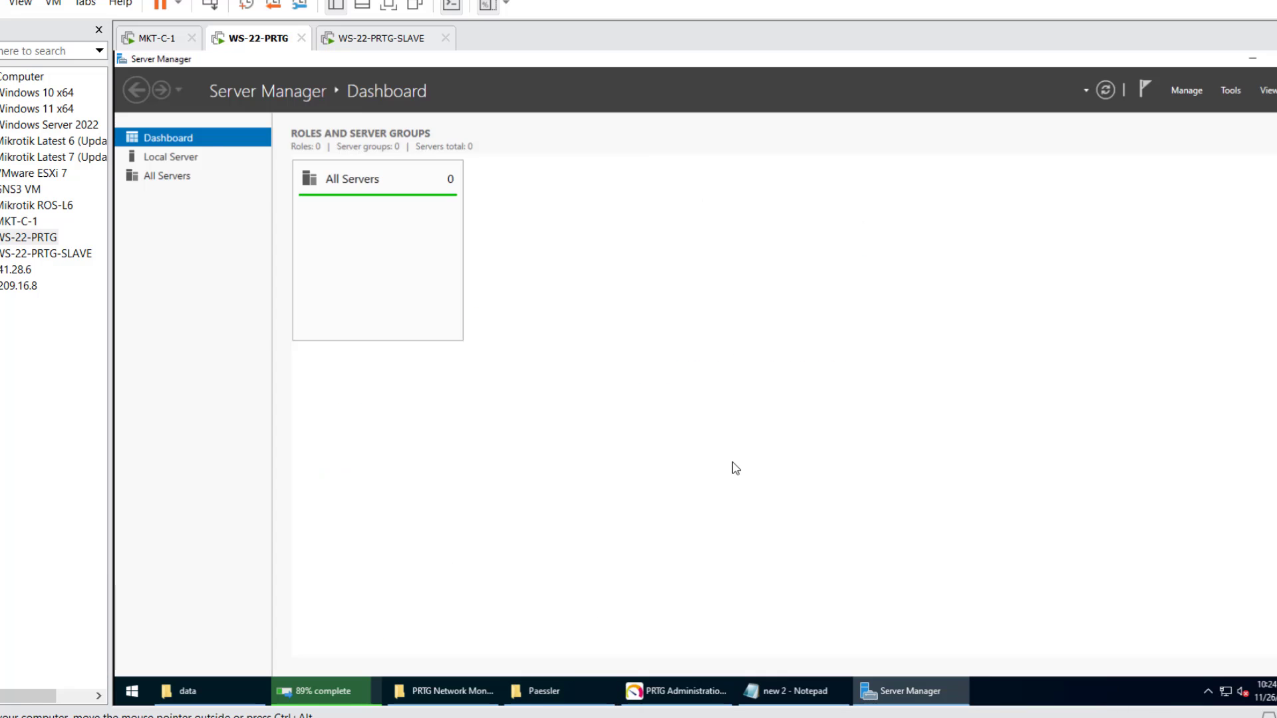
{"action": "left_click", "coordinate": [170, 156]}
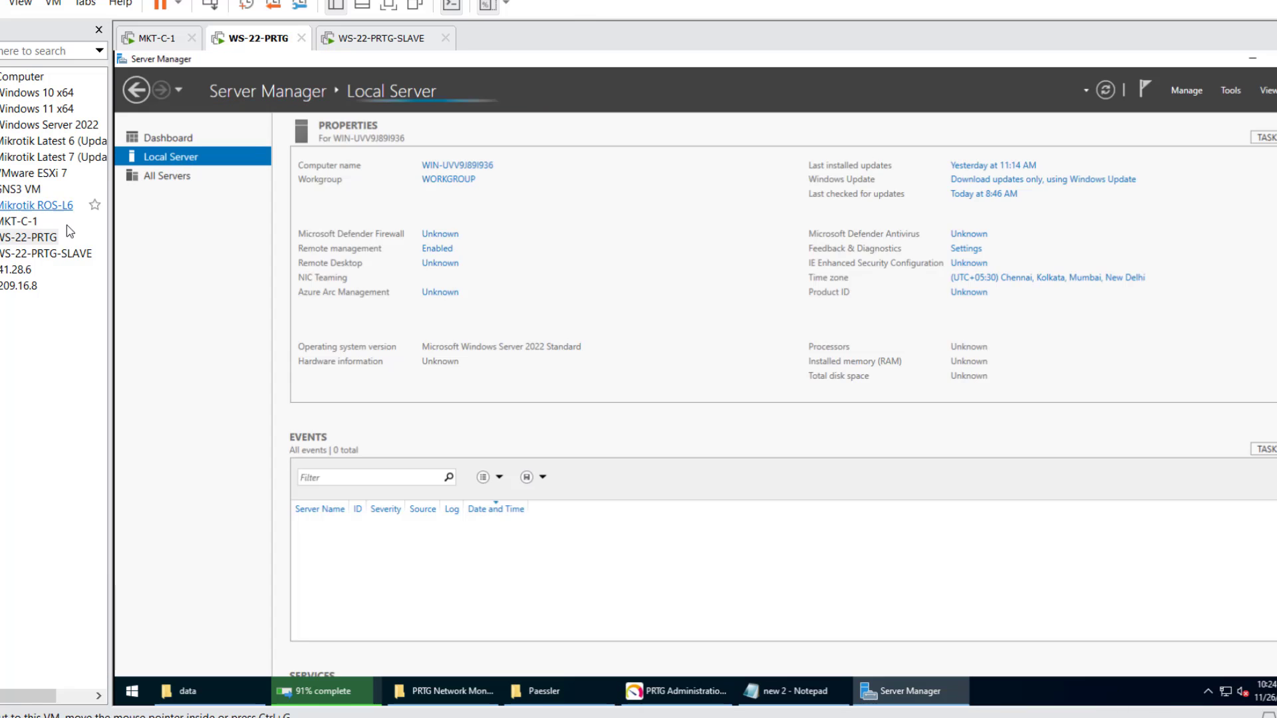
- Check the remote access settings, then attempt a connection to 192.168.0.111, which fails without credentials
{"action": "left_click", "coordinate": [439, 264]}
{"action": "left_click", "coordinate": [302, 415]}
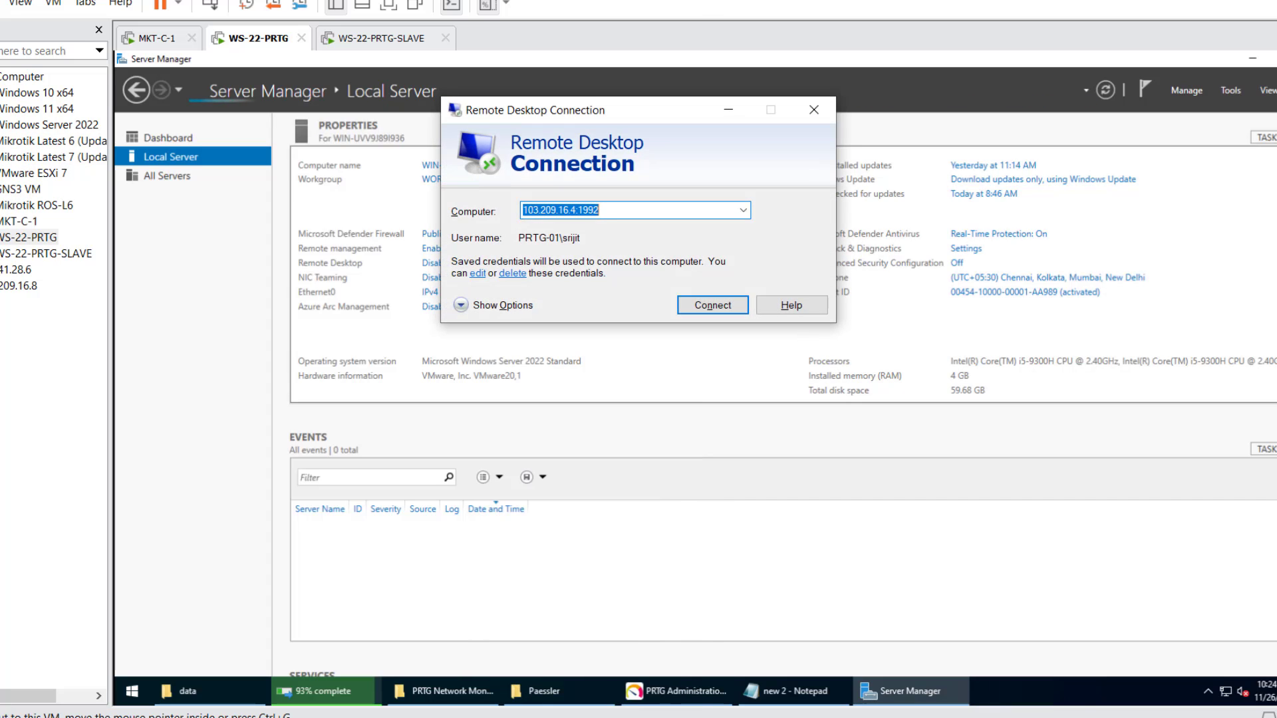
{"action": "type", "text": "192.168.0.111"}
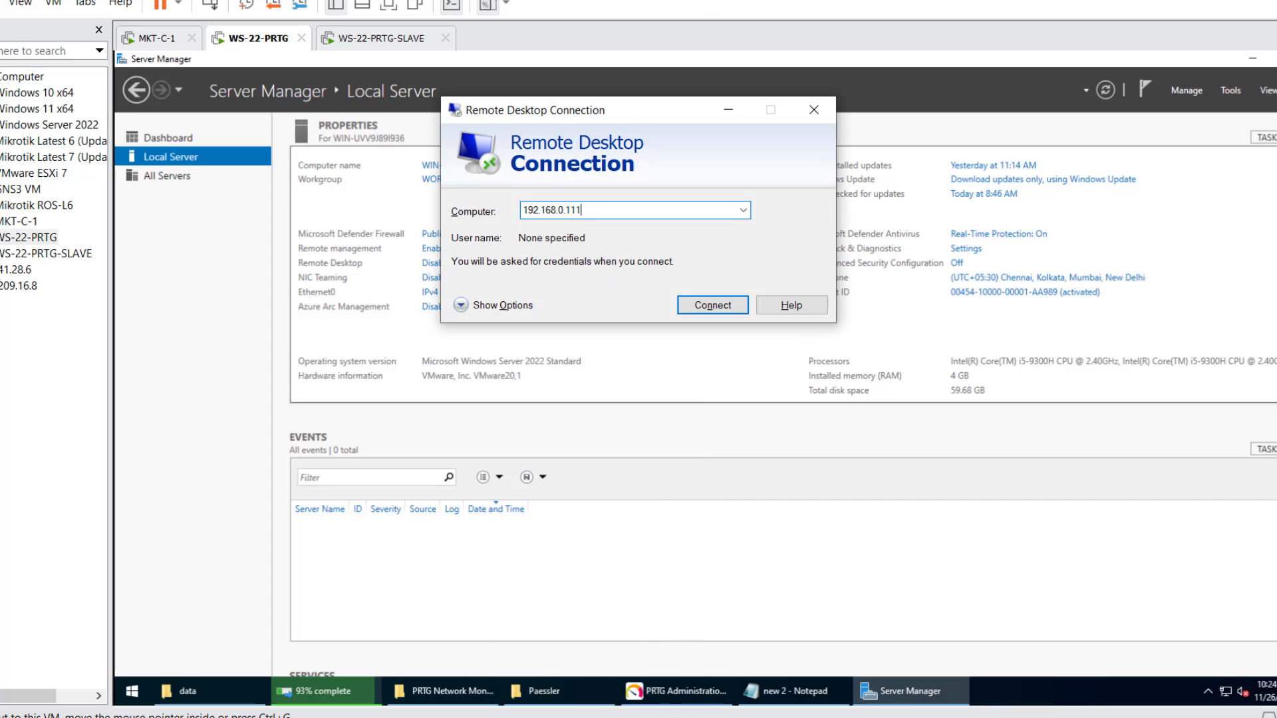
{"action": "key", "text": "Return"}
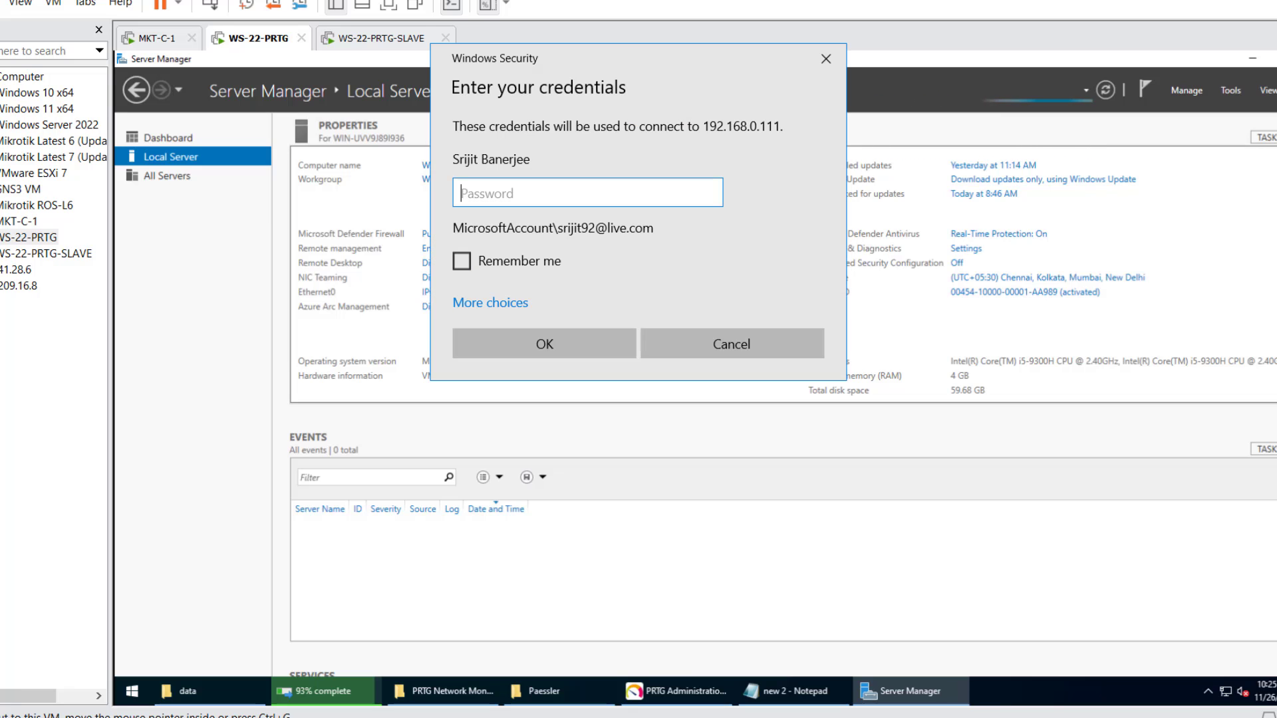
{"action": "left_click", "coordinate": [460, 338]}
{"action": "left_click", "coordinate": [732, 366]}
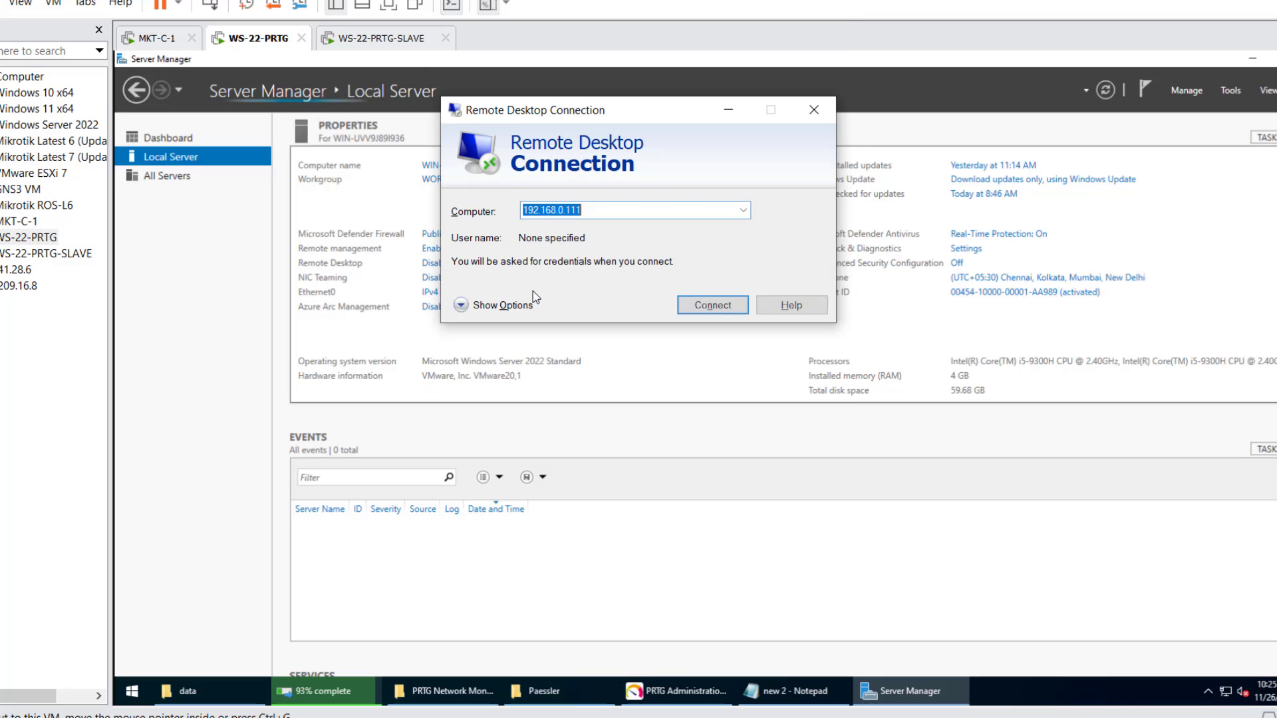
- Reconnect to 192.168.0.111 using a different account's user name and password
{"action": "left_click", "coordinate": [492, 301]}
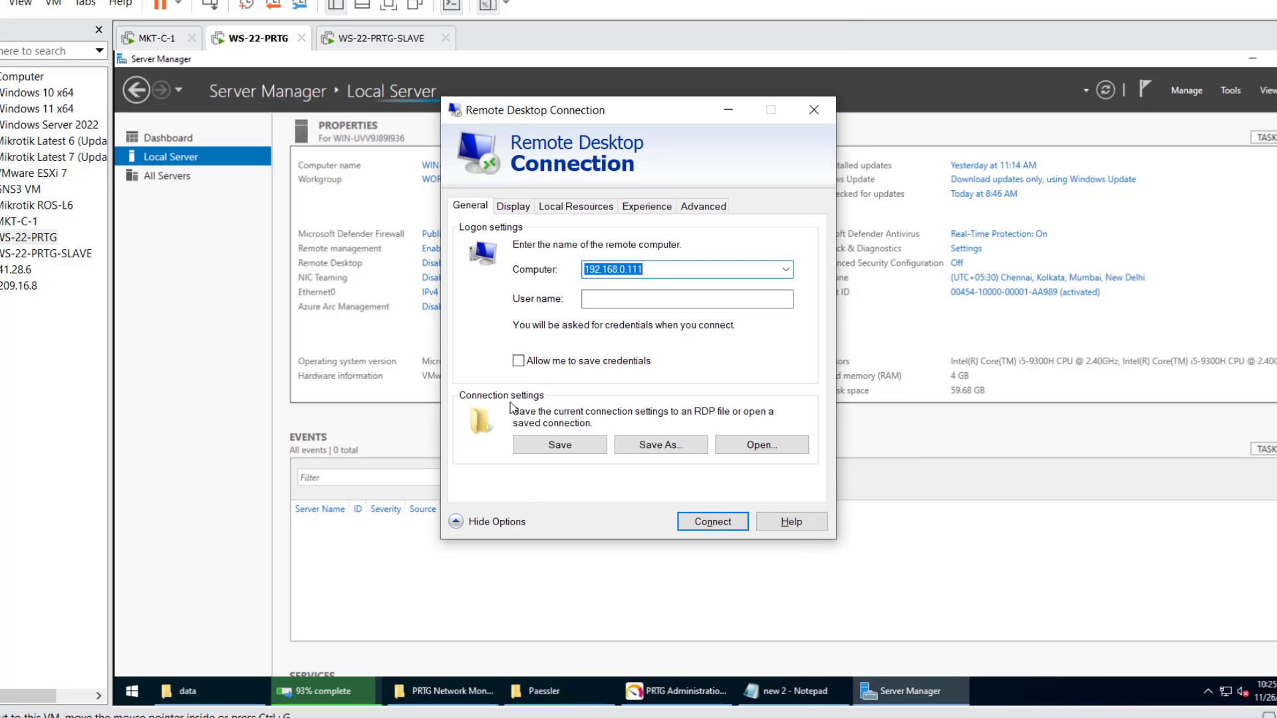
{"action": "left_click", "coordinate": [523, 516]}
{"action": "left_click", "coordinate": [693, 305]}
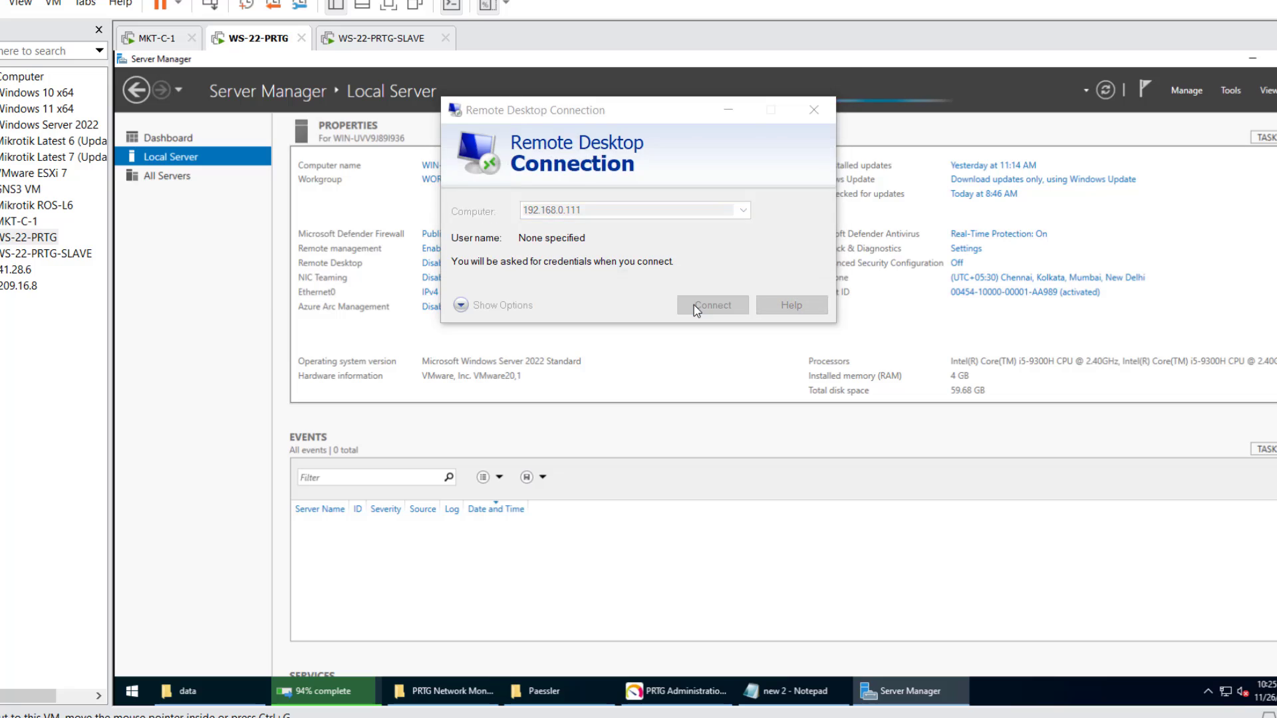
{"action": "left_click", "coordinate": [490, 302]}
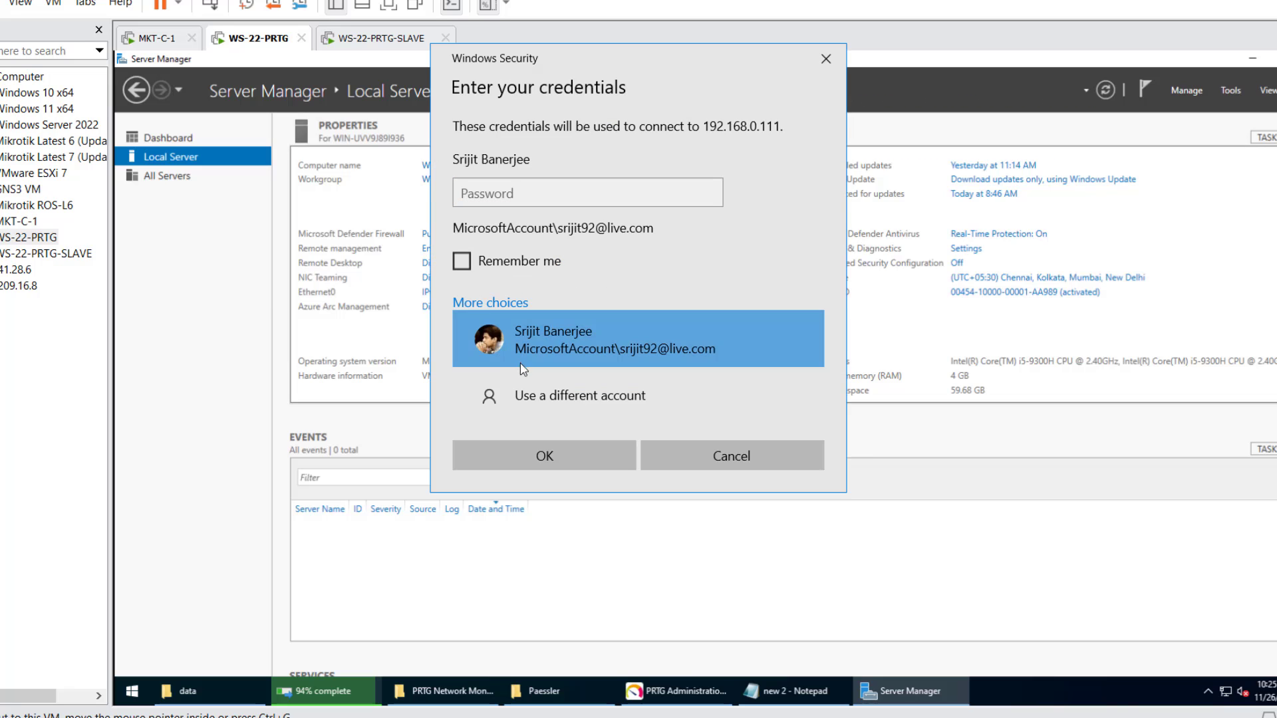
{"action": "left_click", "coordinate": [527, 396]}
{"action": "type", "text": "srijit"}
{"action": "key", "text": "Tab"}
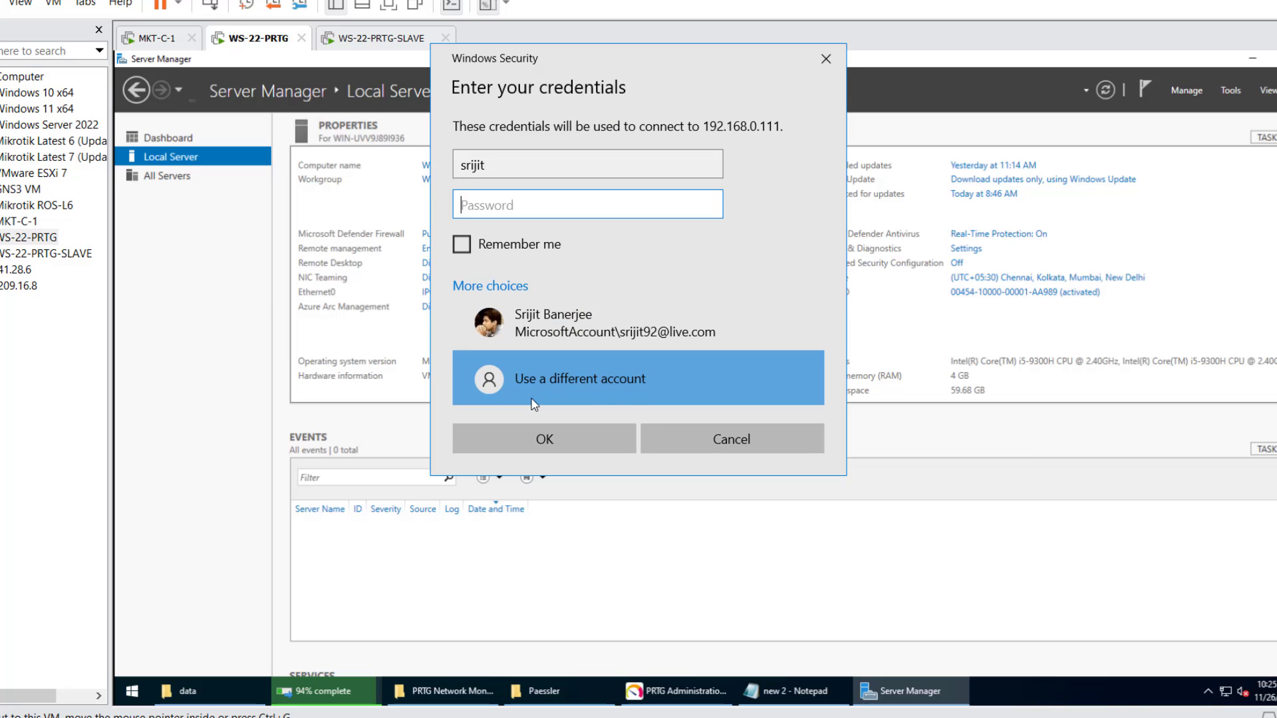
{"action": "type", "text": "*********"}
{"action": "key", "text": "Return"}
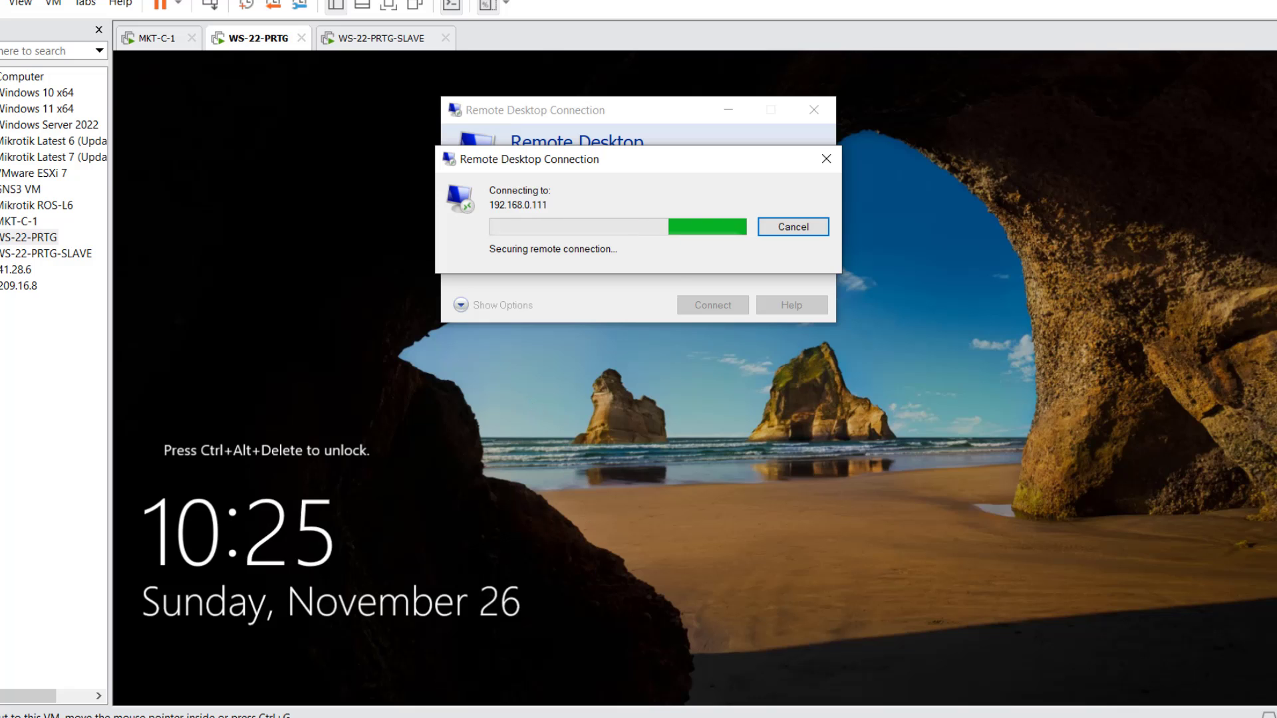
- Copy the PRTG Network Monitor folder from C:\ProgramData\Paessler and paste it into C:\Shared\data
{"action": "key", "text": "alt+Tab"}
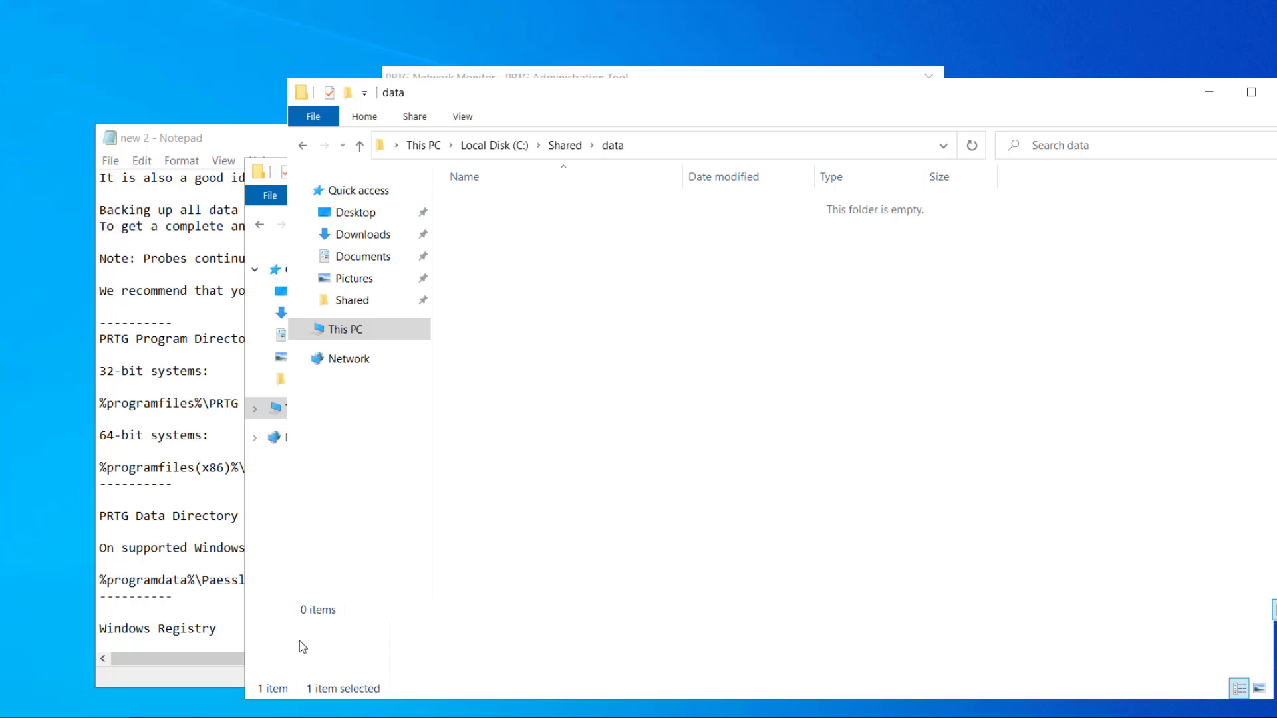
{"action": "right_click", "coordinate": [666, 310]}
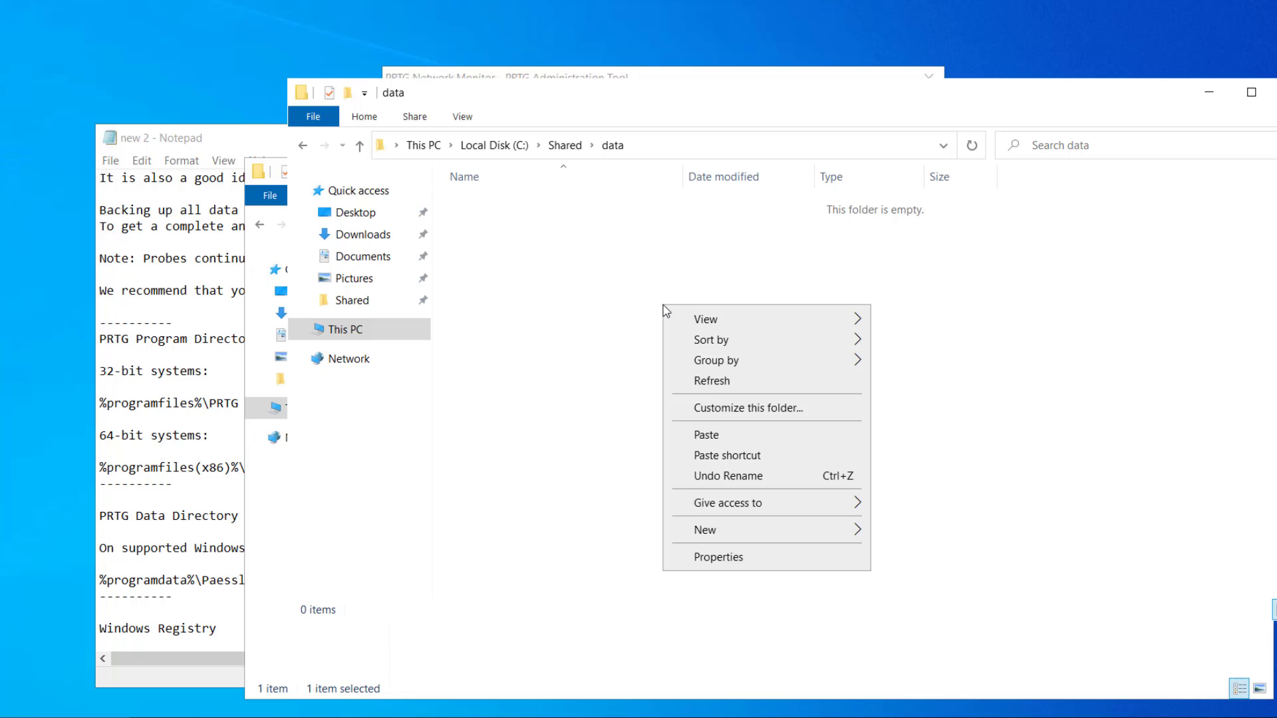
{"action": "left_click", "coordinate": [569, 326]}
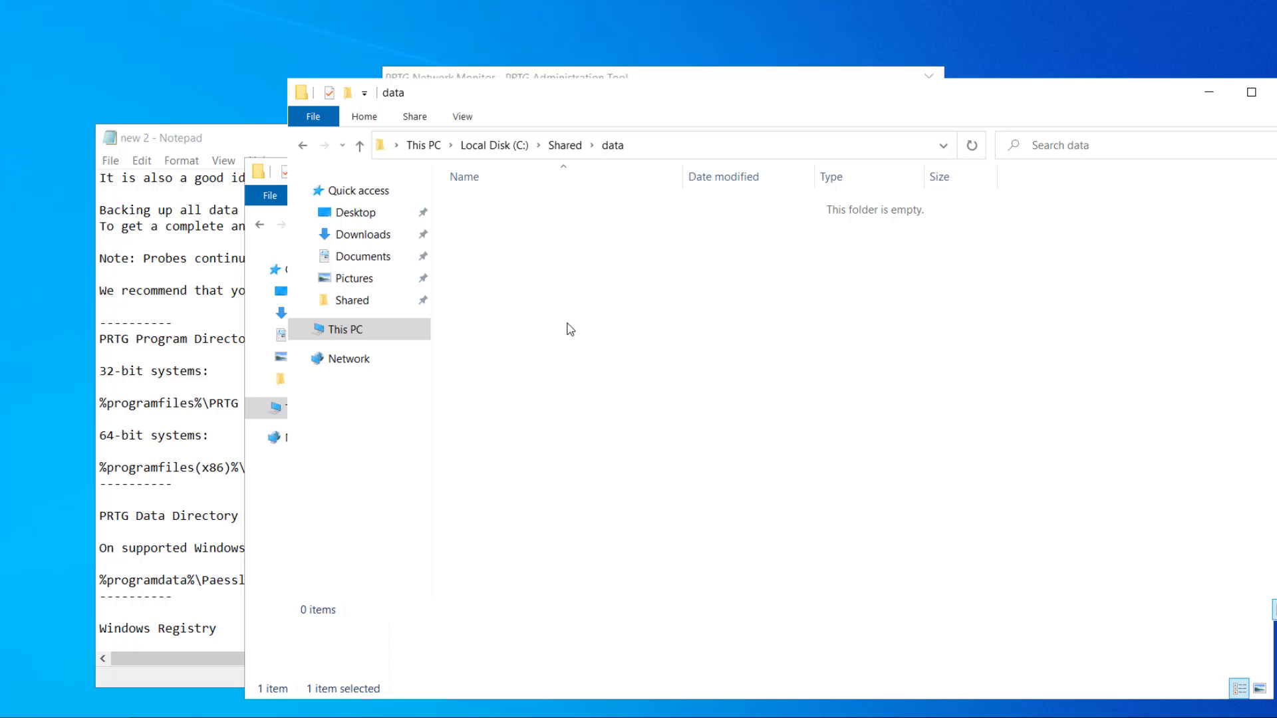
{"action": "right_click", "coordinate": [567, 324]}
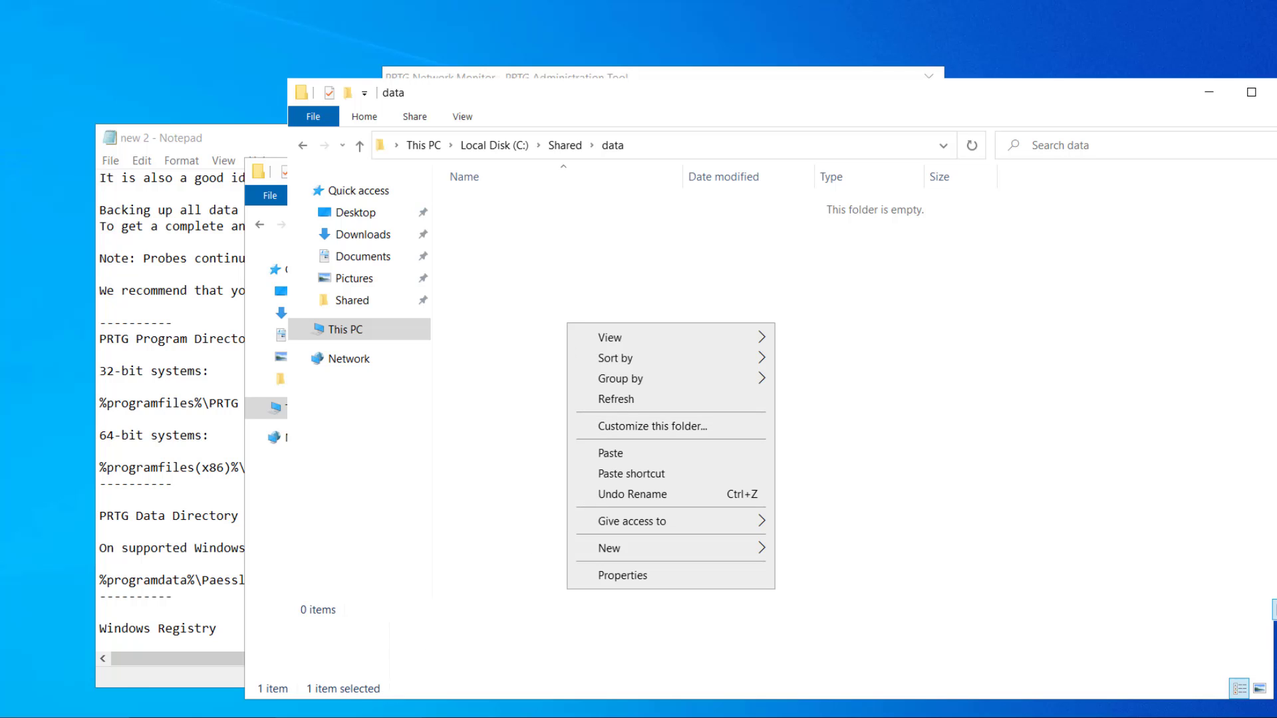
{"action": "left_click", "coordinate": [429, 644]}
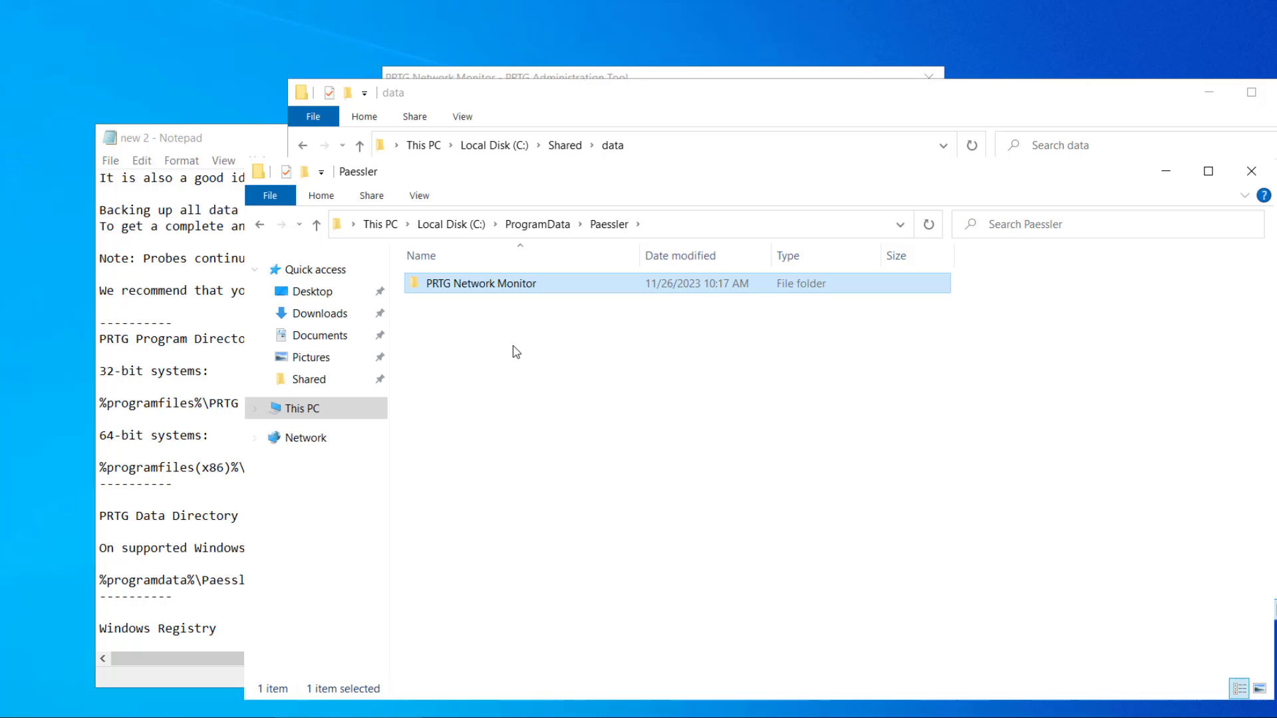
{"action": "right_click", "coordinate": [538, 285]}
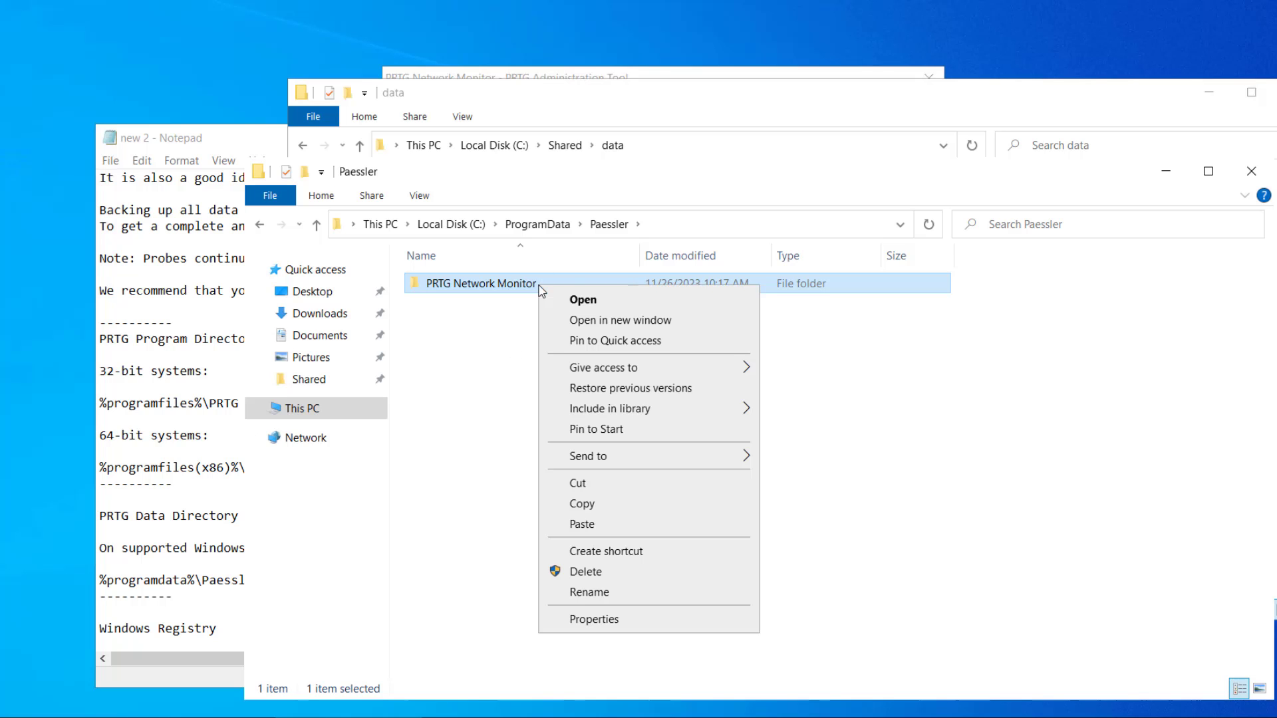
{"action": "left_click", "coordinate": [581, 504]}
{"action": "left_click", "coordinate": [1226, 92]}
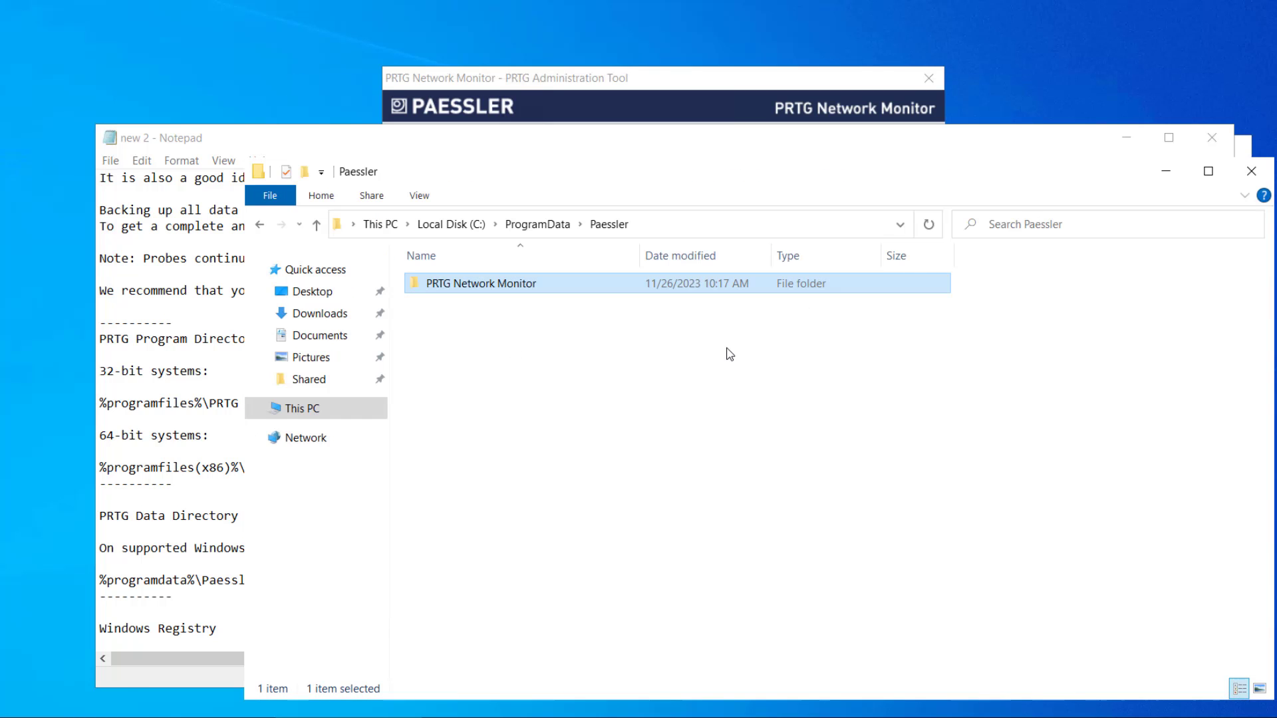
{"action": "key", "text": "alt+Tab"}
{"action": "right_click", "coordinate": [590, 570]}
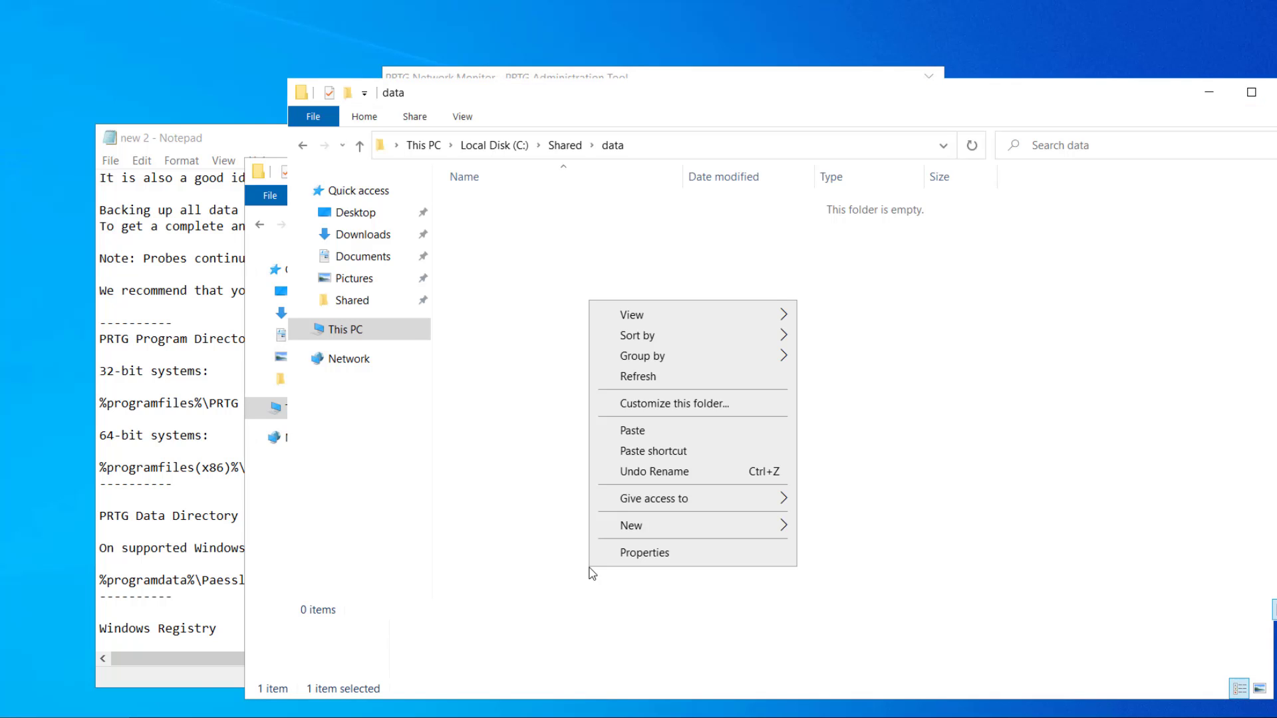
{"action": "left_click", "coordinate": [672, 439]}
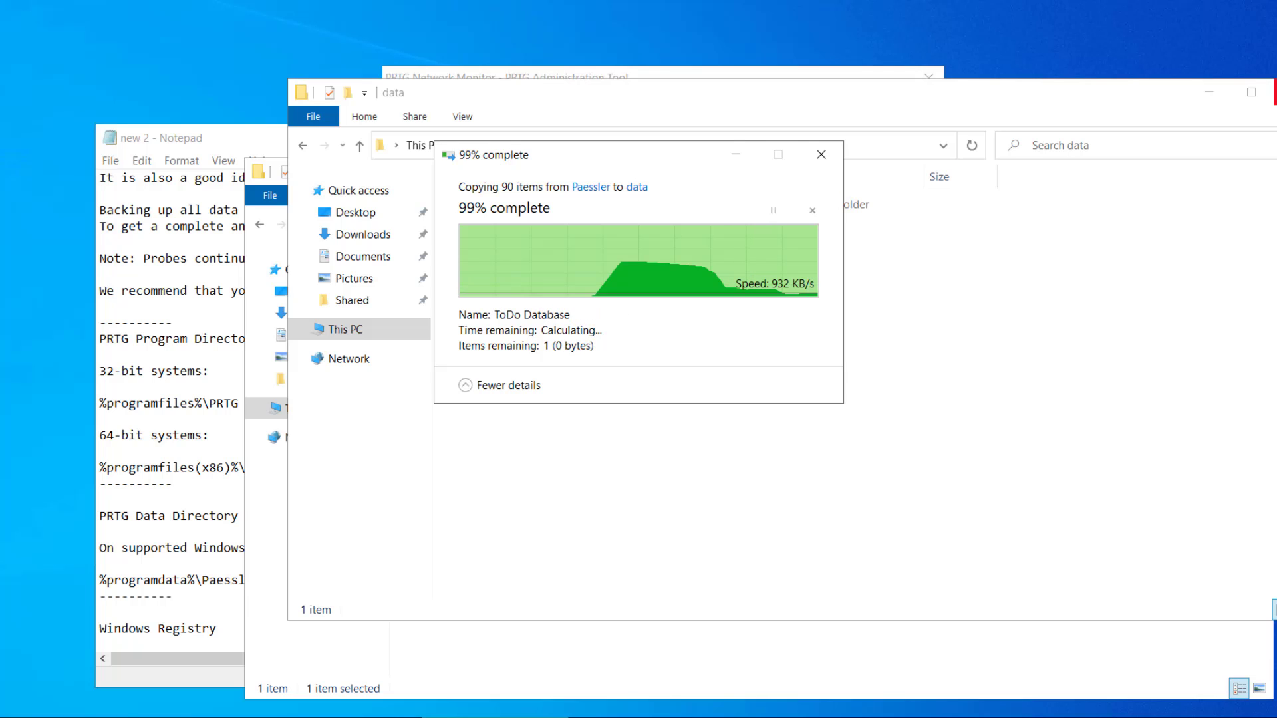
- Launch Registry Editor via regedit and expand HKLM\SOFTWARE\Wow6432Node\Paessler\PRTG Network Monitor
{"action": "key", "text": "alt+Tab"}
{"action": "key", "text": "super+r"}
{"action": "type", "text": "re"}
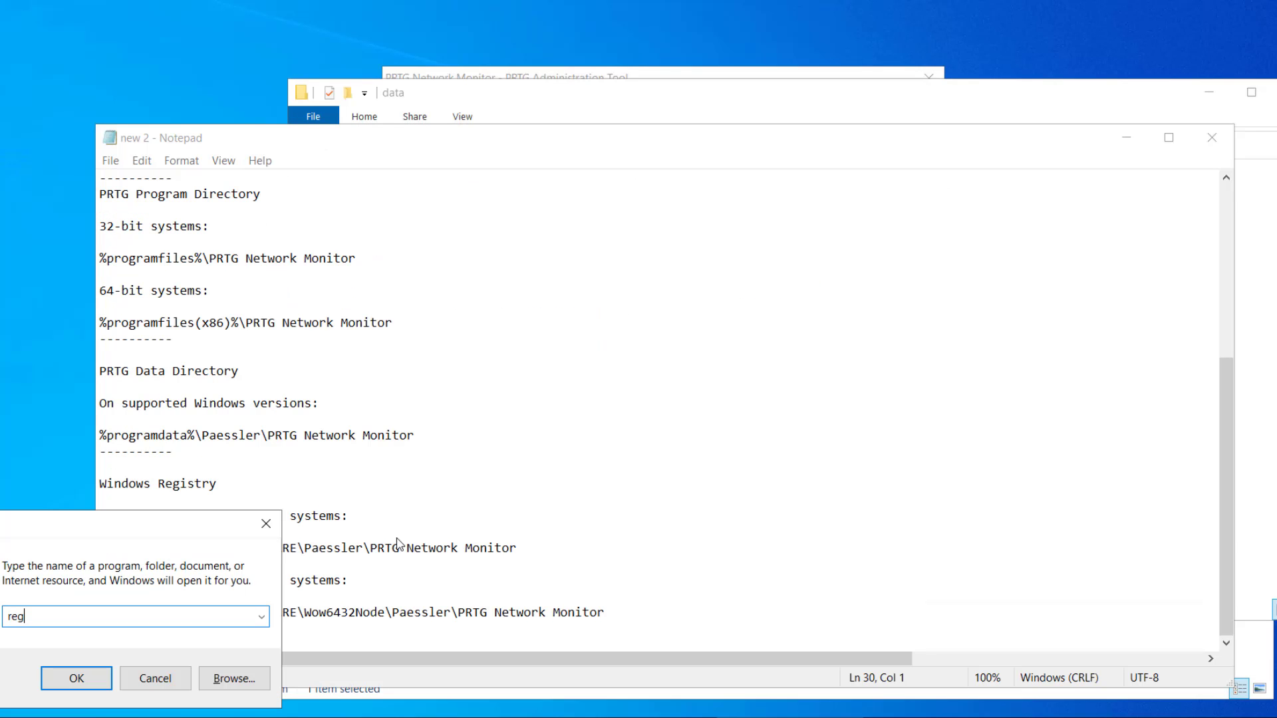
{"action": "type", "text": "gedit"}
{"action": "key", "text": "Return"}
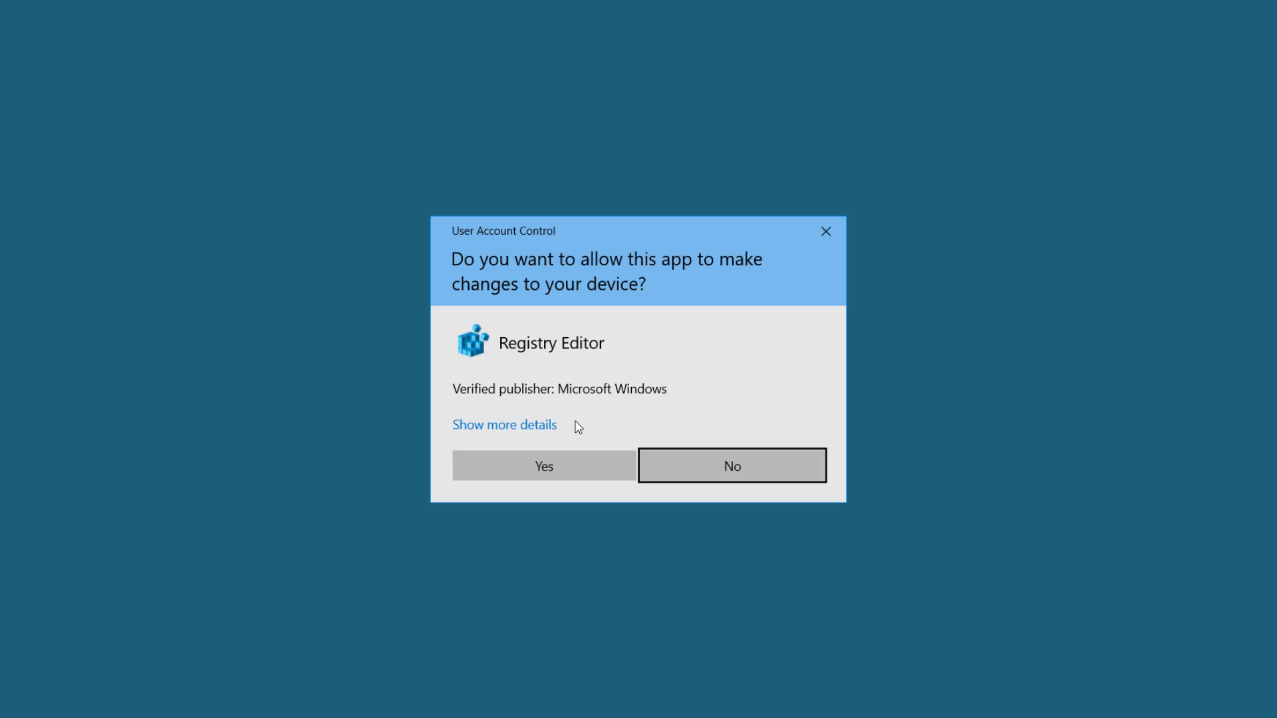
{"action": "left_click", "coordinate": [549, 463]}
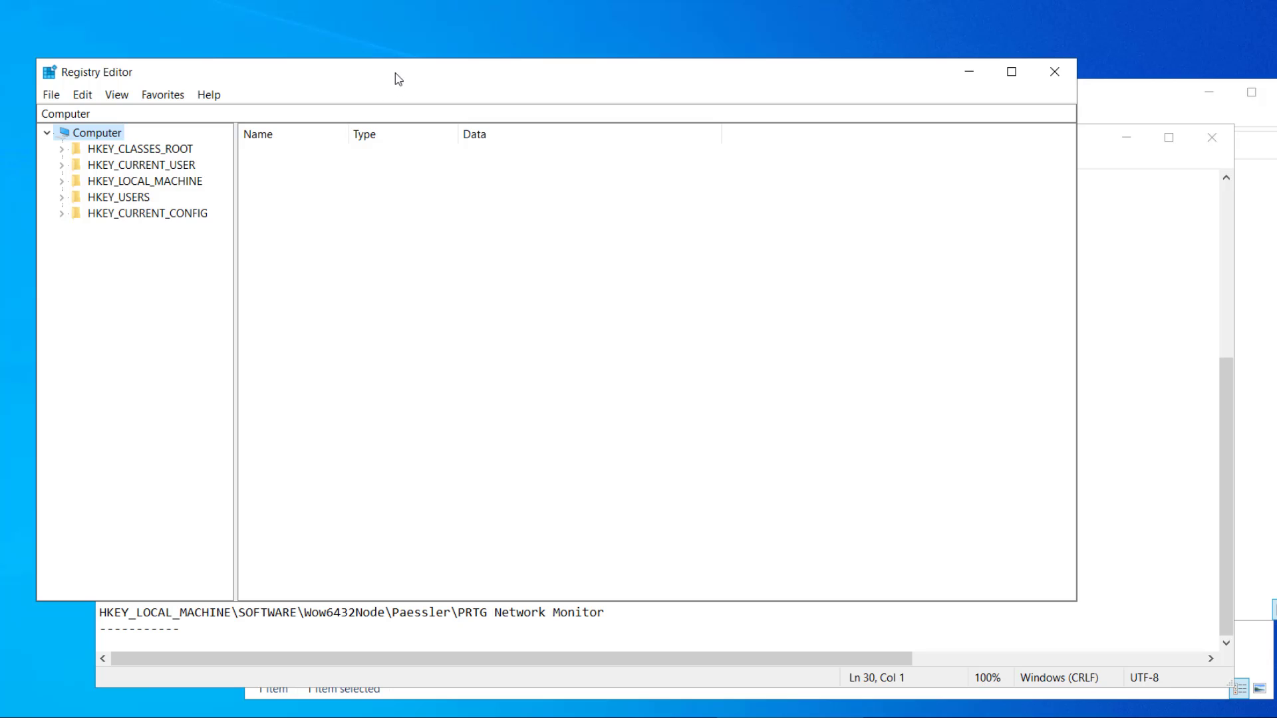
{"action": "left_click_drag", "start_coordinate": [398, 76], "coordinate": [696, 11]}
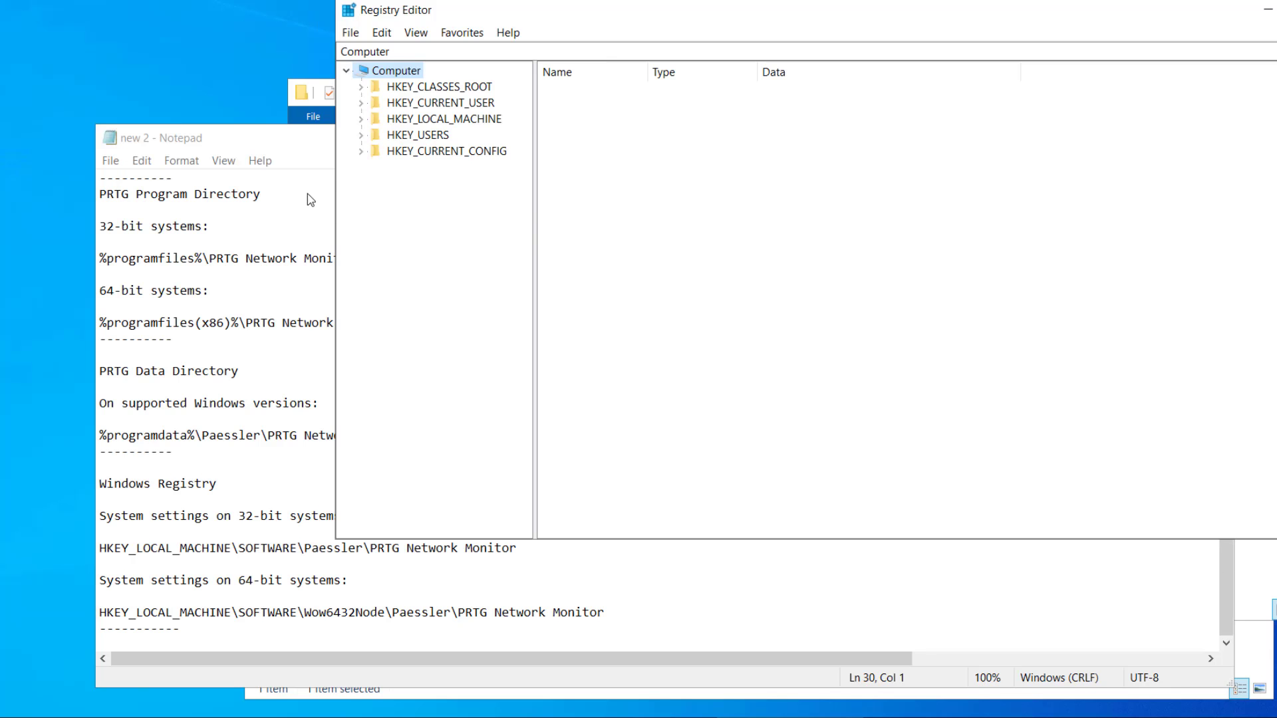
{"action": "left_click", "coordinate": [361, 118]}
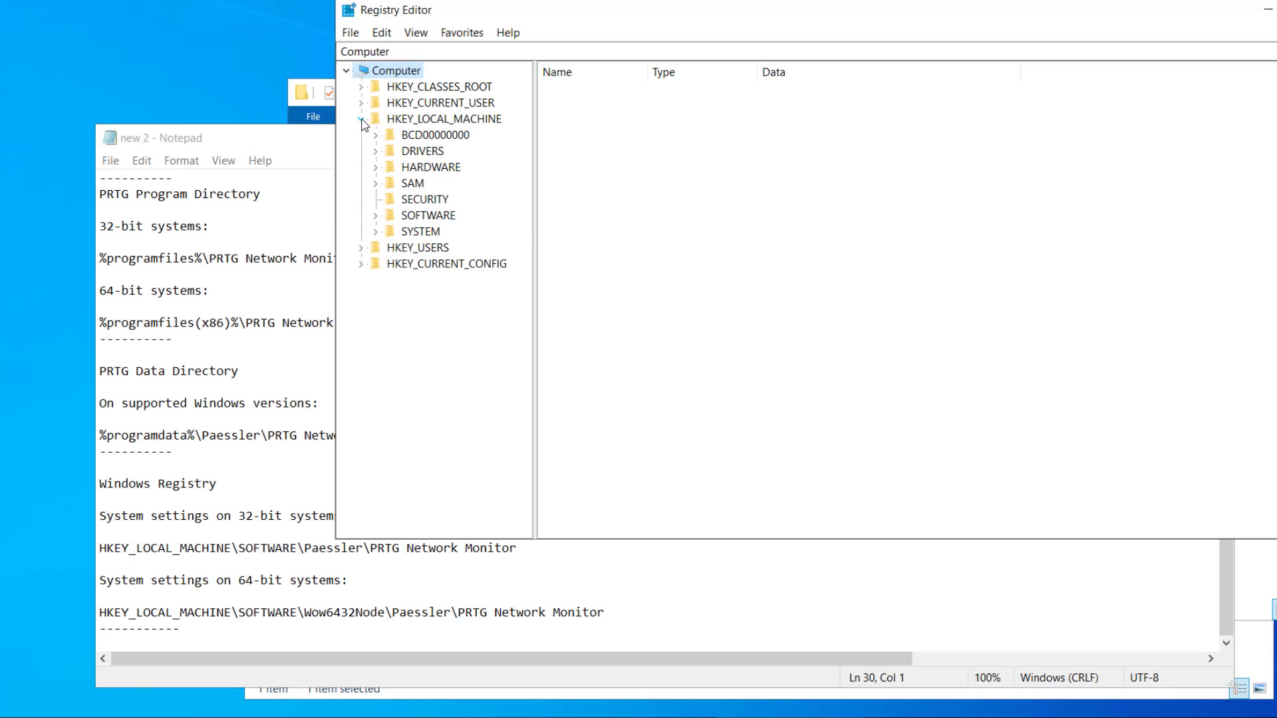
{"action": "left_click", "coordinate": [376, 215]}
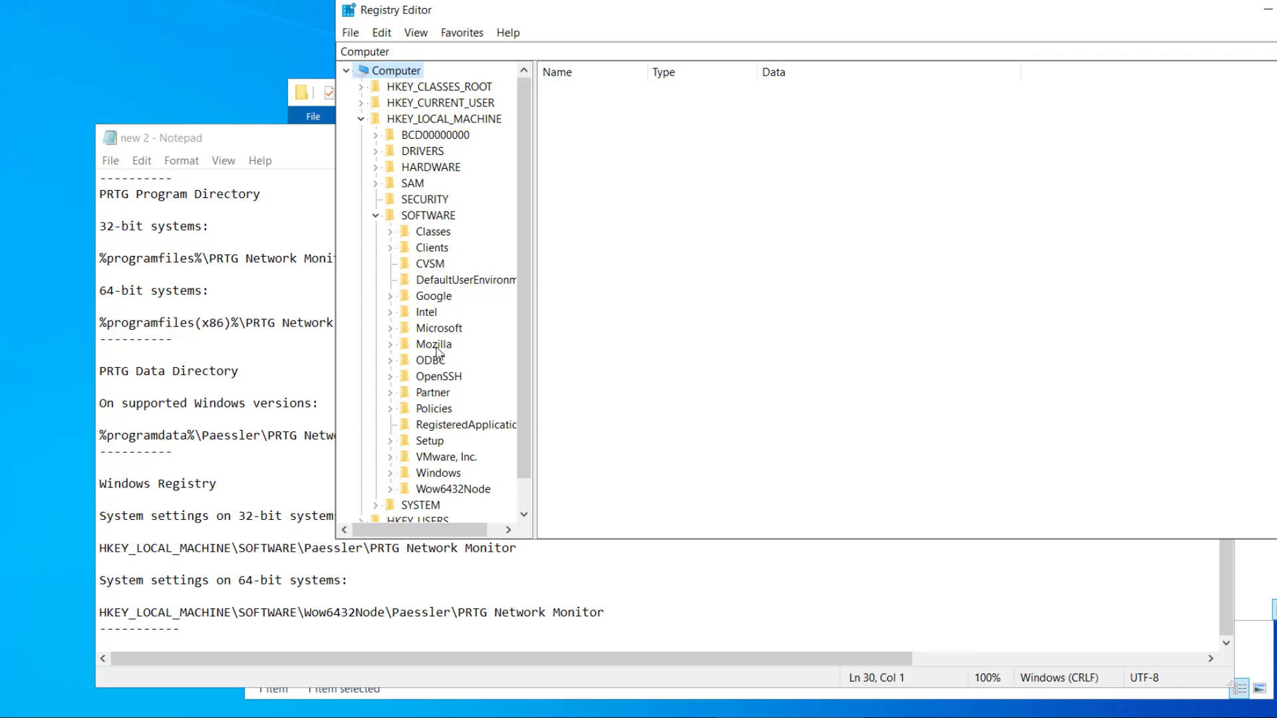
{"action": "double_click", "coordinate": [453, 491]}
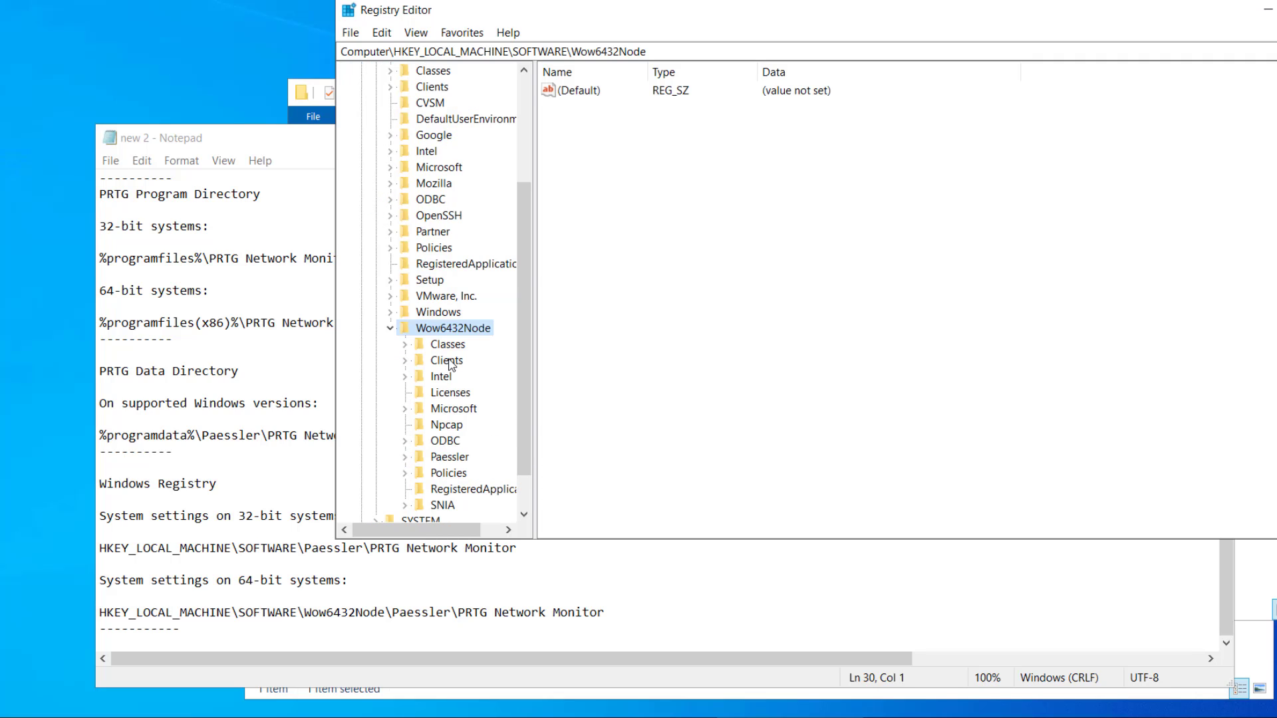
{"action": "double_click", "coordinate": [451, 459]}
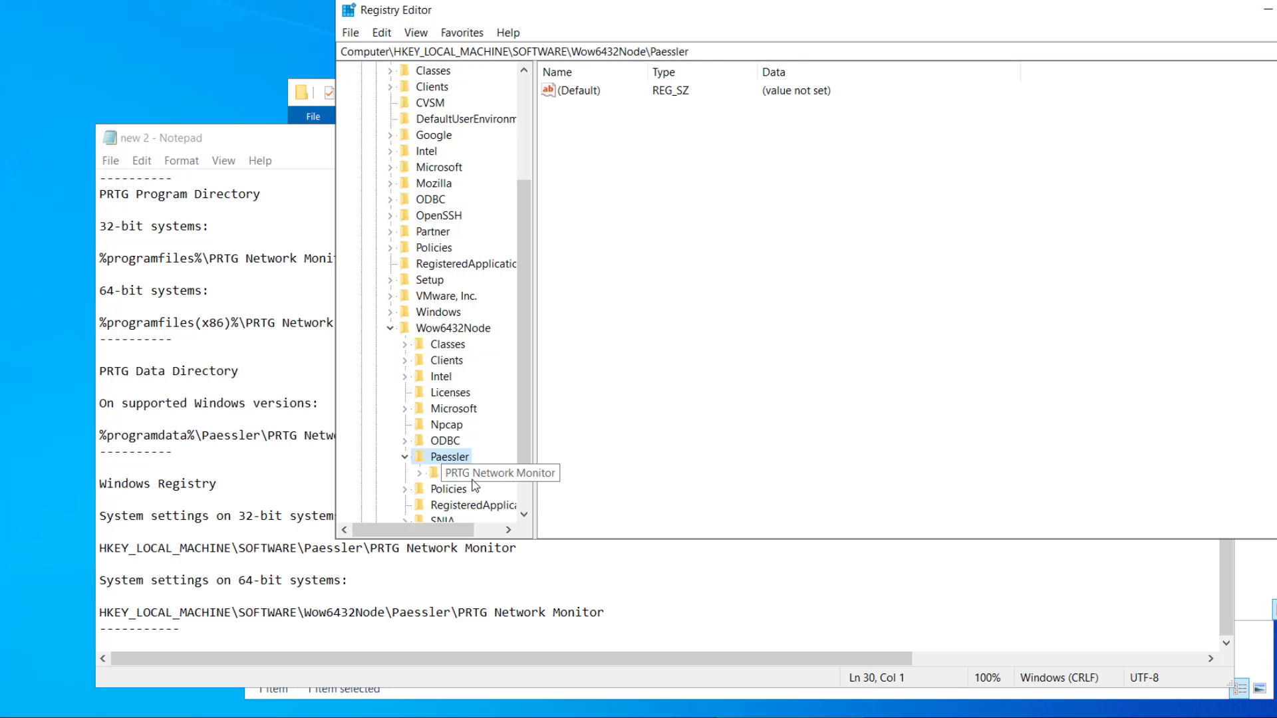
{"action": "double_click", "coordinate": [473, 474]}
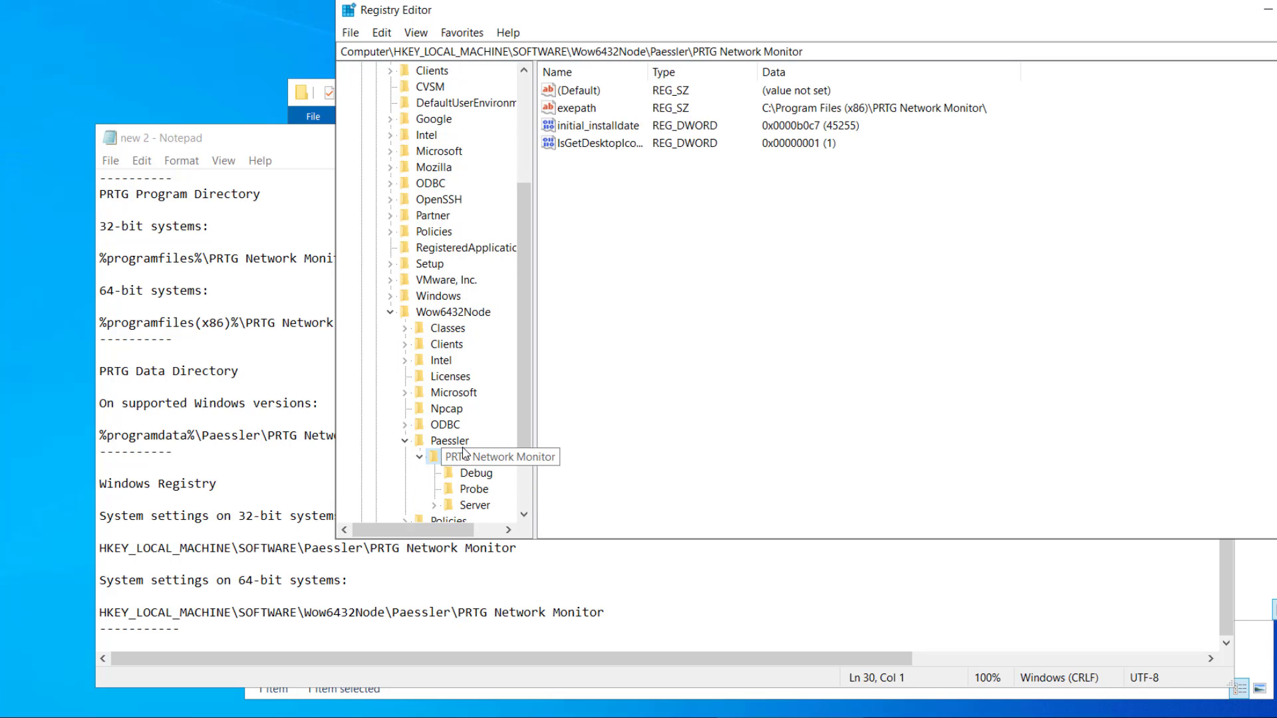
- Export the PRTG Network Monitor key to a Desktop registry file named rb
{"action": "key", "text": "Up"}
{"action": "key", "text": "Down"}
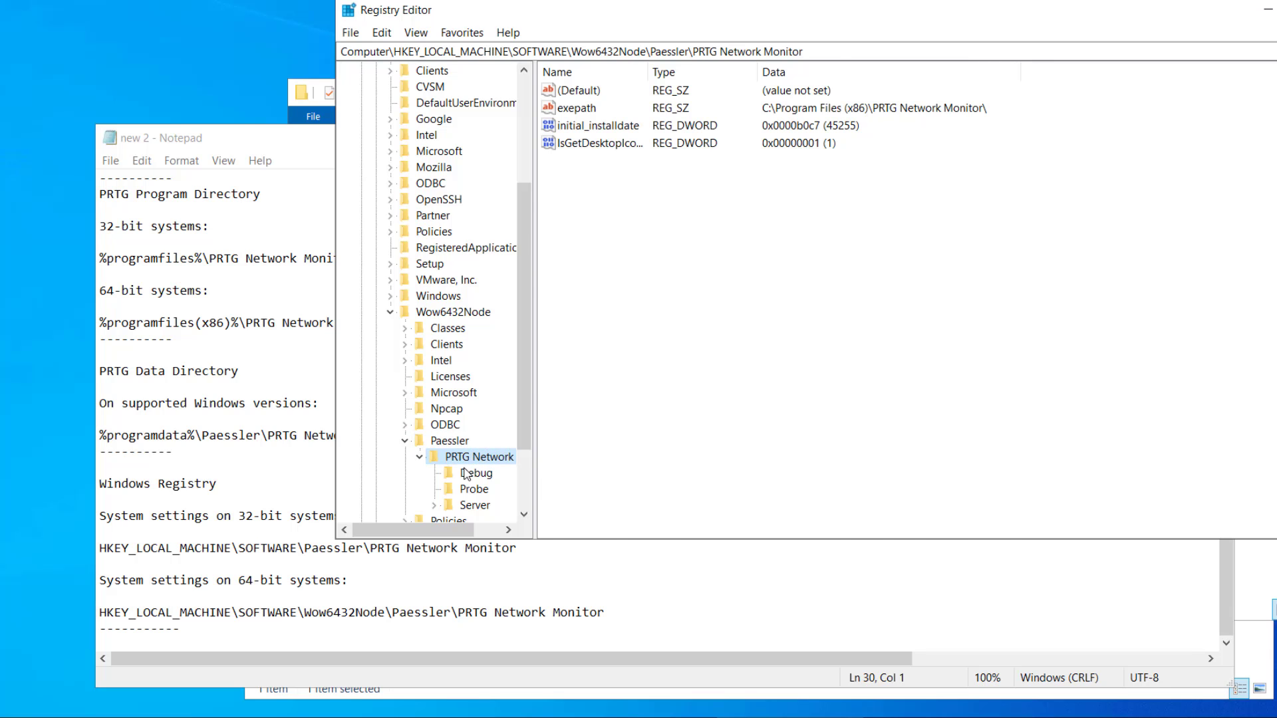
{"action": "left_click", "coordinate": [468, 474]}
{"action": "left_click", "coordinate": [451, 440]}
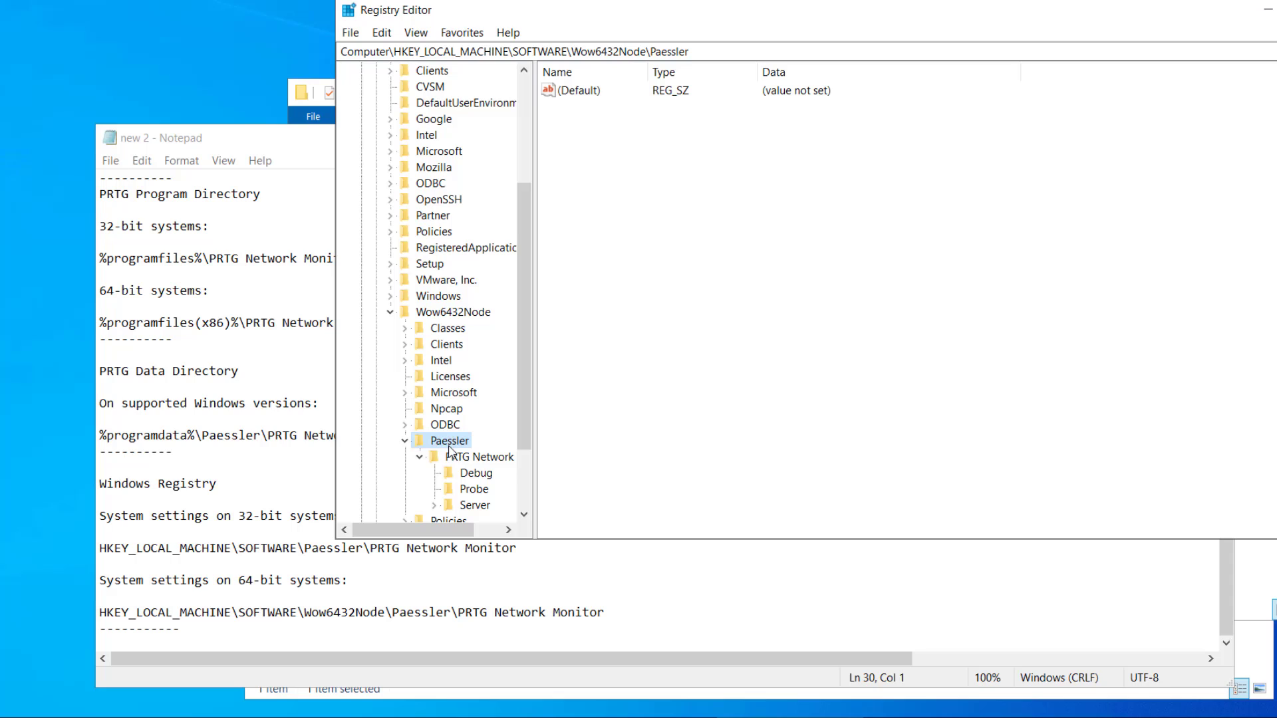
{"action": "right_click", "coordinate": [449, 446]}
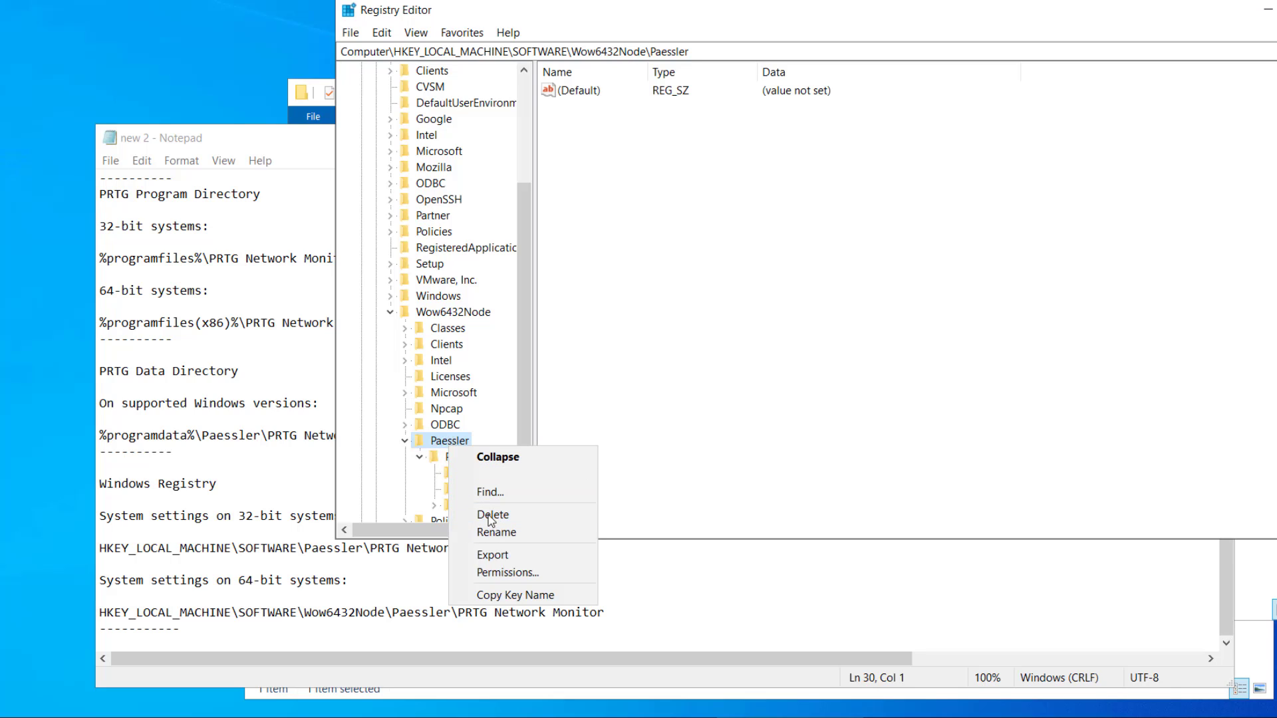
{"action": "left_click", "coordinate": [525, 563]}
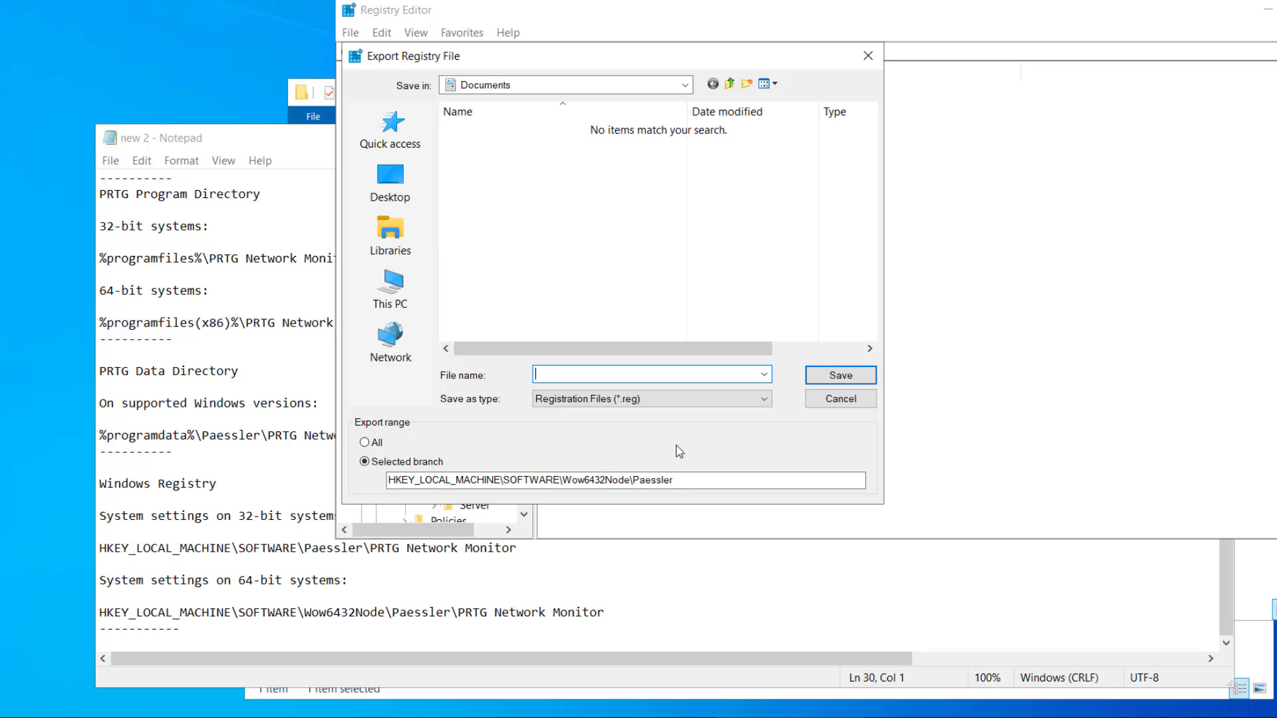
{"action": "left_click", "coordinate": [817, 401]}
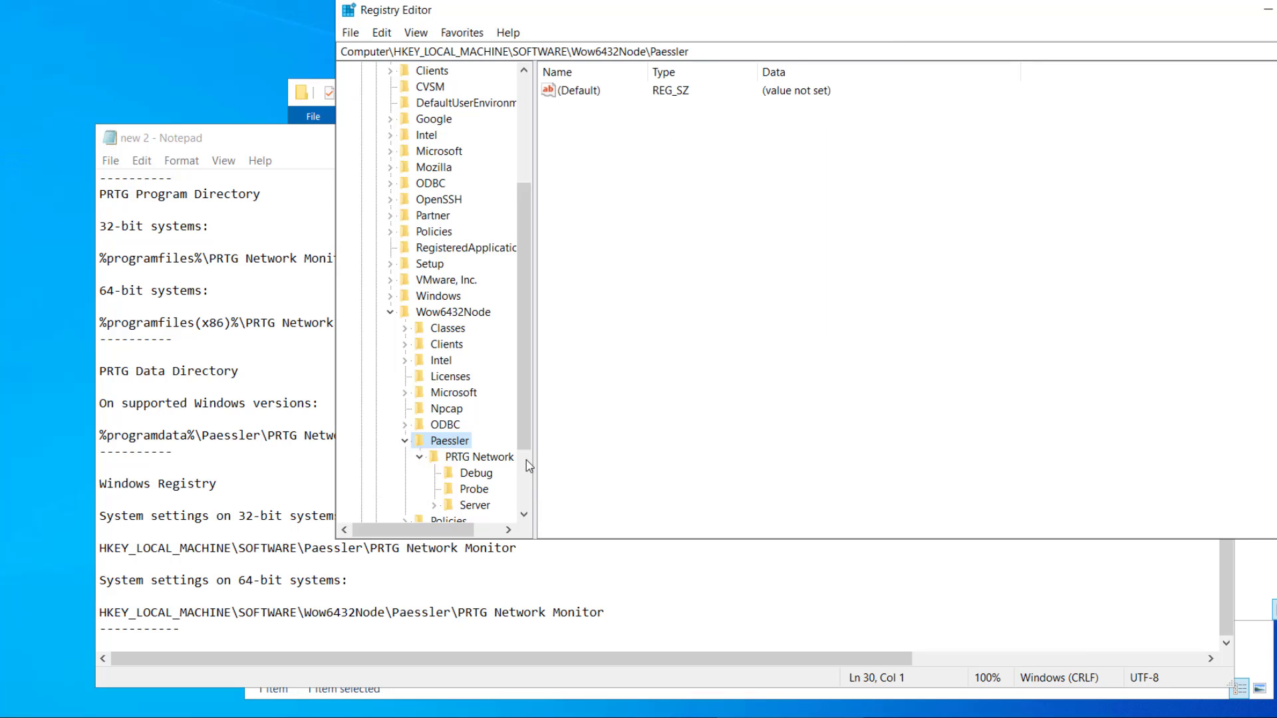
{"action": "right_click", "coordinate": [503, 458]}
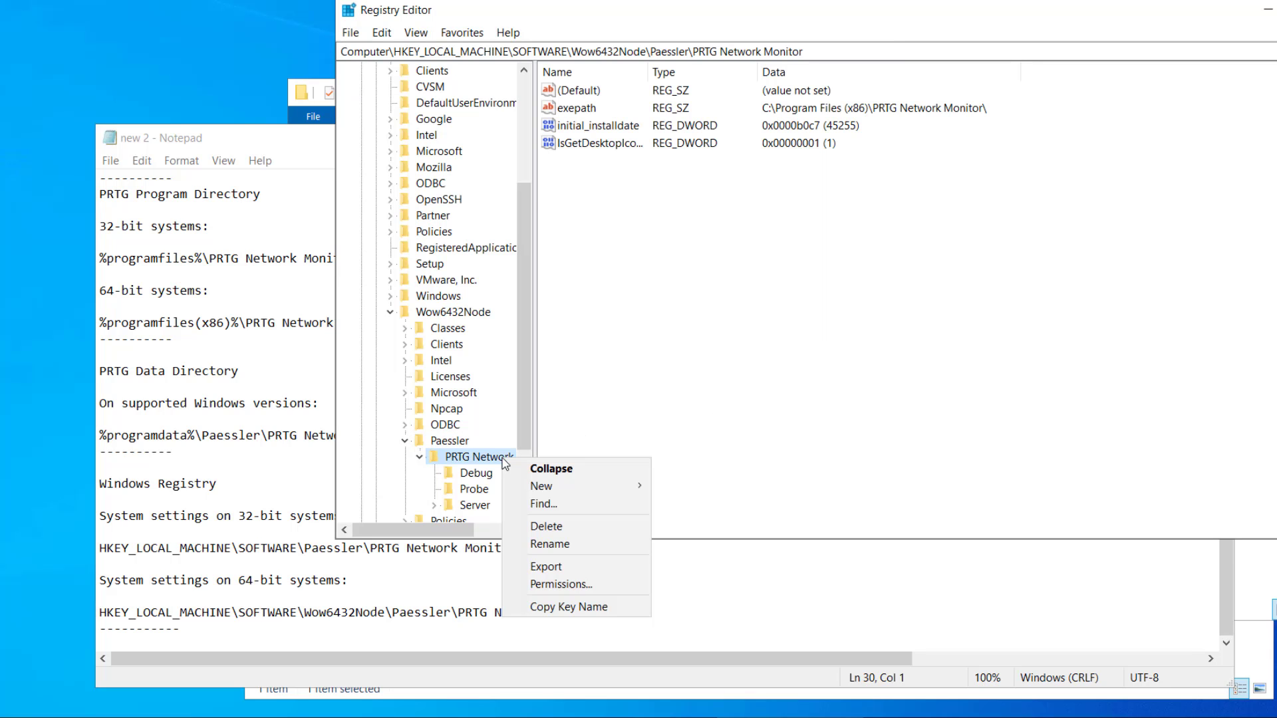
{"action": "left_click", "coordinate": [546, 566]}
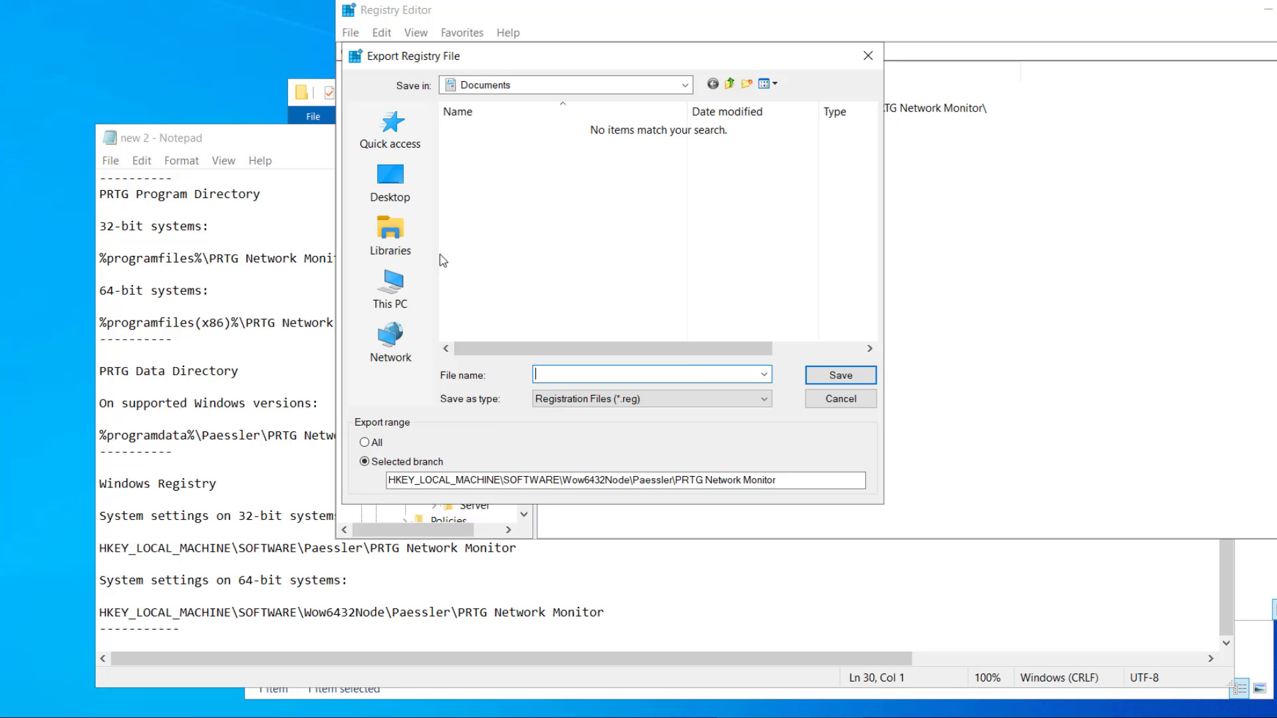
{"action": "left_click", "coordinate": [398, 179]}
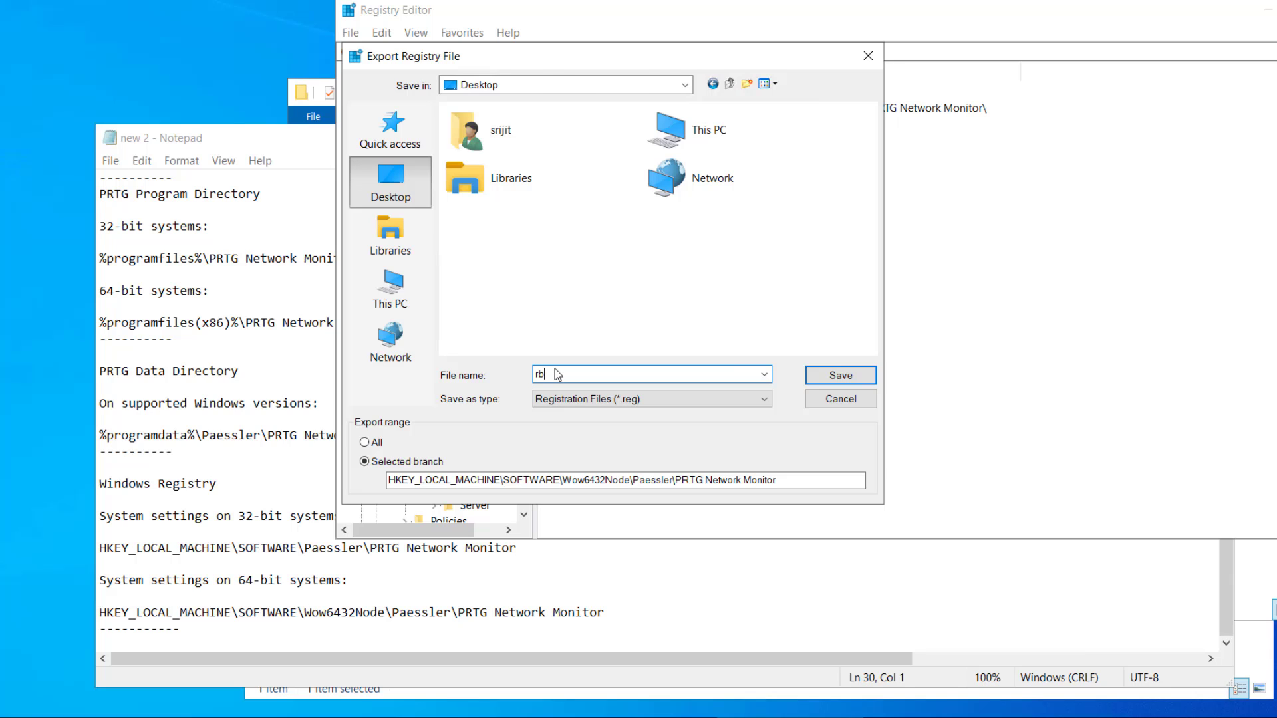
{"action": "key", "text": "Return"}
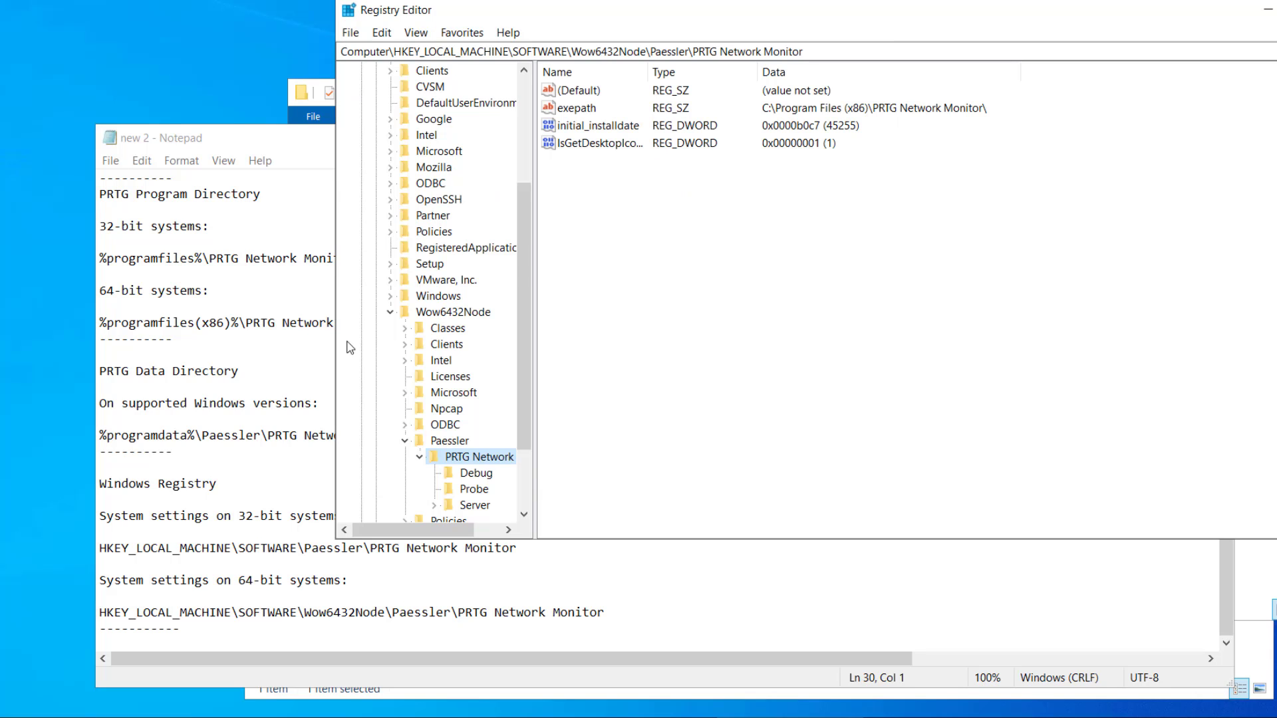
- View the exported rb registry file's contents as text, then close it
{"action": "right_click", "coordinate": [2, 264]}
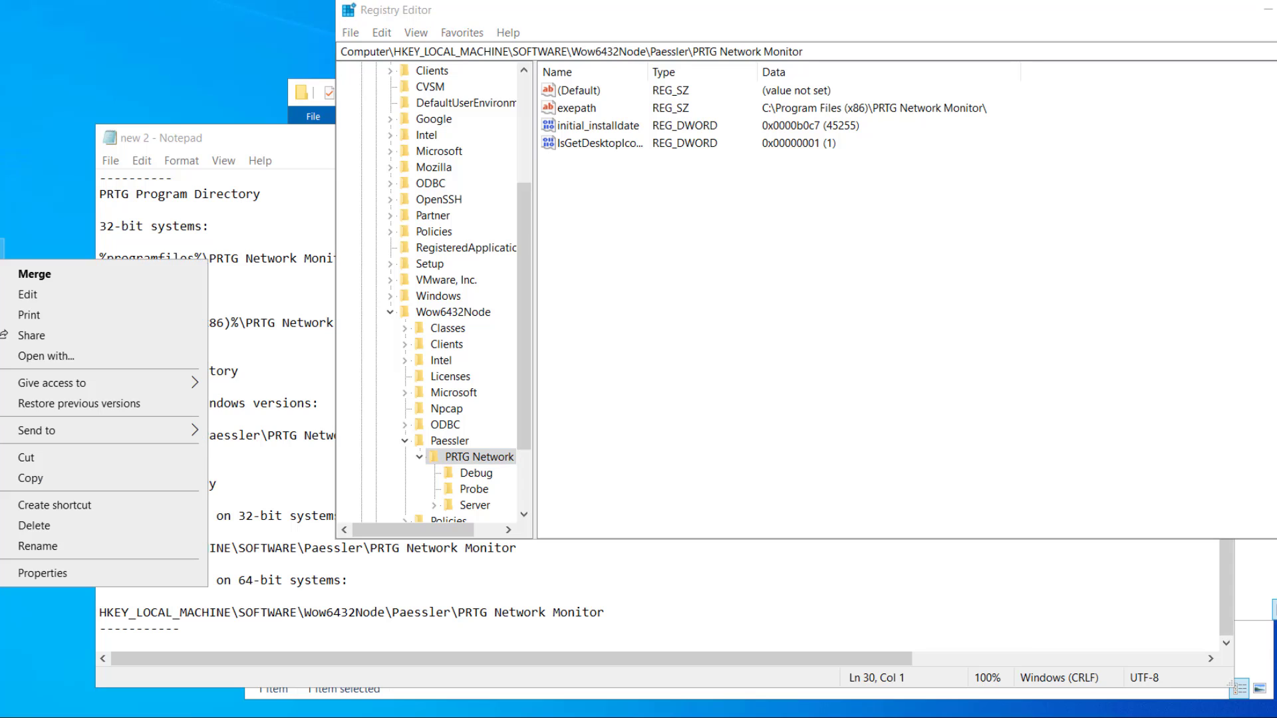
{"action": "left_click", "coordinate": [26, 295]}
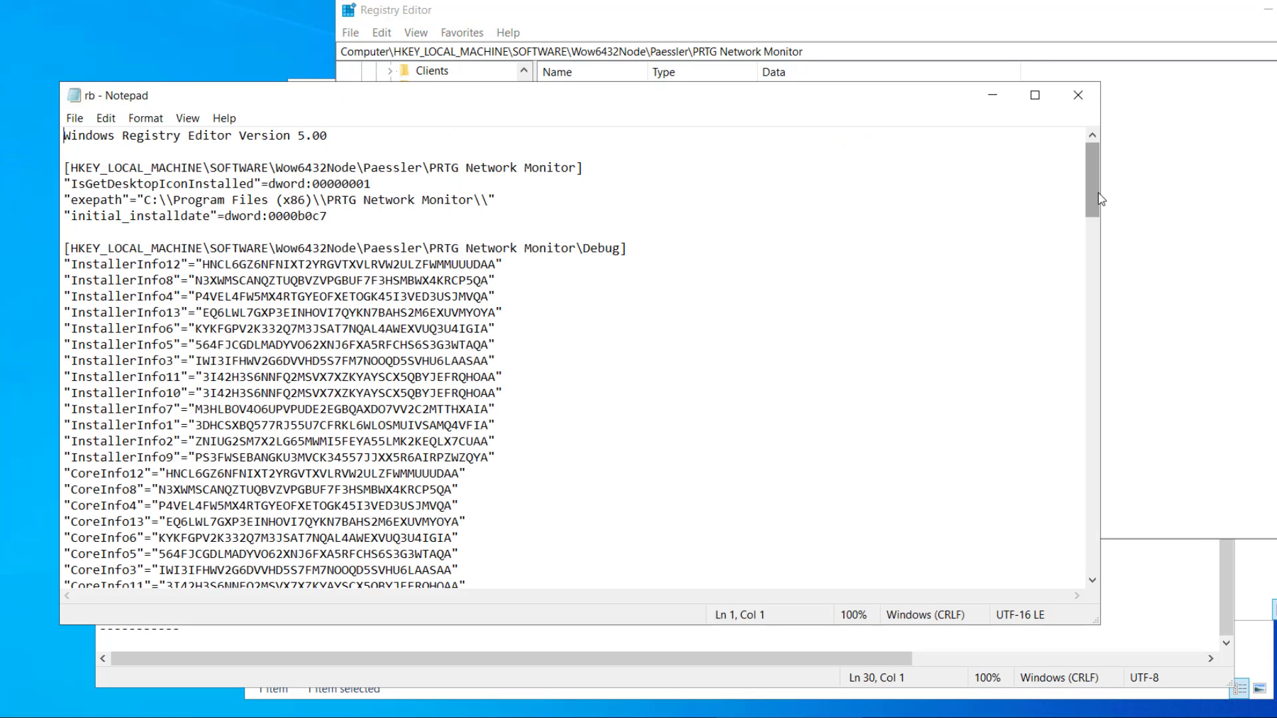
{"action": "left_click_drag", "start_coordinate": [1092, 180], "coordinate": [1053, 532]}
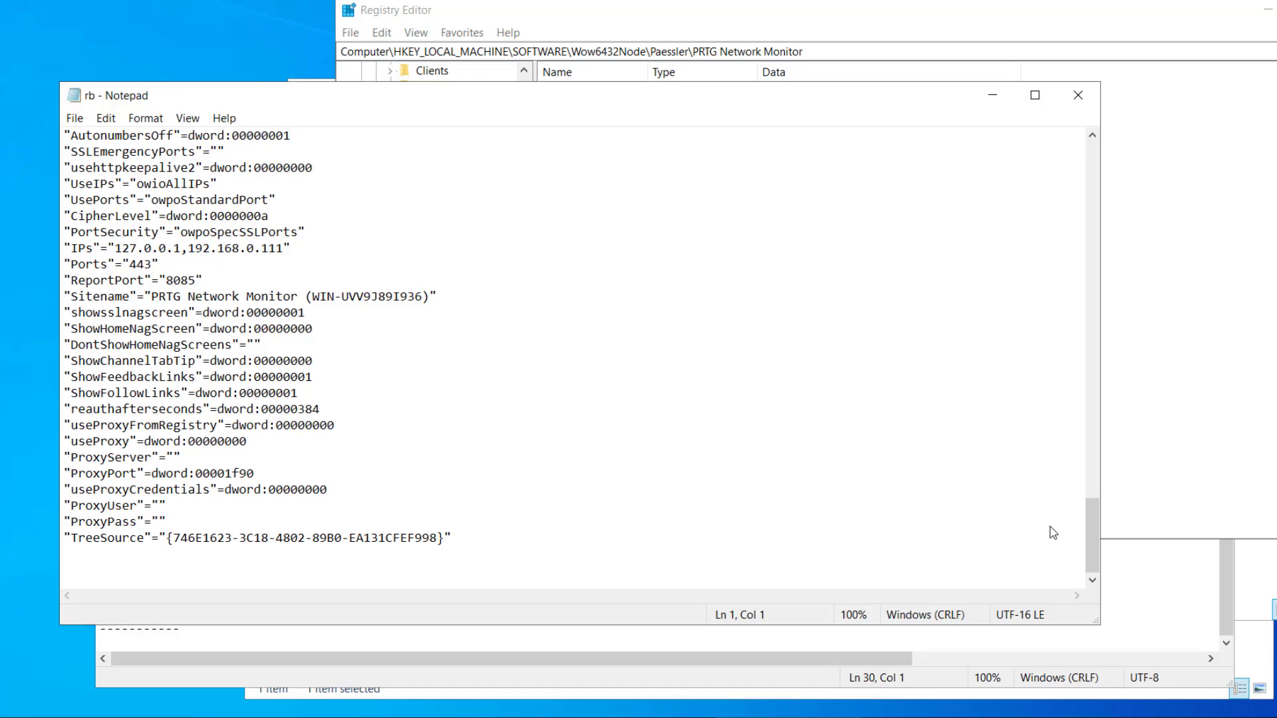
{"action": "left_click", "coordinate": [1078, 95]}
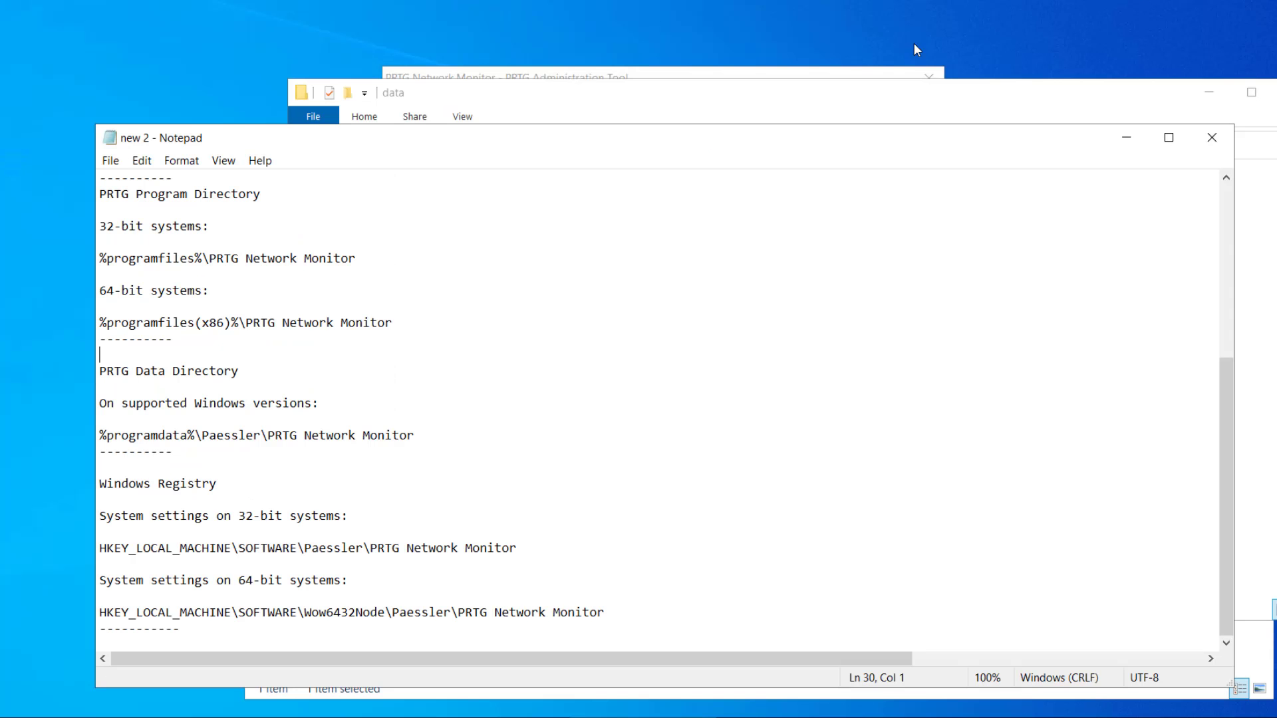
- Move the rb registry file from the Desktop into the Shared folder
{"action": "right_click", "coordinate": [3, 267]}
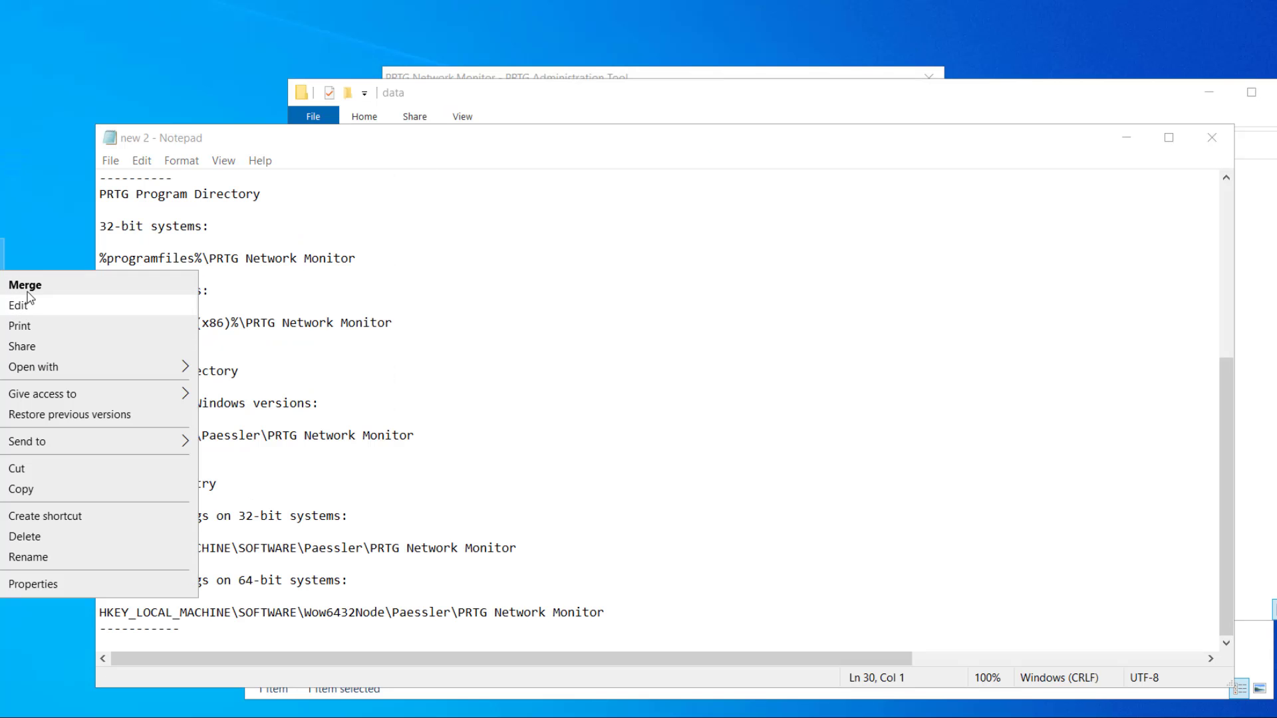
{"action": "left_click", "coordinate": [22, 469]}
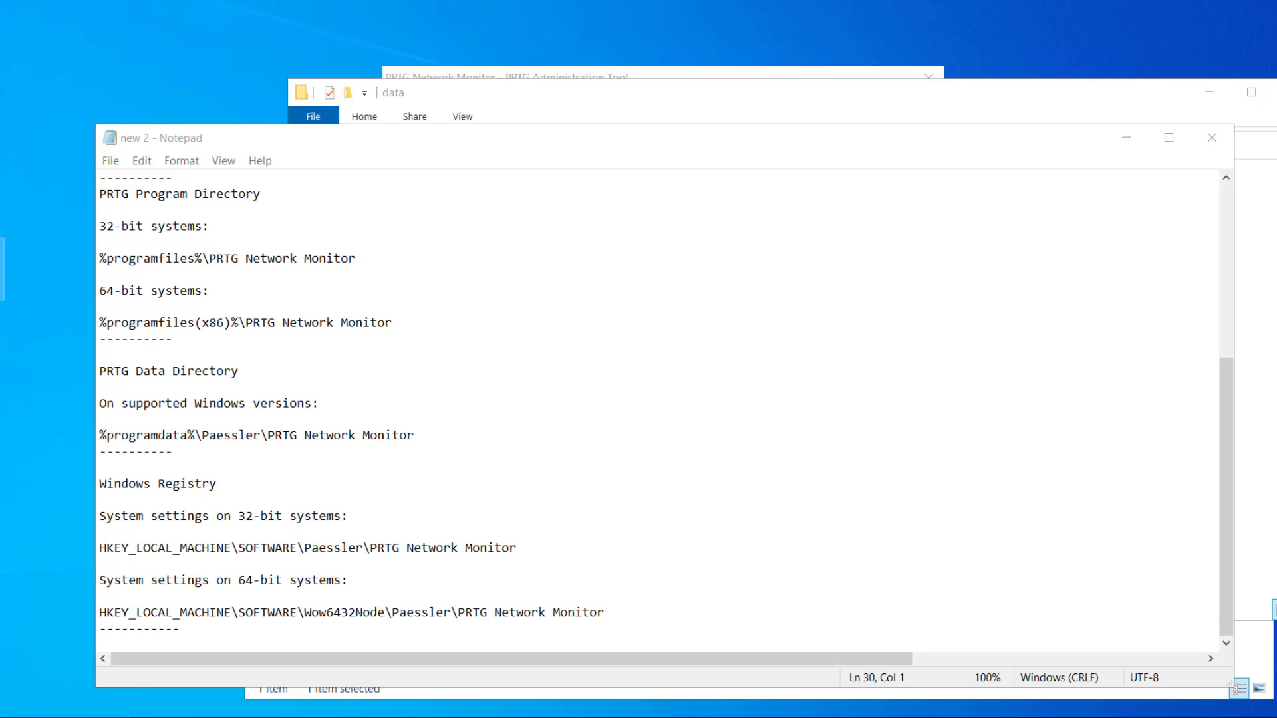
{"action": "left_click", "coordinate": [466, 693]}
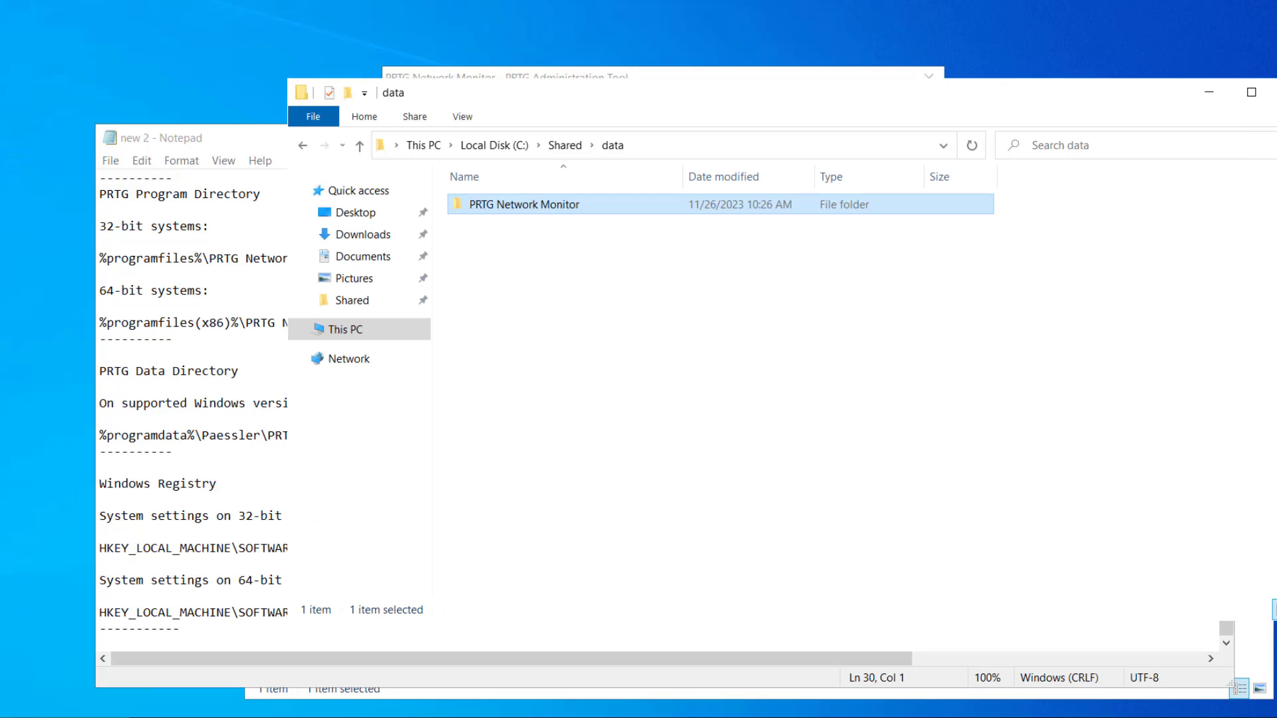
{"action": "left_click", "coordinate": [564, 145]}
{"action": "right_click", "coordinate": [553, 332]}
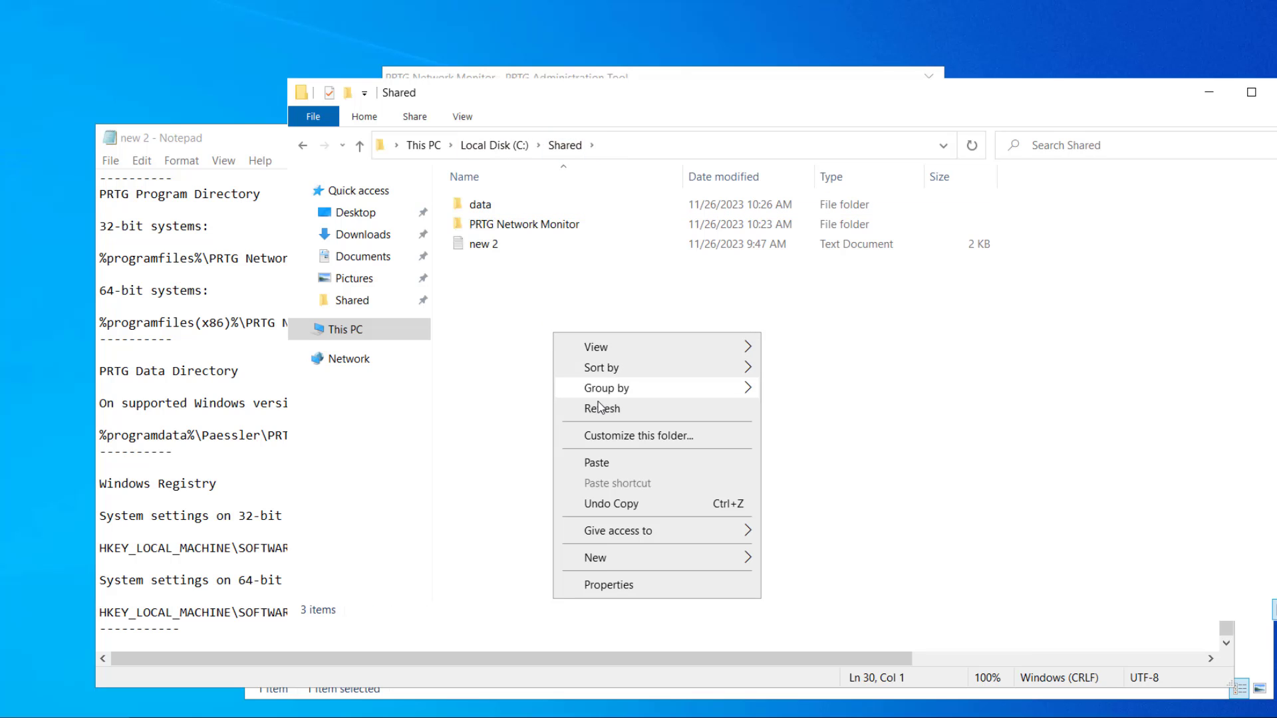
{"action": "left_click", "coordinate": [622, 464]}
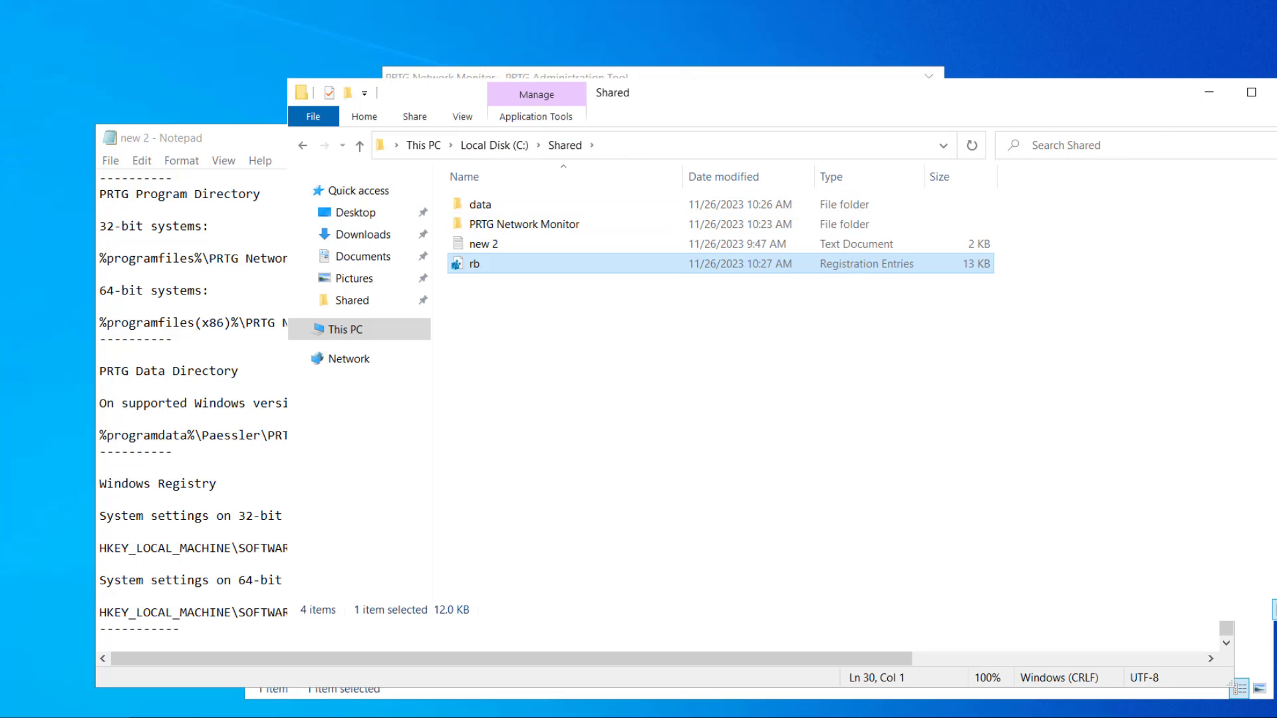
- Close the Shared folder window, the Notepad notes and the Paessler folder window
{"action": "left_click", "coordinate": [1274, 93]}
{"action": "left_click", "coordinate": [1213, 138]}
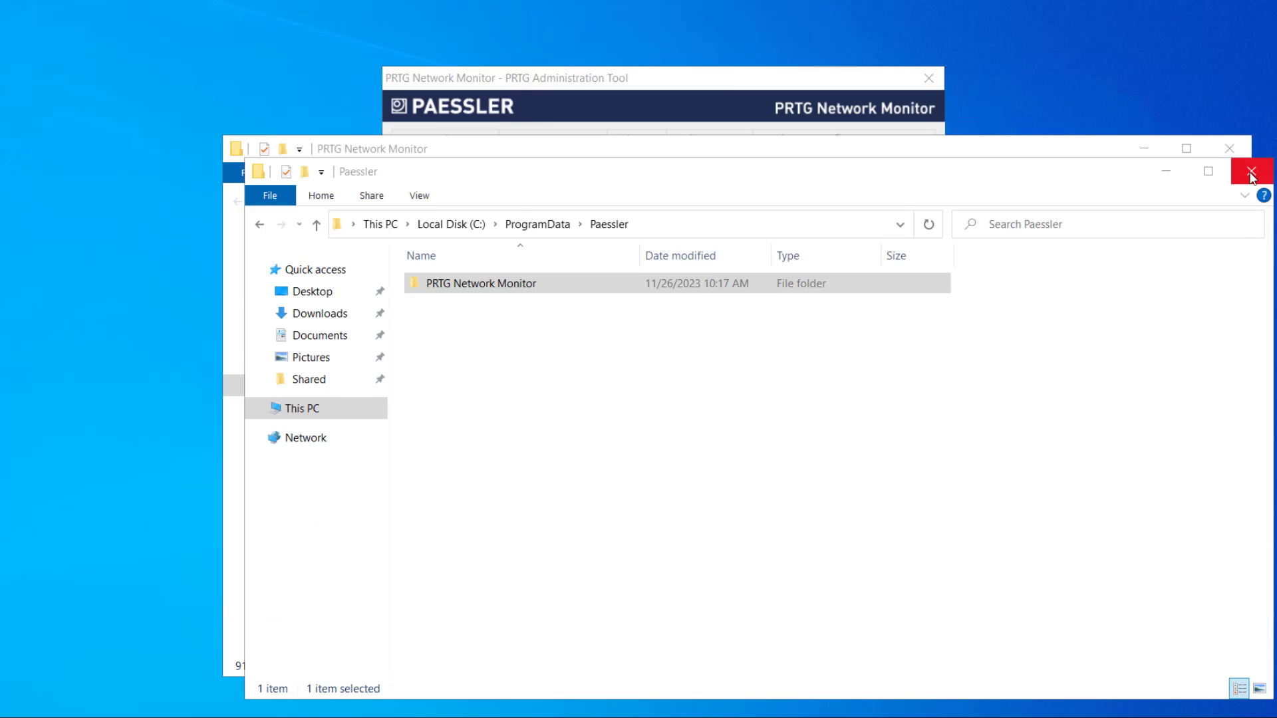
{"action": "left_click", "coordinate": [1252, 174]}
- Name the clone WS-22-PRTG-SLAVE, finish the clone wizard, and power on the slave VM
{"action": "left_click", "coordinate": [1229, 148]}
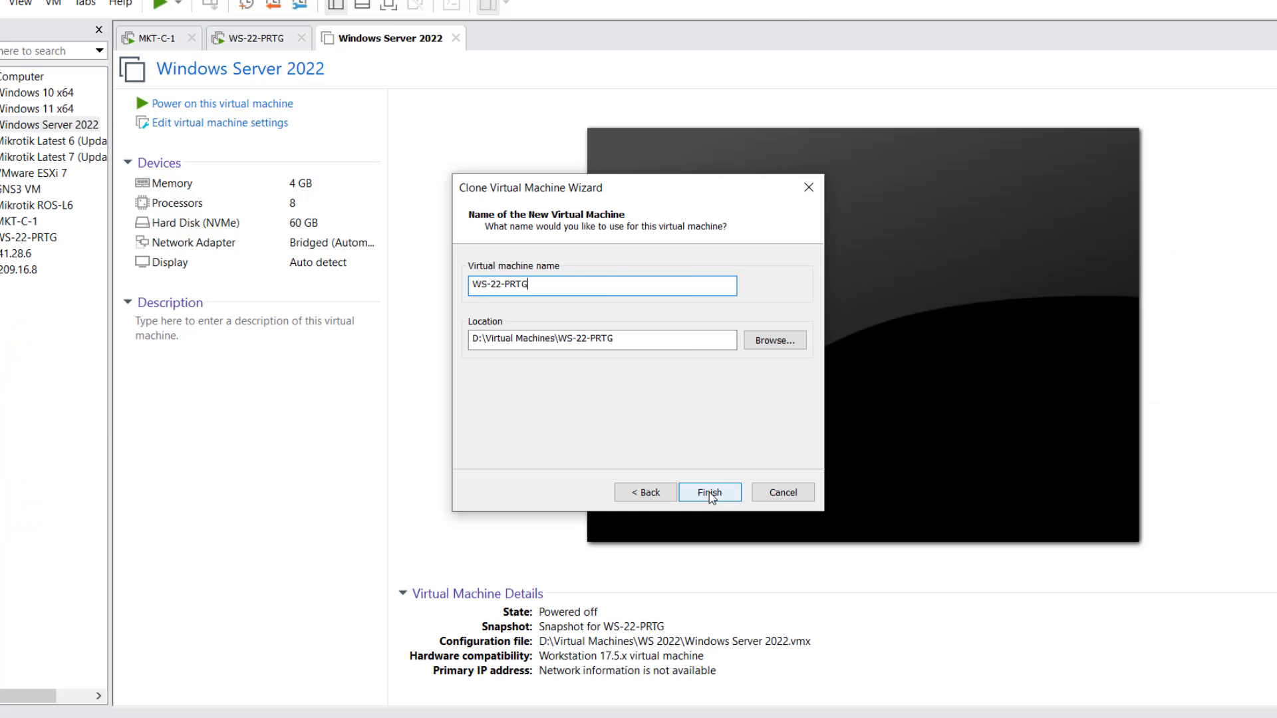
{"action": "type", "text": "-SLAVE"}
{"action": "left_click", "coordinate": [709, 492]}
{"action": "left_click", "coordinate": [707, 493]}
{"action": "key", "text": "ctrl+b"}
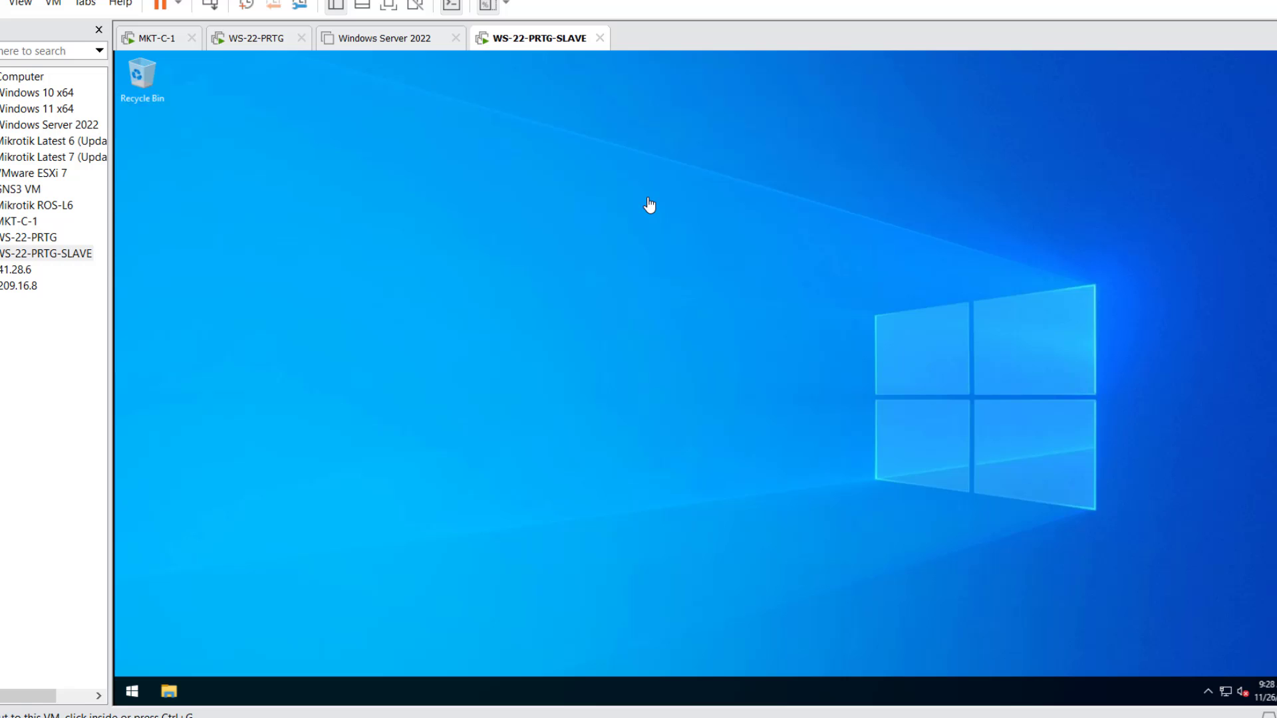
{"action": "left_click", "coordinate": [132, 691]}
{"action": "key", "text": "Escape"}
- Run the downloaded PRTG installer from its folder and register it with a contact e-mail address
{"action": "right_click", "coordinate": [255, 299]}
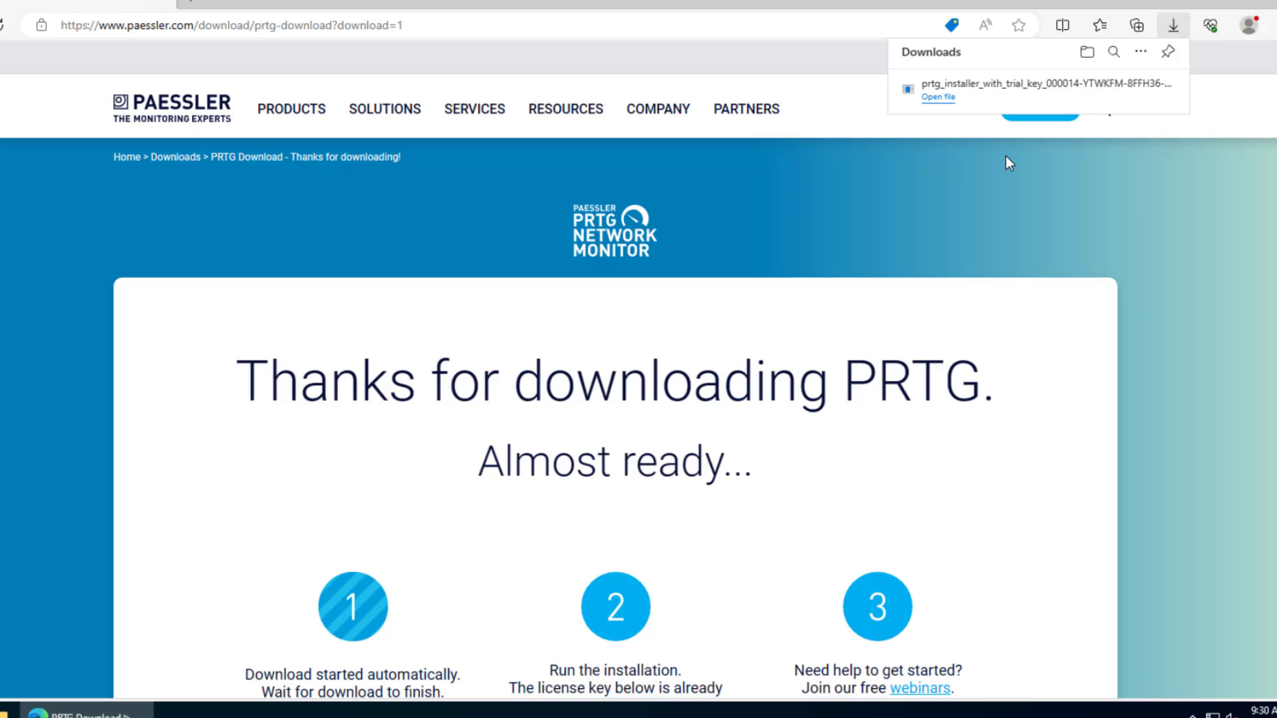
{"action": "left_click", "coordinate": [1117, 88]}
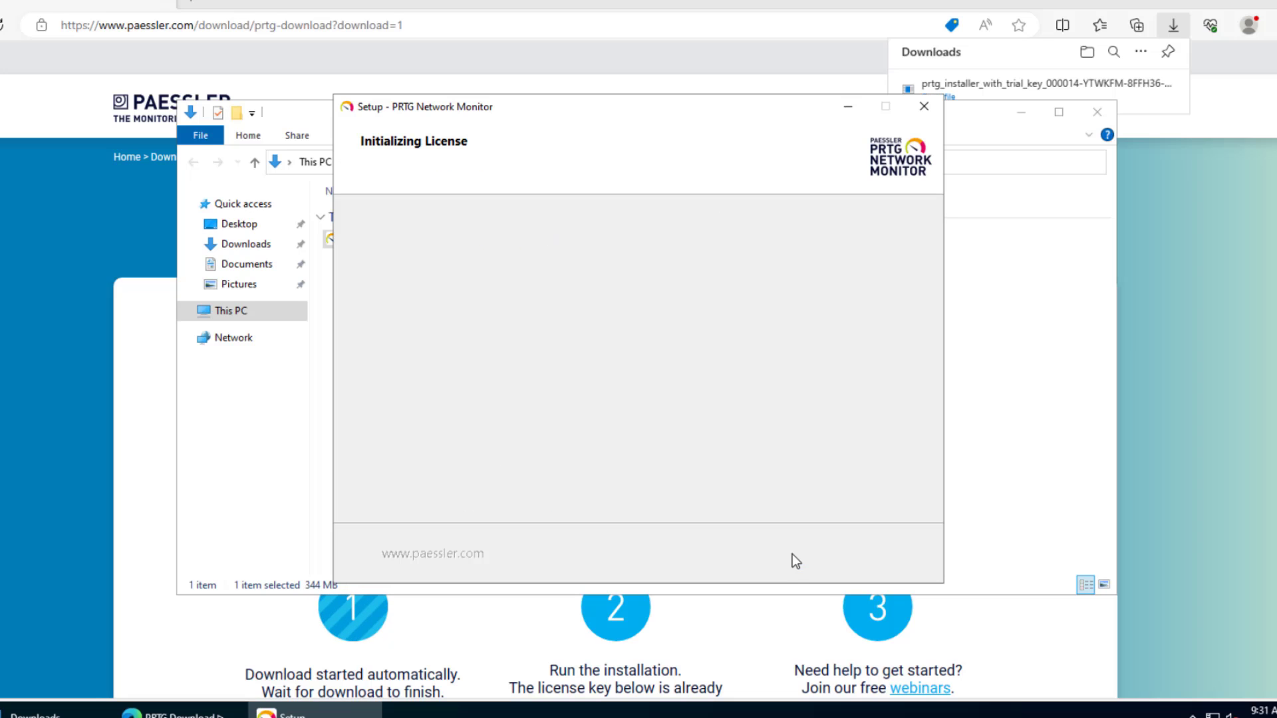
{"action": "type", "text": "mail@example.com"}
{"action": "left_click", "coordinate": [792, 554]}
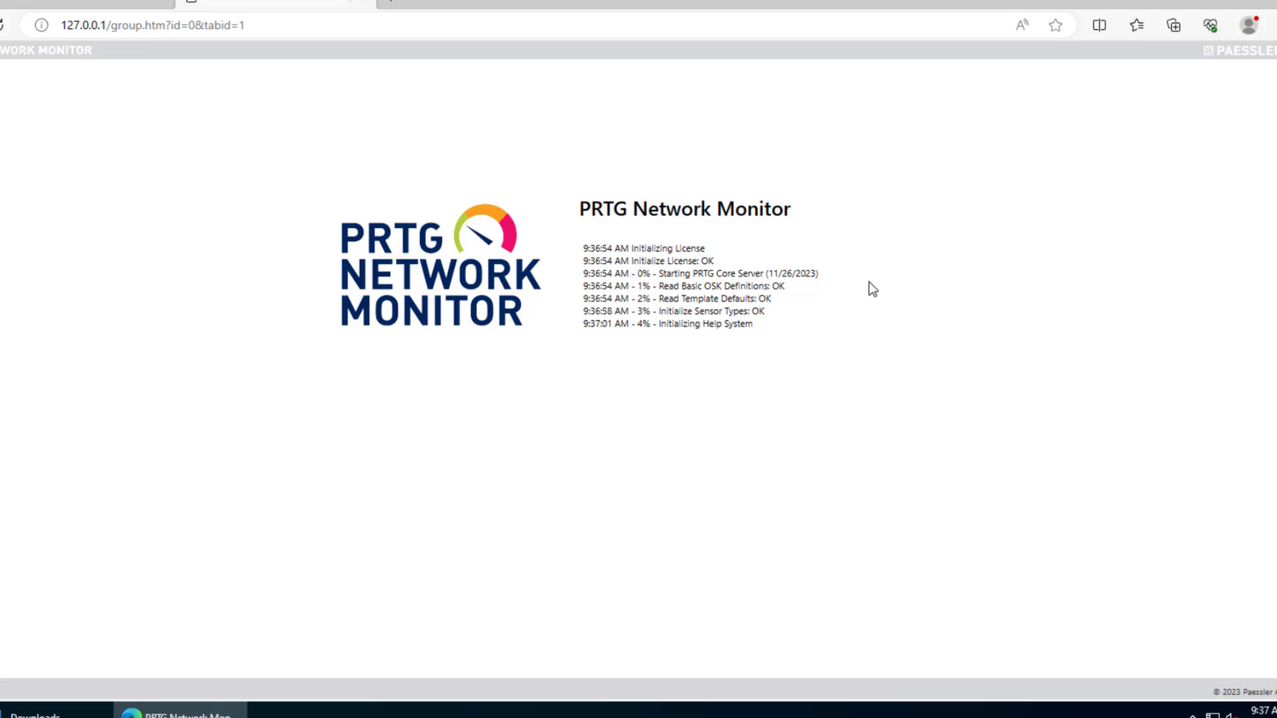
- Log in to PRTG, compare the slave's Home and Devices tree with the master's, then close Edge
{"action": "left_click", "coordinate": [832, 440]}
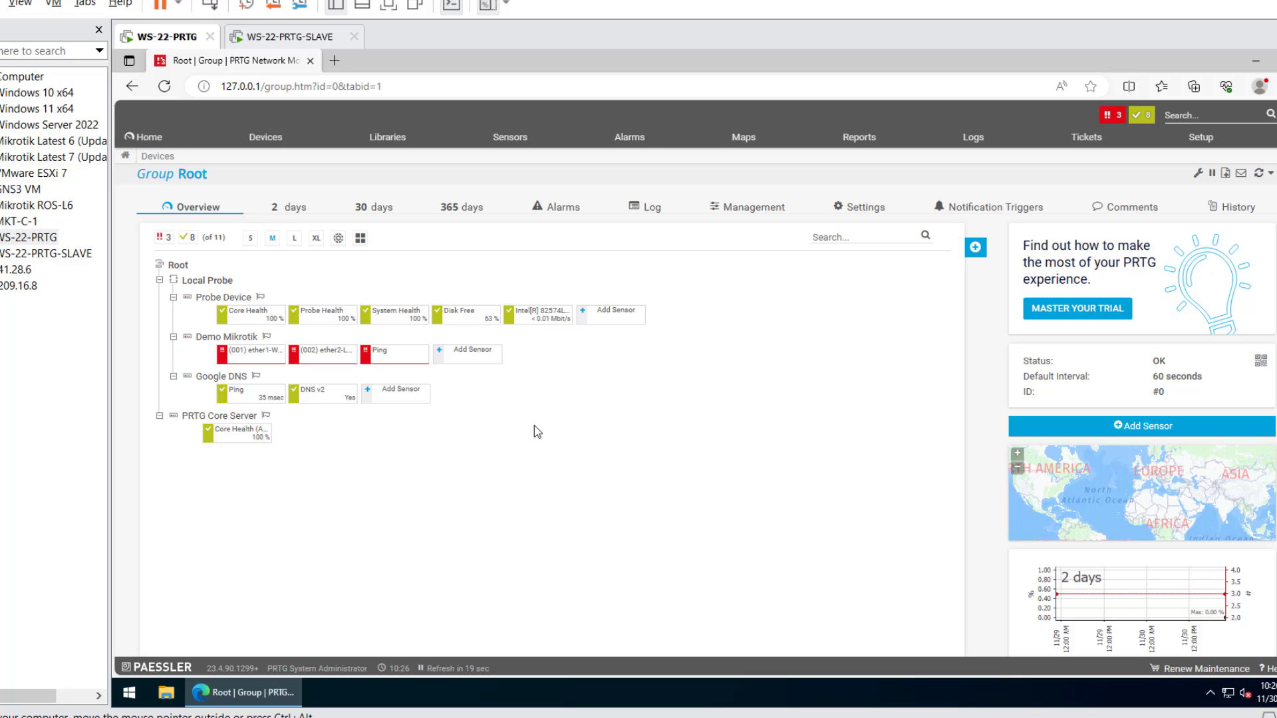
{"action": "left_click", "coordinate": [271, 39]}
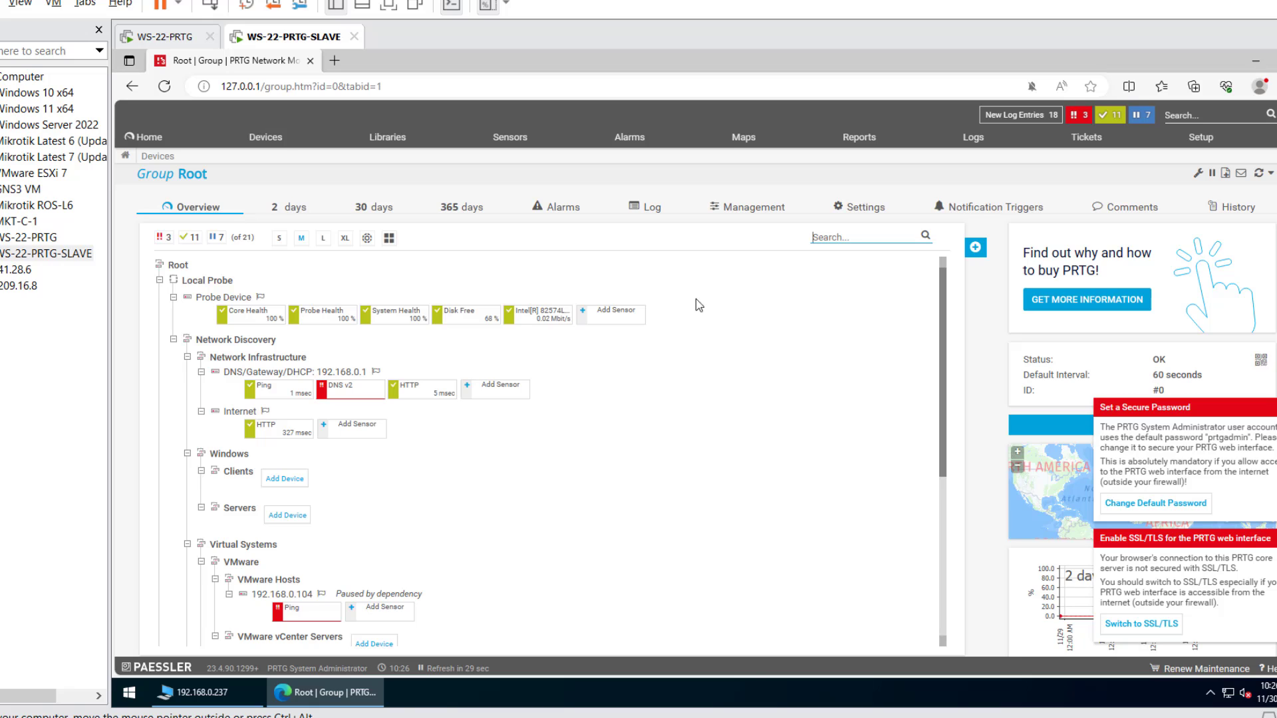
{"action": "left_click", "coordinate": [157, 140]}
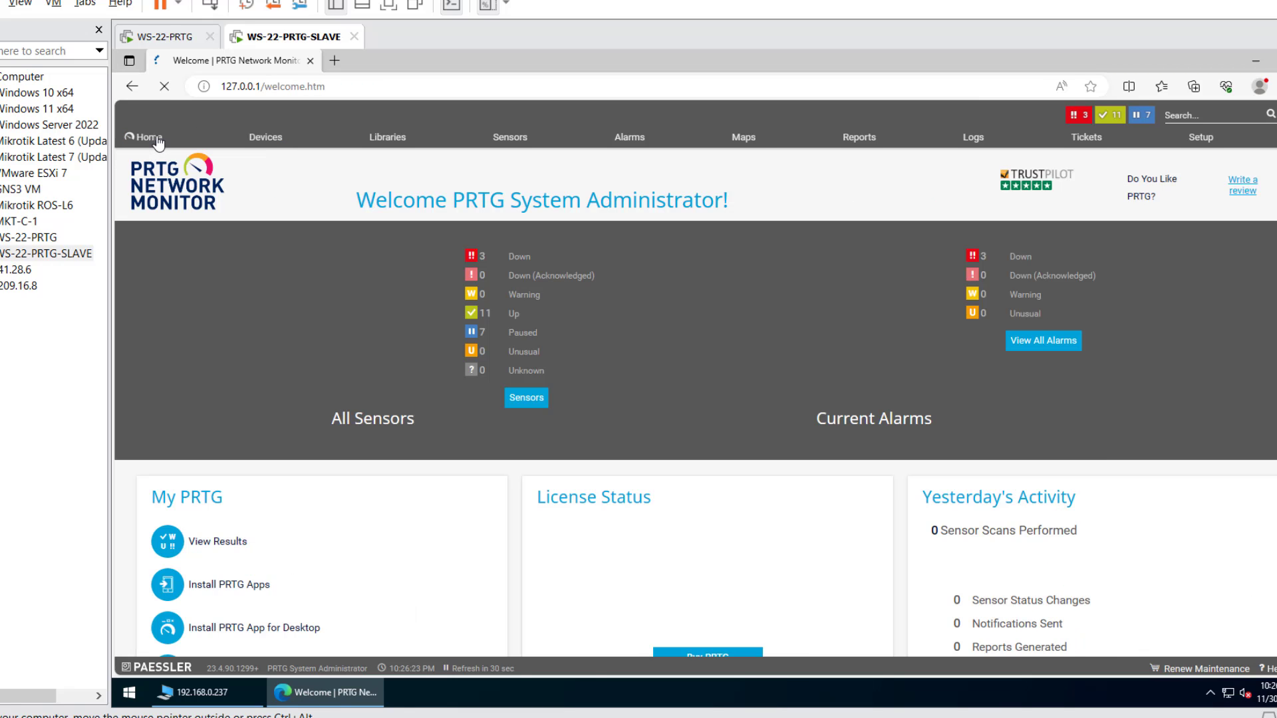
{"action": "left_click", "coordinate": [254, 139]}
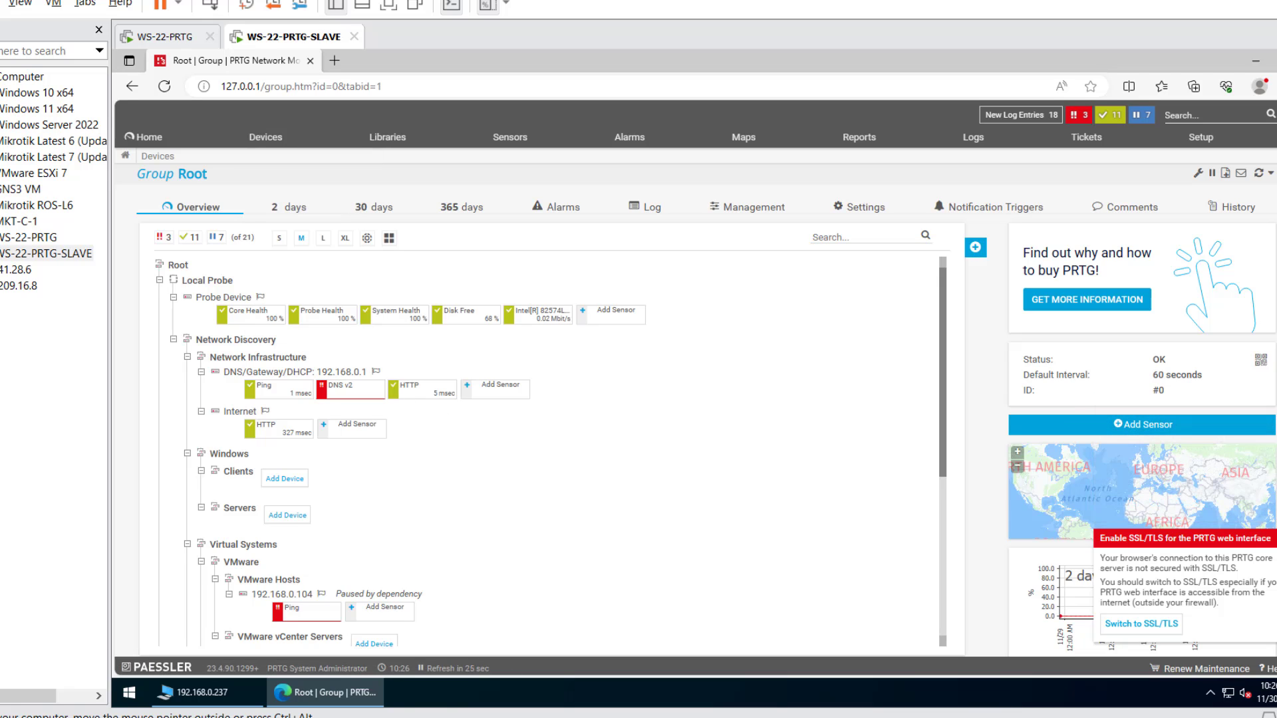
{"action": "scroll", "coordinate": [873, 472], "scroll_direction": "down", "scroll_amount": 4}
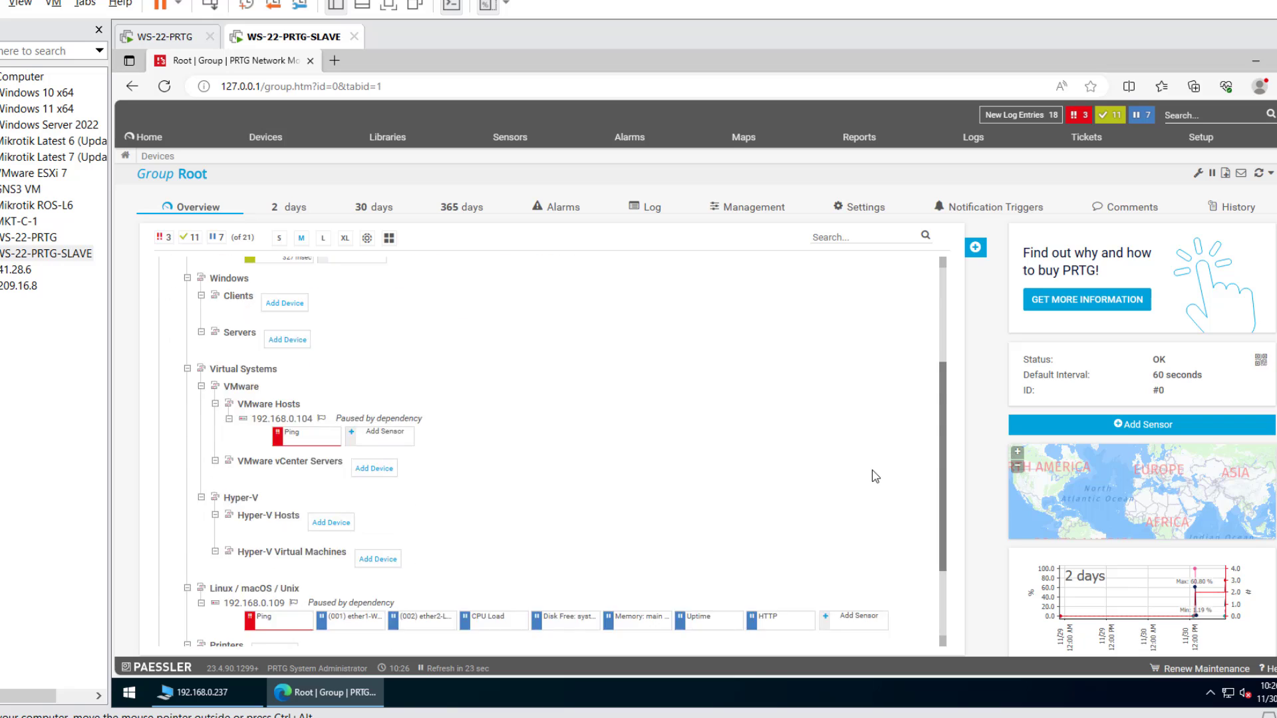
{"action": "scroll", "coordinate": [873, 473], "scroll_direction": "up", "scroll_amount": 2}
{"action": "scroll", "coordinate": [873, 473], "scroll_direction": "up", "scroll_amount": 2}
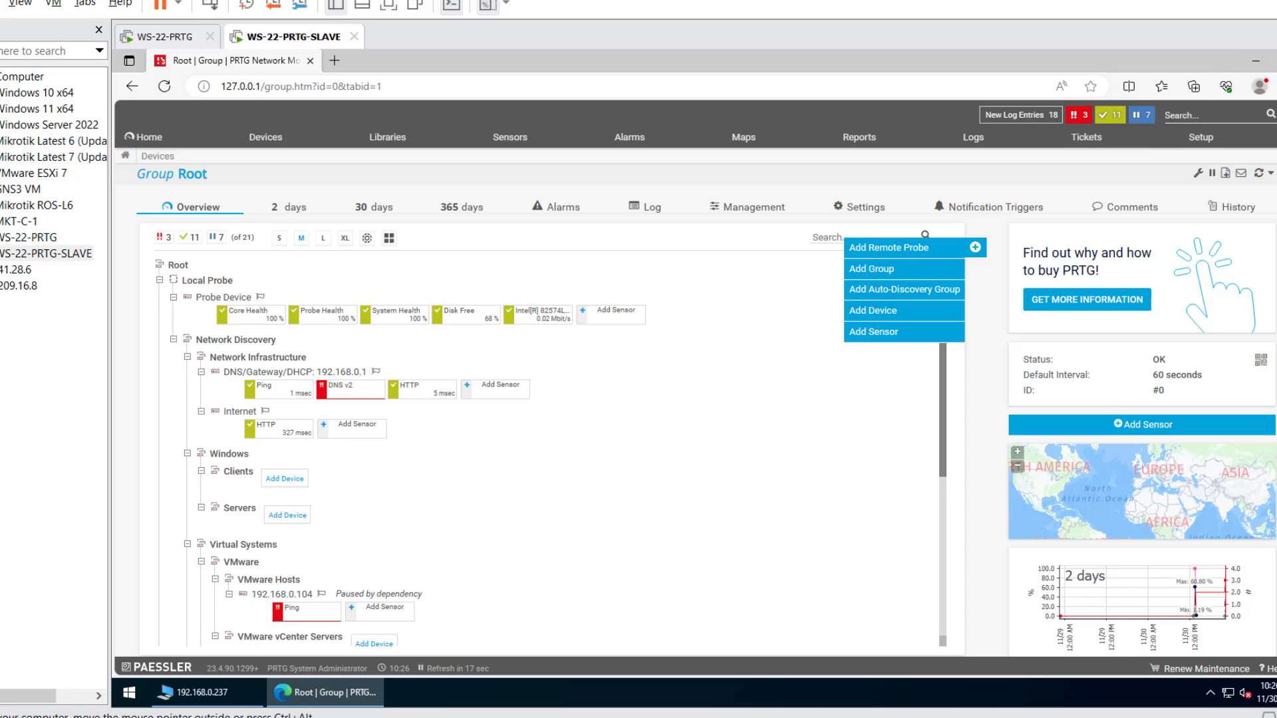
{"action": "key", "text": "alt+F4"}
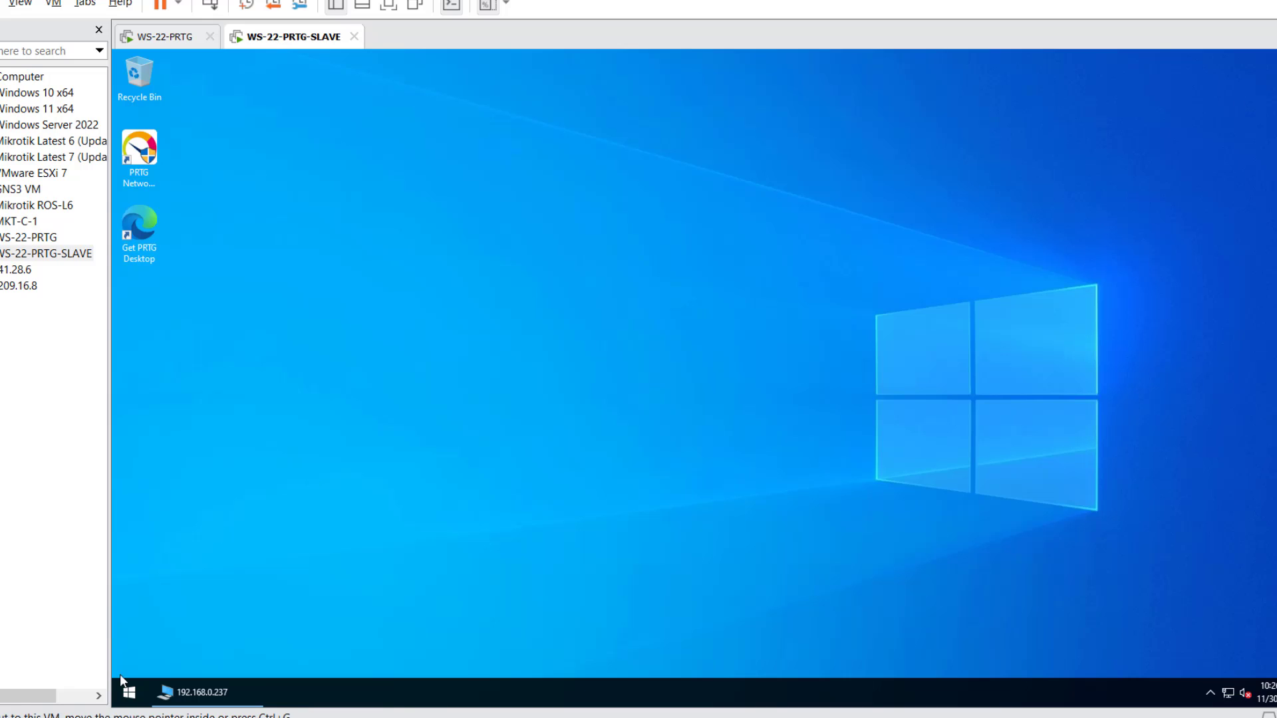
- Stop the PRTG Core Server and Probe services in PRTG Administration Tool, then close it unsaved
{"action": "left_click", "coordinate": [129, 691]}
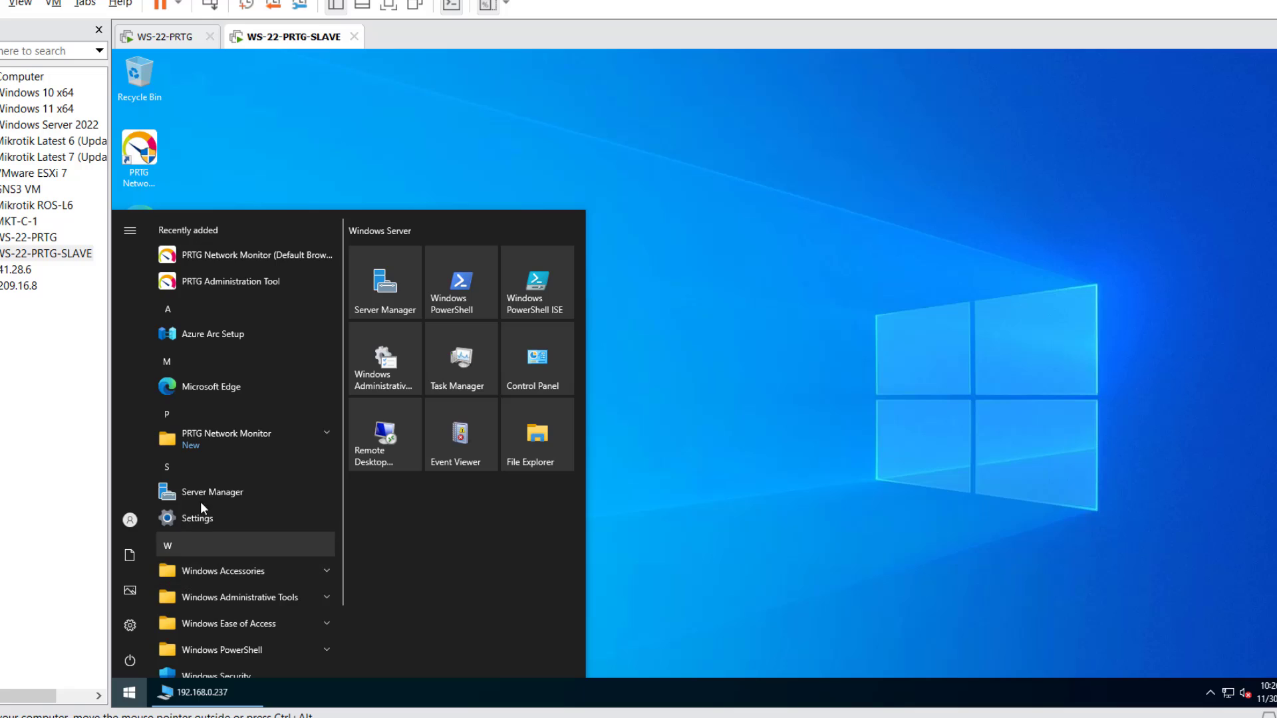
{"action": "left_click", "coordinate": [235, 292]}
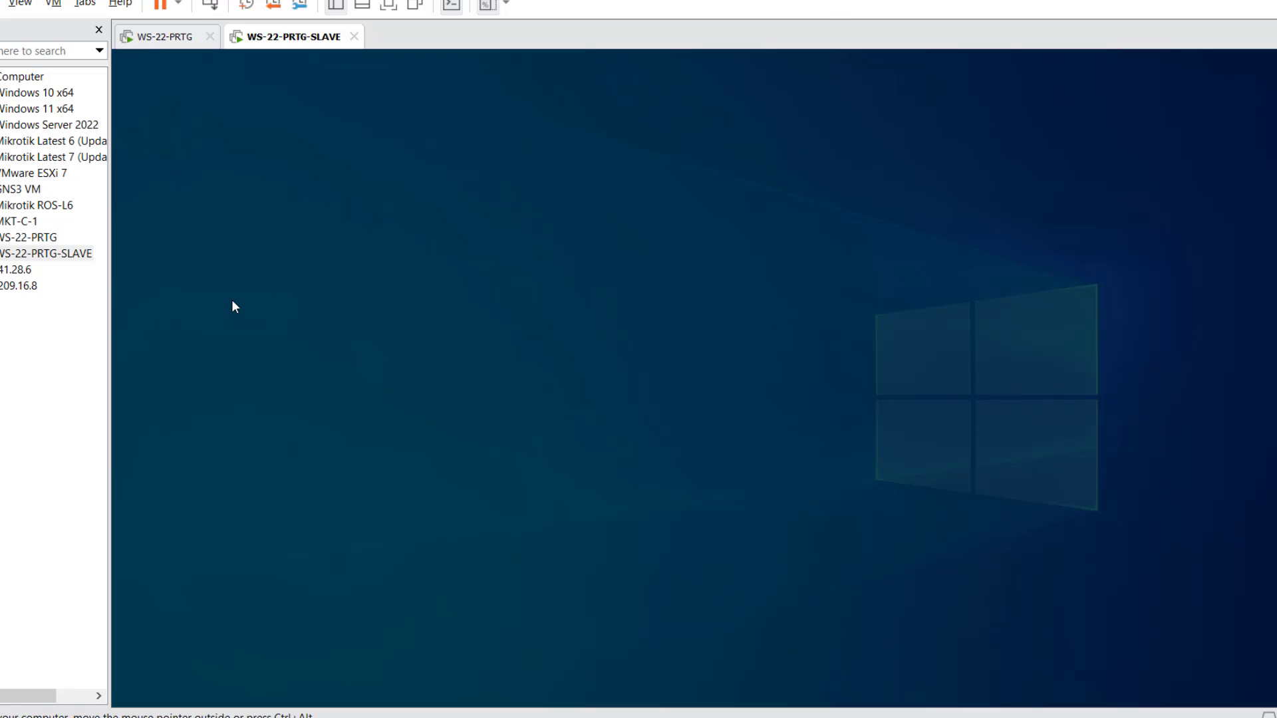
{"action": "left_click", "coordinate": [628, 465]}
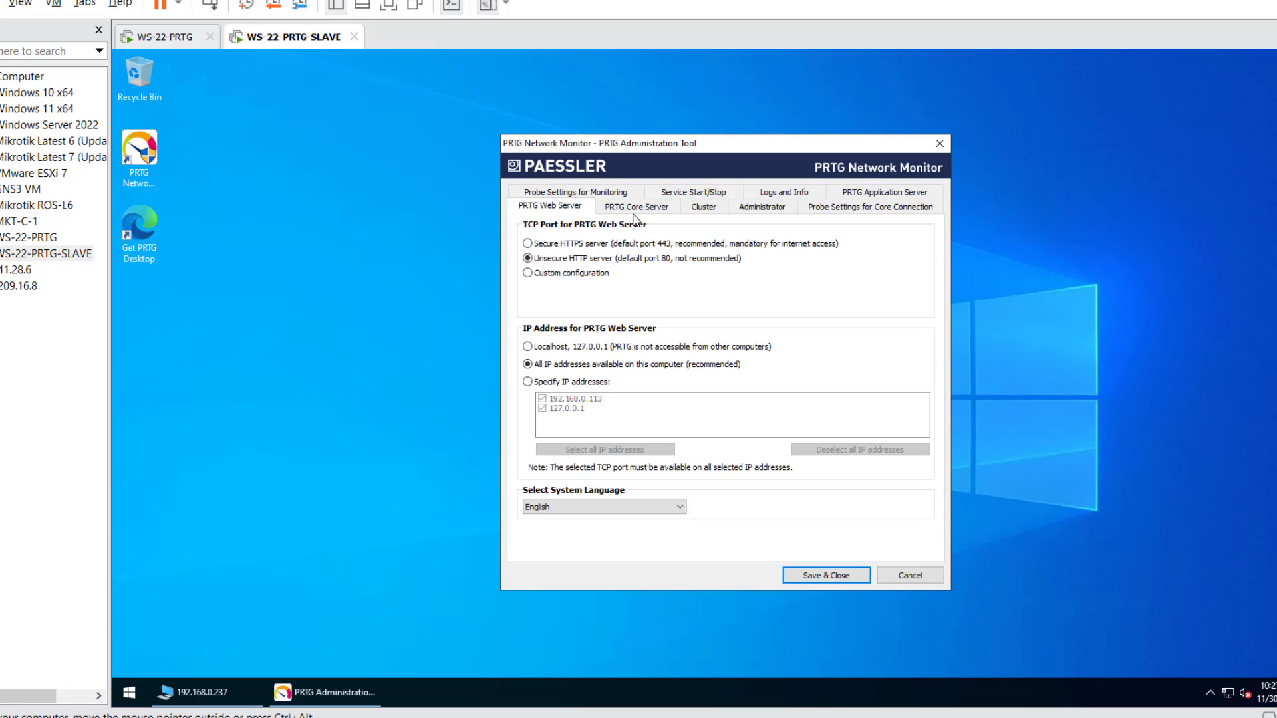
{"action": "left_click", "coordinate": [635, 212]}
{"action": "left_click", "coordinate": [706, 193]}
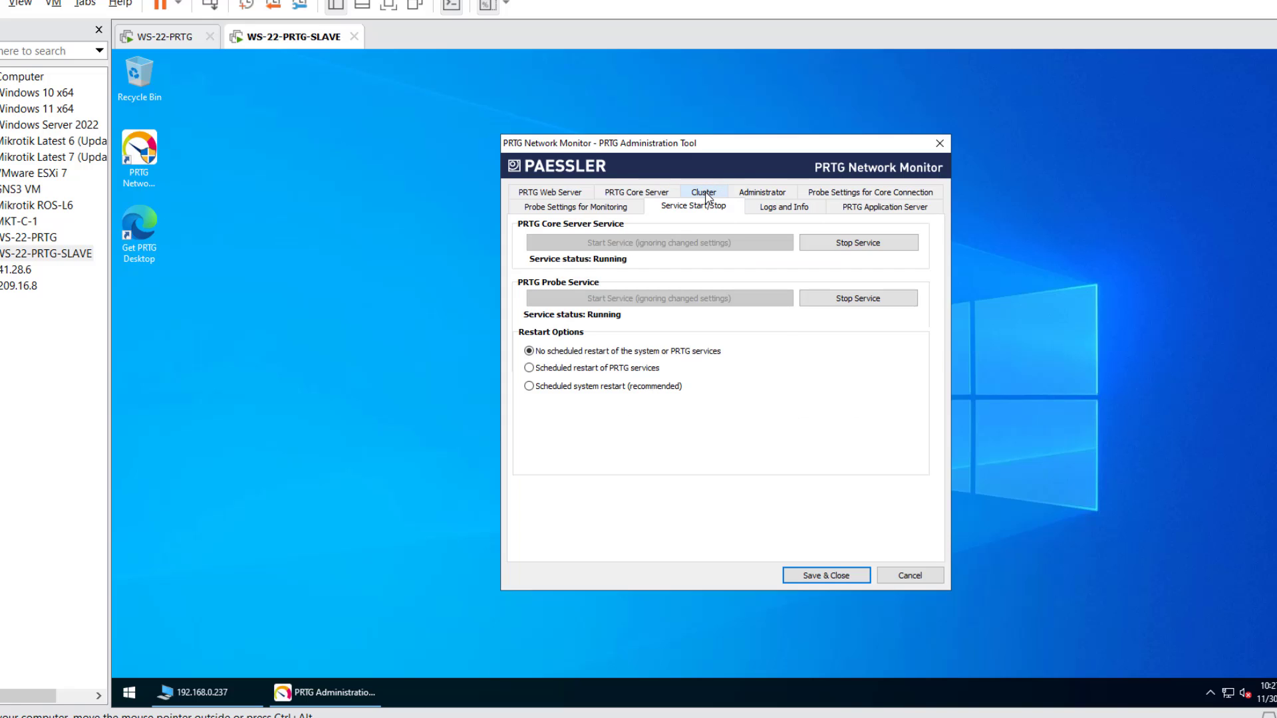
{"action": "left_click", "coordinate": [868, 243]}
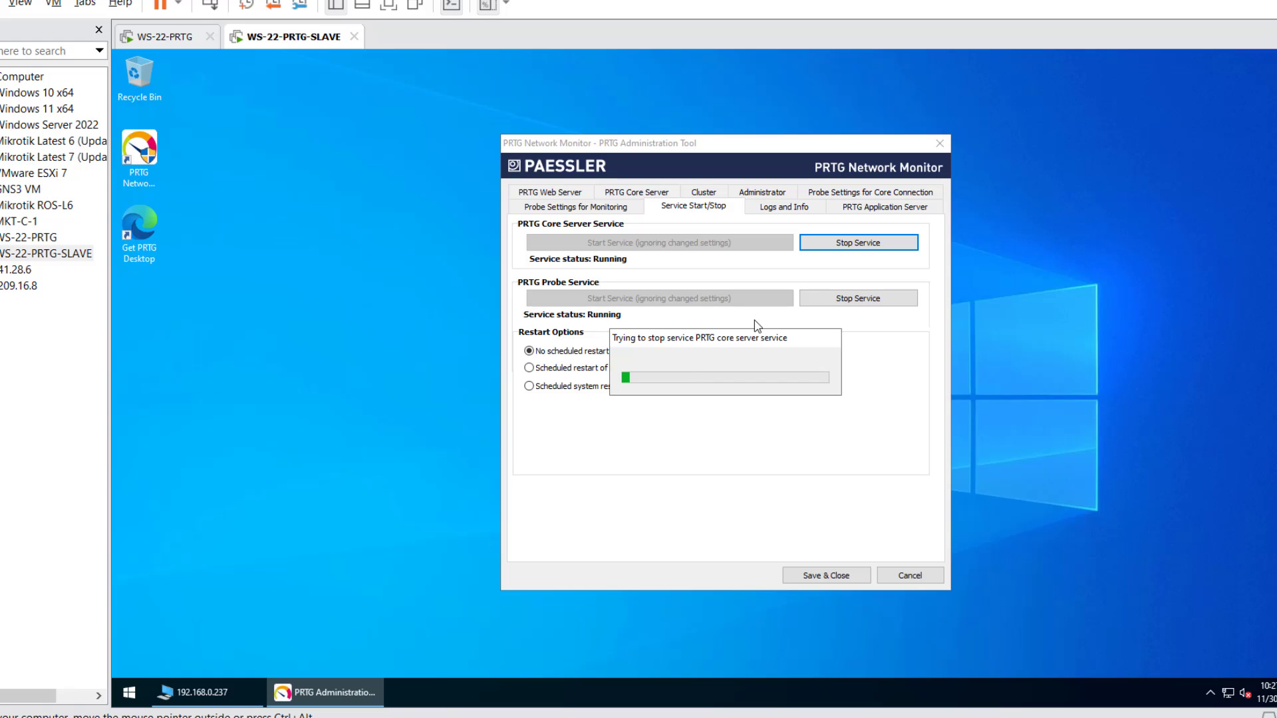
{"action": "left_click", "coordinate": [862, 304]}
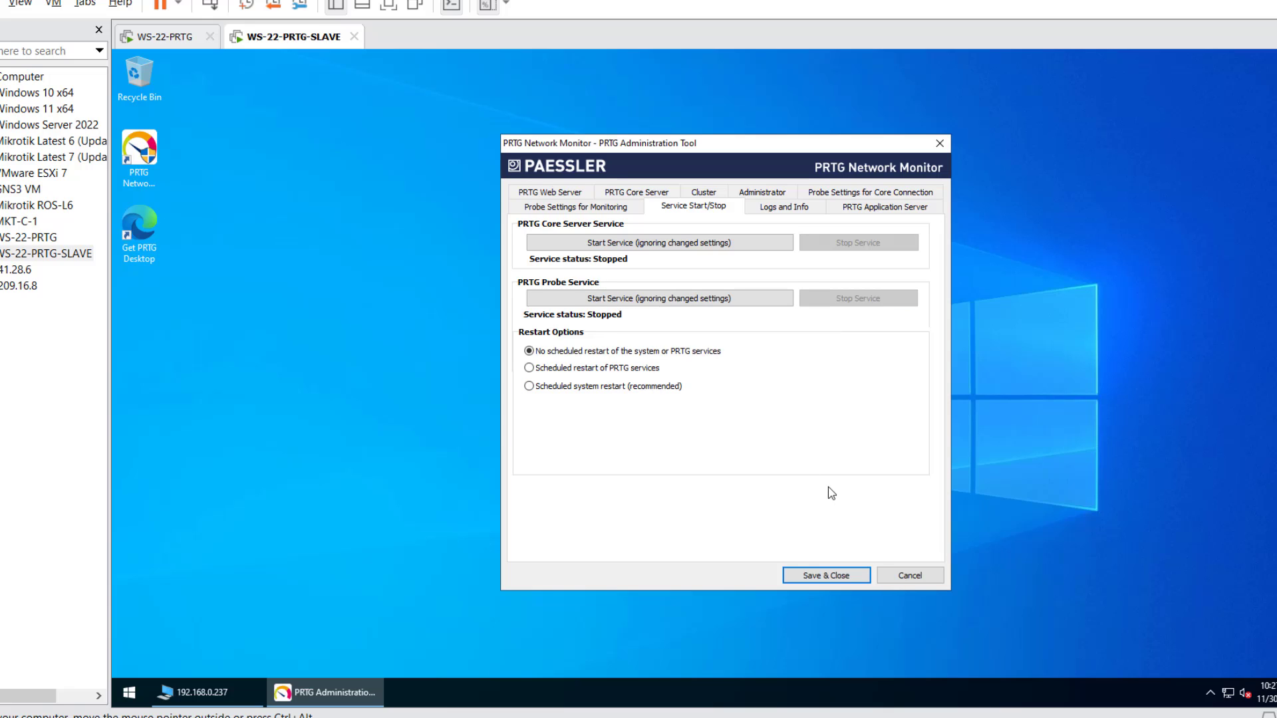
{"action": "left_click", "coordinate": [907, 576]}
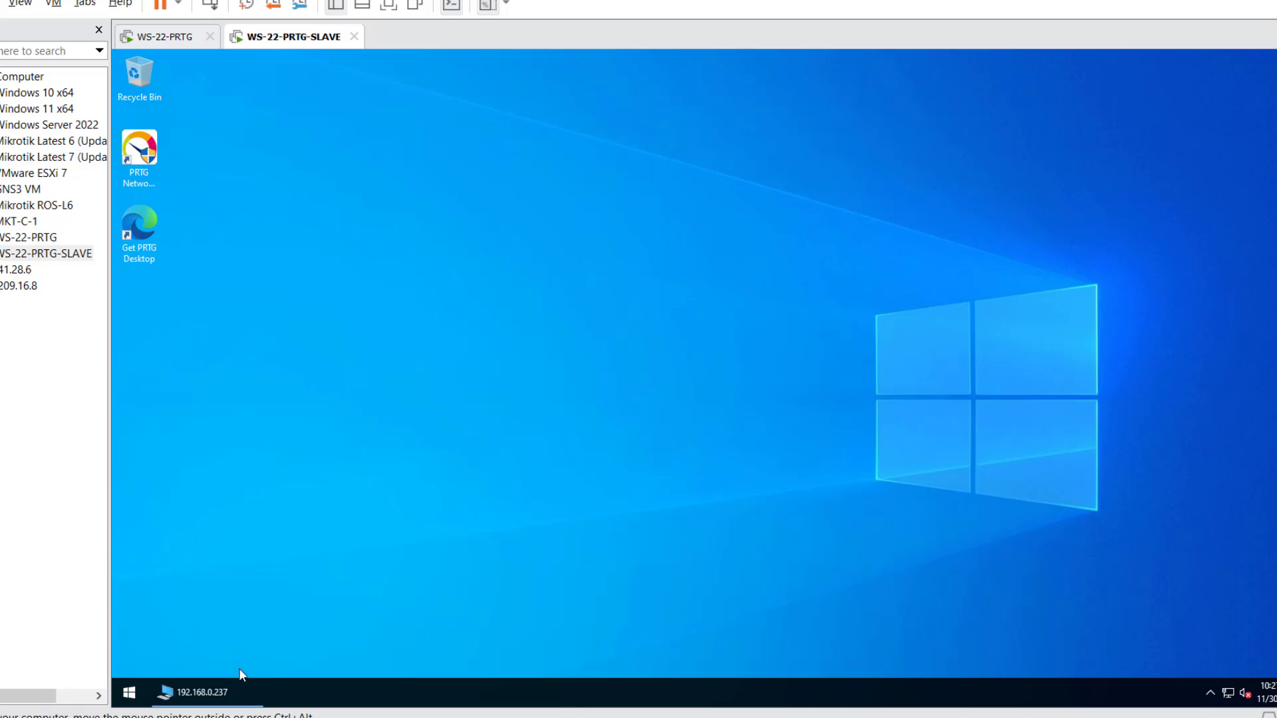
- Copy the eight custom folders from Shared\Backup\Custom Files
{"action": "left_click", "coordinate": [233, 691]}
{"action": "left_click", "coordinate": [511, 259]}
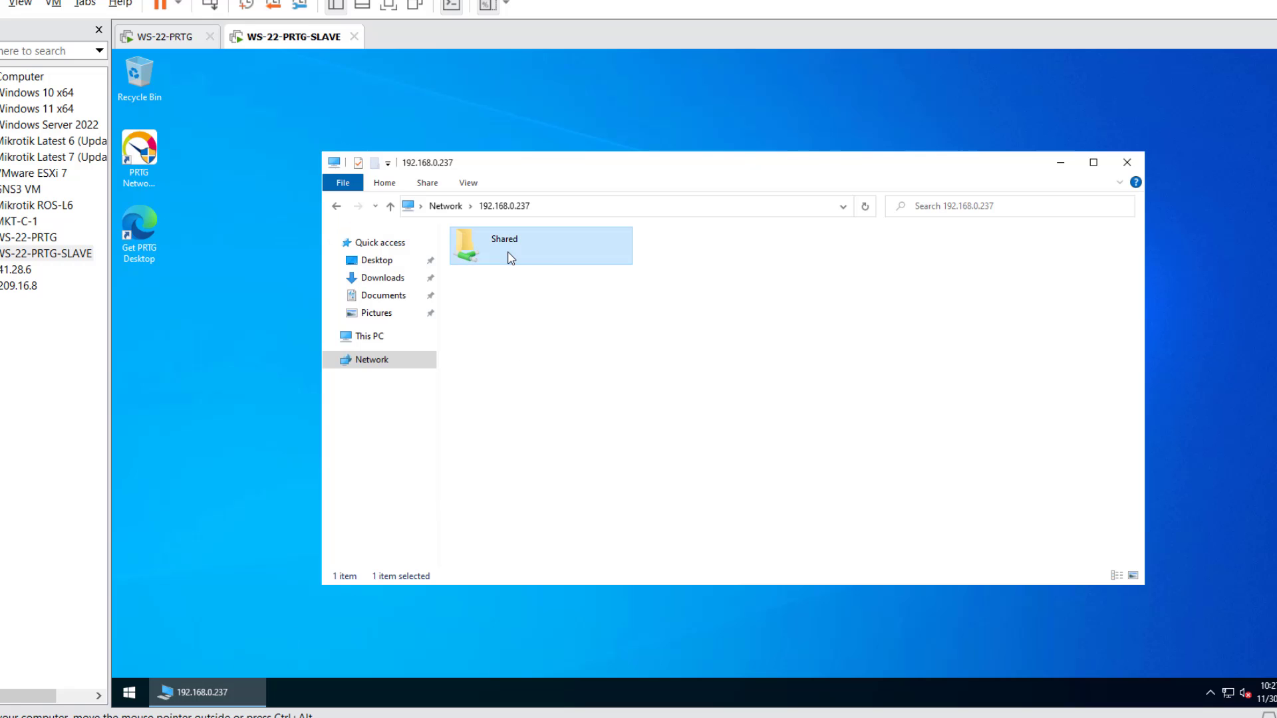
{"action": "key", "text": "Return"}
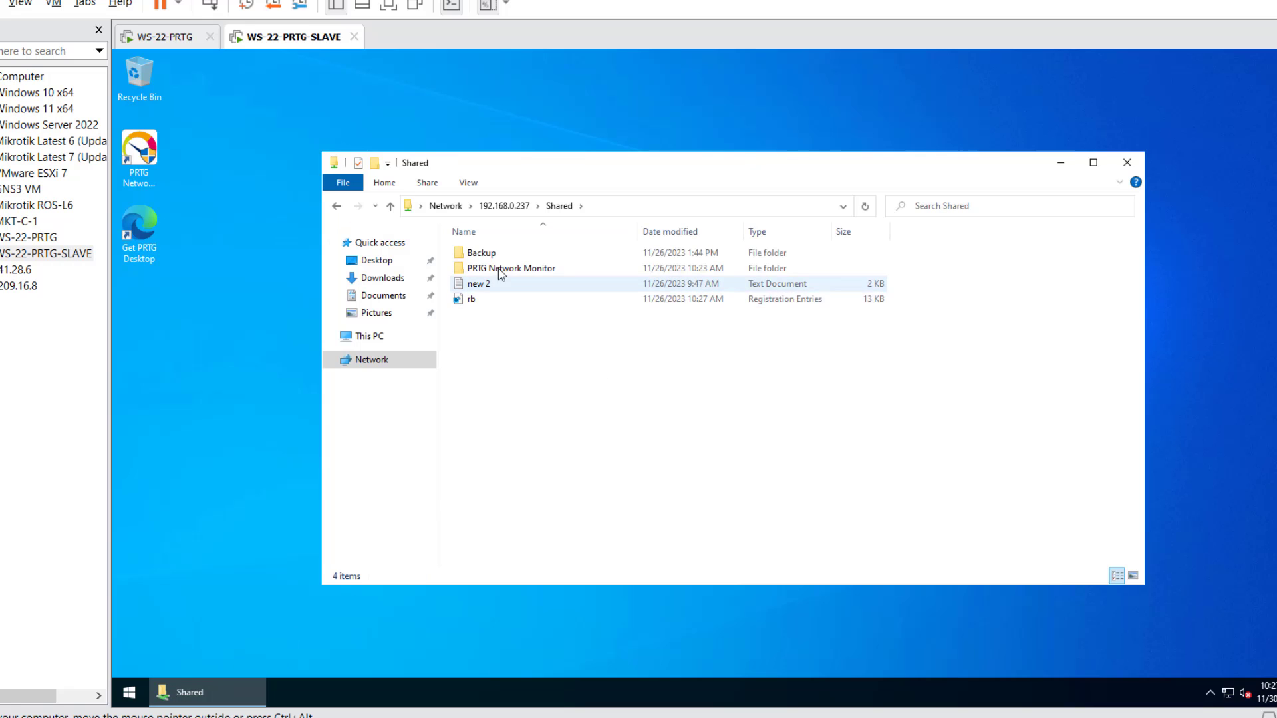
{"action": "double_click", "coordinate": [490, 258]}
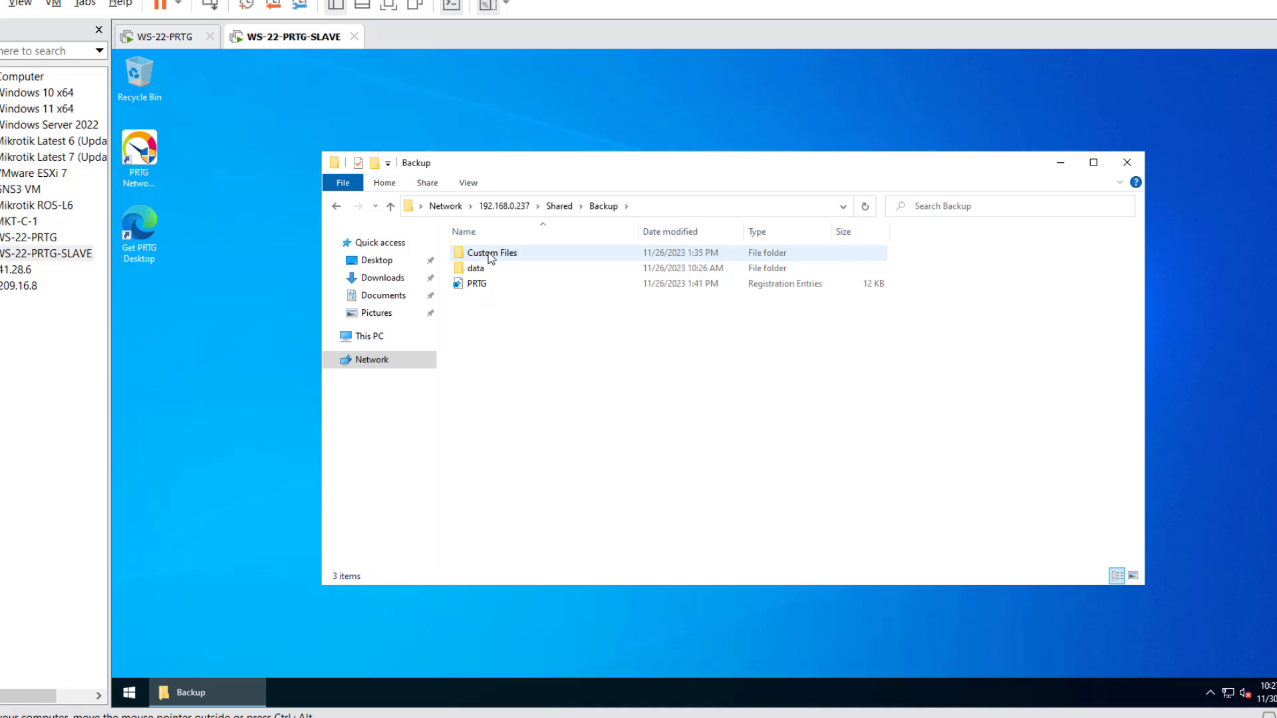
{"action": "double_click", "coordinate": [490, 258]}
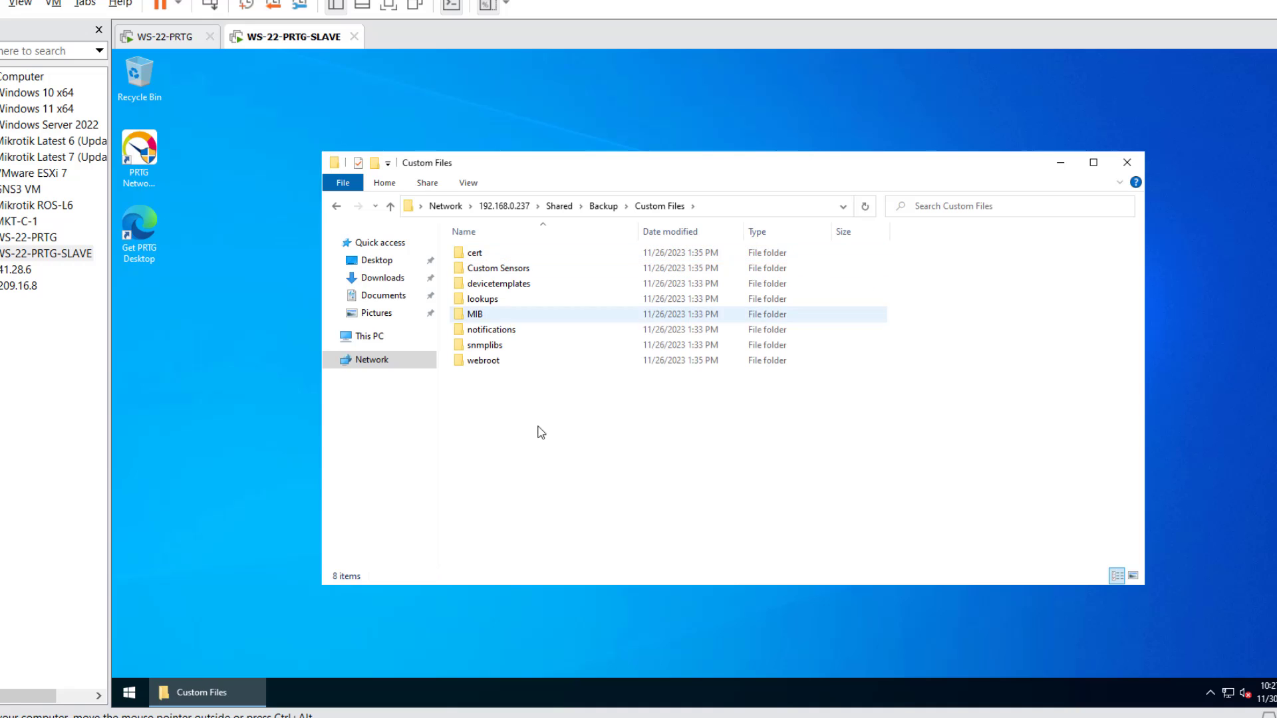
{"action": "left_click_drag", "start_coordinate": [541, 432], "coordinate": [610, 244]}
{"action": "right_click", "coordinate": [568, 317]}
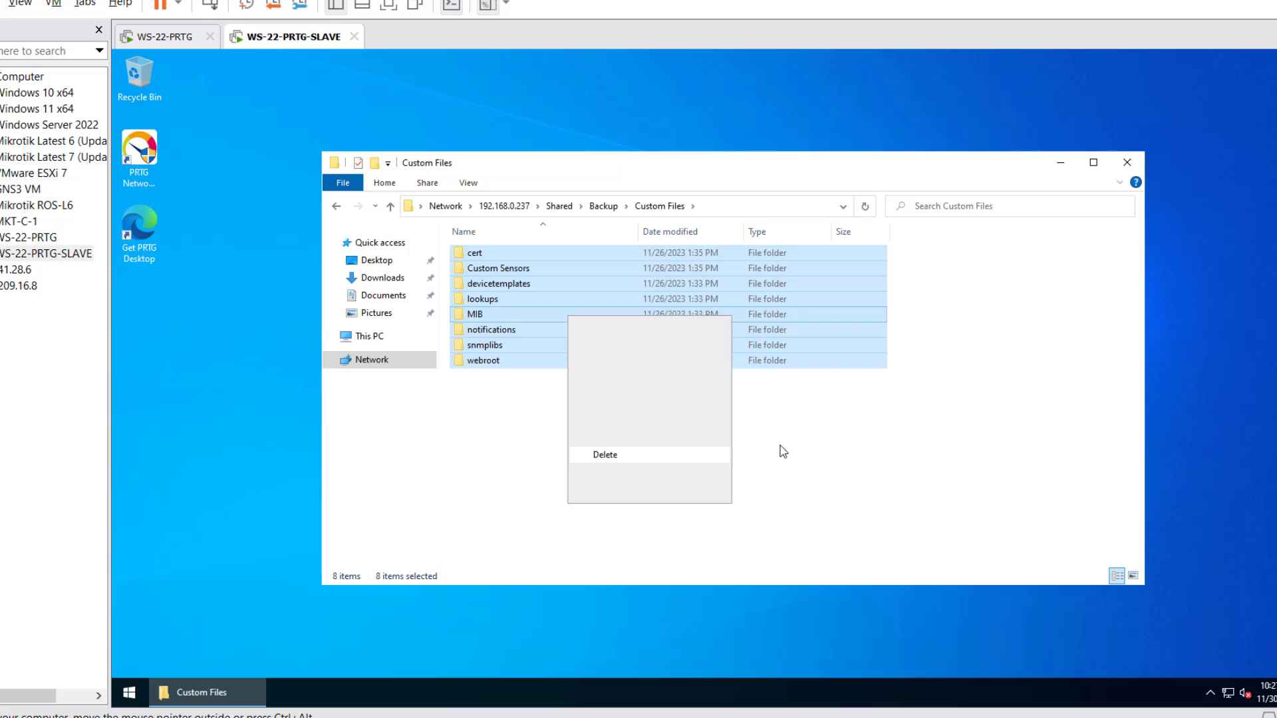
{"action": "left_click", "coordinate": [611, 421]}
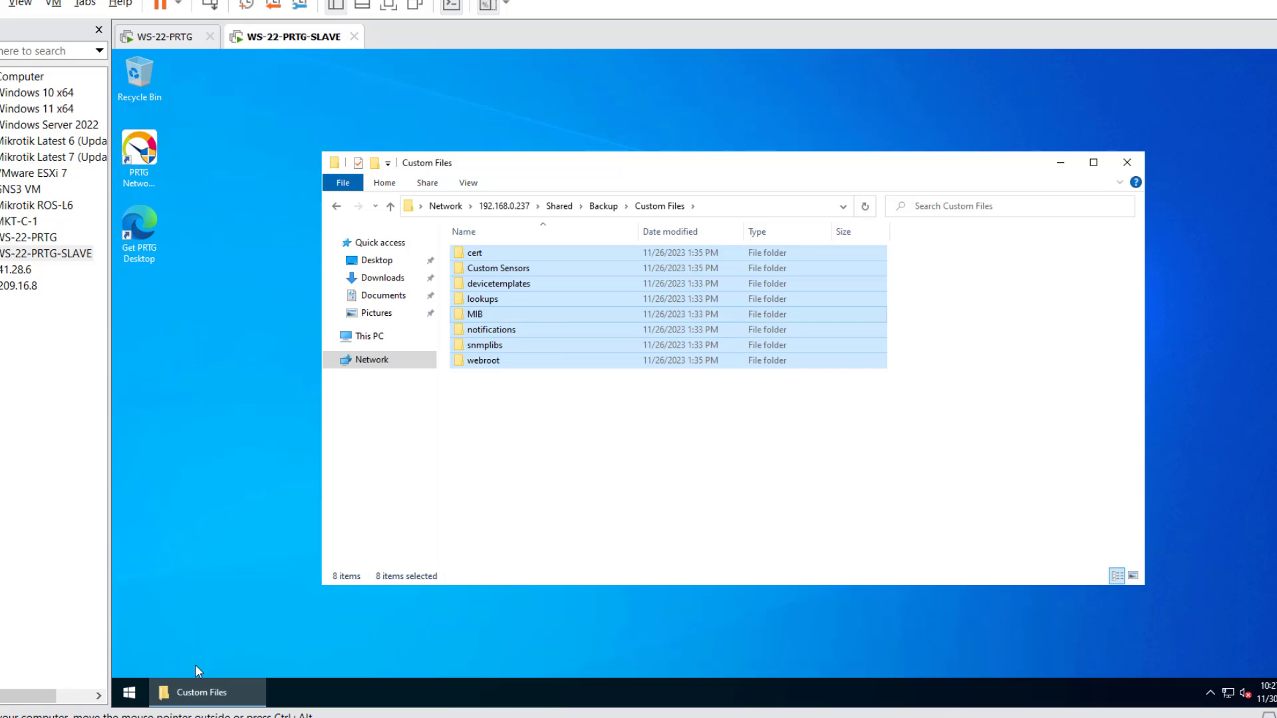
- Paste them into C:\Program Files (x86)\PRTG Network Monitor, replacing existing files
{"action": "left_click", "coordinate": [129, 693]}
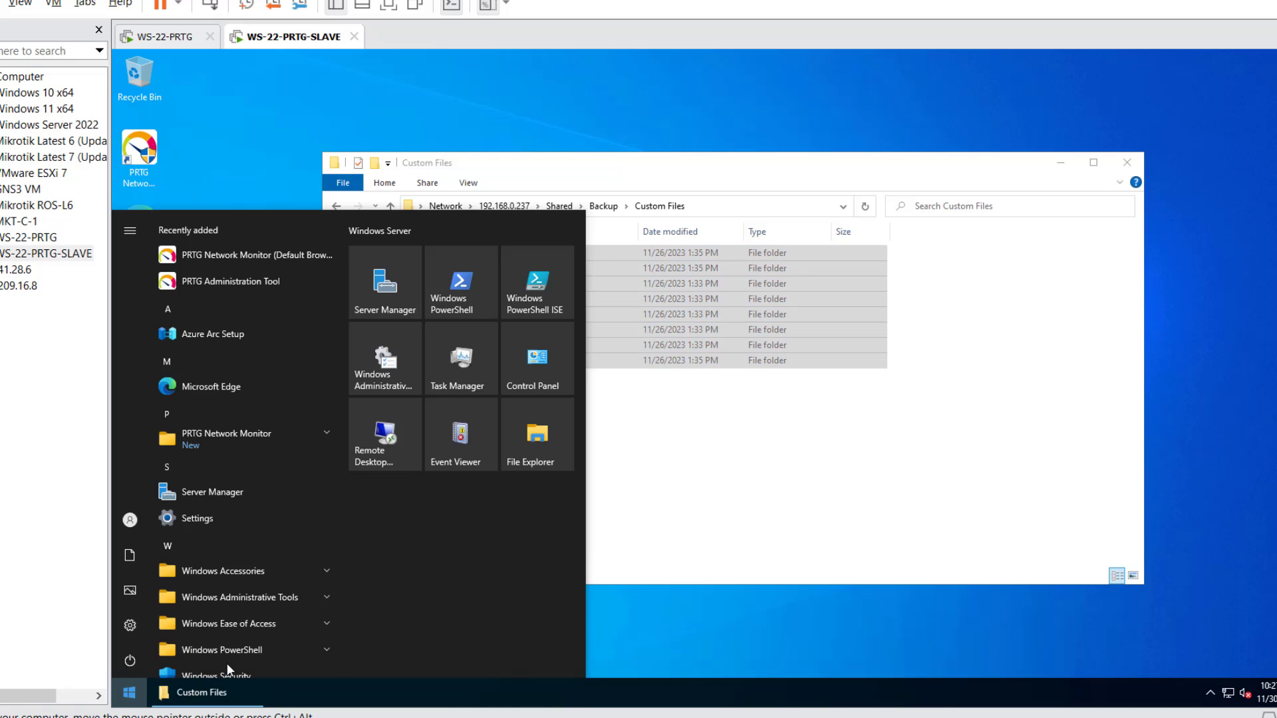
{"action": "left_click", "coordinate": [524, 444]}
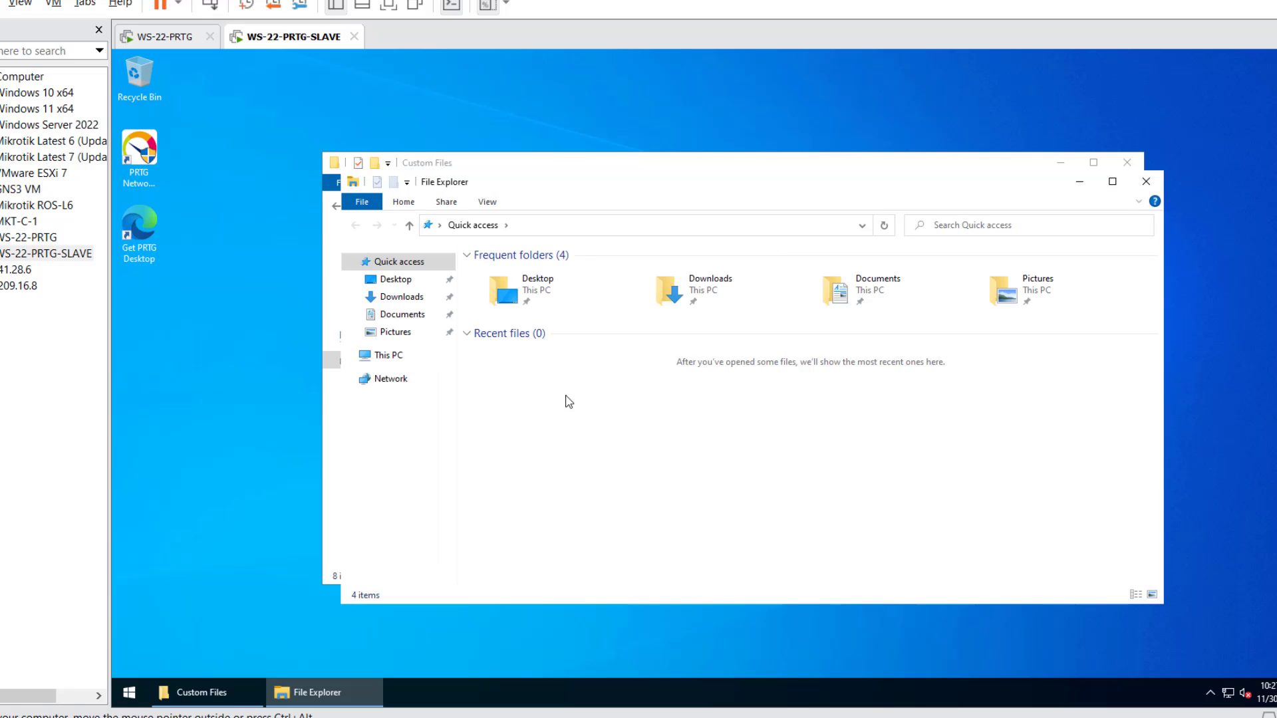
{"action": "left_click", "coordinate": [387, 354]}
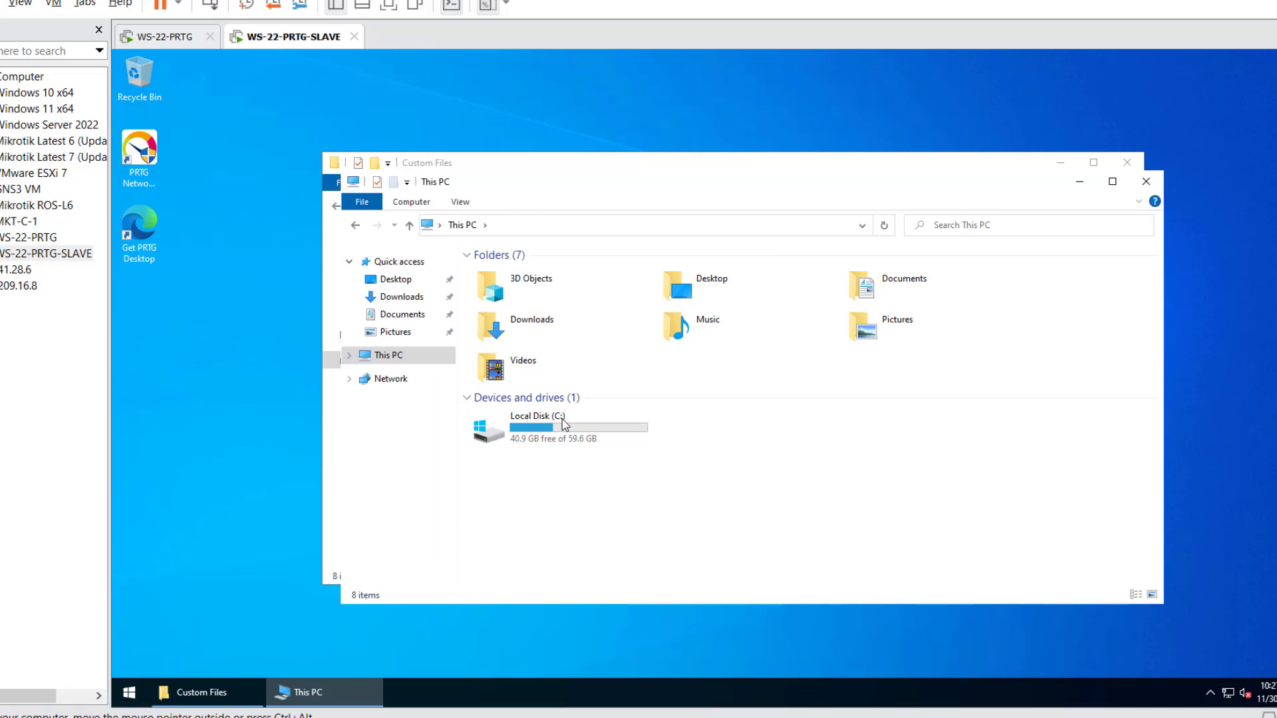
{"action": "double_click", "coordinate": [564, 424]}
{"action": "double_click", "coordinate": [540, 303]}
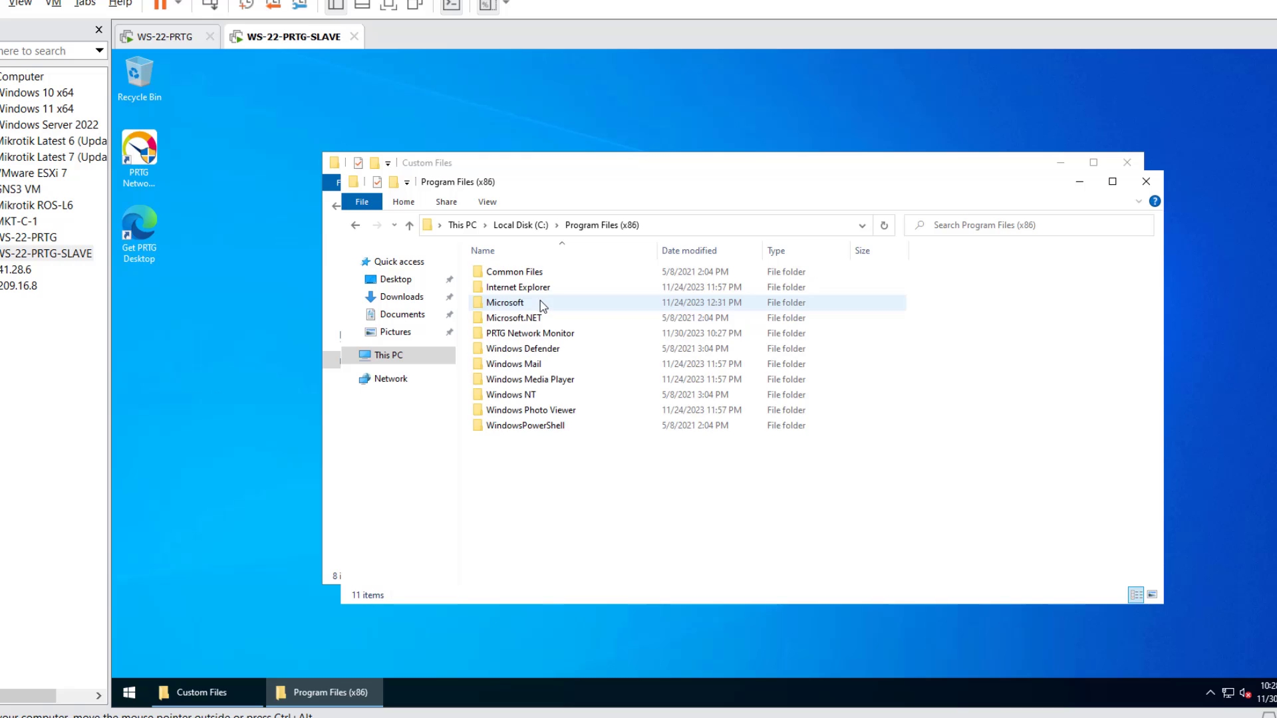
{"action": "double_click", "coordinate": [526, 333]}
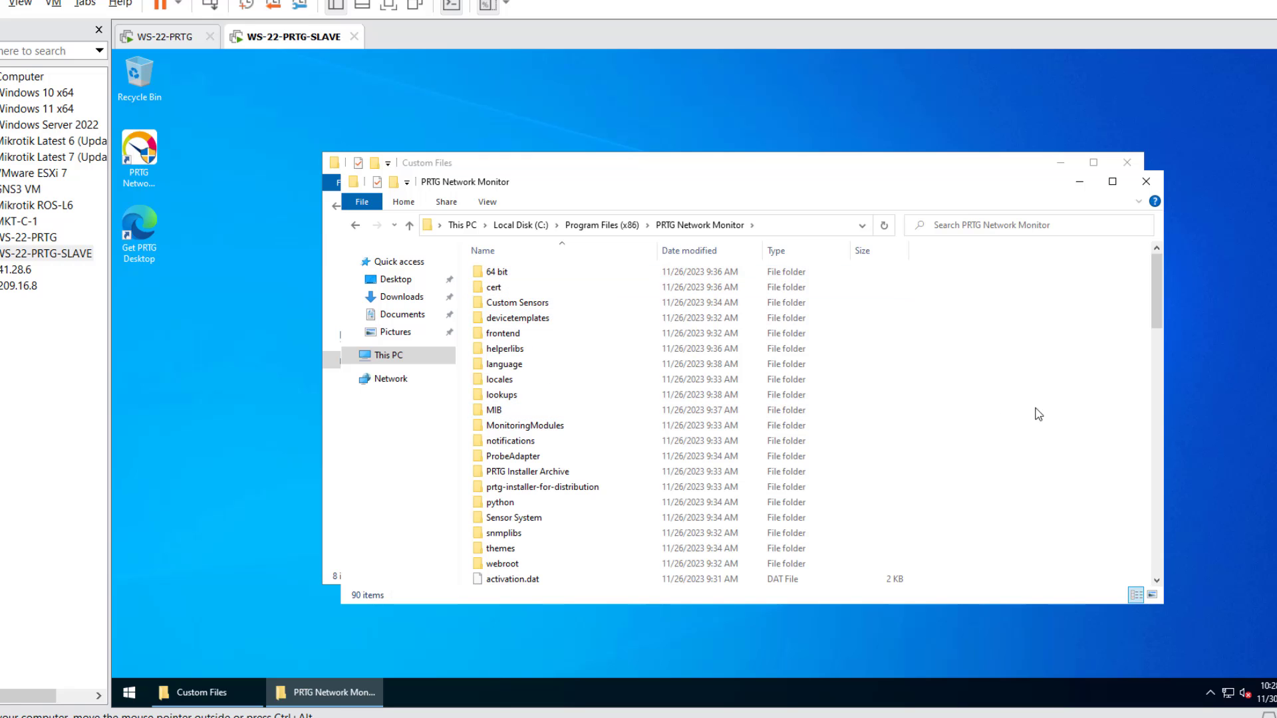
{"action": "key", "text": "ctrl+v"}
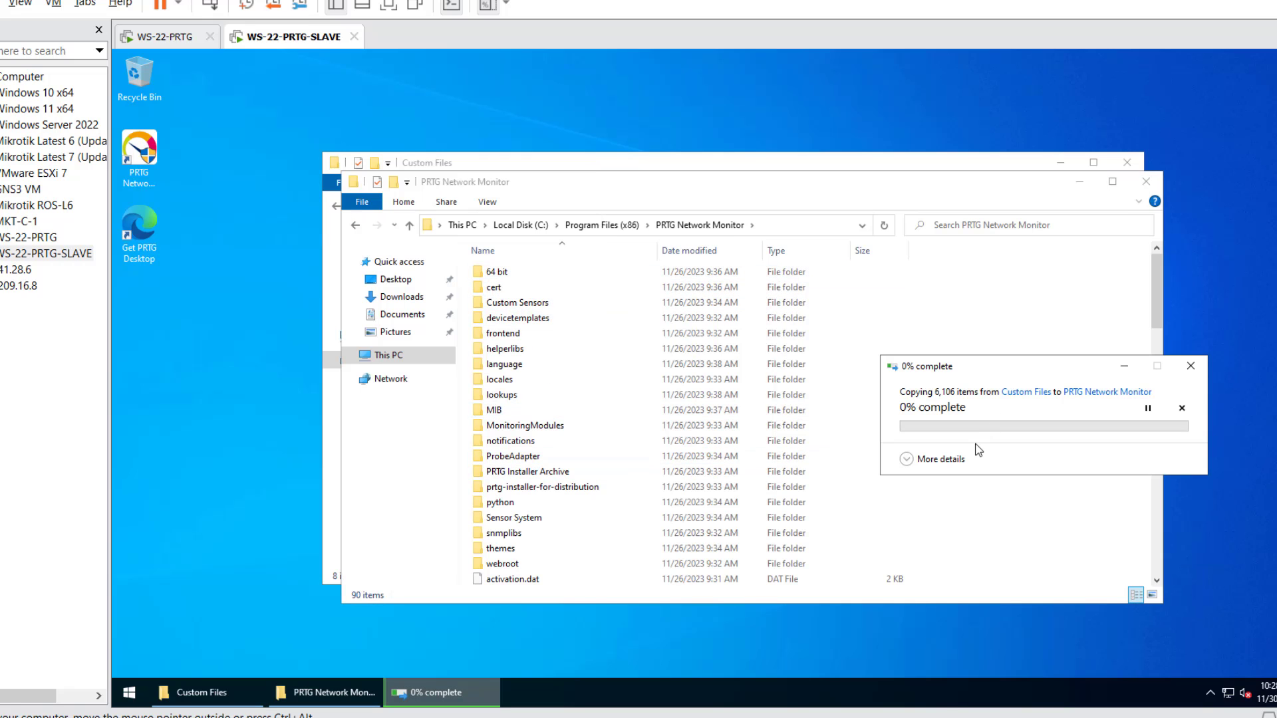
{"action": "left_click", "coordinate": [959, 458]}
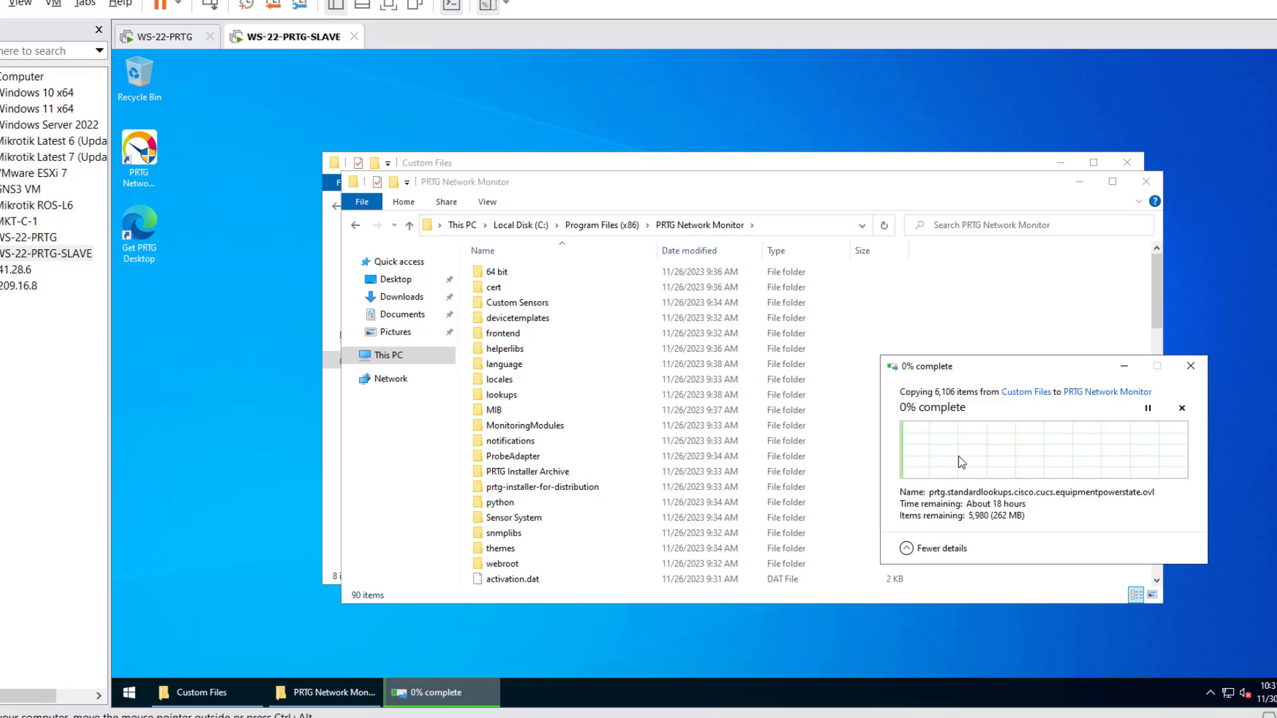
{"action": "key", "text": "Return"}
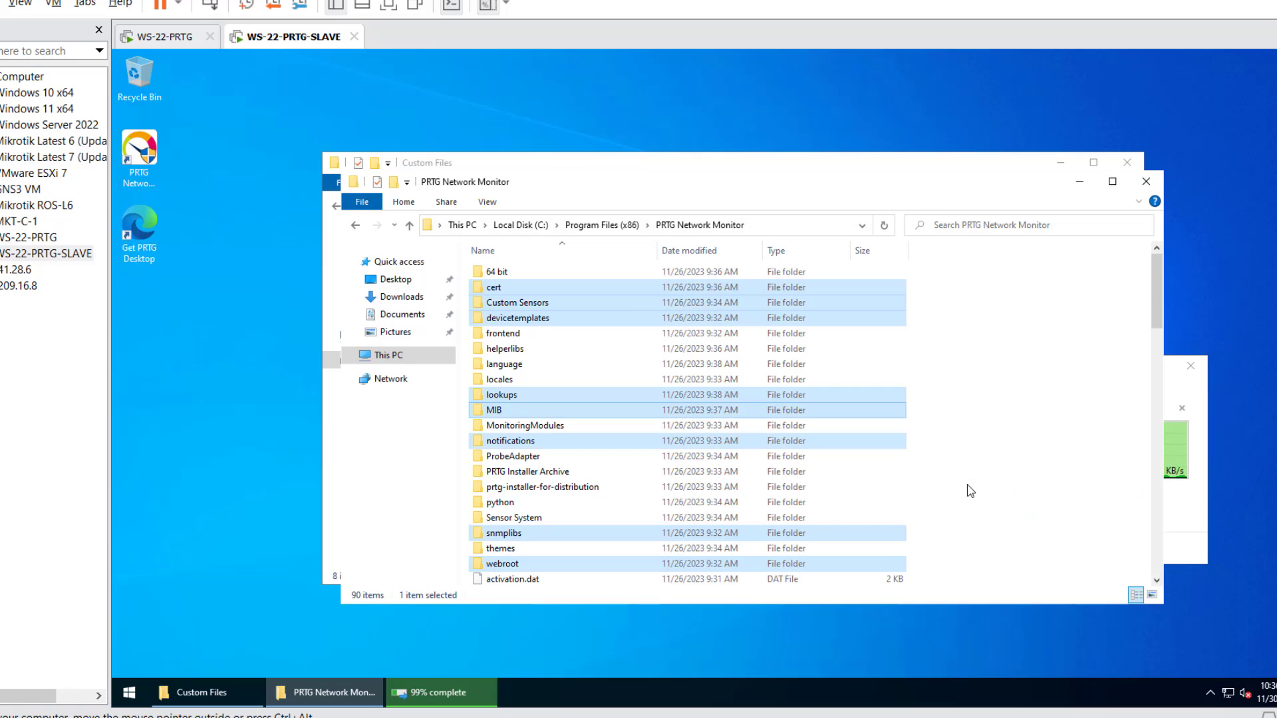
{"action": "left_click", "coordinate": [997, 443]}
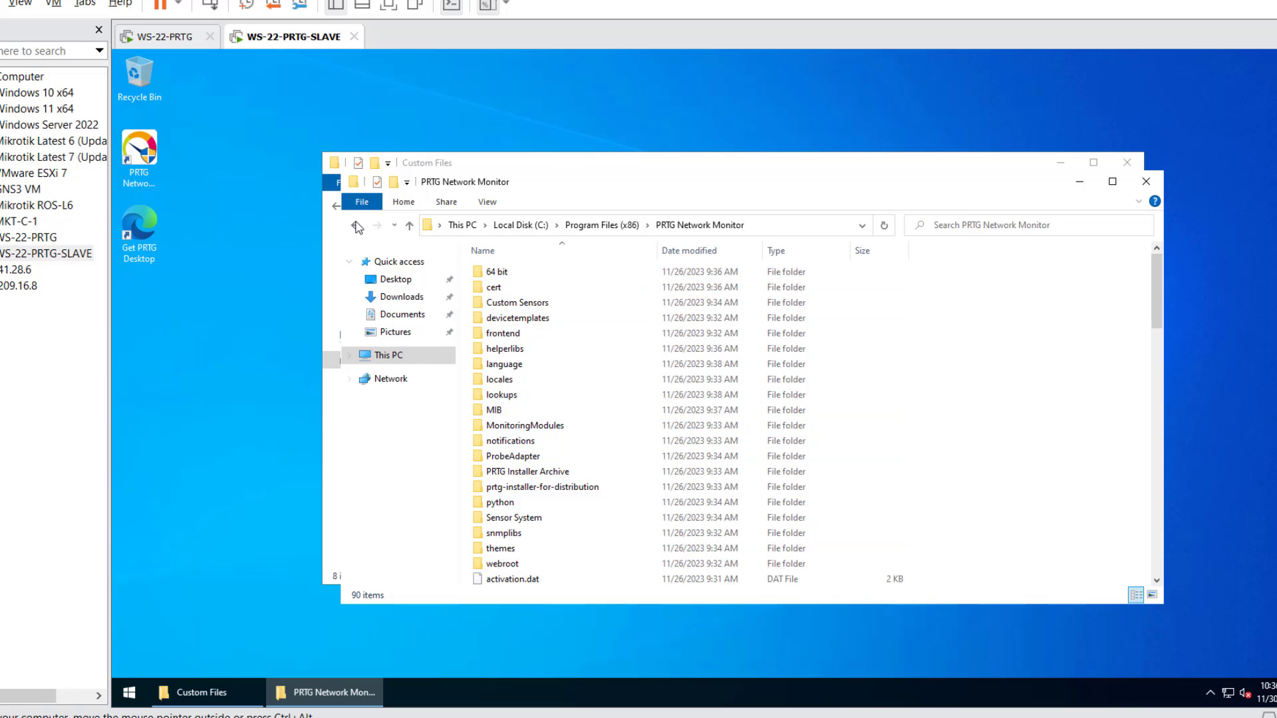
- Copy the backed-up PRTG Network Monitor folder from Backup\data
{"action": "left_click_drag", "start_coordinate": [556, 194], "coordinate": [841, 180]}
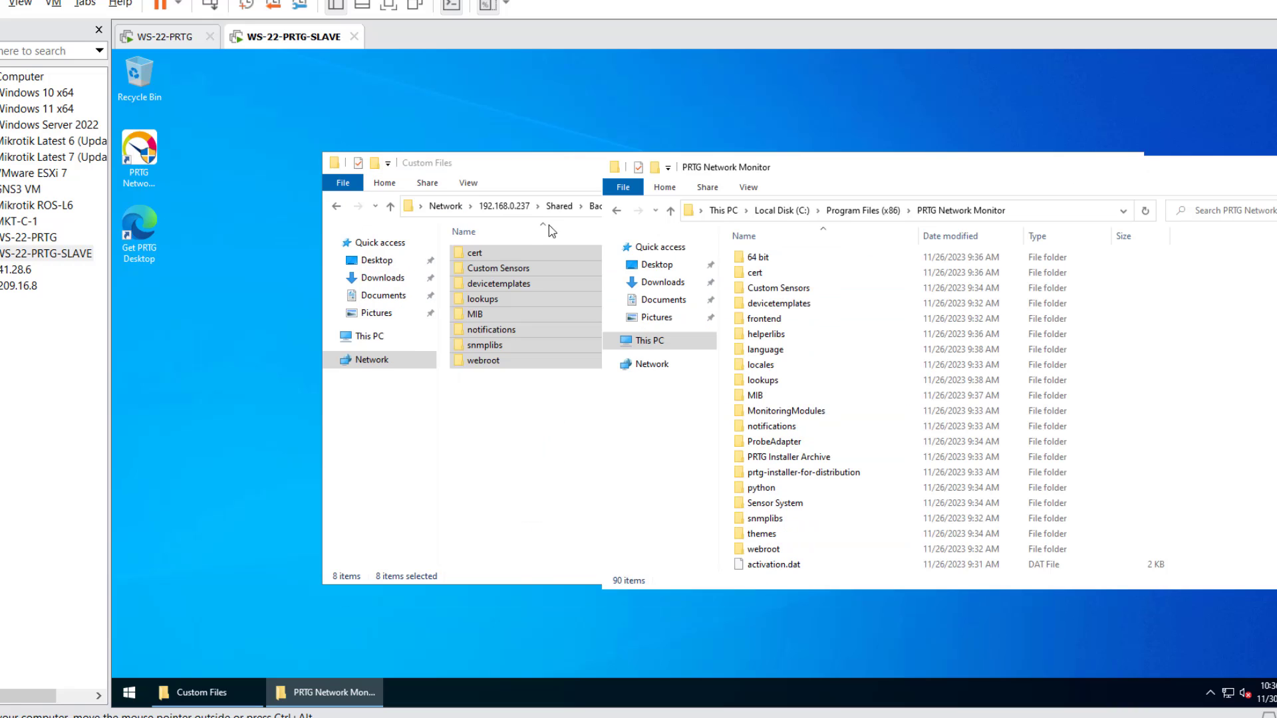
{"action": "left_click", "coordinate": [536, 442]}
{"action": "key", "text": "alt+Up"}
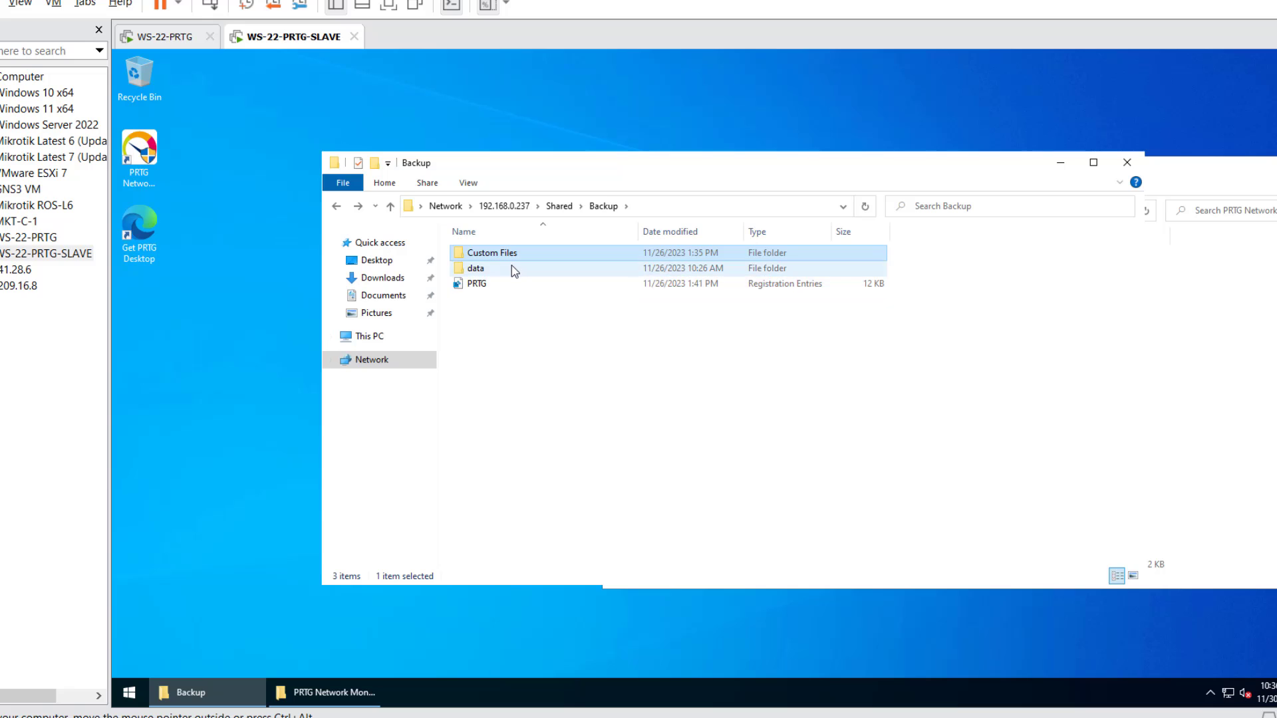
{"action": "double_click", "coordinate": [512, 265]}
{"action": "left_click", "coordinate": [522, 255]}
{"action": "right_click", "coordinate": [522, 253]}
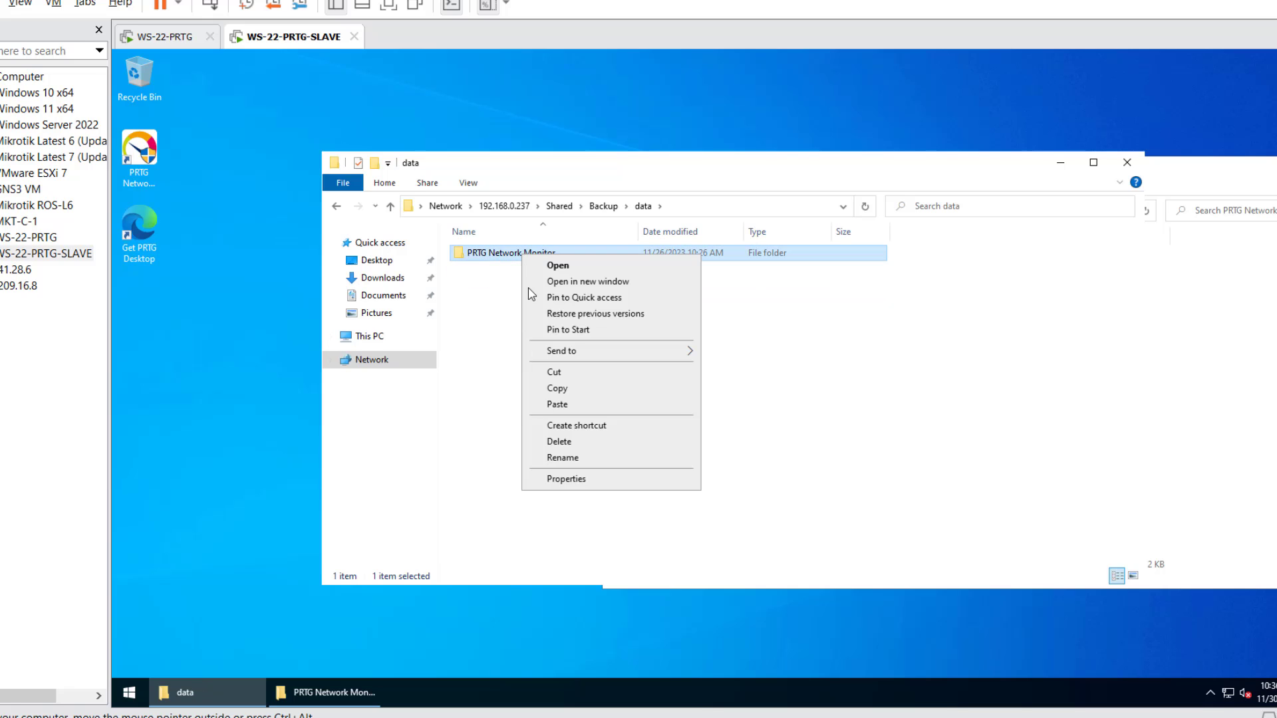
{"action": "left_click", "coordinate": [559, 404]}
- Show hidden items, paste it into C:\ProgramData\Paessler, and import the backed-up PRTG.reg file
{"action": "left_click", "coordinate": [1242, 392]}
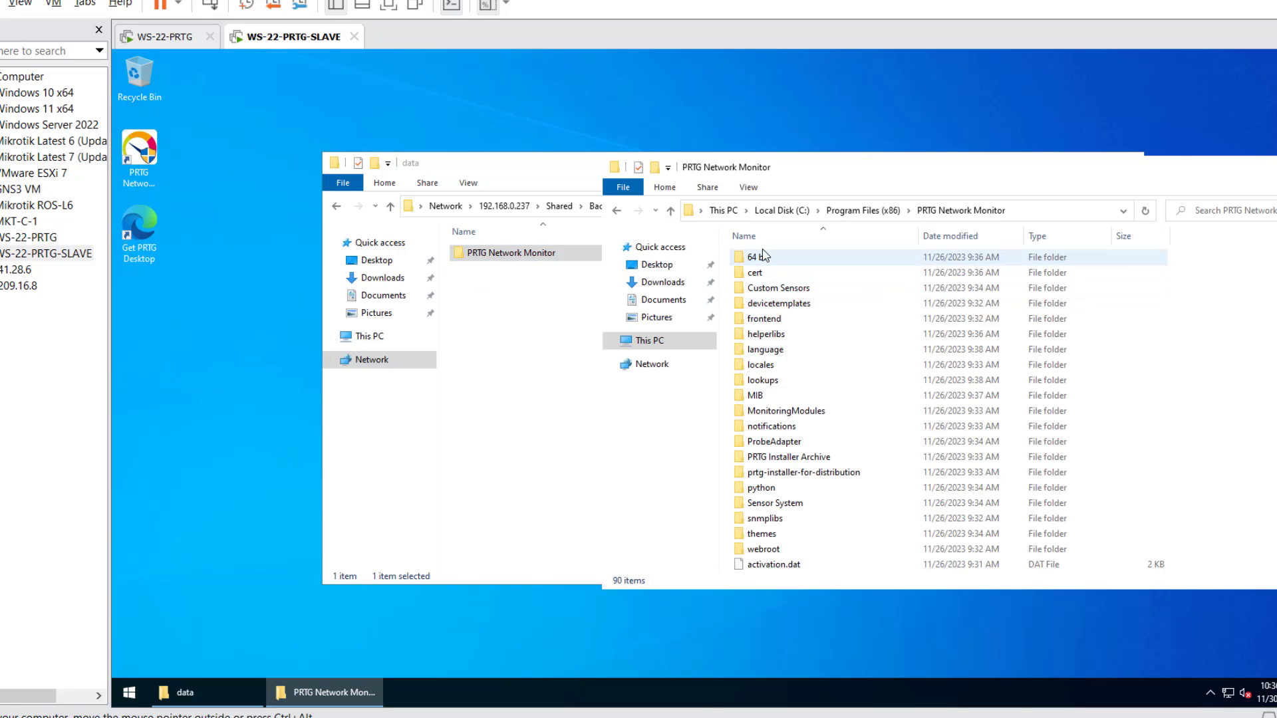
{"action": "left_click", "coordinate": [650, 340]}
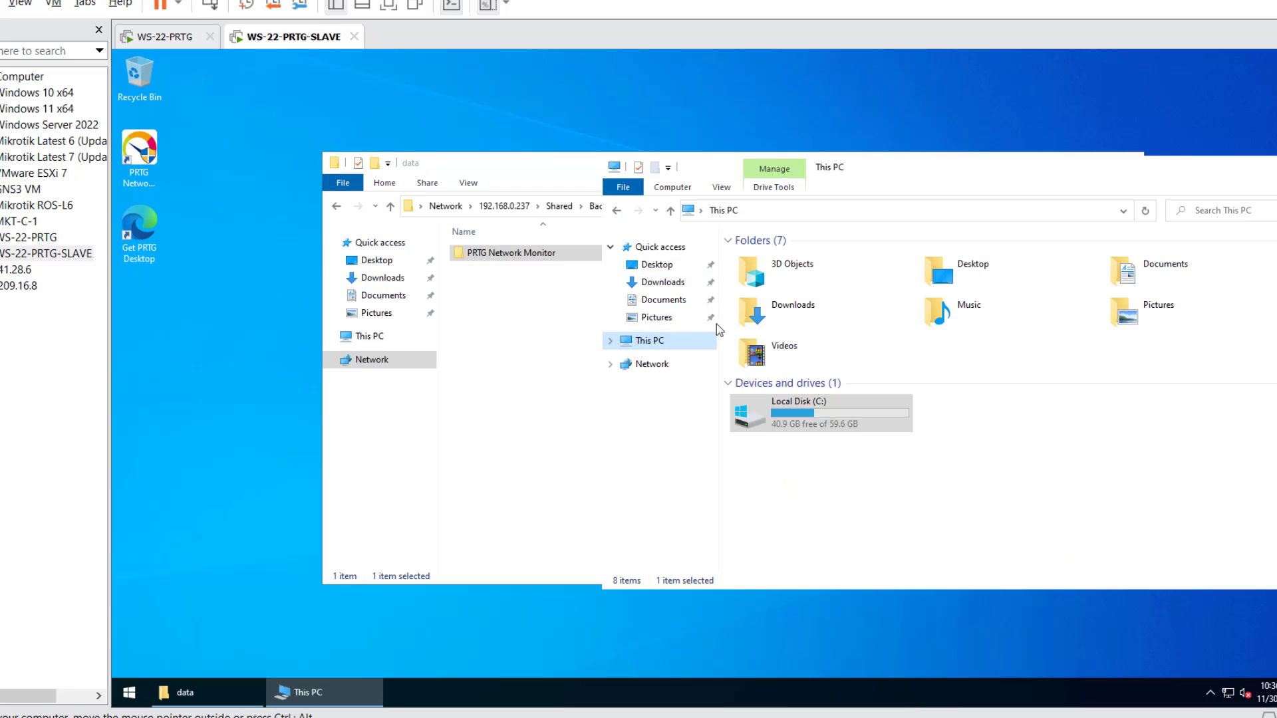
{"action": "double_click", "coordinate": [808, 412]}
{"action": "left_click", "coordinate": [799, 188]}
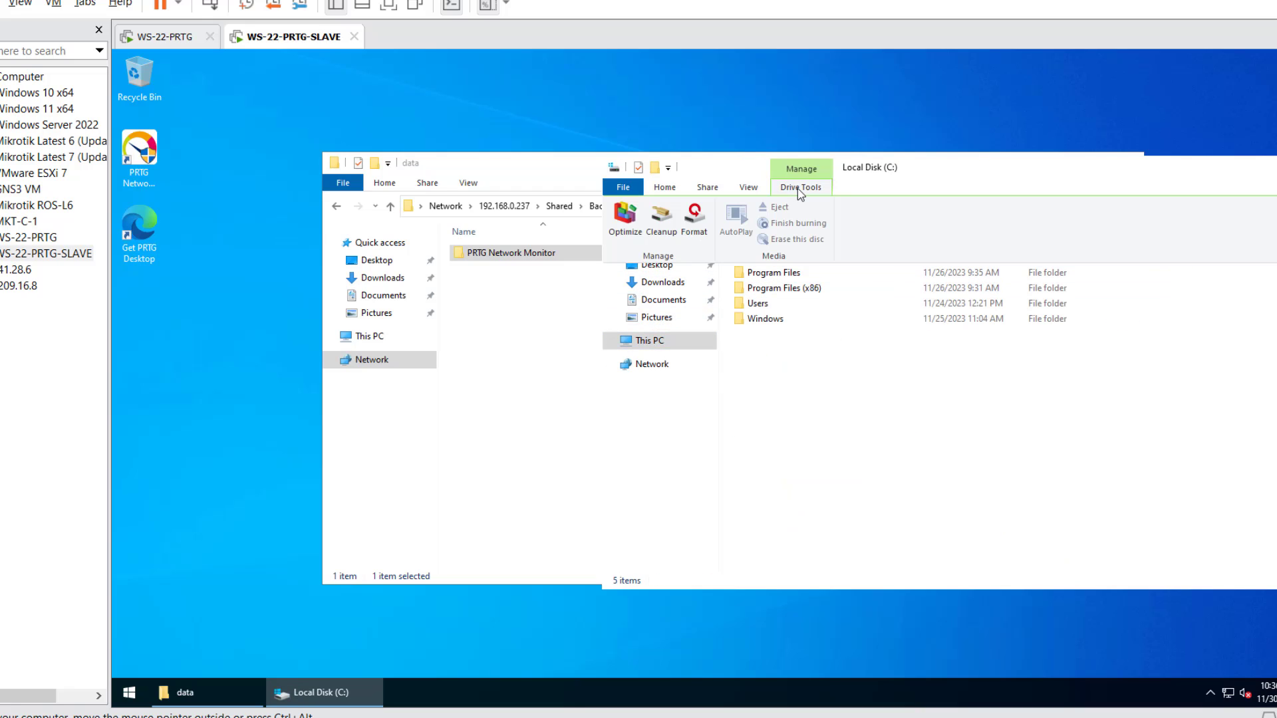
{"action": "double_click", "coordinate": [749, 187]}
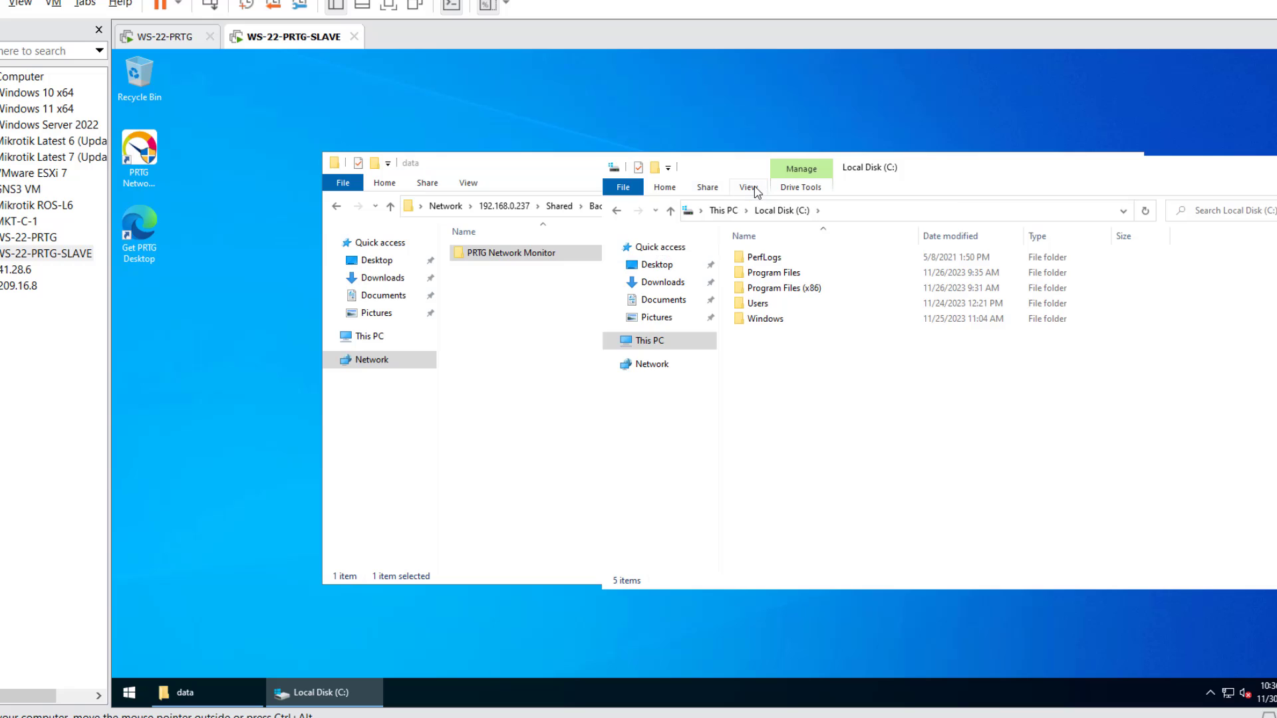
{"action": "left_click", "coordinate": [1139, 239]}
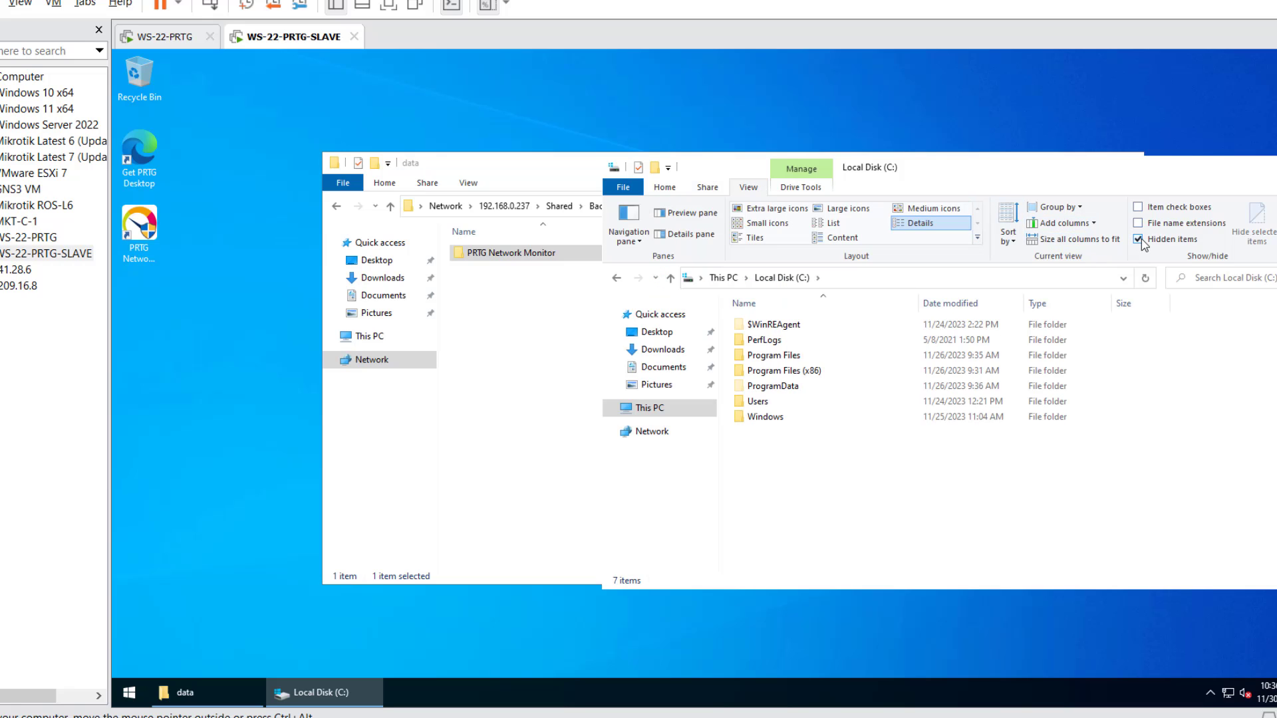
{"action": "double_click", "coordinate": [787, 386]}
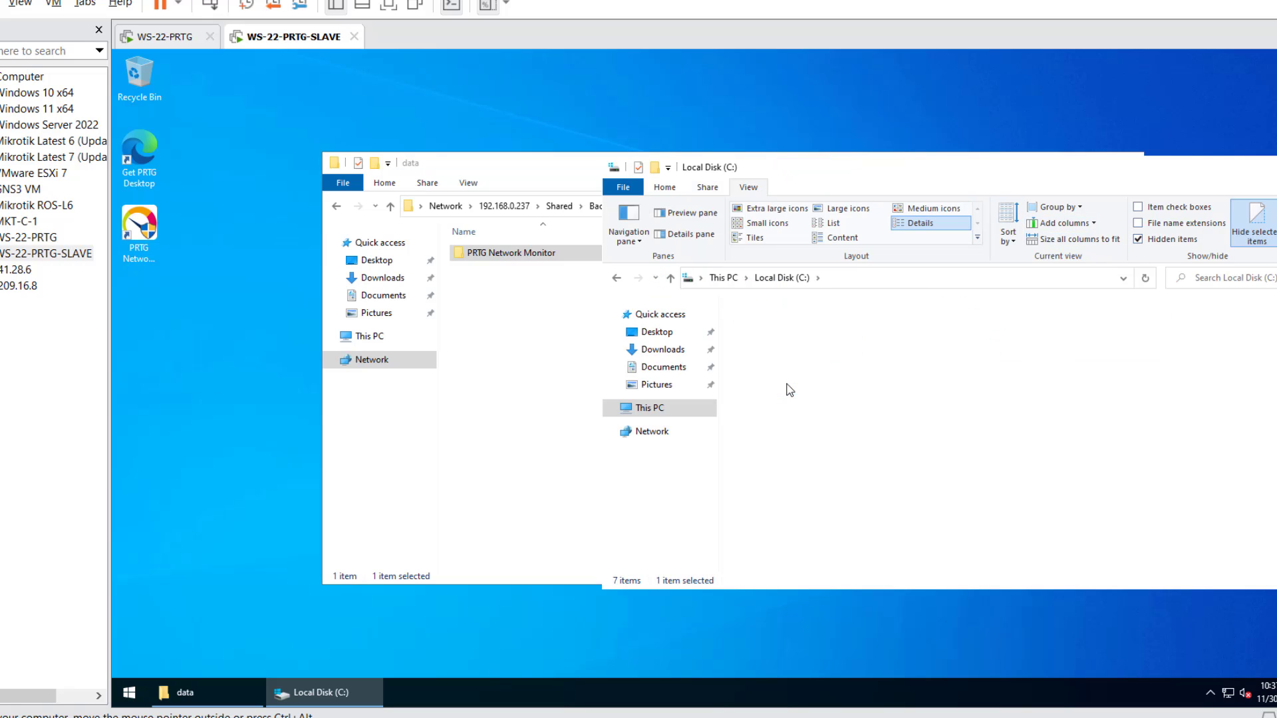
{"action": "double_click", "coordinate": [781, 381]}
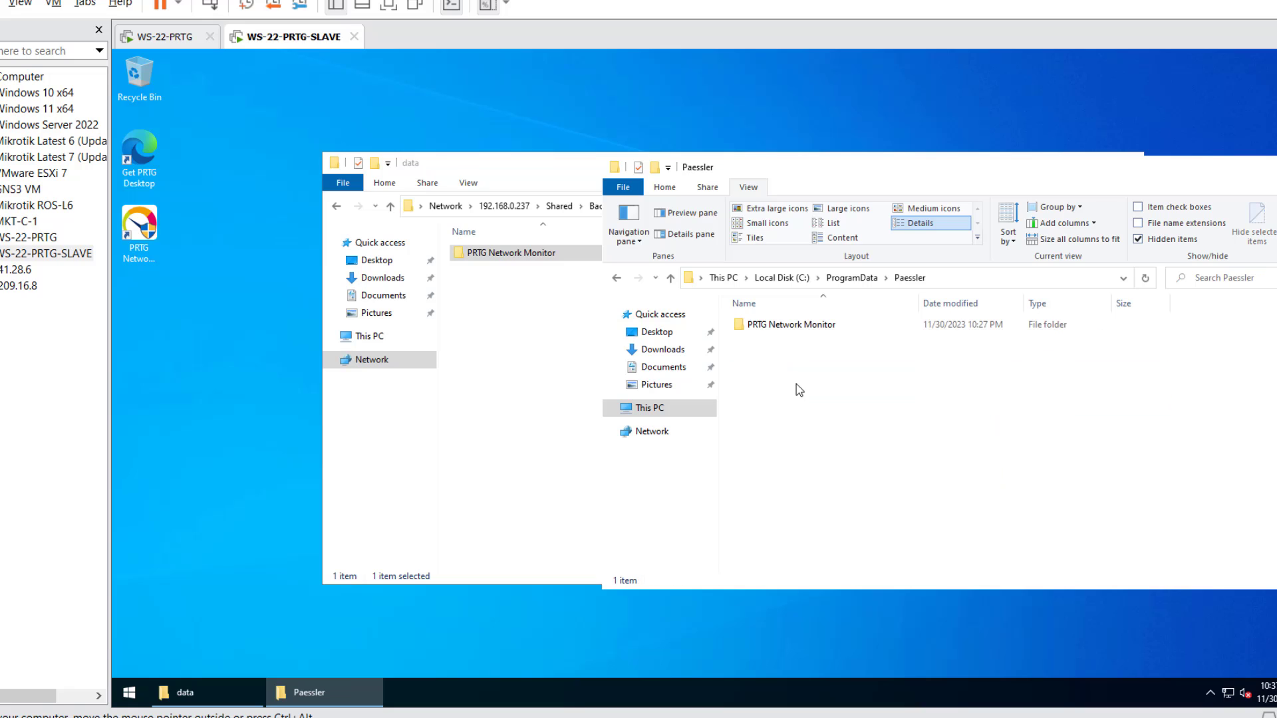
{"action": "right_click", "coordinate": [796, 384]}
{"action": "left_click", "coordinate": [835, 487]}
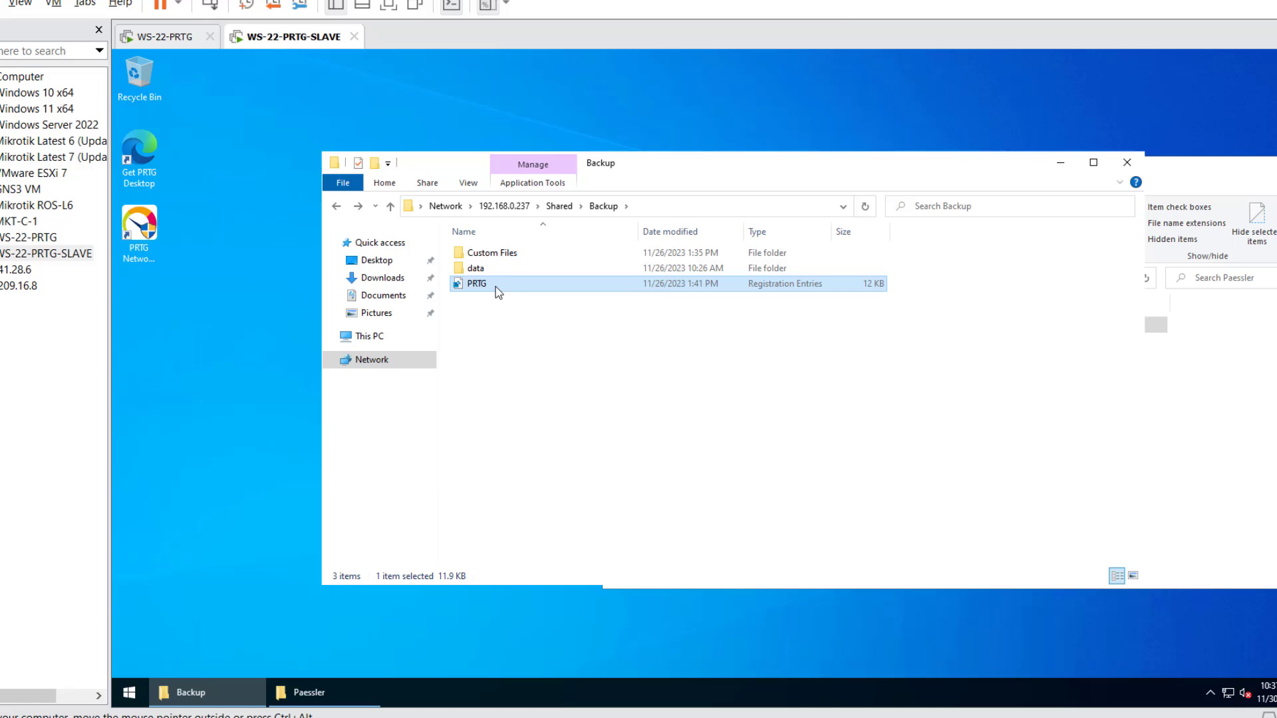
{"action": "double_click", "coordinate": [497, 286]}
{"action": "left_click", "coordinate": [765, 378]}
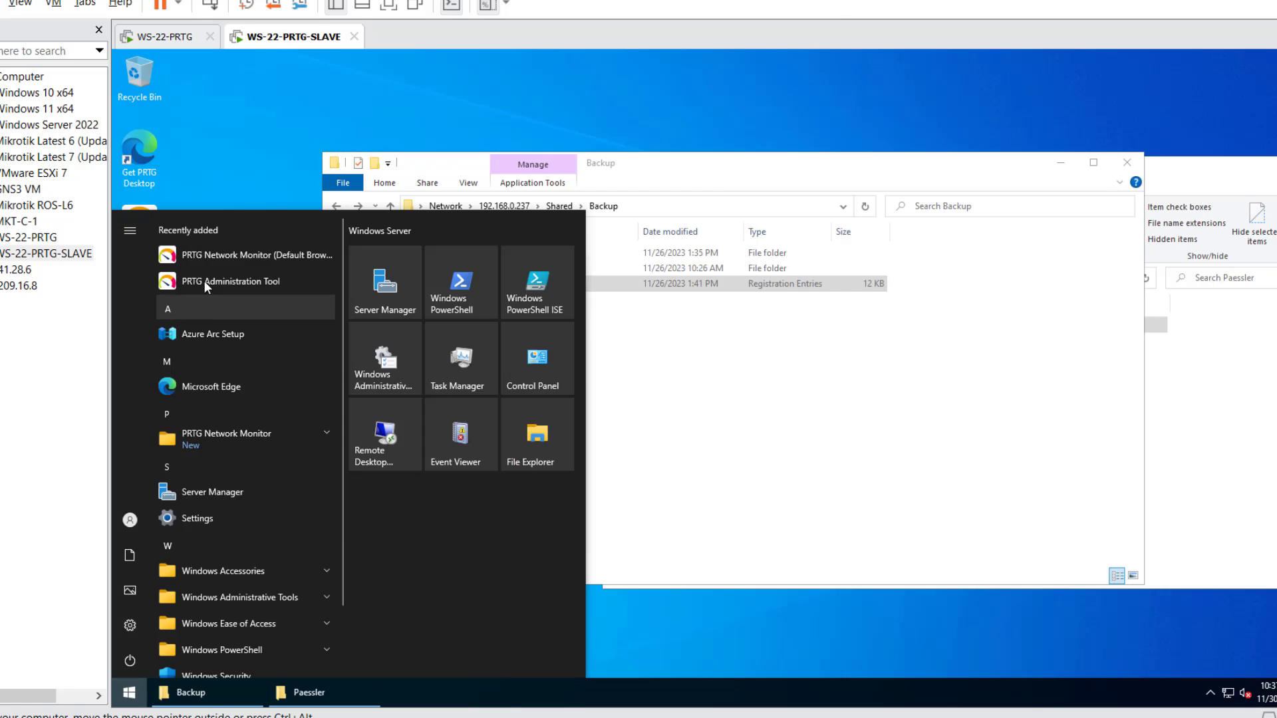
- Start the PRTG Probe service from PRTG Administration Tool, then save and close
{"action": "left_click", "coordinate": [206, 282]}
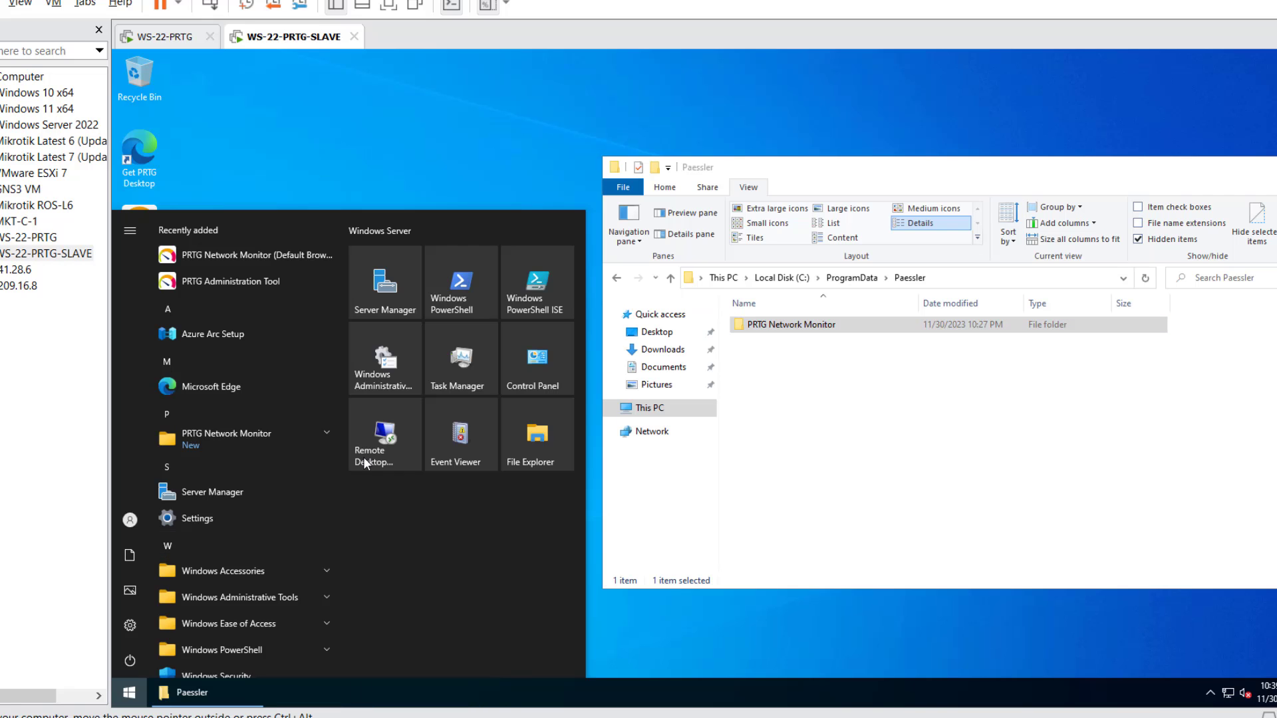
{"action": "left_click", "coordinate": [938, 163]}
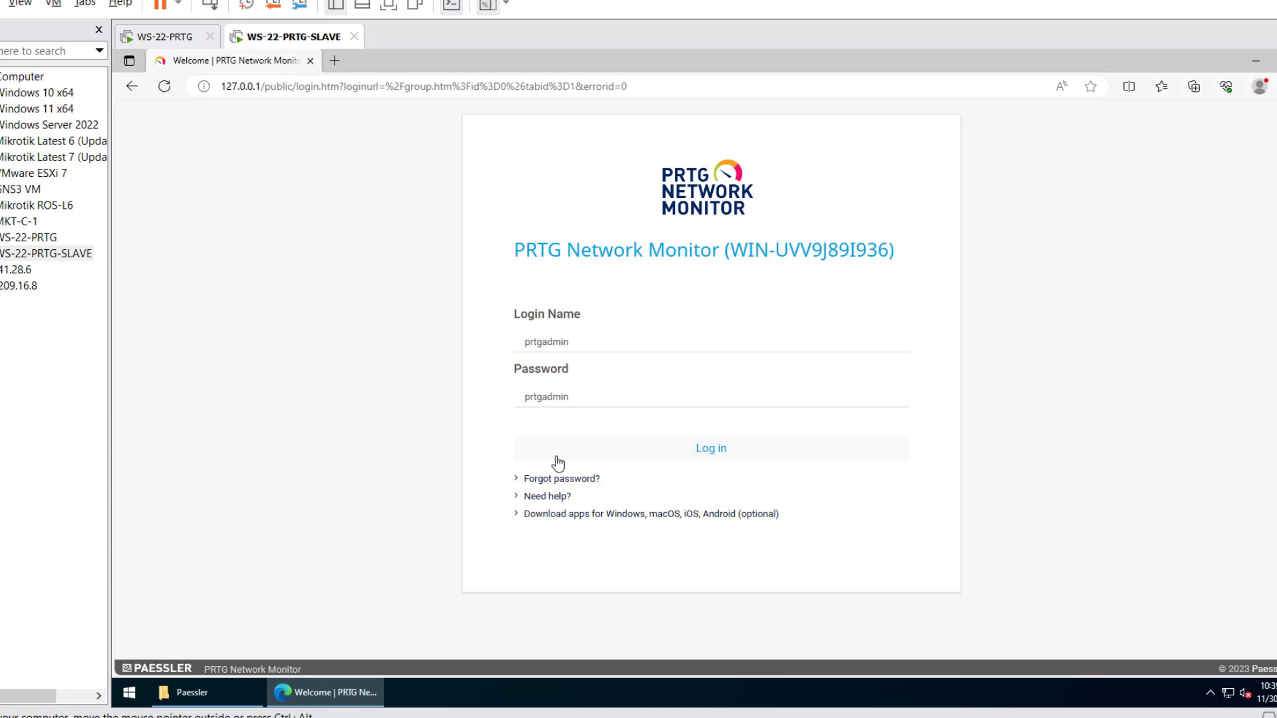
- Log in to the slave's PRTG dashboard, refresh its Root group overview, then return to master WS-22-PRTG
{"action": "left_click", "coordinate": [556, 459]}
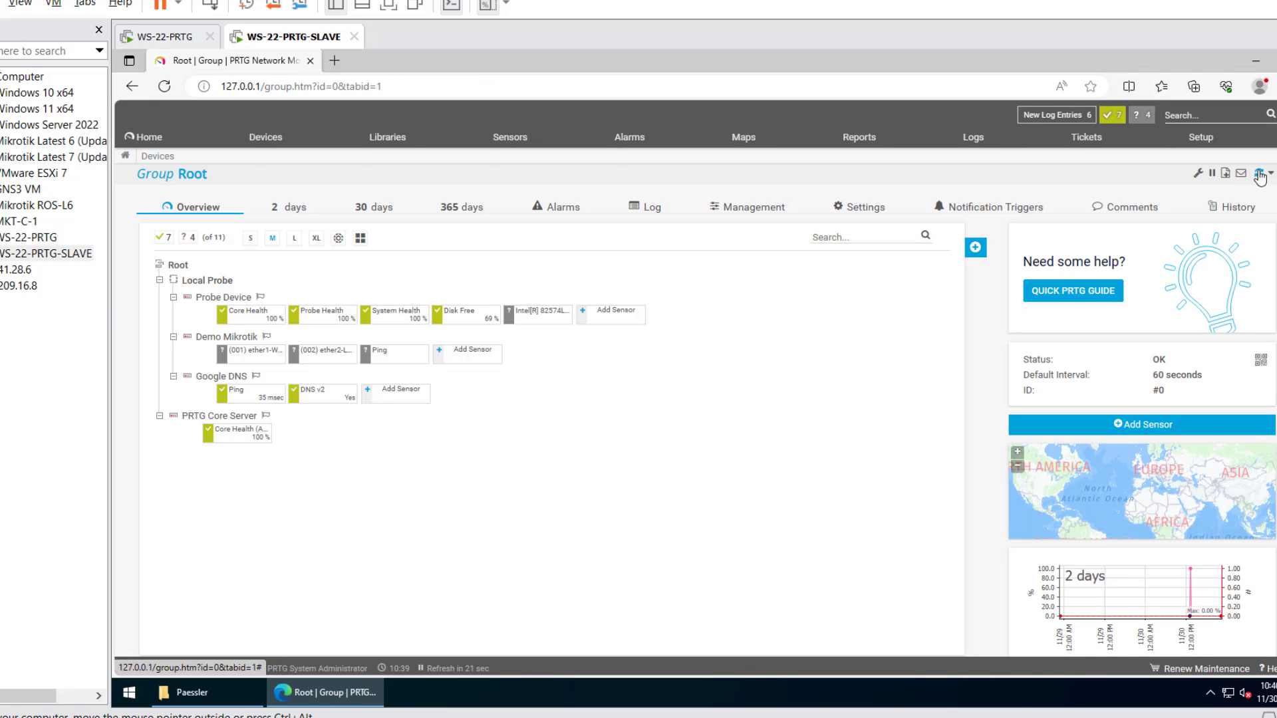
{"action": "left_click", "coordinate": [1259, 176]}
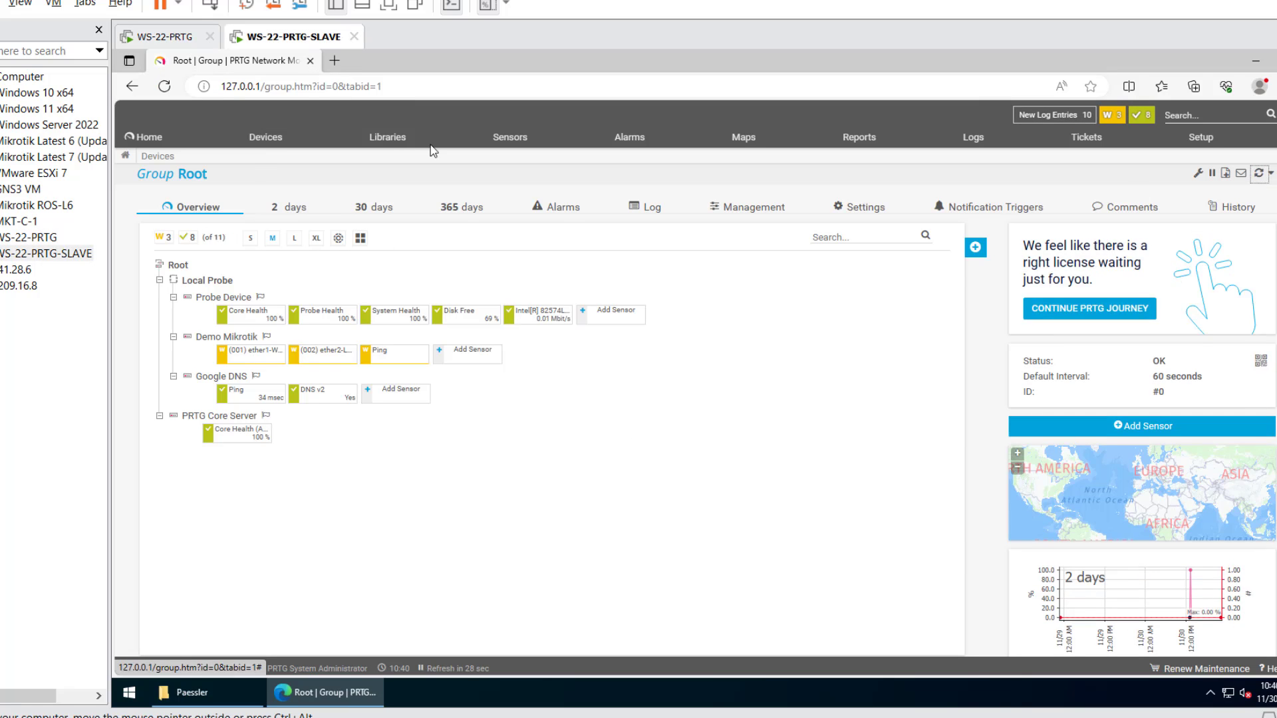
{"action": "left_click", "coordinate": [165, 37]}
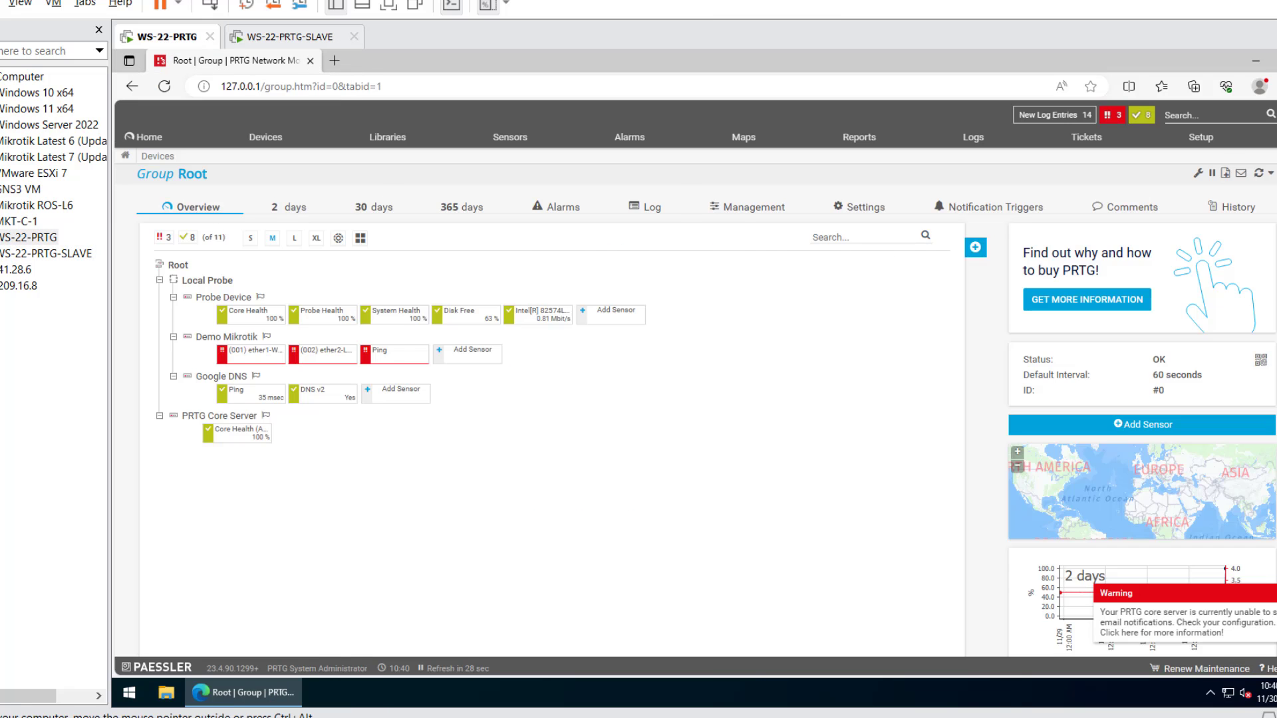